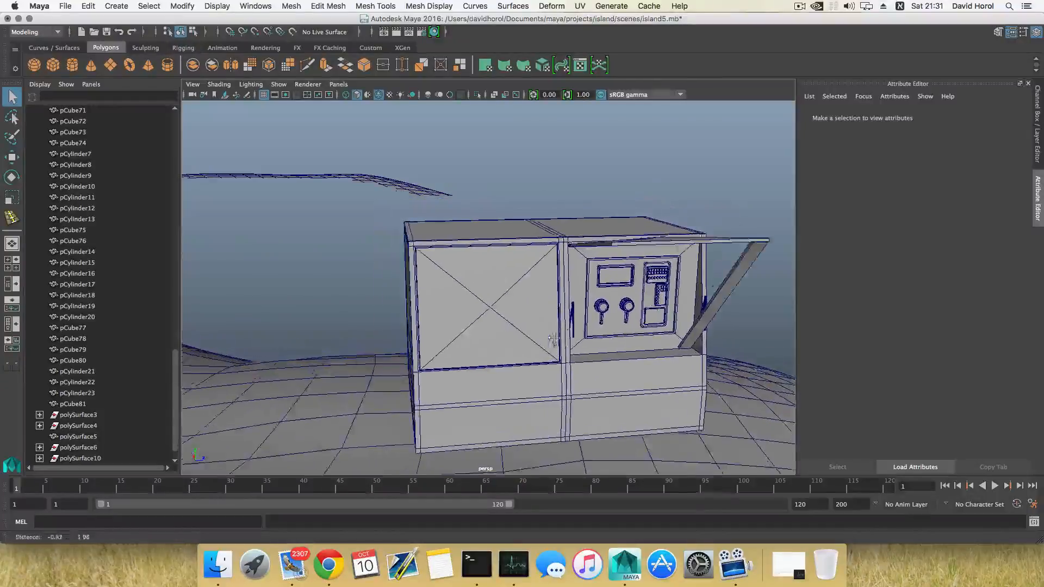
Step: Create a polygon pipe primitive with the default settings
scroll(549, 338, "up", 5)
left_click_drag(548, 338, 520, 344, "alt")
middle_click_drag(511, 287, 478, 313, "alt")
left_click_drag(478, 314, 472, 333, "alt")
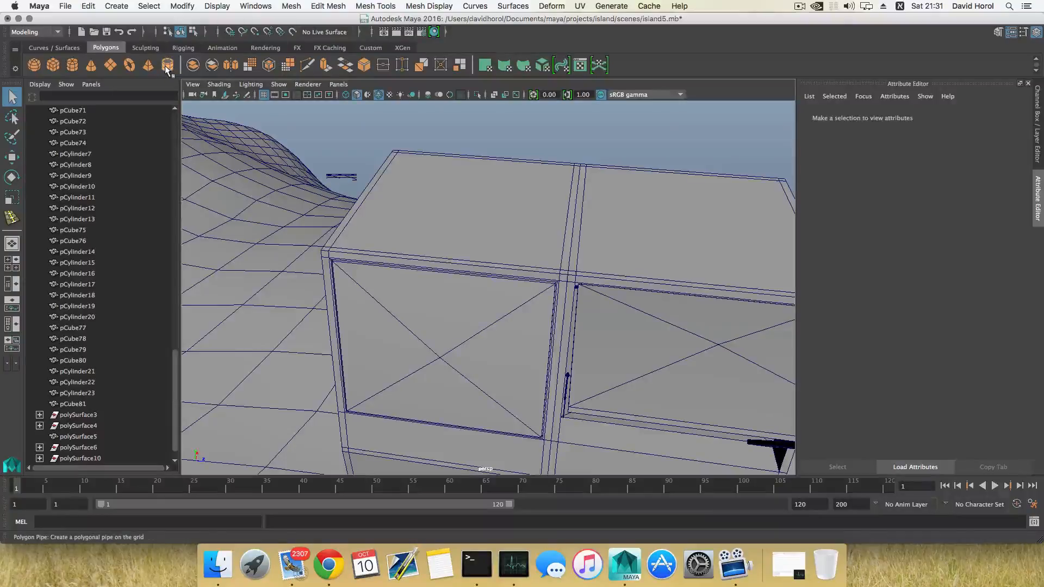
scroll(377, 199, "down", 6)
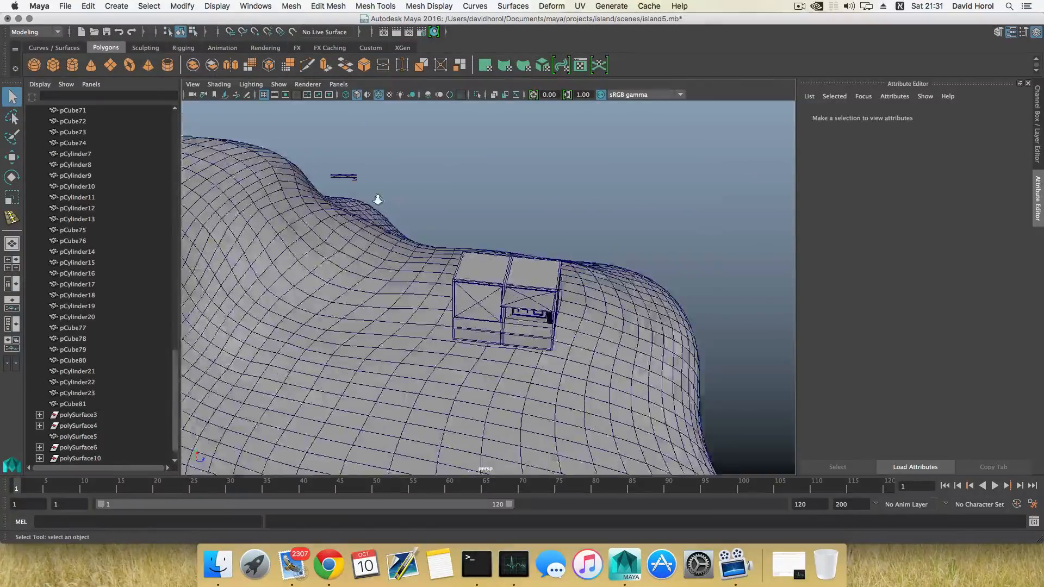
left_click_drag(377, 199, 306, 222, "alt")
left_click(167, 65)
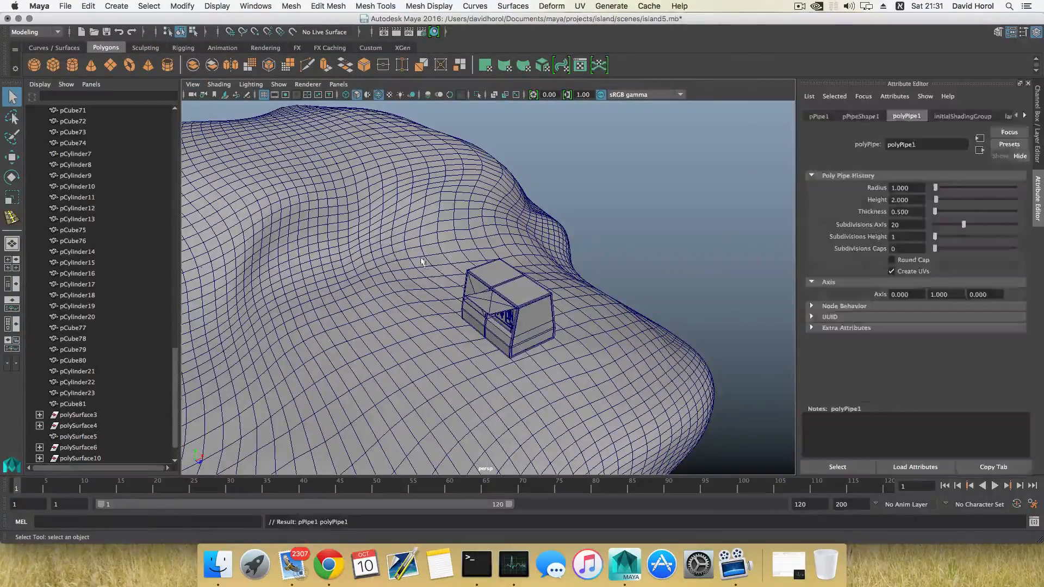
Step: Select the new pipe pPipe1 and switch the keyboard input source to ABC
scroll(388, 267, "down", 3)
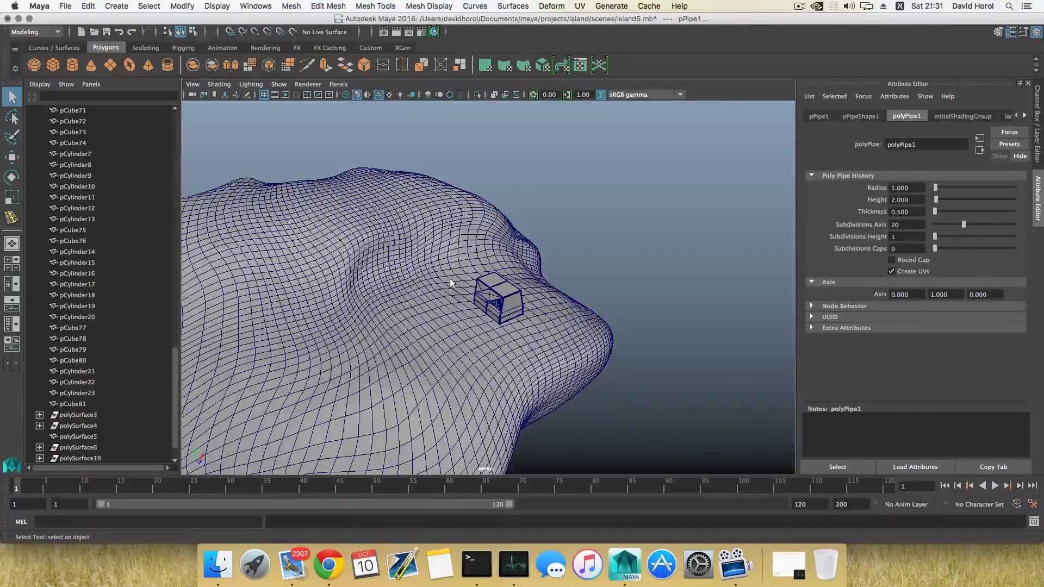
left_click_drag(403, 239, 274, 170, "alt")
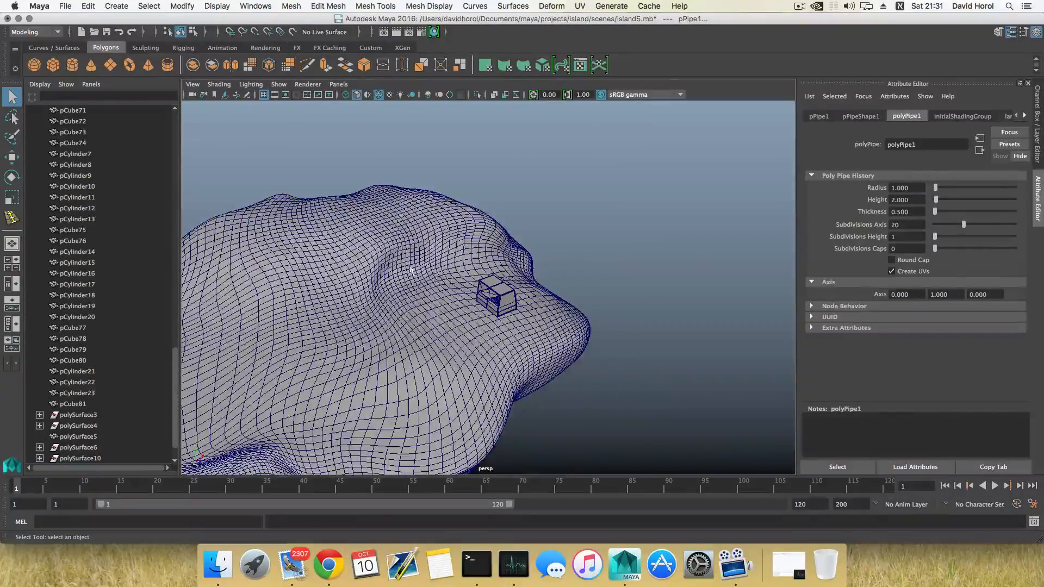
middle_click_drag(411, 271, 448, 263, "alt")
left_click_drag(448, 263, 435, 262, "alt")
scroll(104, 358, "down", 3)
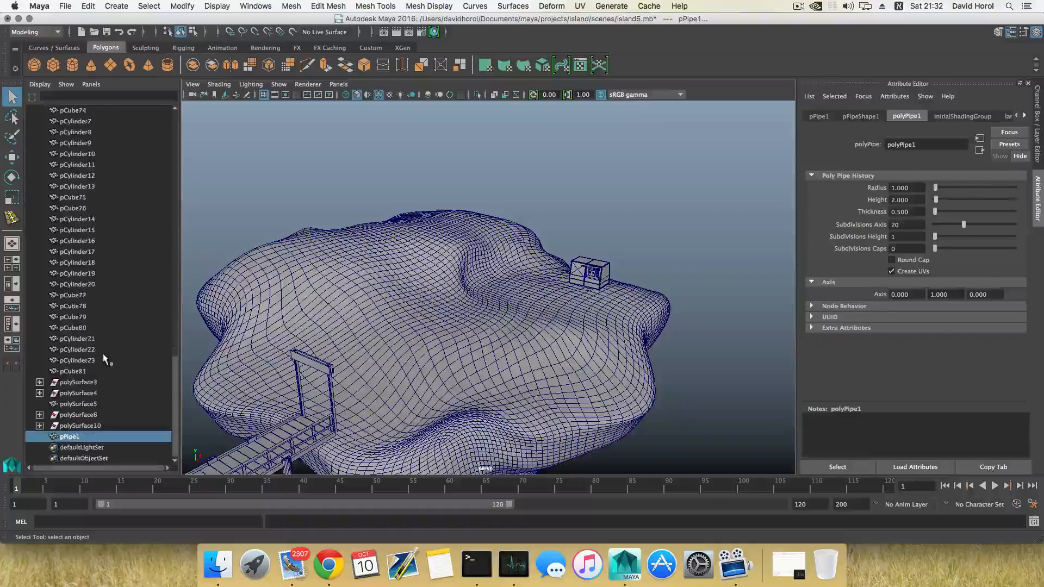
left_click(72, 436)
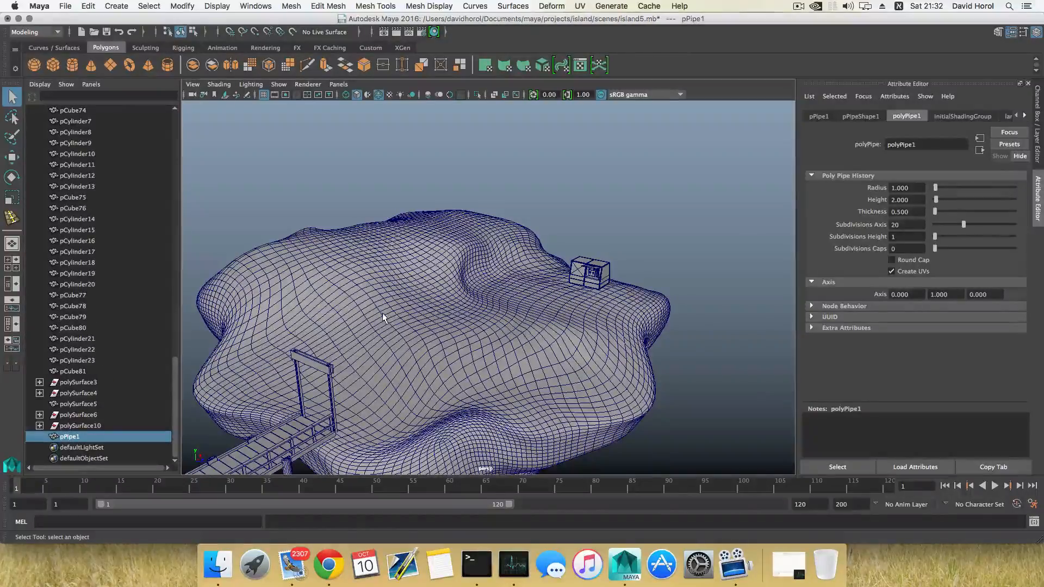
left_click(898, 6)
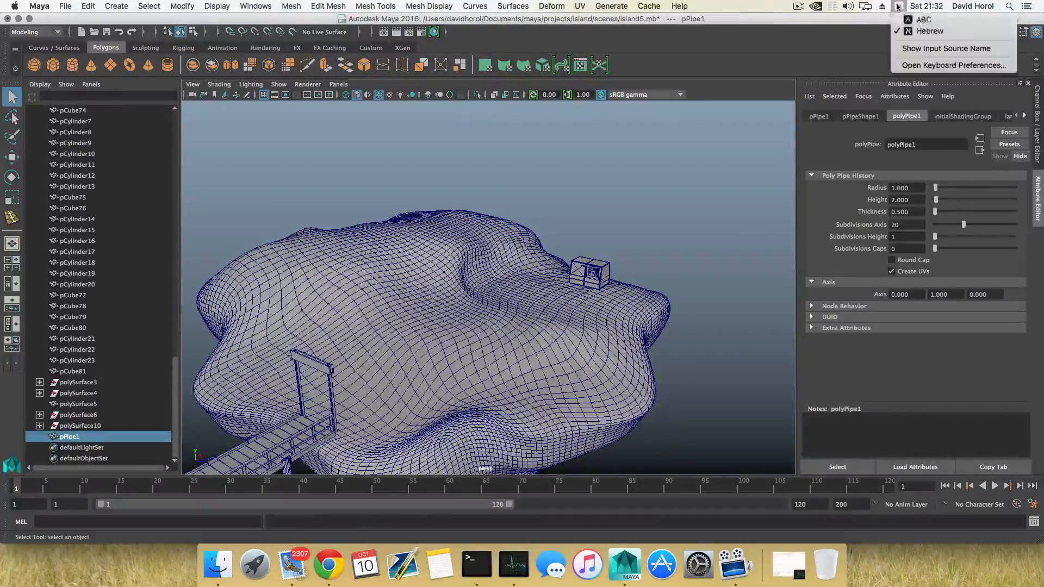
left_click(913, 17)
Step: Move the pipe across the island to the generator box, at about 67.5 in Z
key("w")
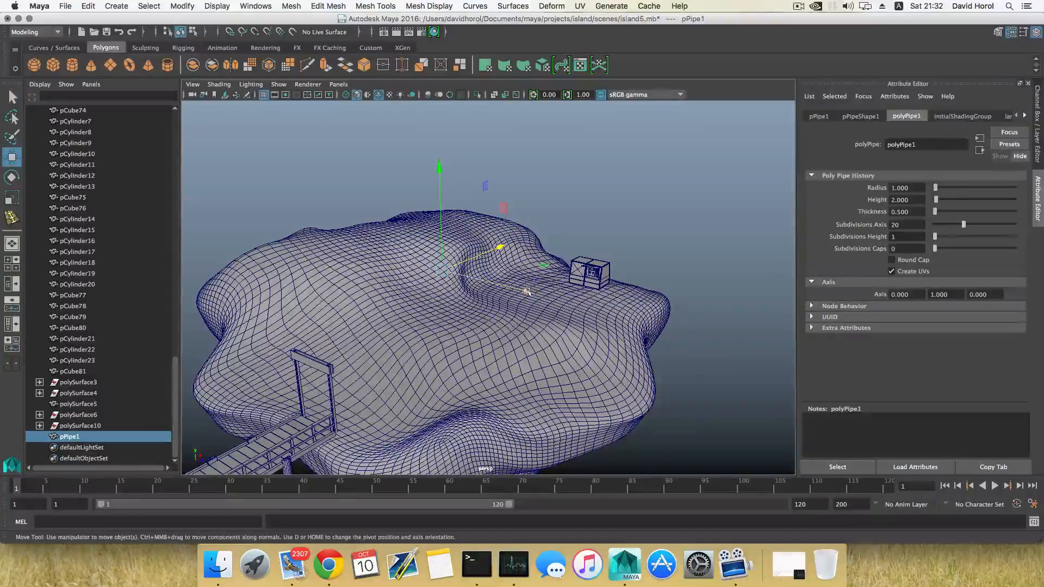
middle_click_drag(526, 292, 584, 285)
left_click_drag(569, 271, 605, 256)
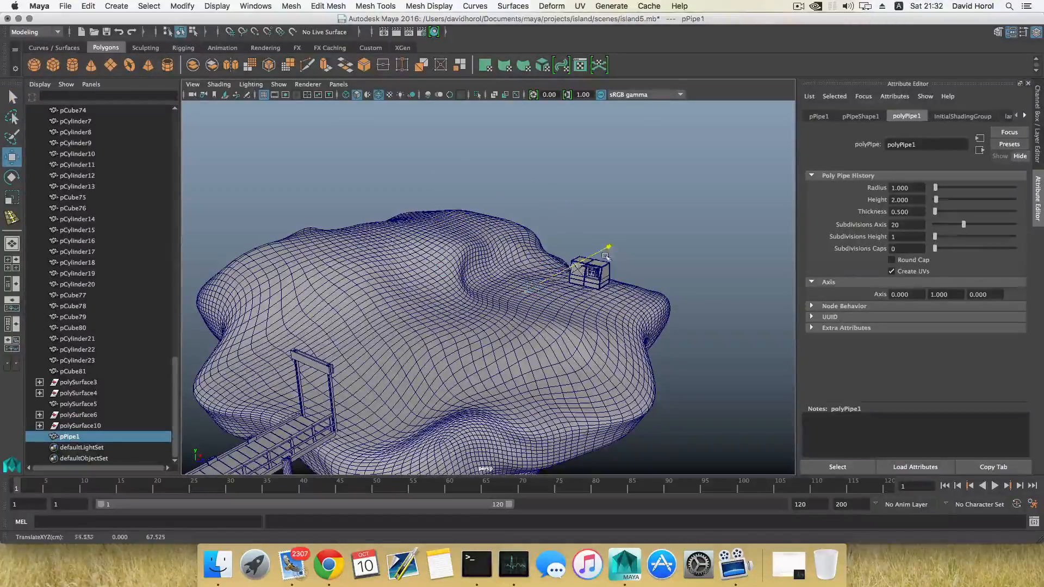
Step: Shift the pipe over the generator box to about 54.6 in X and raise it to about 7.7 in Y
key("f")
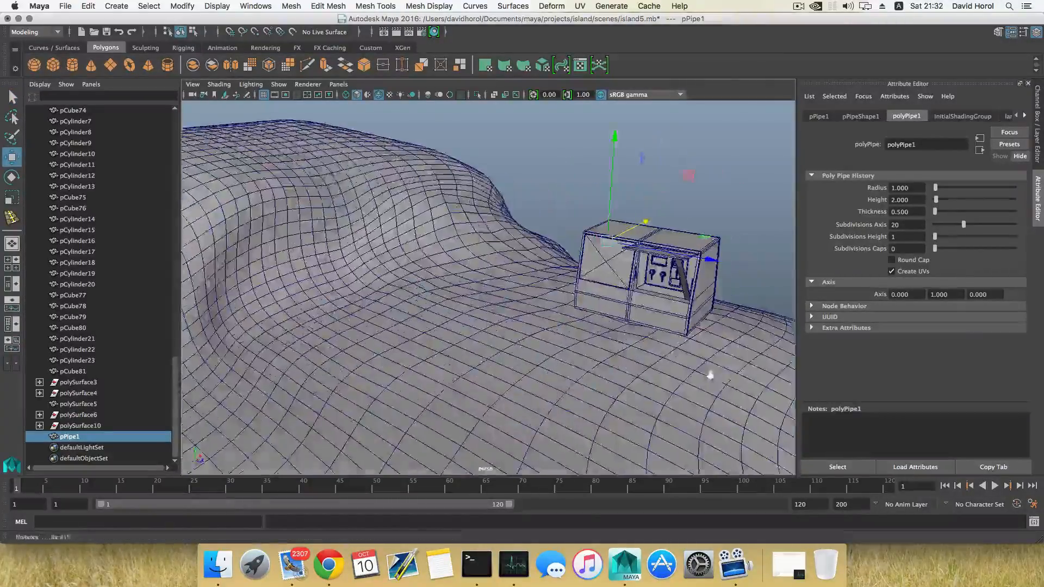
right_click_drag(525, 349, 609, 345, "alt")
left_click_drag(609, 345, 506, 375, "alt")
middle_click_drag(674, 305, 513, 296, "alt")
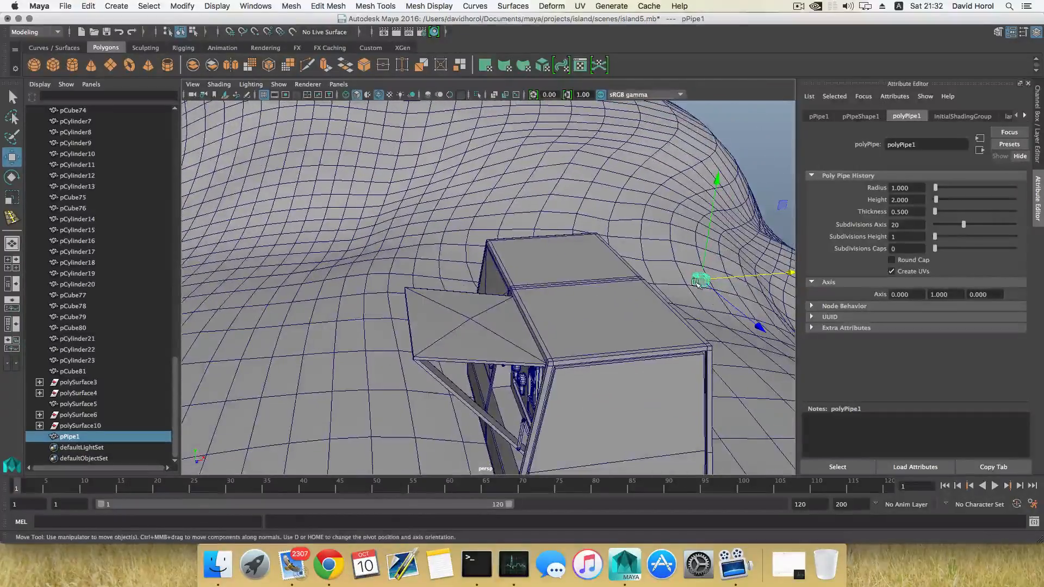
left_click_drag(743, 275, 632, 280)
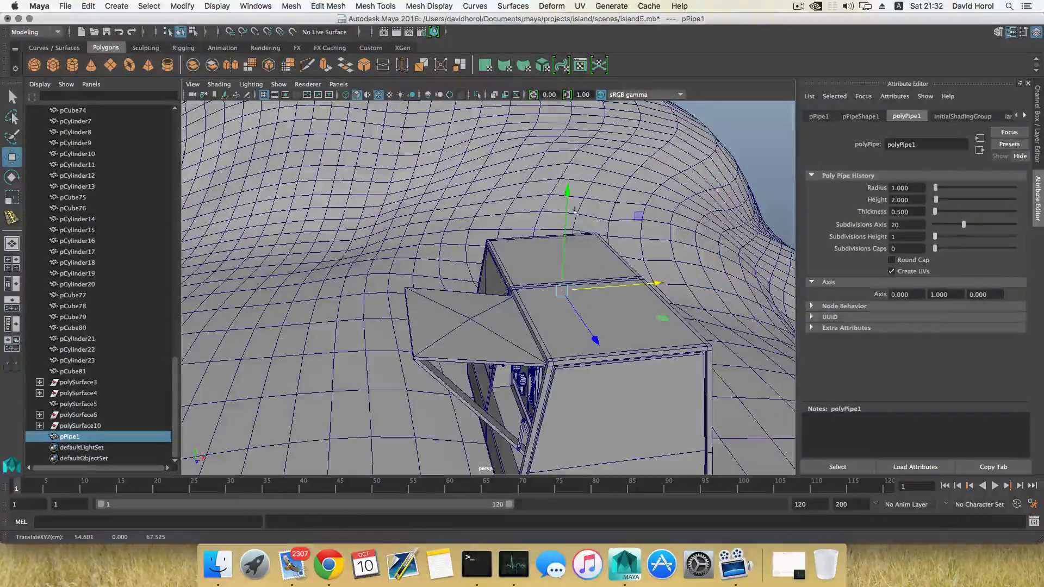
left_click_drag(566, 191, 566, 194)
left_click_drag(568, 155, 570, 127)
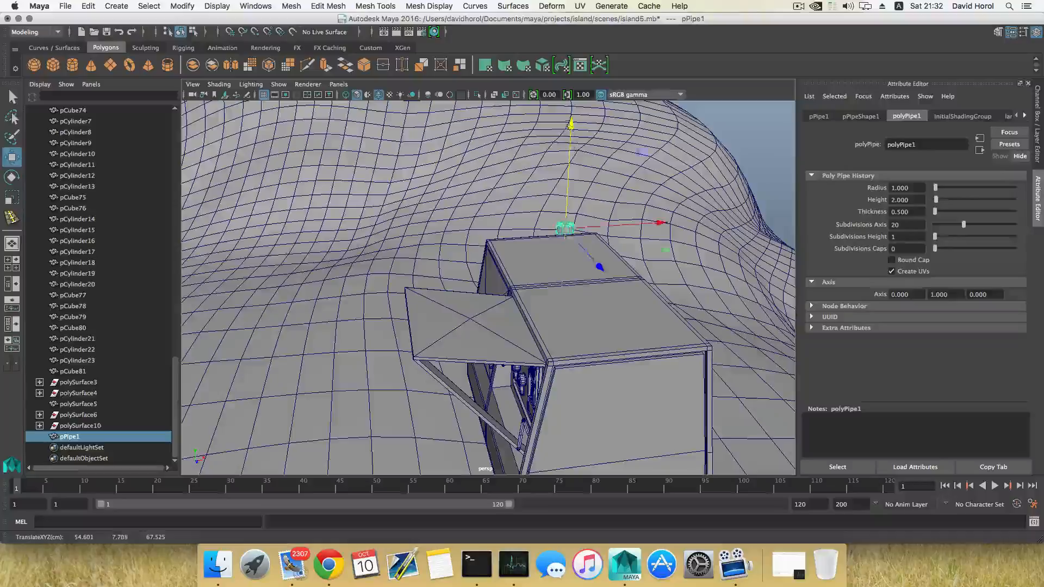
Step: Position the pipe on the box roof above the closed panel, at about X 49.9, Y 10.2, Z 80.5
left_click_drag(563, 283, 699, 240, "alt")
left_click_drag(385, 293, 537, 281)
left_click(520, 279)
key("super+z")
key("super+z")
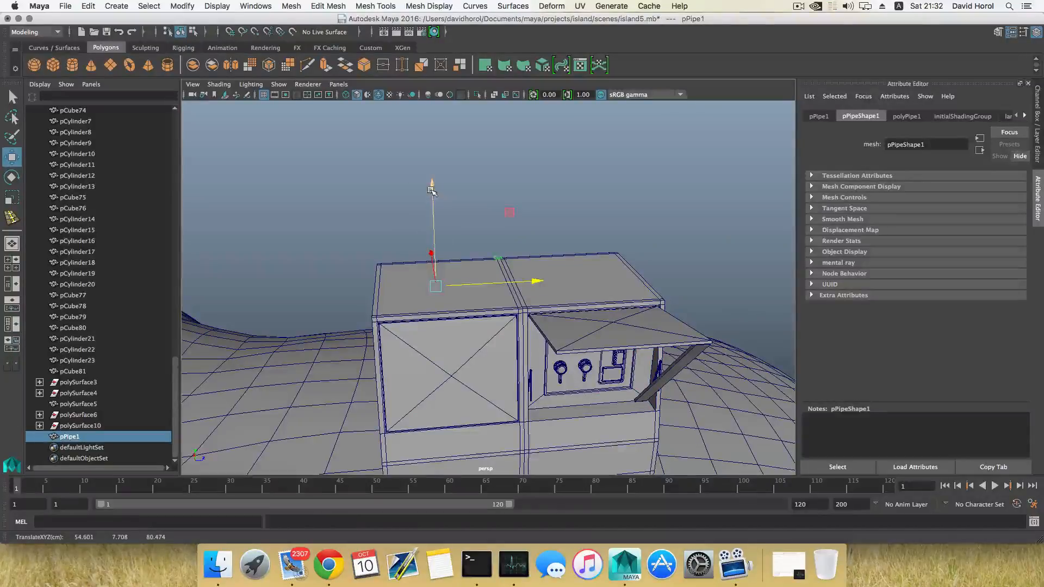
left_click_drag(429, 174, 428, 161)
left_click_drag(535, 250, 379, 255, "alt")
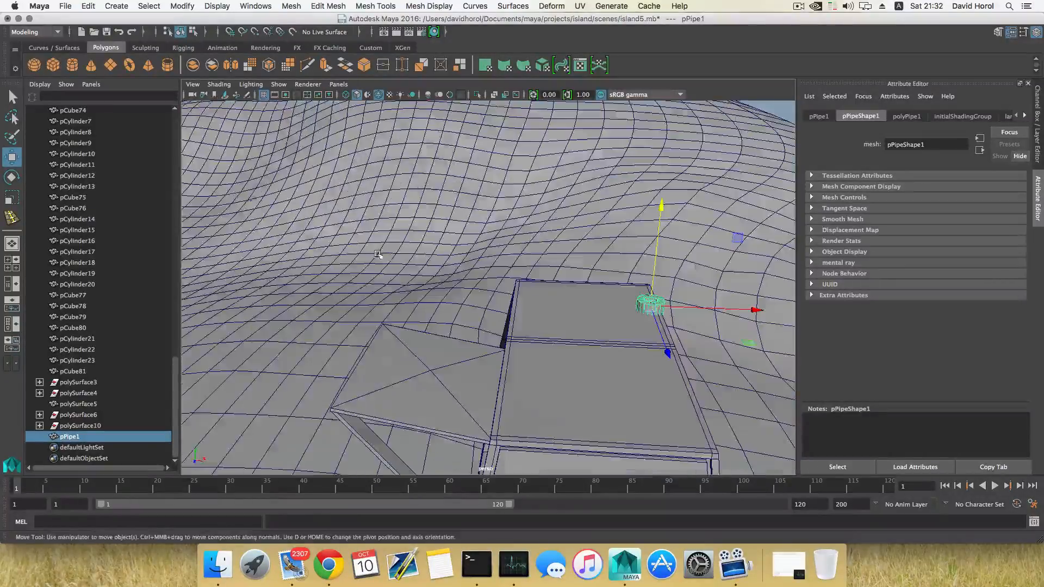
left_click_drag(765, 313, 692, 308)
Step: Set the pipe's thickness to 0.05 and its axis subdivisions to 8
left_click_drag(587, 375, 716, 333, "alt")
right_click_drag(609, 353, 674, 360, "alt")
left_click_drag(674, 359, 462, 347, "alt")
right_click_drag(353, 345, 403, 347, "alt")
middle_click_drag(403, 348, 559, 363, "alt")
right_click_drag(490, 369, 533, 375, "alt")
left_click_drag(533, 375, 602, 385, "alt")
middle_click_drag(602, 385, 469, 374, "alt")
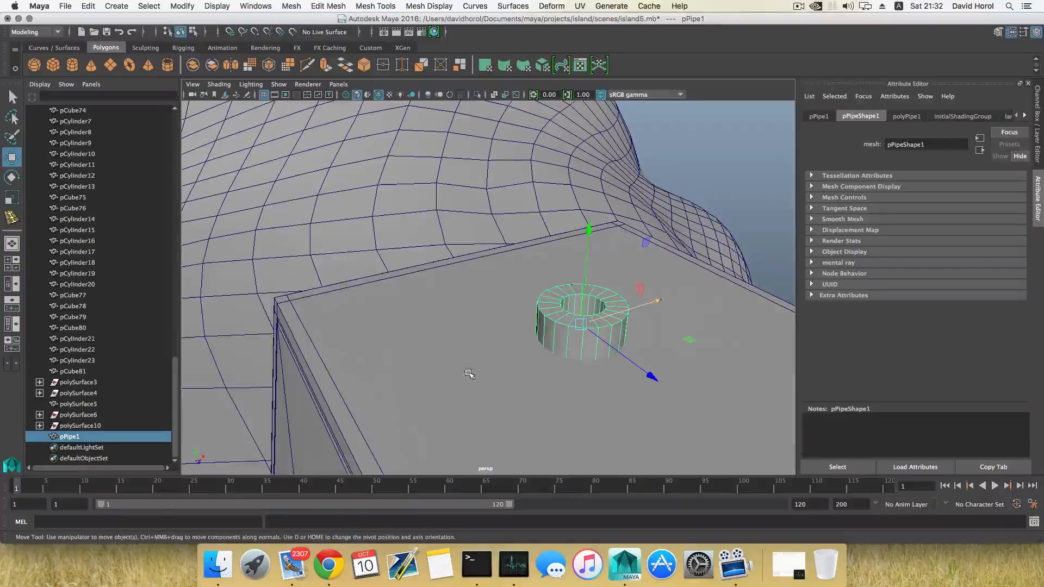
left_click(1011, 32)
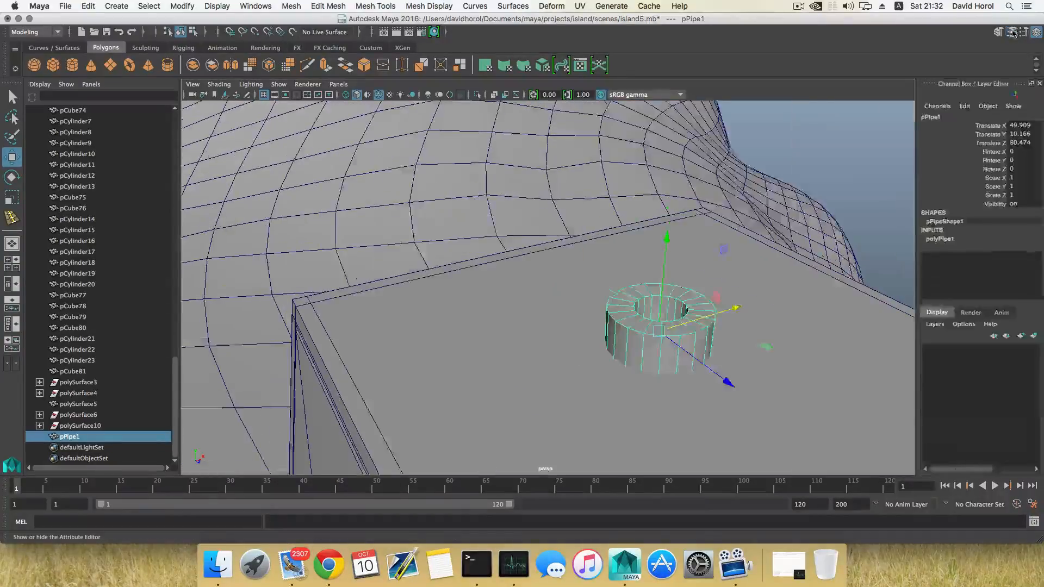
left_click(1010, 31)
left_click(906, 116)
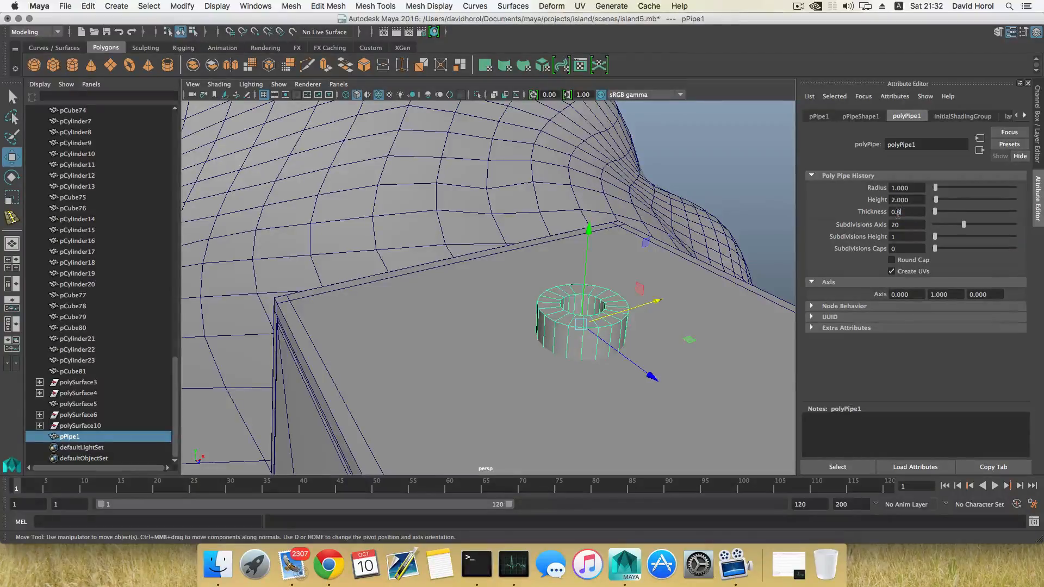
key("Return")
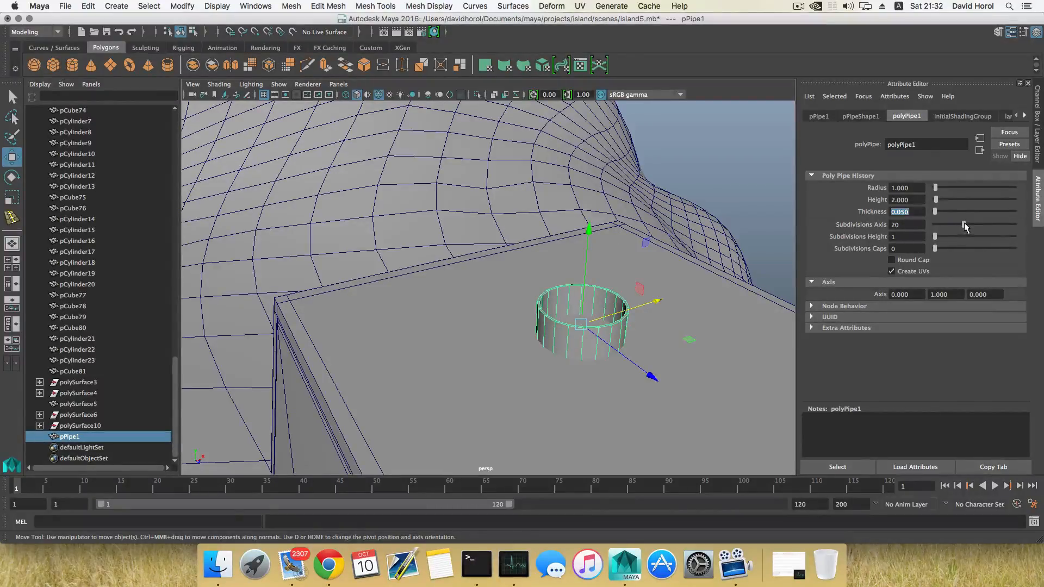
left_click_drag(964, 223, 943, 227)
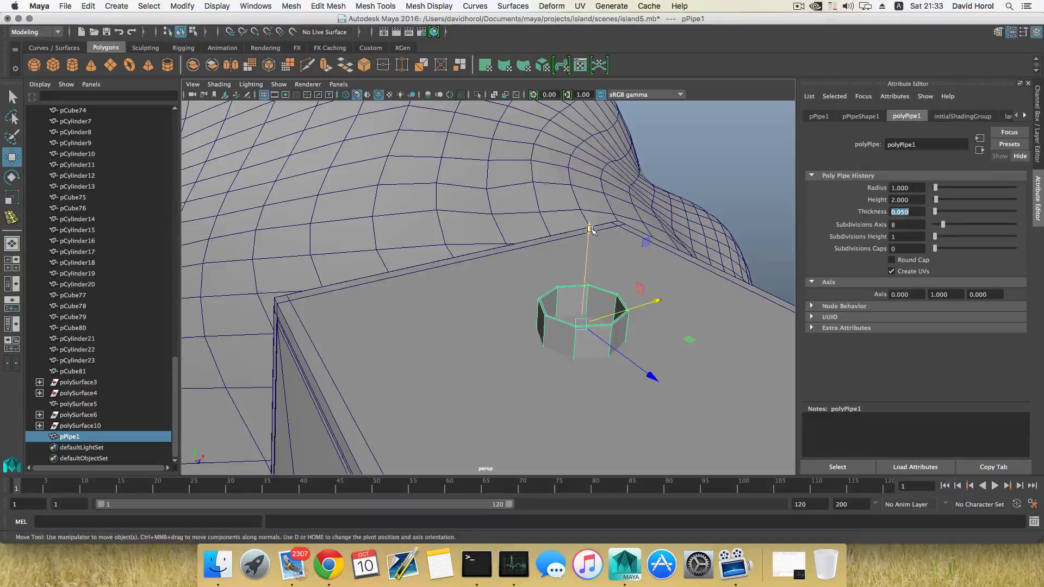
Step: Raise the pipe slightly off the roof and insert an edge loop close to its bottom edge
left_click_drag(591, 231, 591, 209)
left_click_drag(602, 302, 582, 272, "alt")
scroll(598, 304, "up", 3)
middle_click_drag(605, 311, 505, 228, "alt")
left_click_drag(530, 351, 566, 343, "alt")
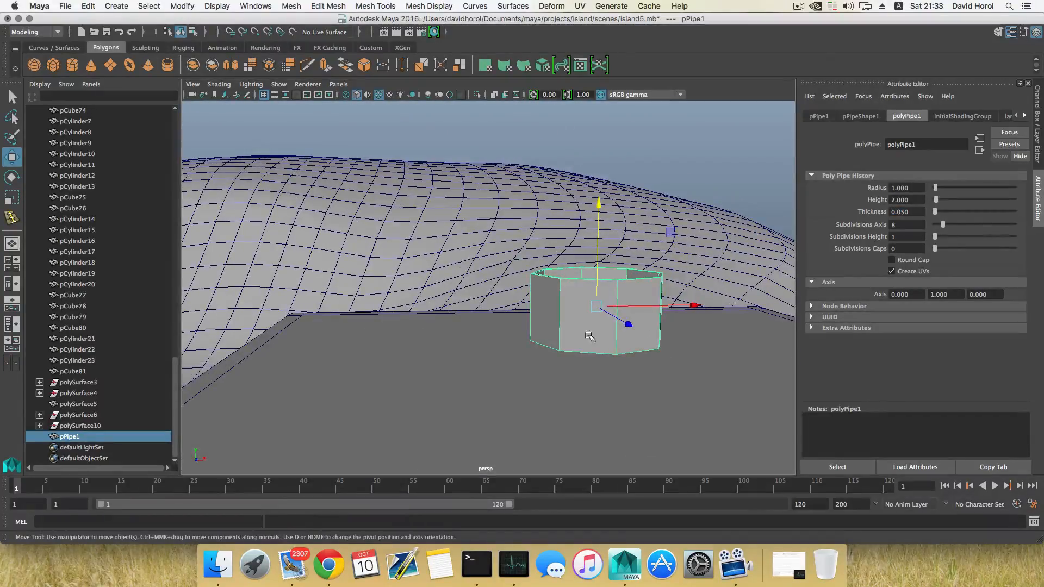
right_click_drag(589, 336, 525, 338, "shift")
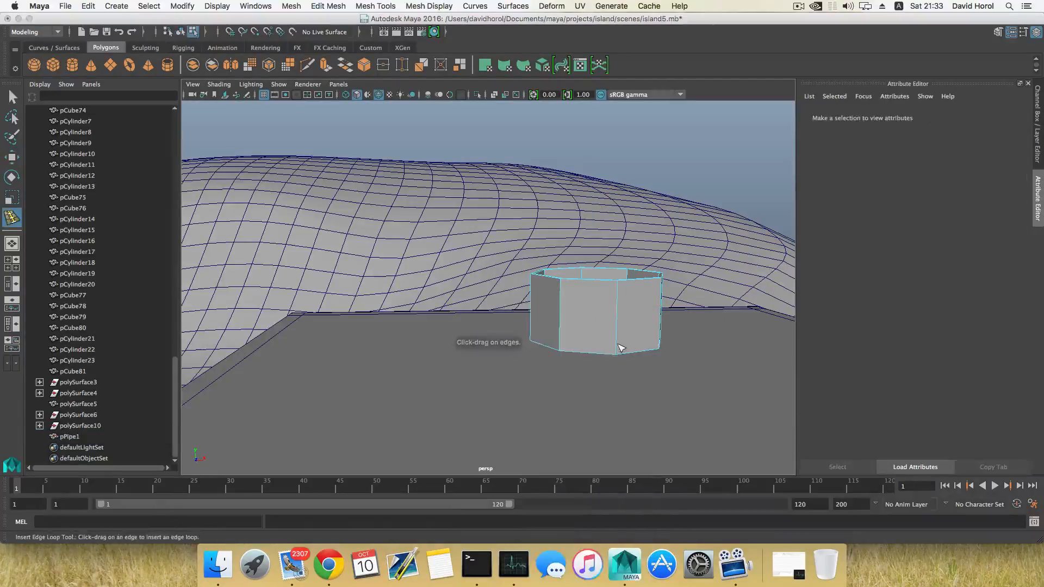
left_click(618, 353)
Step: Extrude the ring of narrow faces around the pipe's base outward by about 0.81 to form a flange
right_click_drag(601, 304, 601, 304)
key("q")
left_click(606, 353)
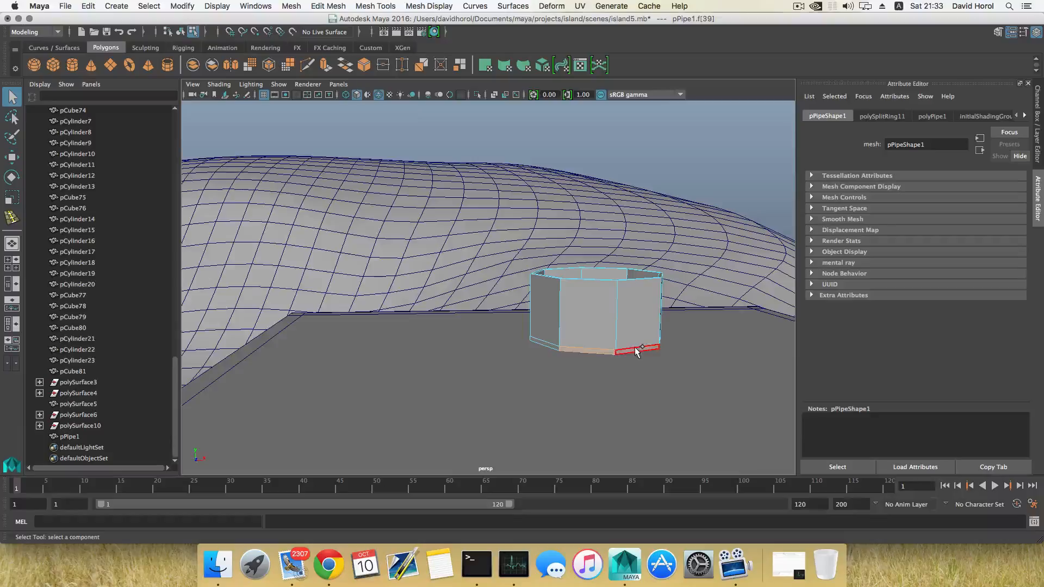
double_click(637, 352, "shift")
left_click_drag(637, 352, 517, 389, "alt")
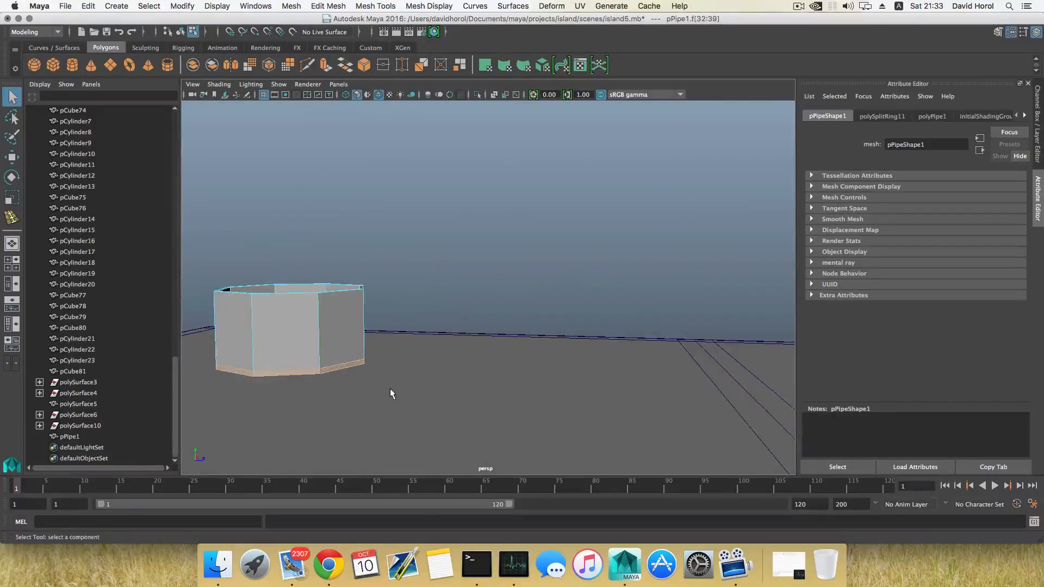
left_click_drag(391, 394, 533, 381, "alt")
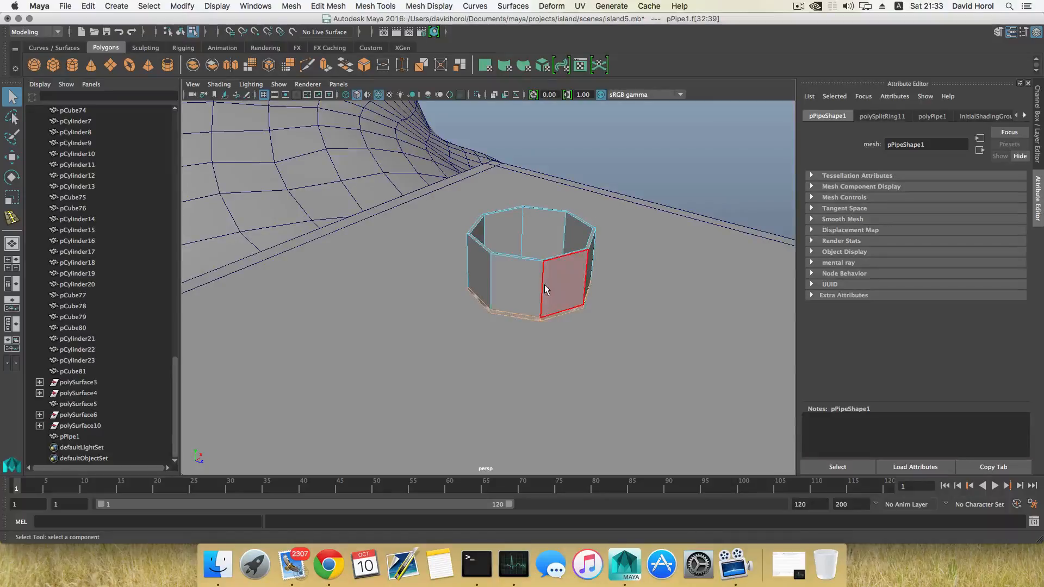
mouse_move(543, 285)
left_mouse_down("alt")
mouse_move(547, 292)
mouse_move(538, 265)
left_mouse_up("alt")
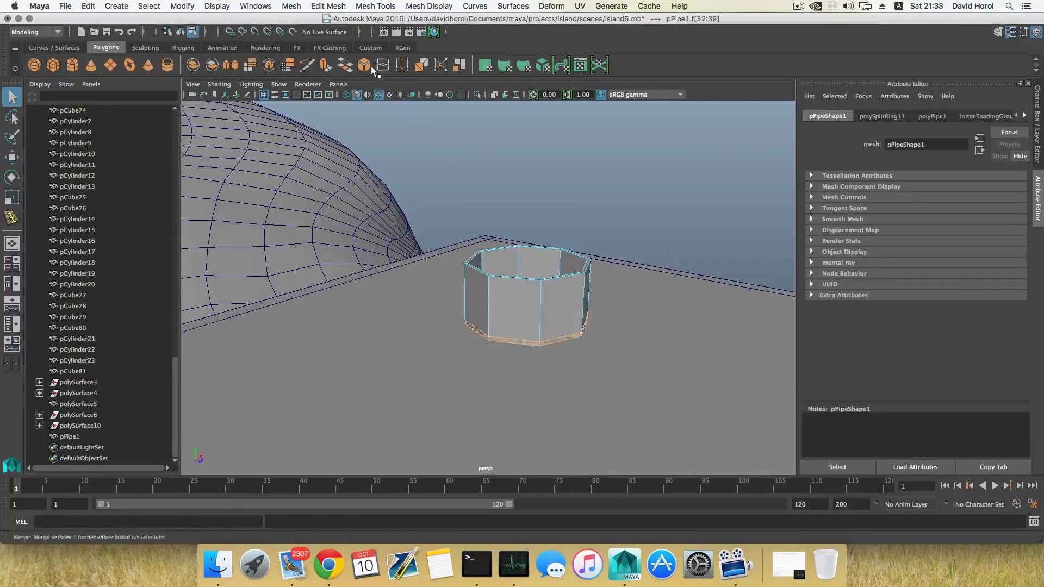
key("ctrl+e")
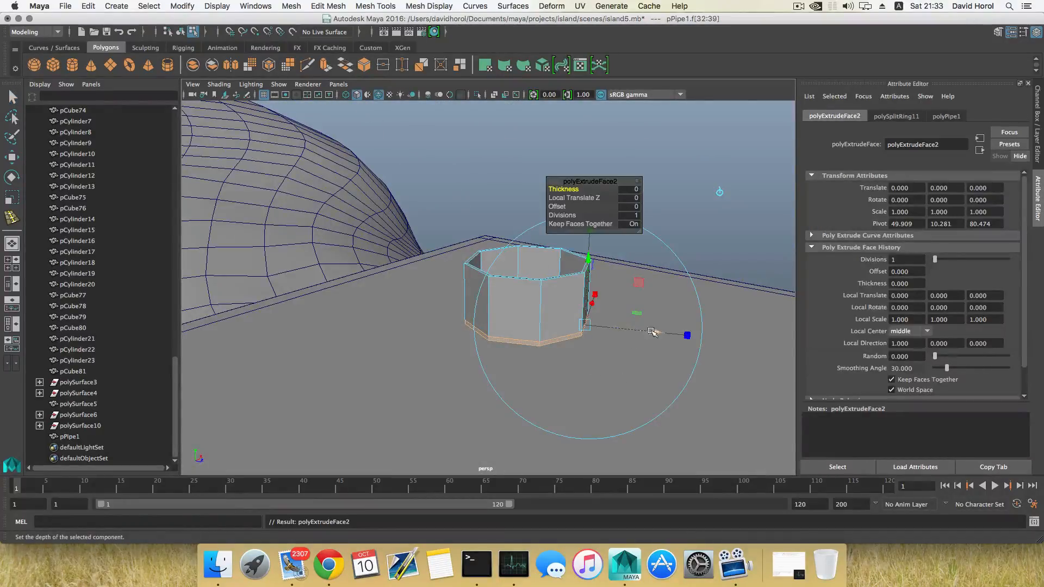
left_click_drag(652, 332, 711, 344)
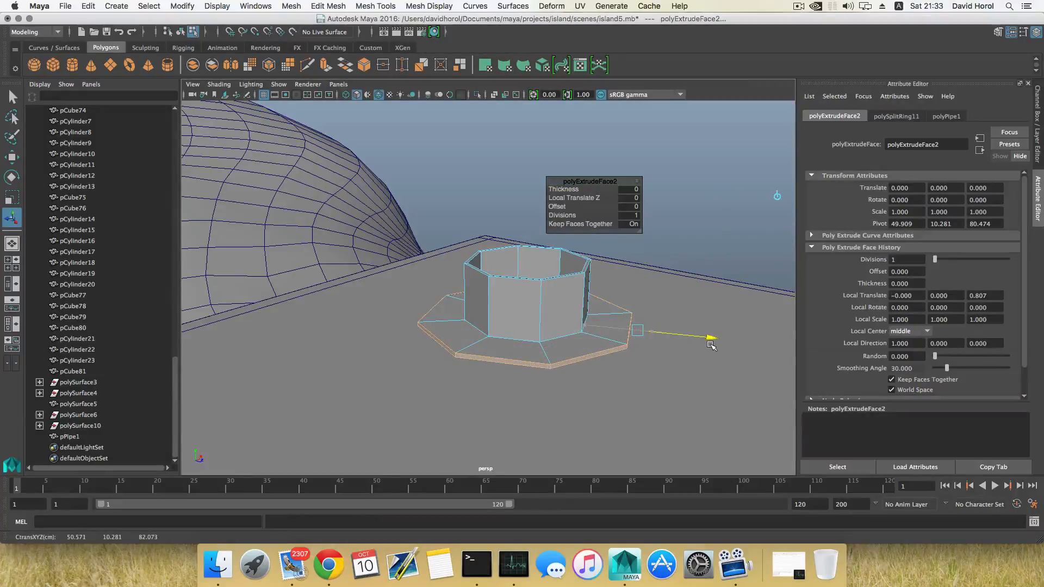
Step: Move the pipe's top ring of vertices upward to turn it into a taller chimney tube
scroll(580, 377, "down", 2)
left_click_drag(504, 367, 455, 373, "alt")
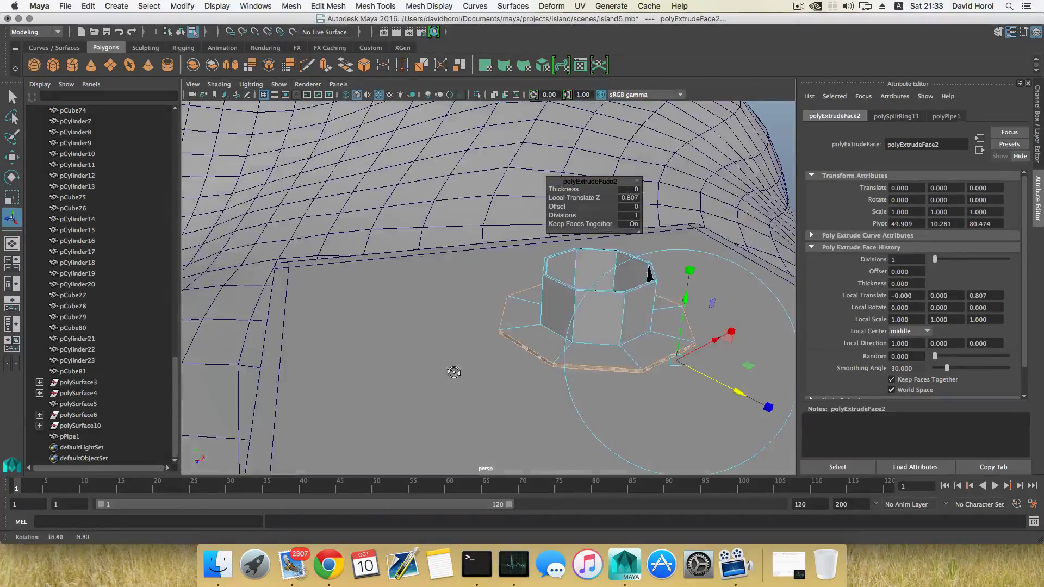
left_click_drag(543, 359, 485, 344, "alt")
middle_click_drag(485, 344, 554, 332, "alt")
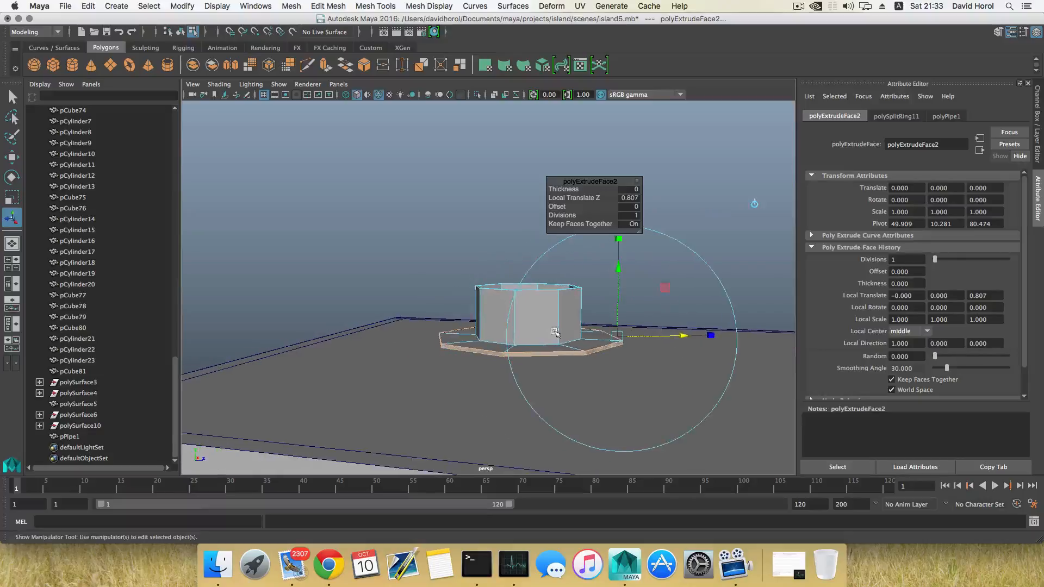
left_click_drag(432, 330, 457, 312, "alt")
right_click_drag(469, 309, 424, 263)
left_click_drag(424, 264, 575, 321)
key("w")
left_click_drag(513, 206, 508, 117)
Step: Leave vertex editing on the pipe and return to object selection
right_click_drag(601, 288, 568, 302, "alt")
left_click_drag(569, 306, 567, 347, "alt")
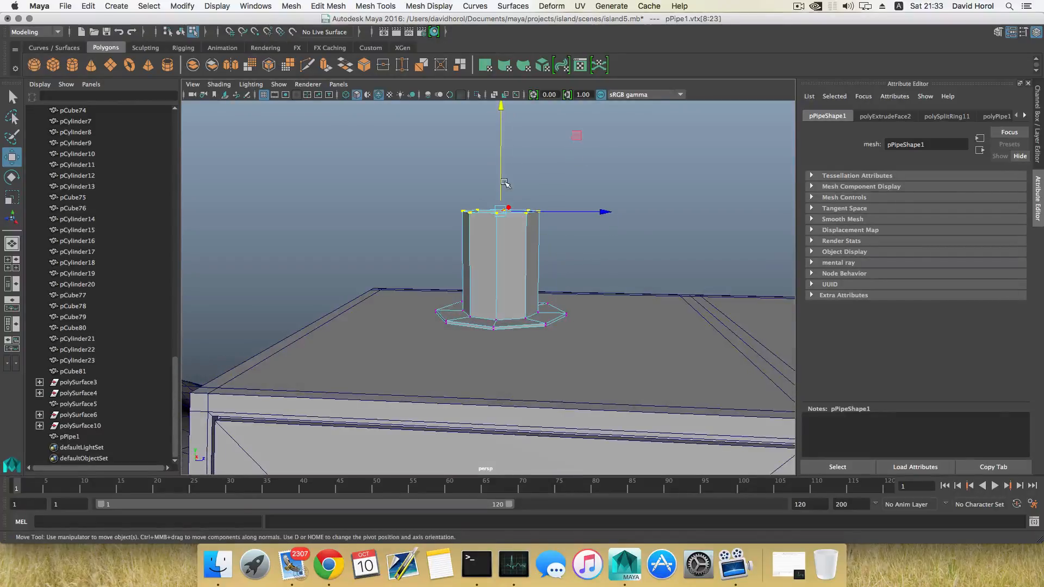
middle_click_drag(507, 191, 515, 268, "alt")
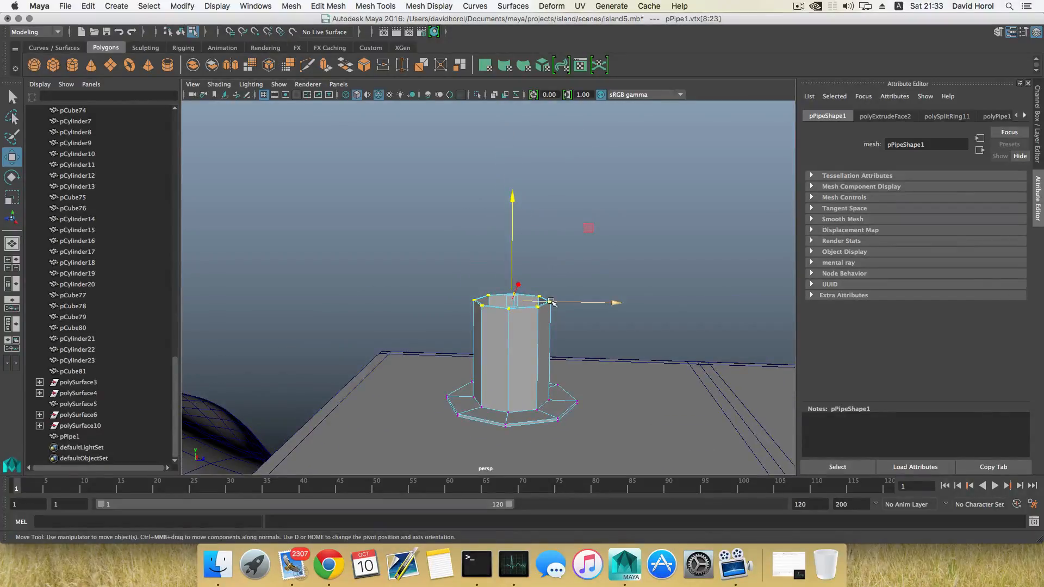
right_click_drag(505, 296, 687, 380, "alt")
left_click_drag(687, 380, 581, 358, "alt")
middle_click_drag(582, 359, 499, 331, "alt")
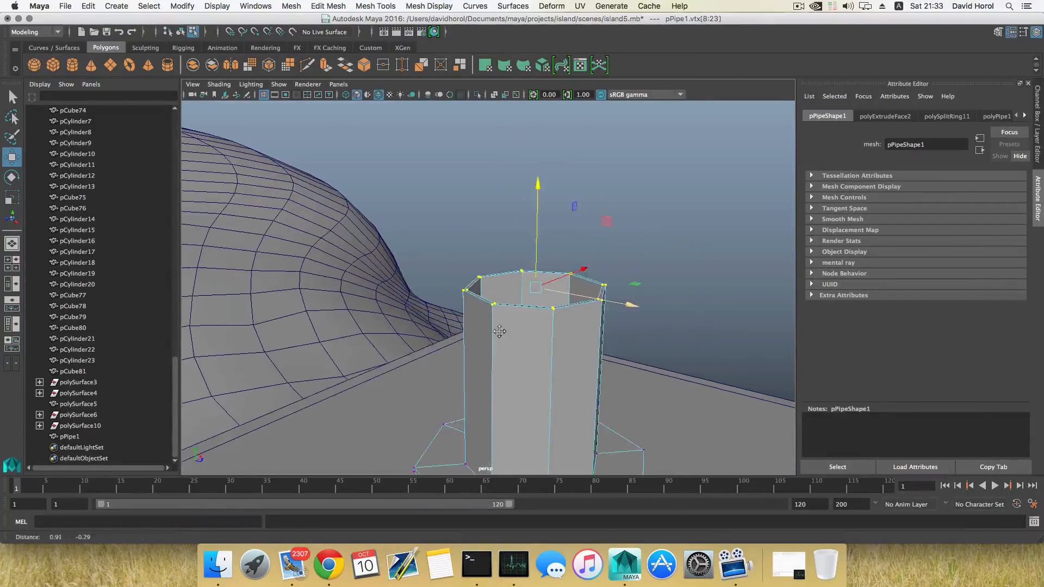
key("F8")
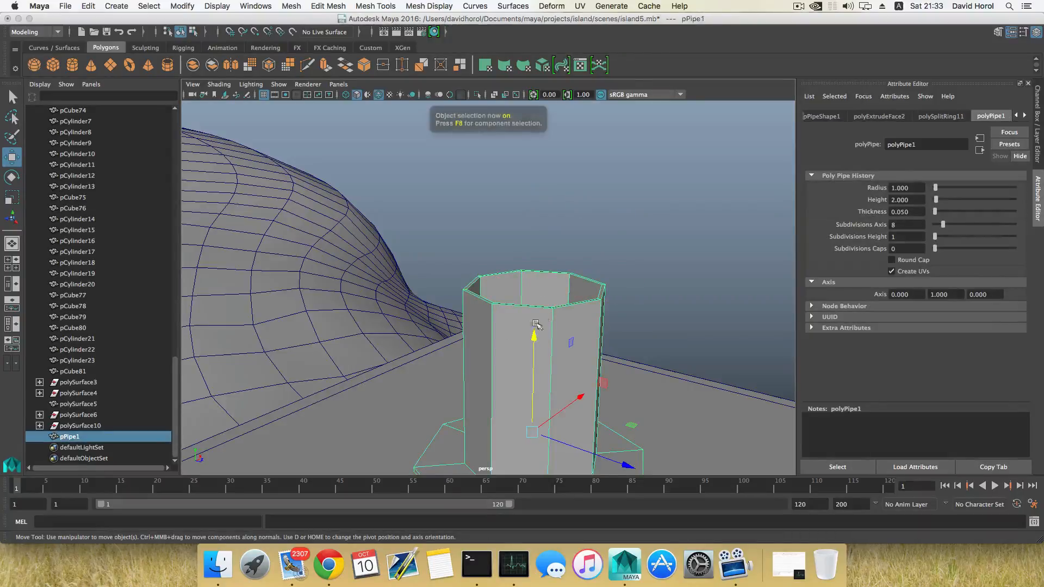
Step: Select the ring of faces on the pipe's top rim, extrude it and raise it slightly to Y 13.06
right_click_drag(540, 263, 540, 293)
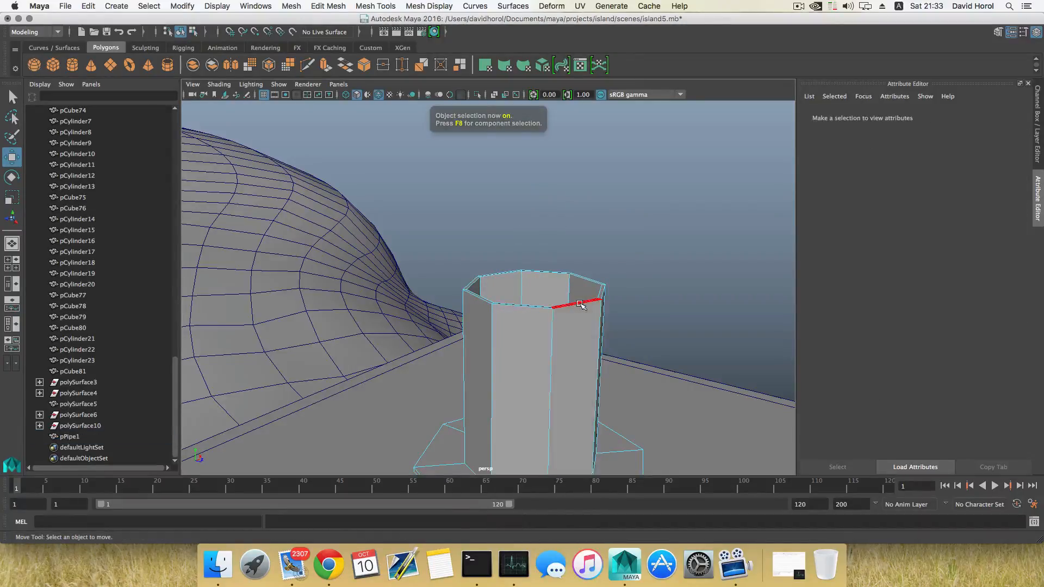
left_click(599, 298)
double_click(601, 297, "shift")
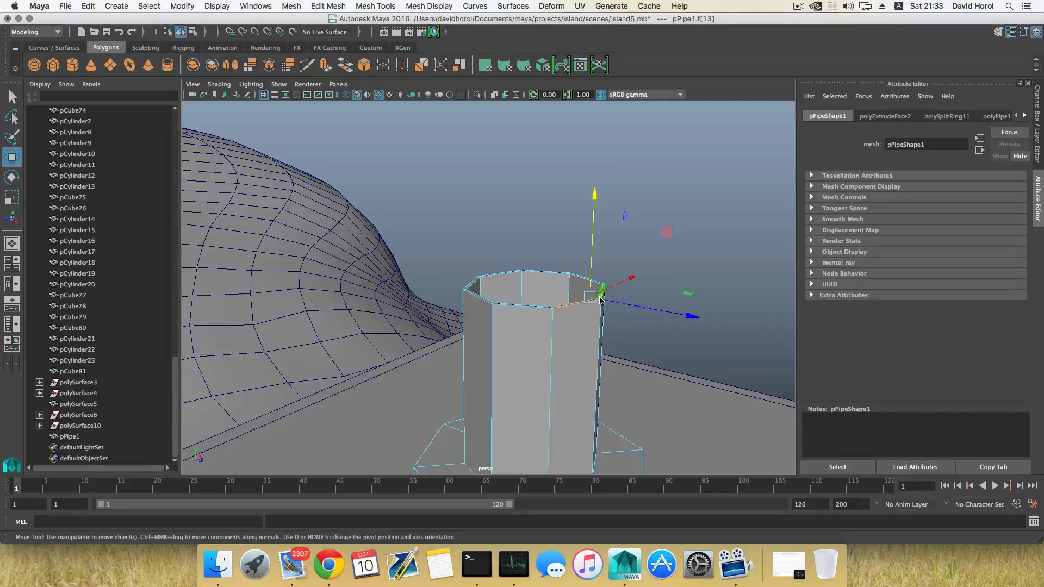
left_click_drag(563, 295, 596, 283, "alt")
right_click_drag(595, 283, 513, 274, "alt")
middle_click_drag(514, 274, 542, 259, "alt")
left_click(325, 66)
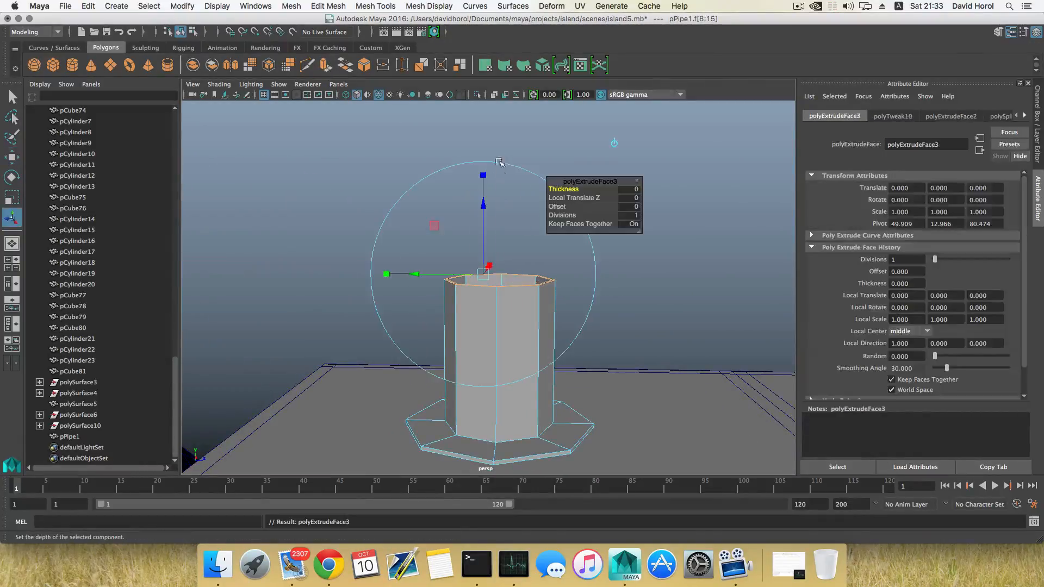
left_click_drag(501, 183, 500, 175)
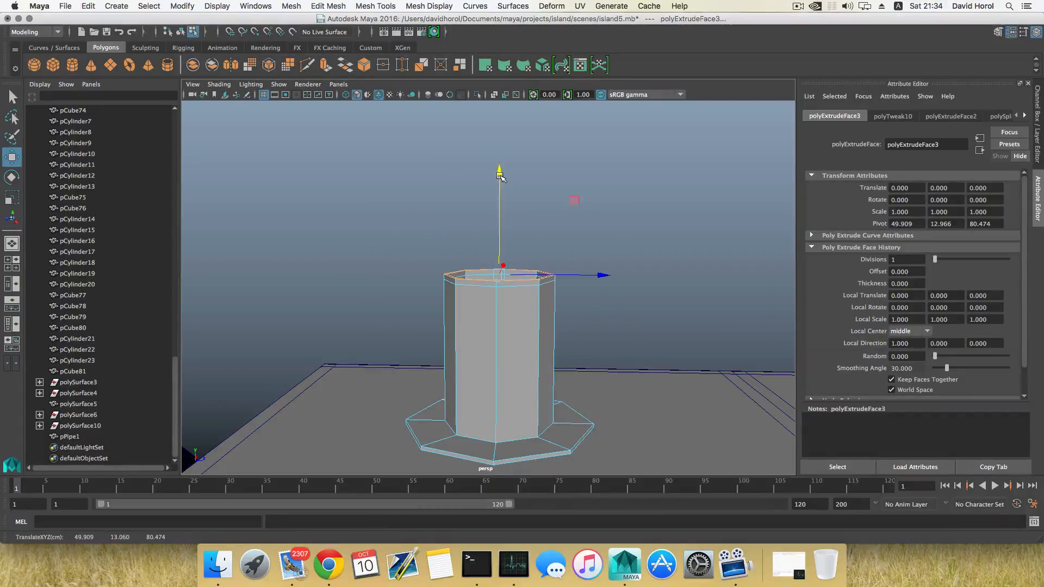
Step: Extrude the pipe's top rim faces again, upward by a local Z translation of 2.98
left_click(325, 67)
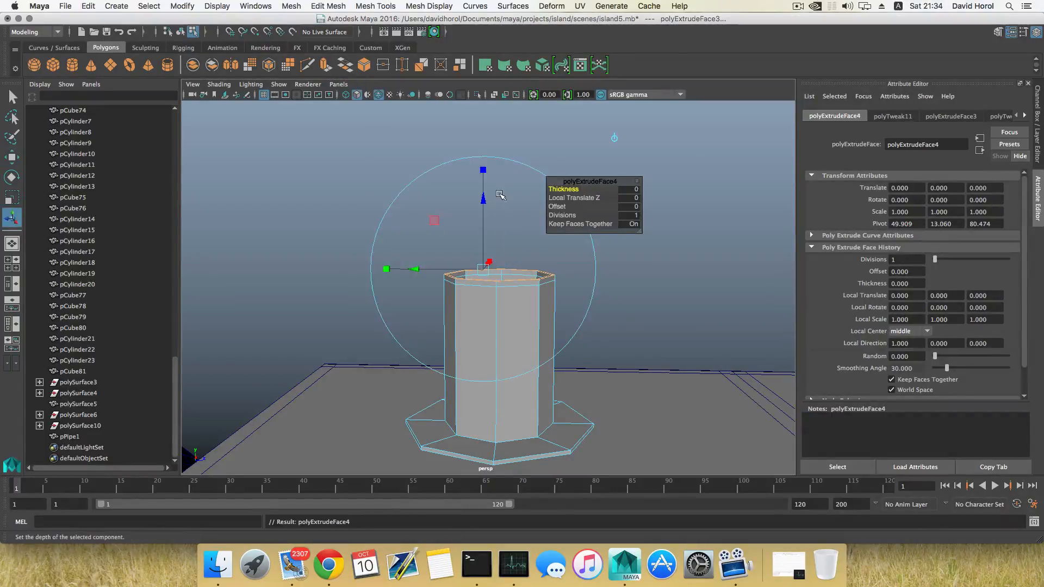
left_click_drag(483, 199, 483, 108)
scroll(502, 210, "down", 4)
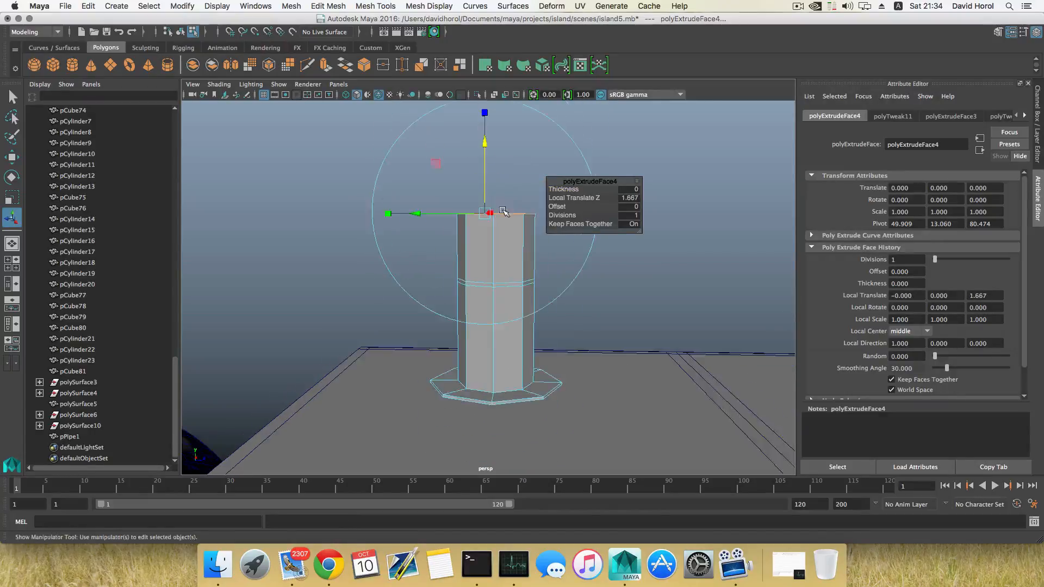
middle_click_drag(502, 210, 505, 254, "alt")
left_click_drag(487, 186, 488, 137)
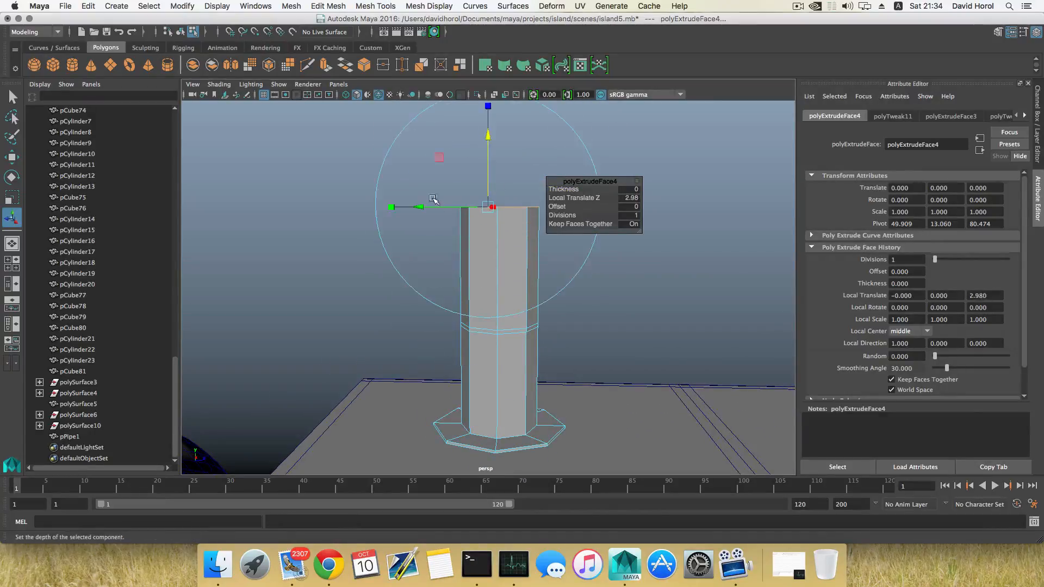
Step: Rotate the top rim faces to give the pipe a slanted opening, and return to object selection
key("e")
left_click_drag(584, 159, 565, 224)
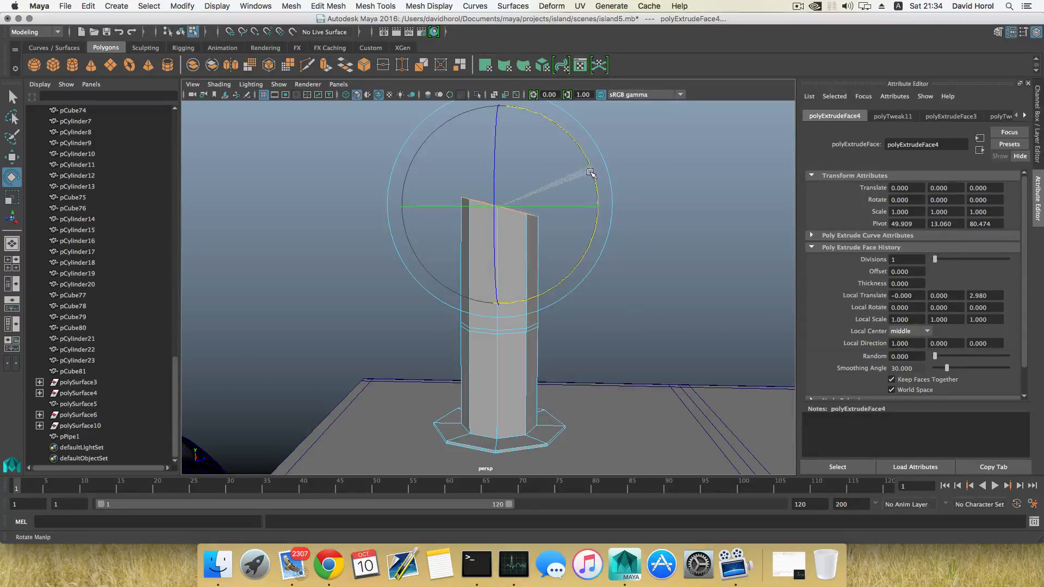
left_click_drag(569, 182, 478, 188, "alt")
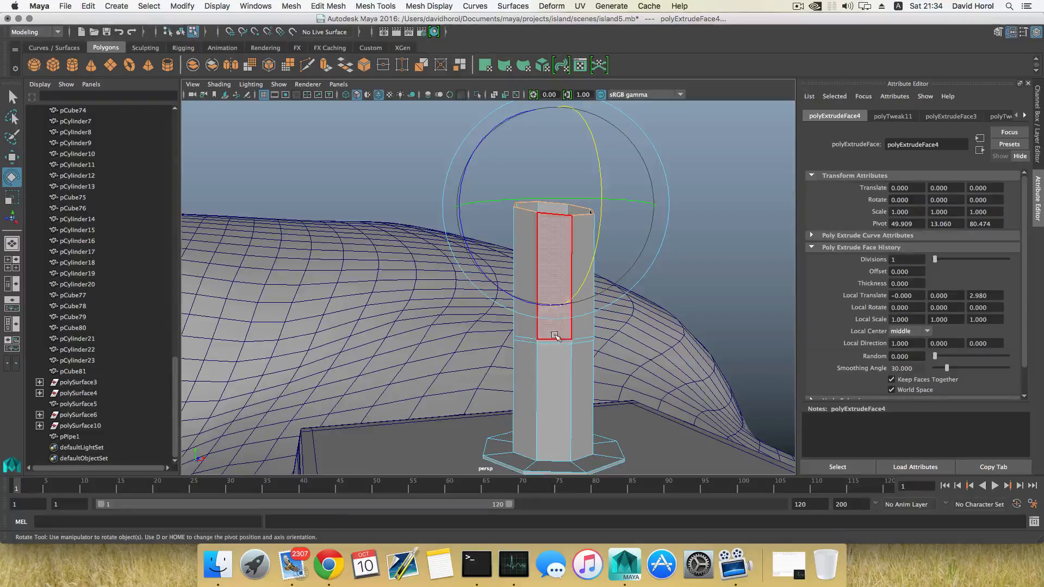
left_click_drag(541, 344, 606, 298, "alt")
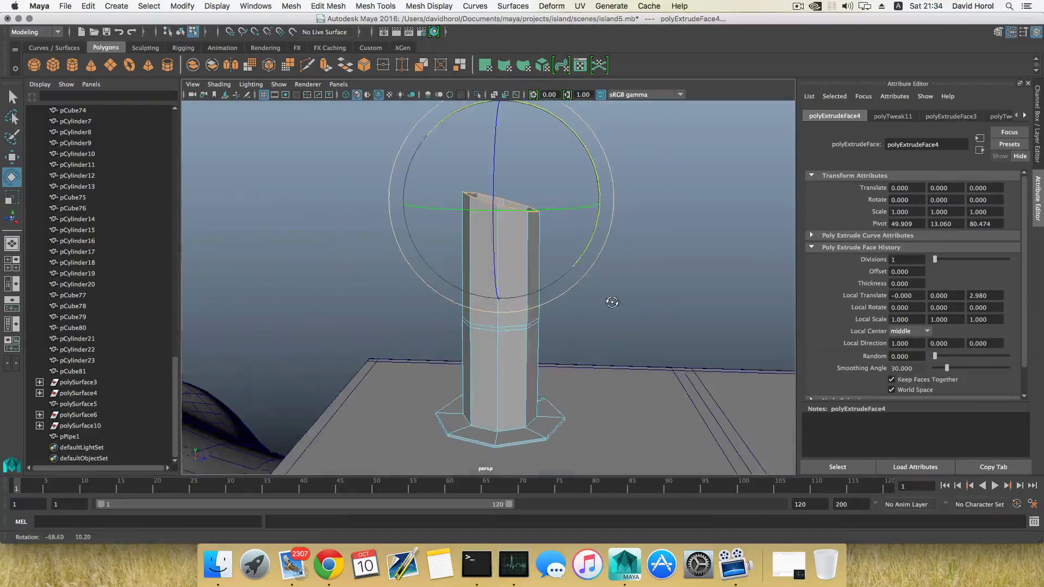
left_click_drag(554, 338, 528, 338, "alt")
scroll(528, 338, "down", 5)
scroll(528, 338, "up", 9)
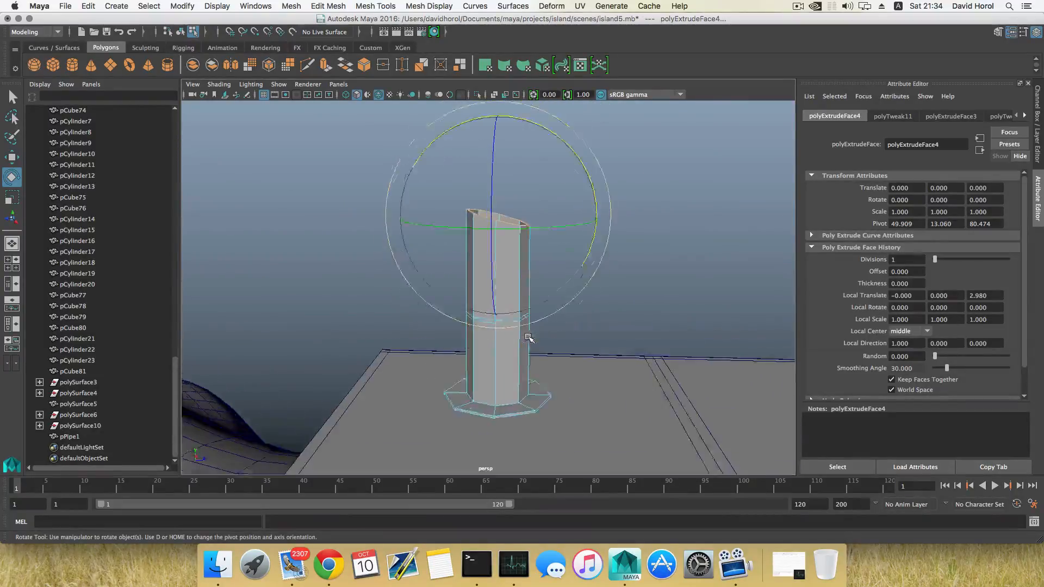
mouse_move(529, 338)
middle_mouse_down("alt")
mouse_move(531, 326)
mouse_move(531, 351)
middle_mouse_up("alt")
left_click_drag(531, 350, 615, 302, "alt")
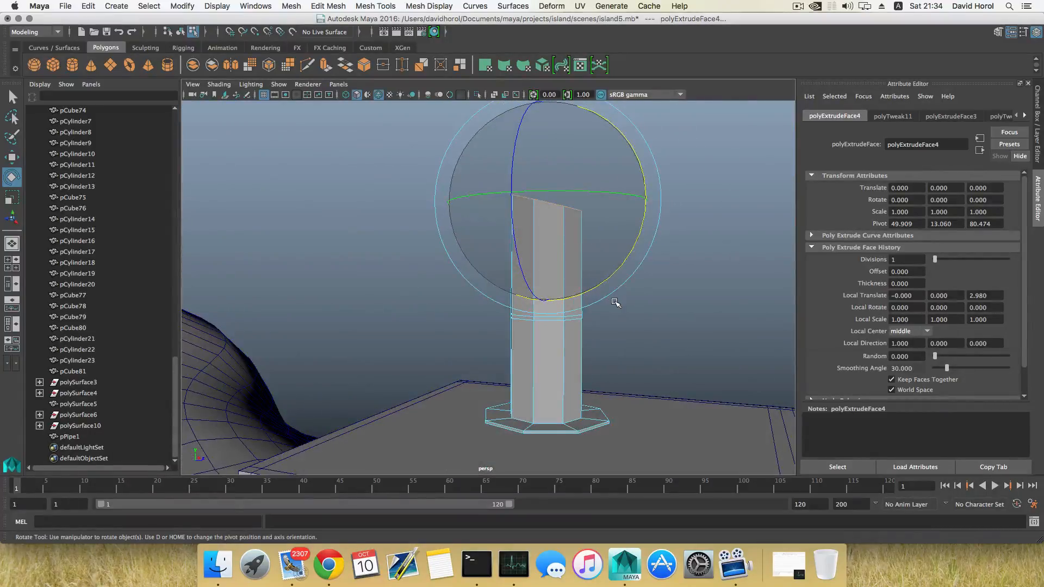
key("F8")
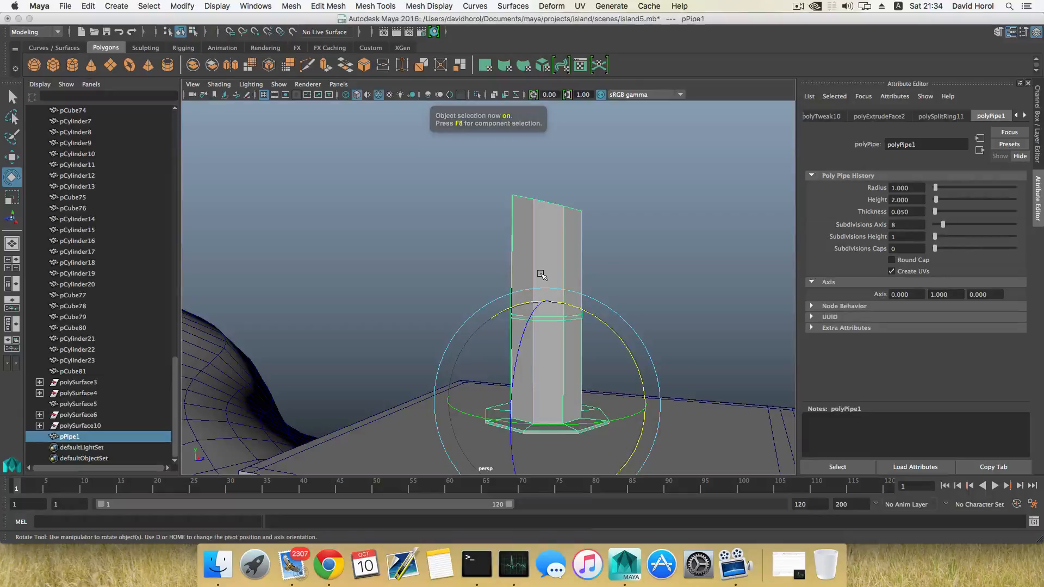
Step: Try to raise the upper edge loop around the middle of the pipe's outer wall
right_click_drag(542, 274, 536, 234)
double_click(548, 315)
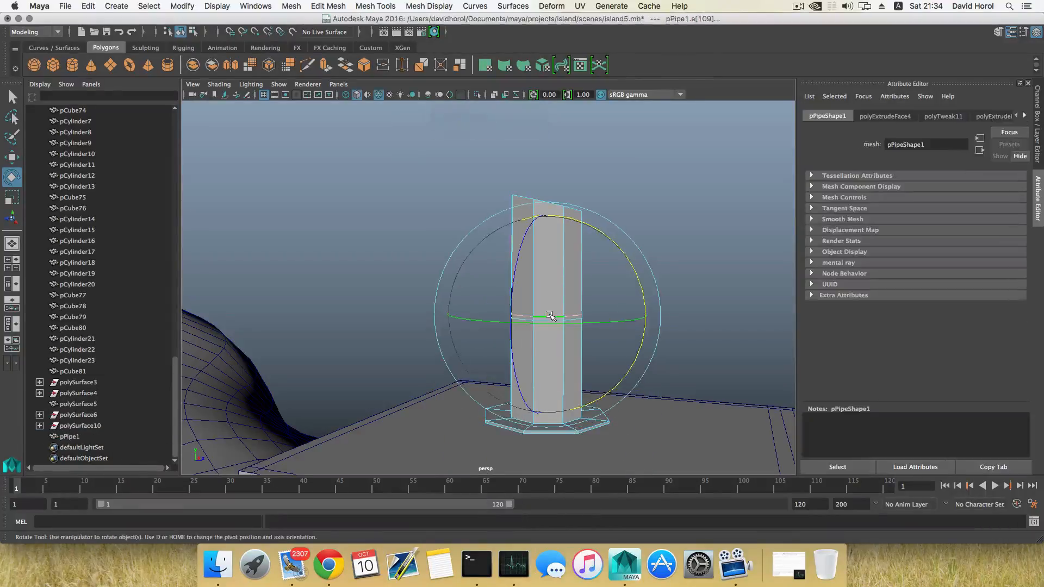
key("w")
left_click_drag(544, 220, 544, 203)
left_click_drag(644, 303, 562, 369)
key("super+z")
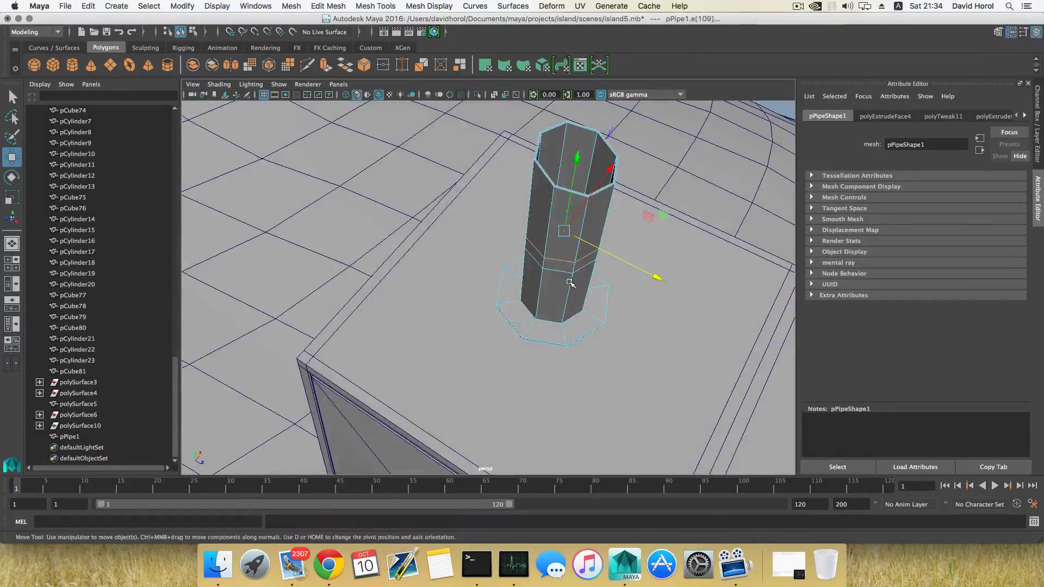
Step: Examine the inside of the pipe to locate the edge loops on its inner wall
middle_click_drag(569, 284, 548, 363, "alt")
left_click_drag(547, 362, 512, 333, "alt")
scroll(363, 327, "up", 5)
scroll(375, 332, "down", 2)
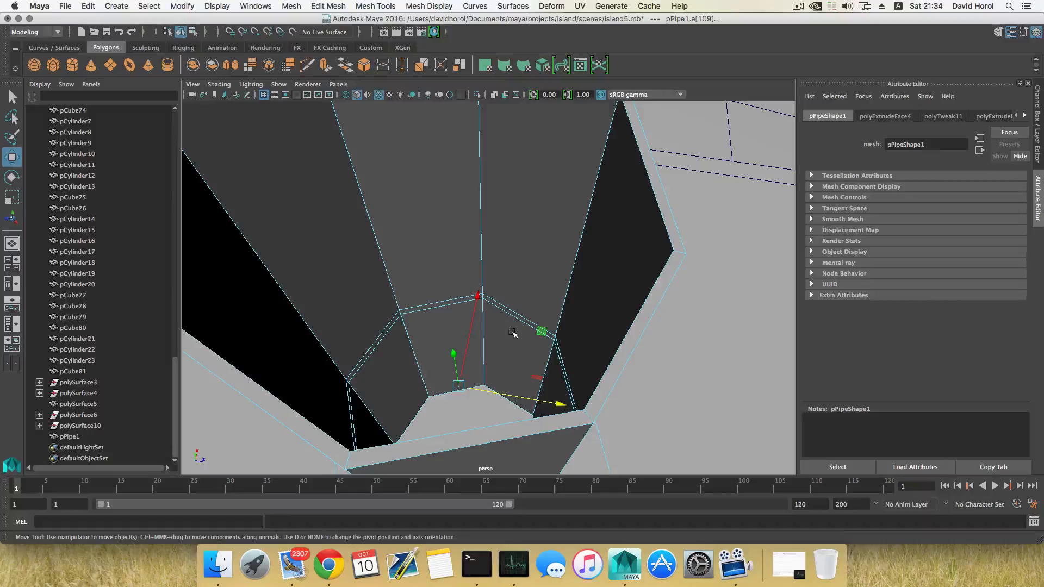
key("F8")
key("F8")
scroll(531, 298, "down", 4)
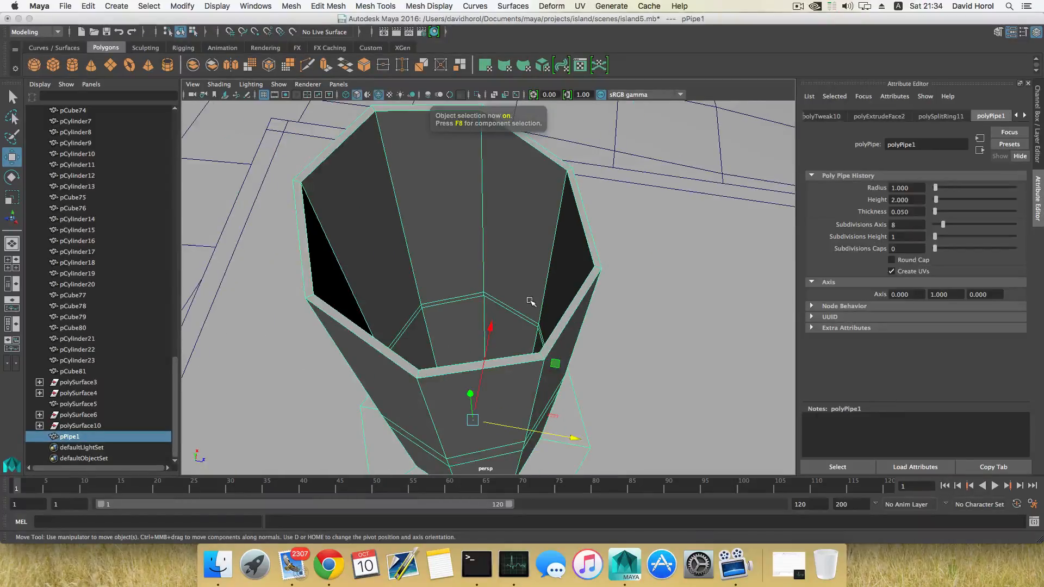
mouse_move(523, 307)
left_mouse_down("alt")
mouse_move(488, 264)
mouse_move(515, 321)
left_mouse_up("alt")
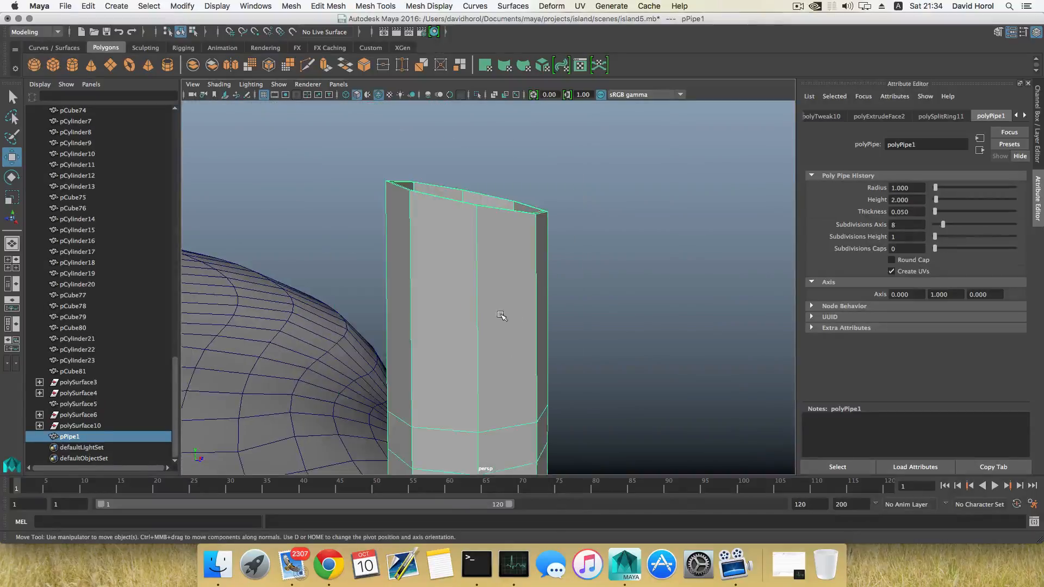
Step: Raise the upper middle edge loops of both pipe walls to about Y 13.76 and shift them sideways to bend the pipe
right_click_drag(500, 261, 496, 237)
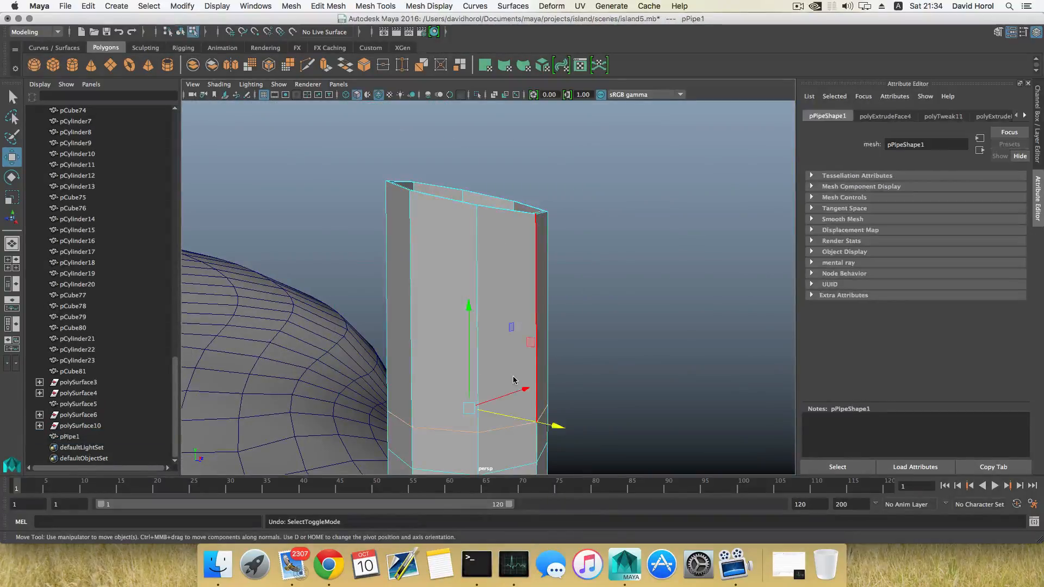
key("z")
left_click_drag(515, 378, 498, 332, "alt")
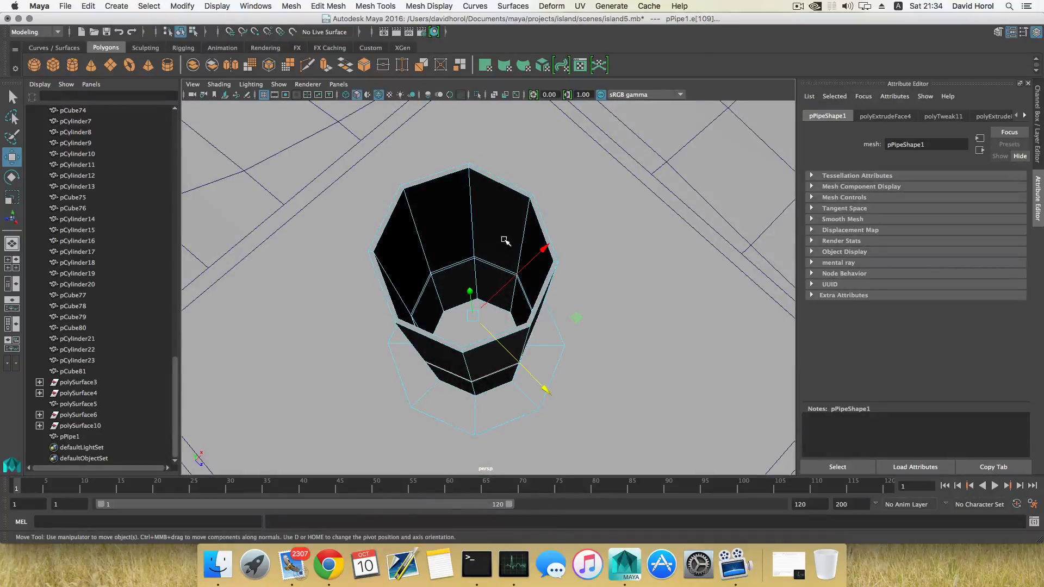
right_click_drag(504, 240, 506, 209)
double_click(492, 262)
left_click_drag(500, 303, 512, 244, "alt")
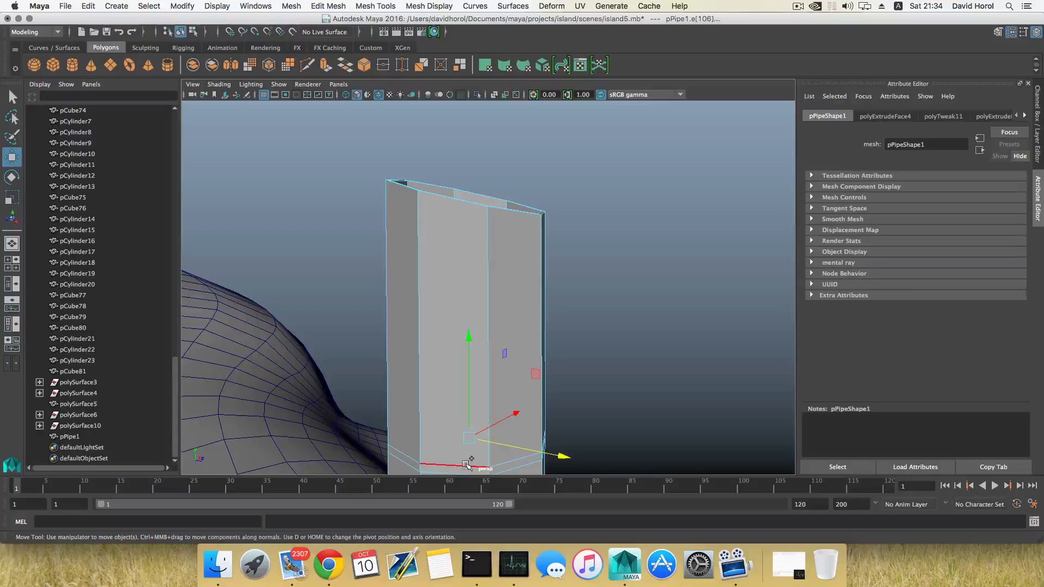
scroll(555, 450, "down", 3)
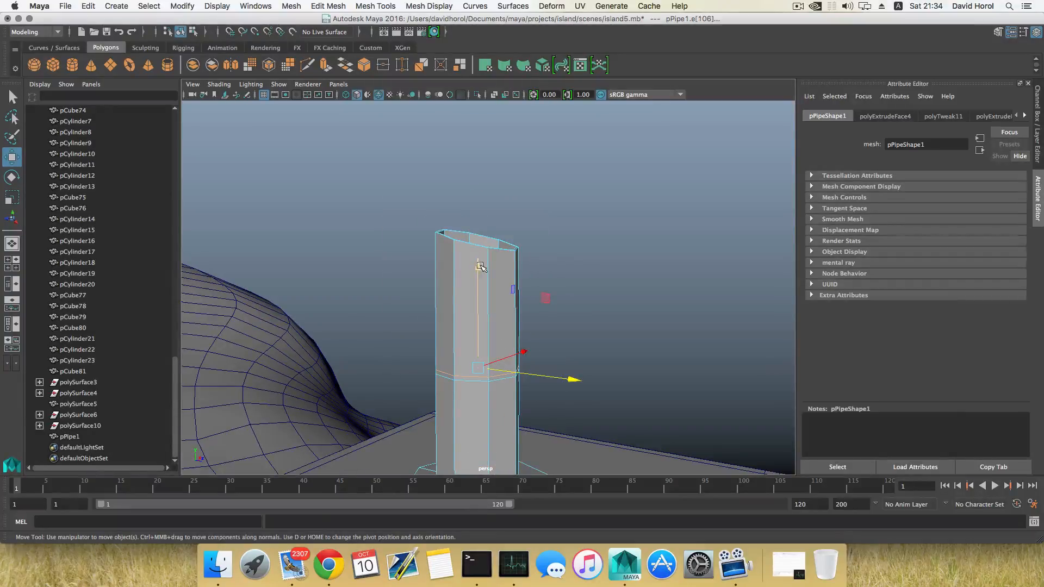
left_click_drag(480, 266, 477, 235)
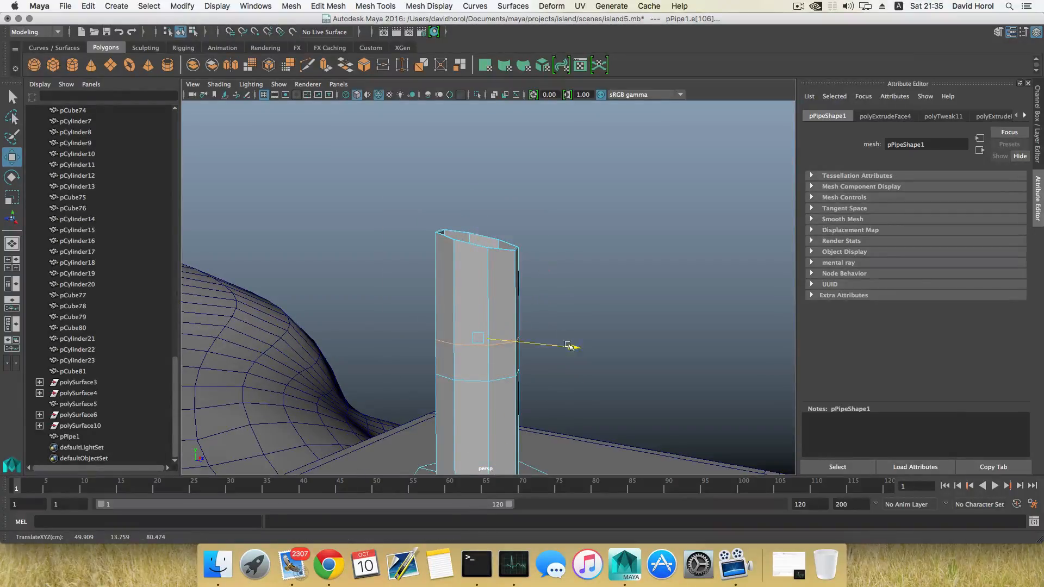
mouse_move(568, 345)
left_mouse_down()
mouse_move(557, 345)
mouse_move(612, 347)
mouse_move(571, 331)
mouse_move(548, 340)
left_mouse_up()
scroll(556, 346, "down", 5)
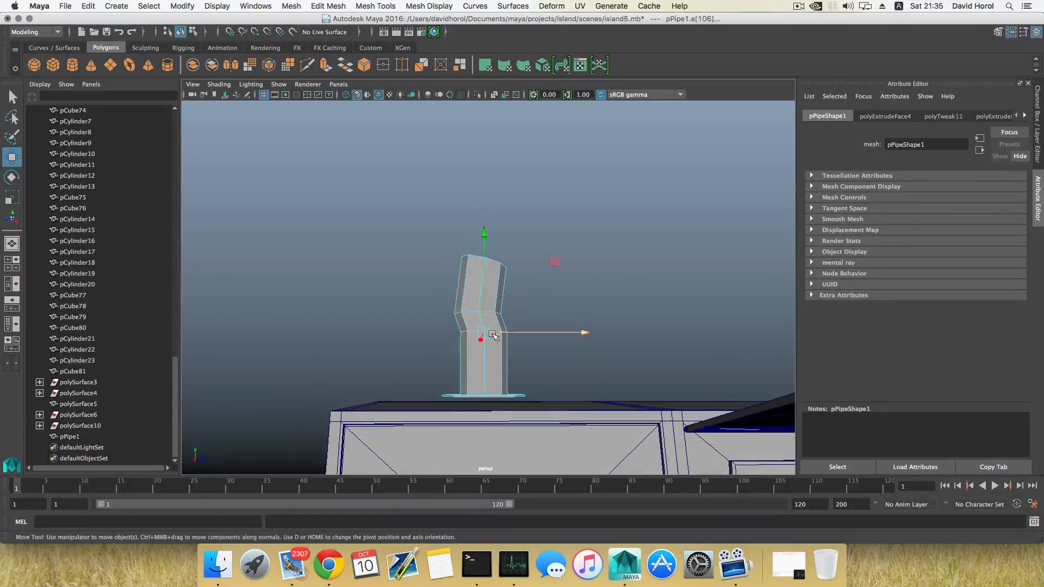
Step: Select the lower middle edge loops of both pipe walls and move them down to about Y 12.09 to lengthen the bend
left_click_drag(492, 334, 475, 413, "alt")
scroll(481, 378, "up", 3)
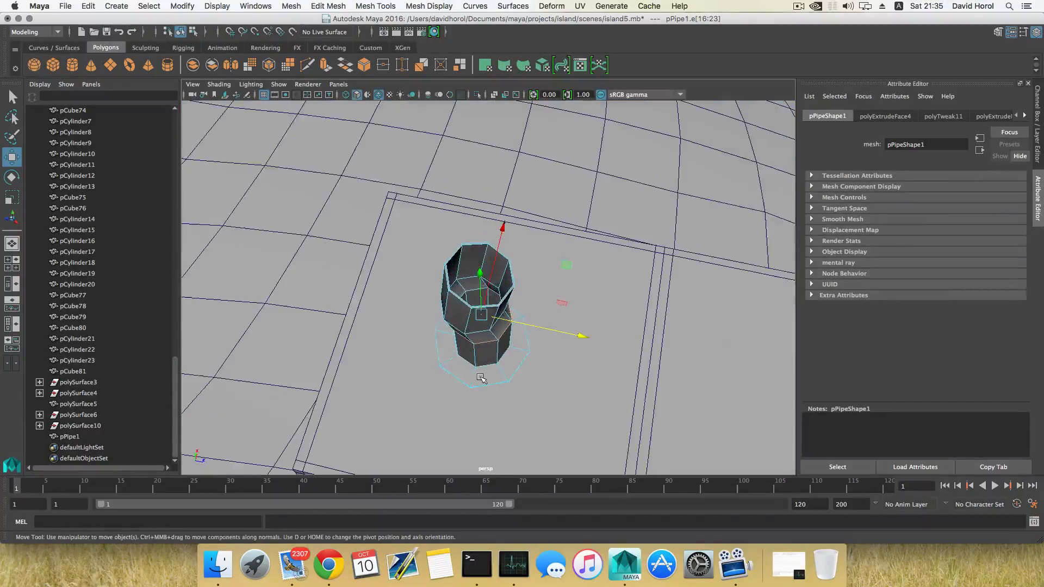
double_click(469, 292, "shift")
left_click_drag(474, 351, 481, 304, "alt")
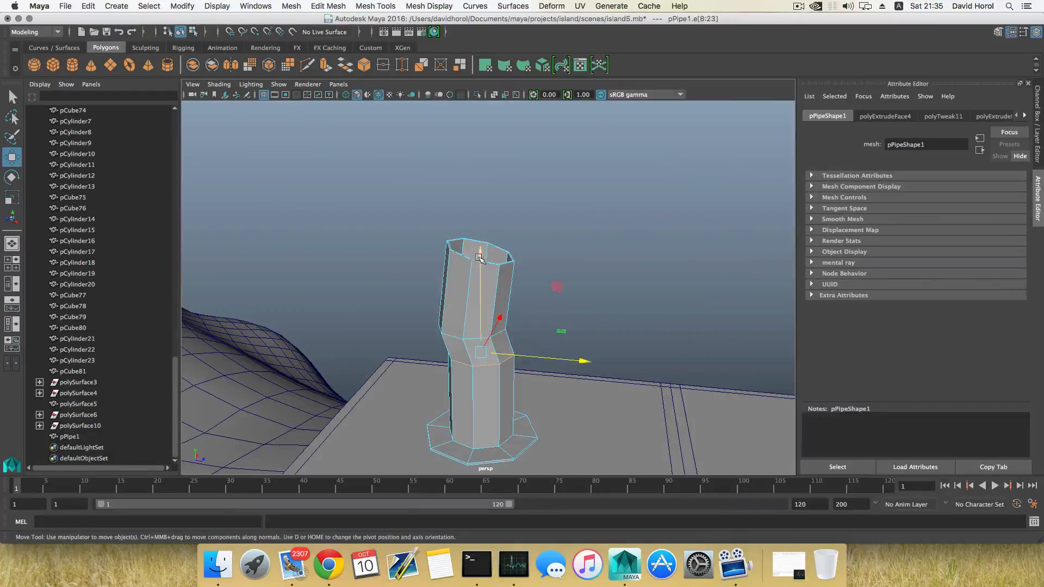
left_click_drag(479, 257, 479, 265)
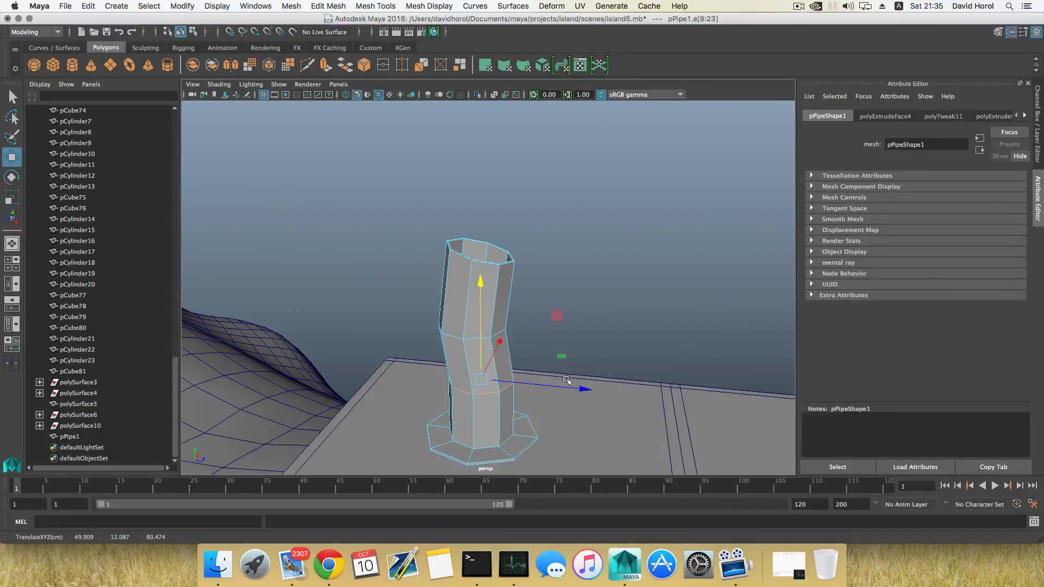
left_click_drag(582, 387, 674, 310)
right_click_drag(462, 302, 632, 329, "alt")
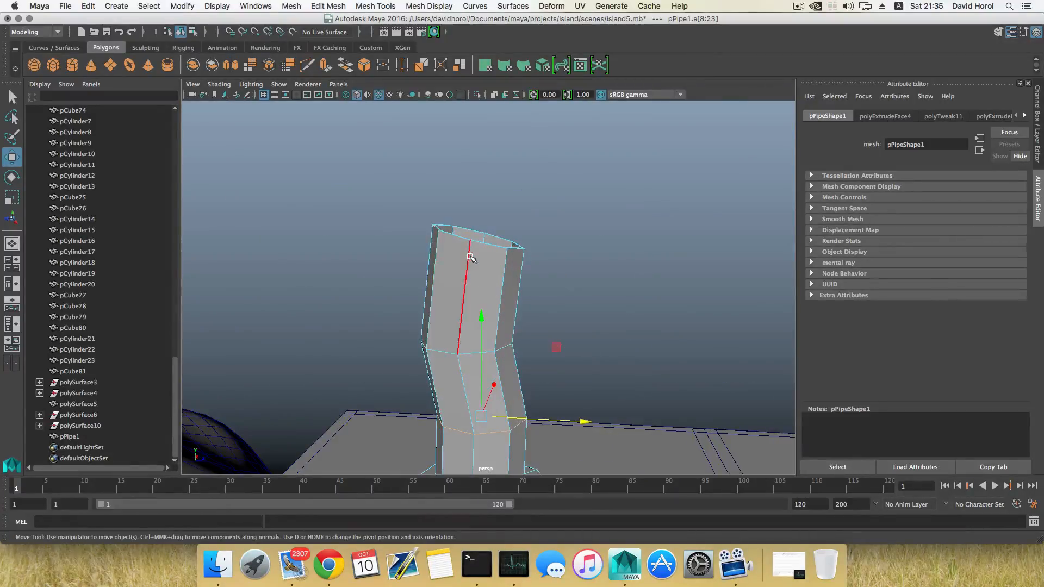
key("F8")
Step: Insert supporting edge loops tightly on both sides of the corner where the pipe meets its base flange
left_click_drag(471, 259, 531, 270, "alt")
middle_click_drag(531, 271, 512, 199, "alt")
left_click_drag(516, 288, 500, 282, "alt")
middle_click_drag(501, 281, 507, 246, "alt")
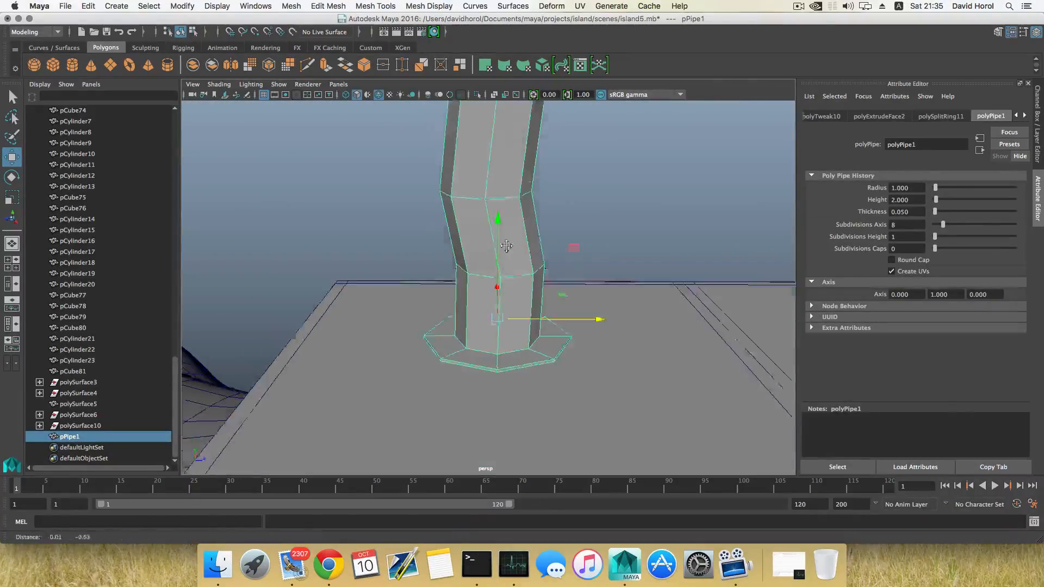
right_click_drag(507, 246, 678, 333, "alt")
left_click_drag(622, 314, 564, 316, "alt")
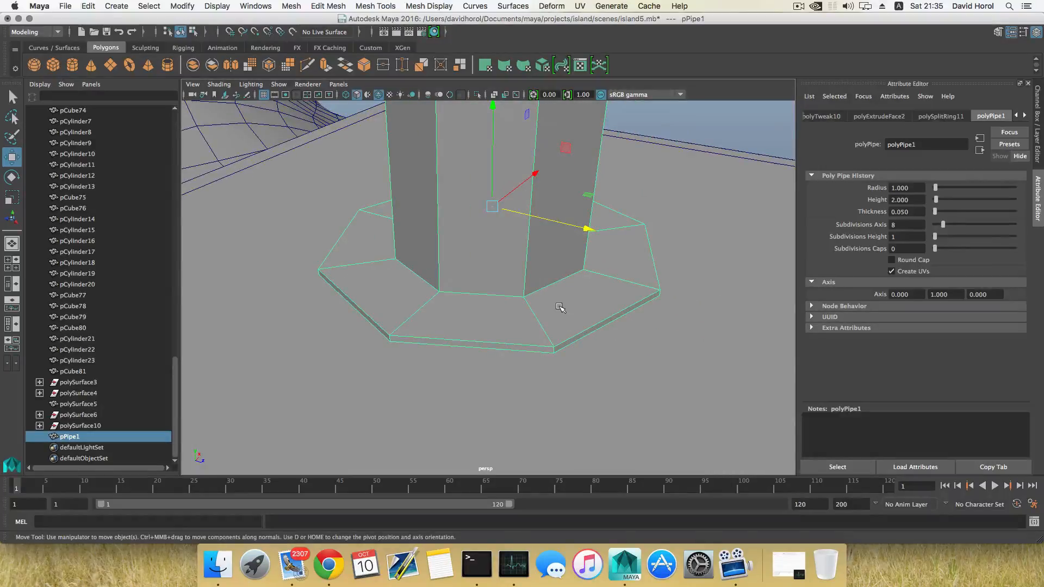
right_click_drag(560, 308, 502, 322, "shift")
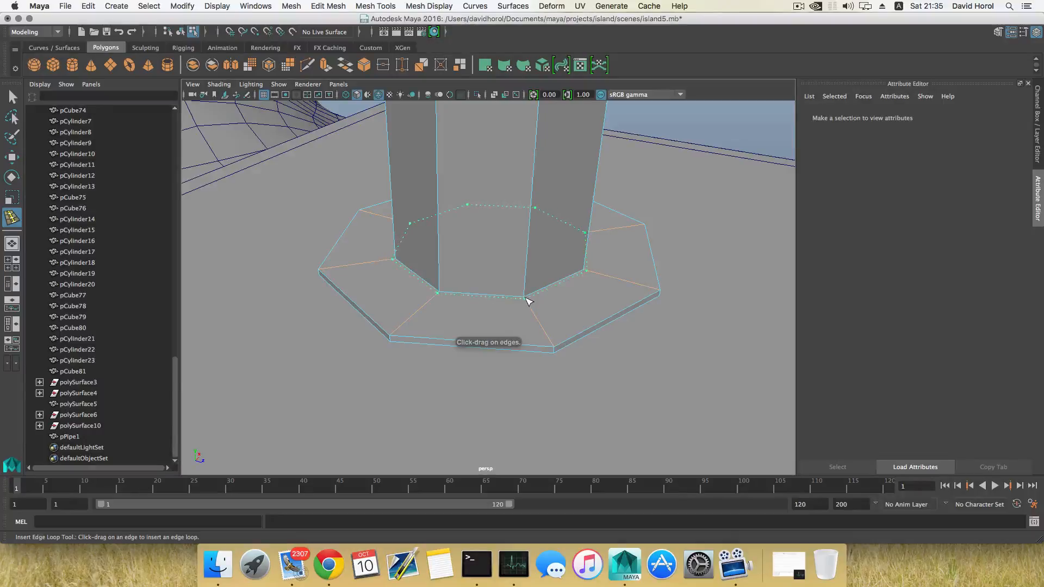
left_click(526, 301)
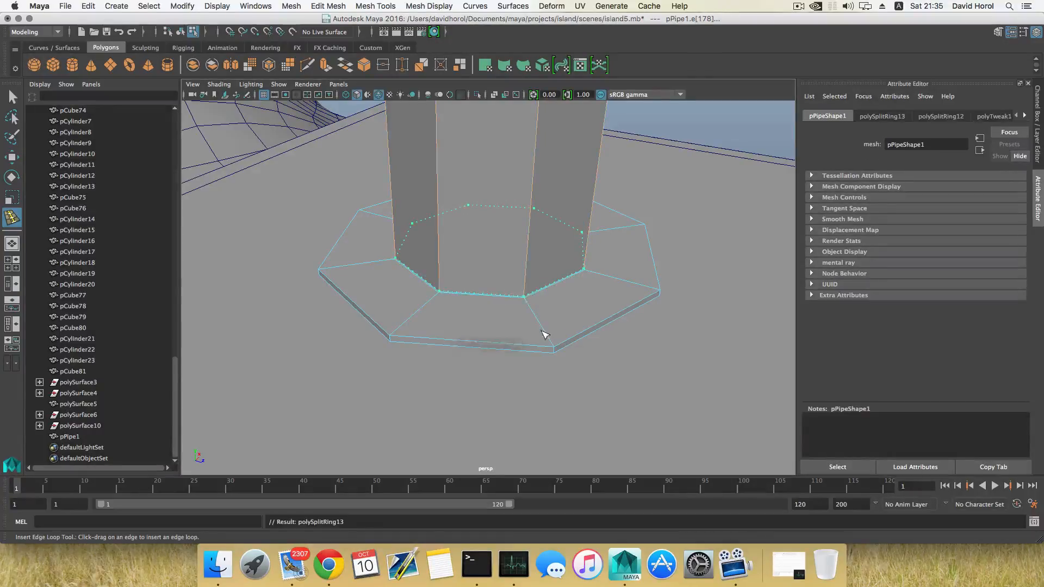
Step: Insert supporting edge loops close to the flange's outer rim, then reselect the whole pipe in object mode
mouse_move(544, 334)
left_mouse_down()
mouse_move(553, 346)
mouse_move(530, 321)
left_mouse_up()
right_click_drag(530, 321, 585, 349, "alt")
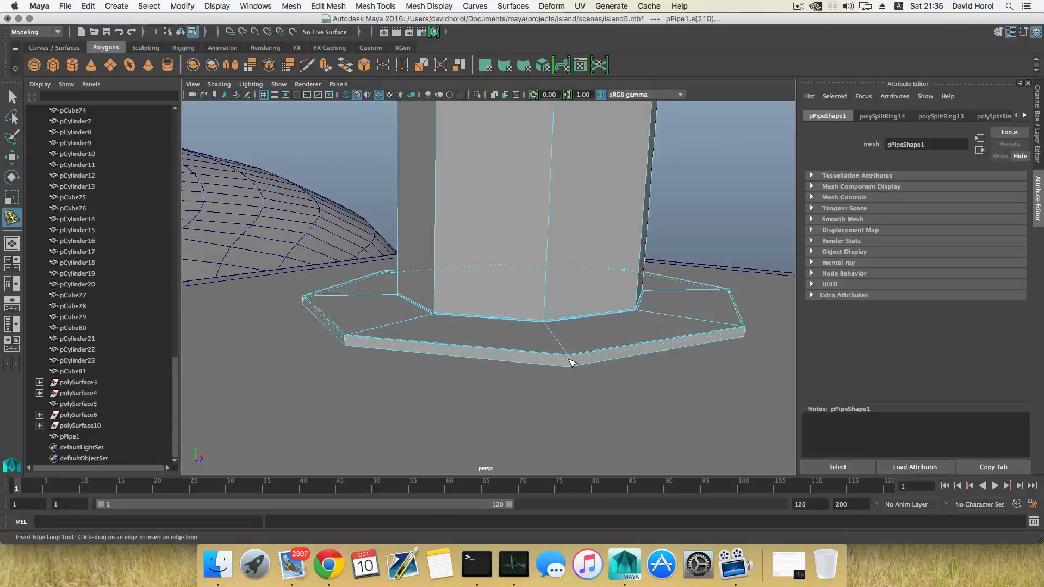
left_click_drag(570, 359, 565, 332)
key("F8")
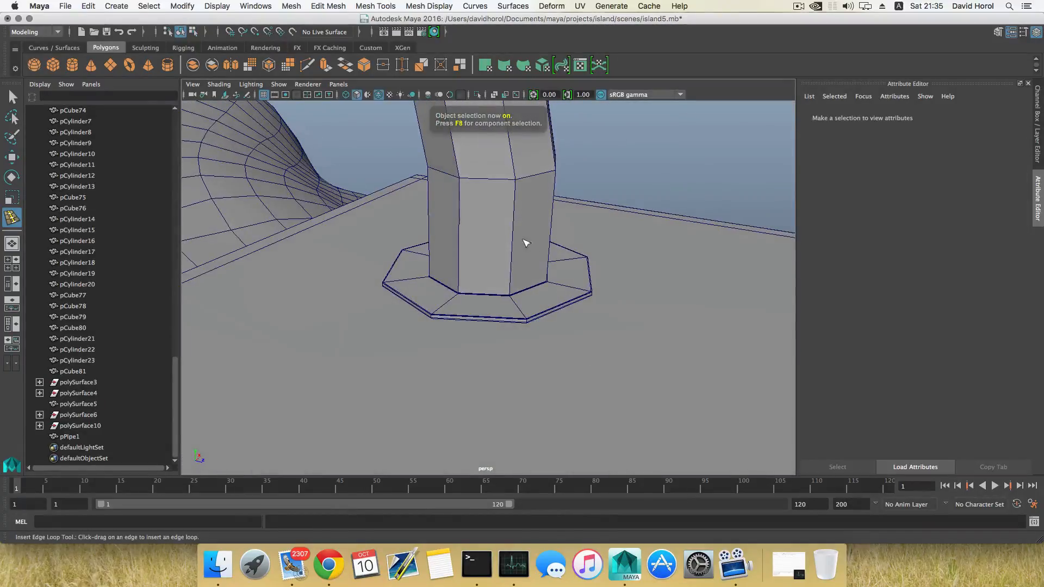
key("w")
left_click(510, 200)
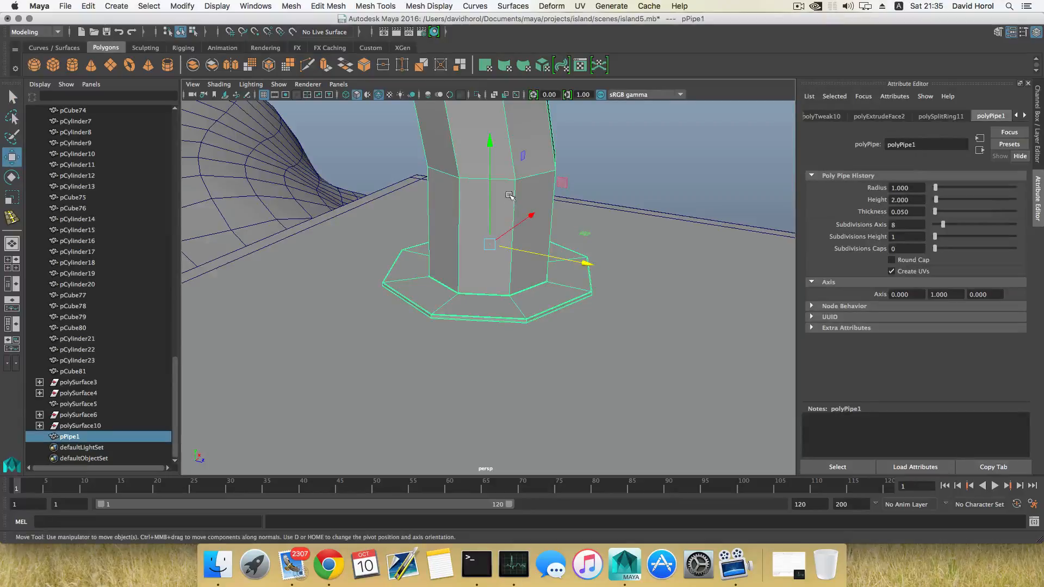
Step: Isolate the pipe and delete the flange's underside face ring together with the narrow face ring around the bottom opening
left_click(477, 95)
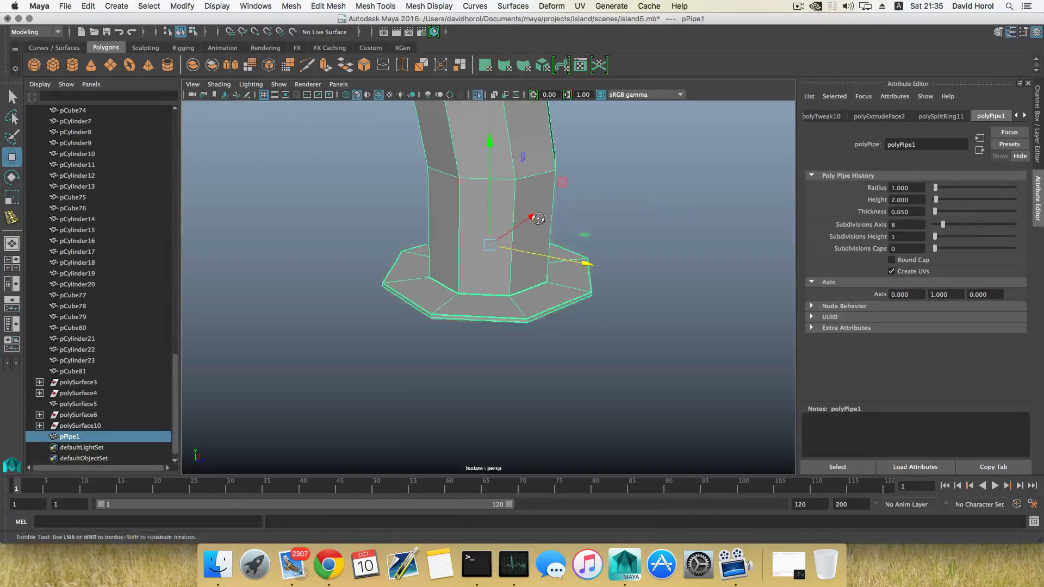
left_click_drag(537, 218, 519, 187, "alt")
right_click_drag(506, 261, 511, 294)
scroll(511, 295, "up", 5)
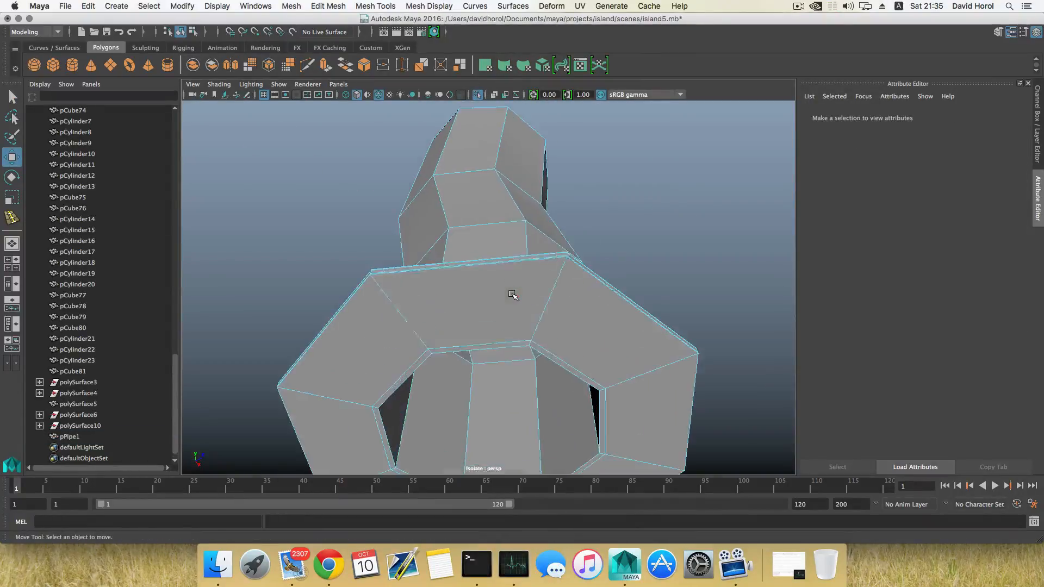
left_click(516, 296)
double_click(575, 290)
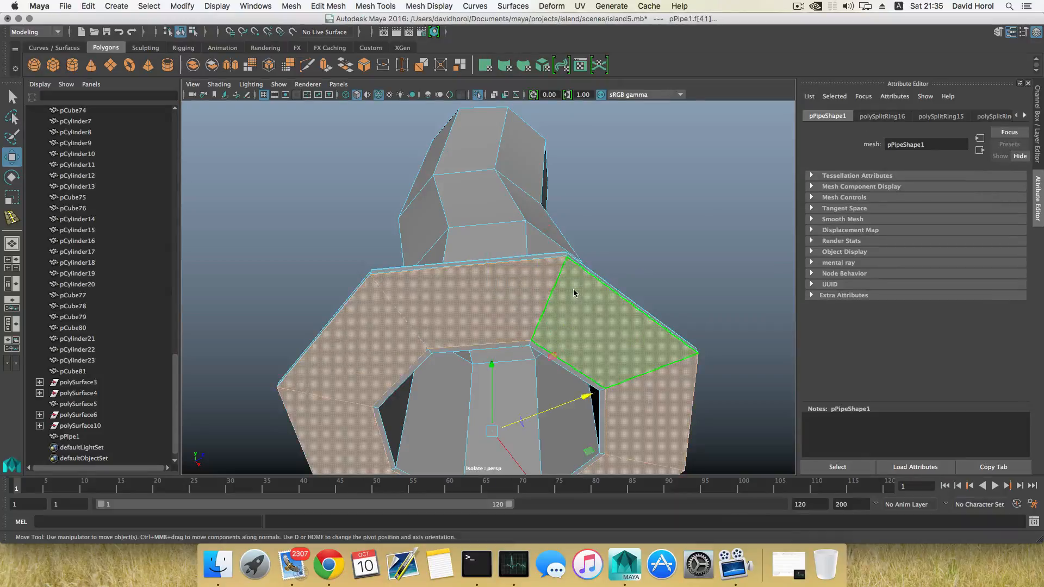
key("Delete")
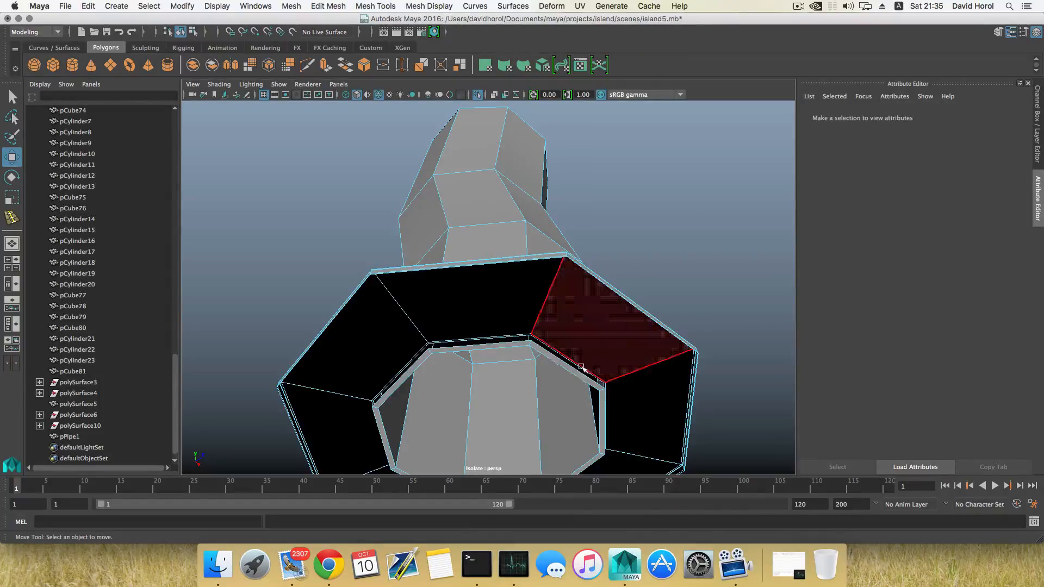
left_click(590, 379)
key("Delete")
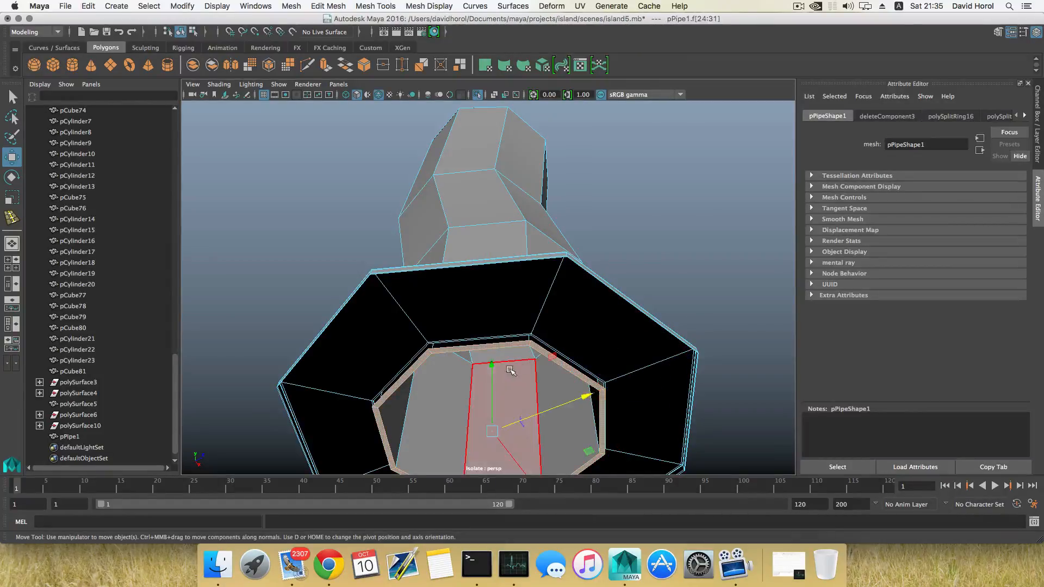
Step: Insert a supporting edge loop on the pipe's inner wall, tight against its bottom opening
left_click_drag(510, 375, 631, 354, "alt")
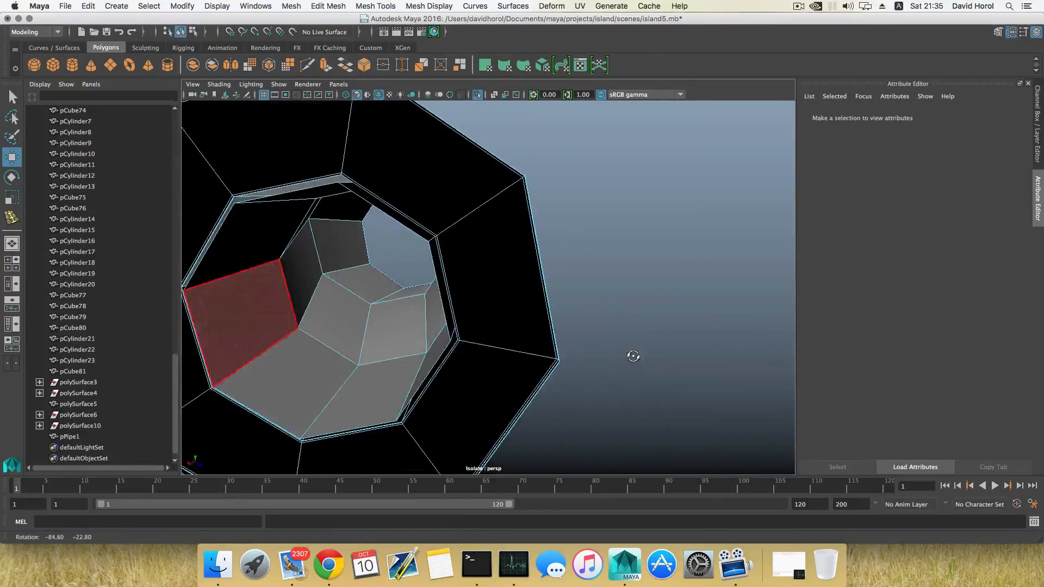
left_click_drag(400, 356, 448, 396, "alt")
key("F8")
key("F8")
left_click(406, 310)
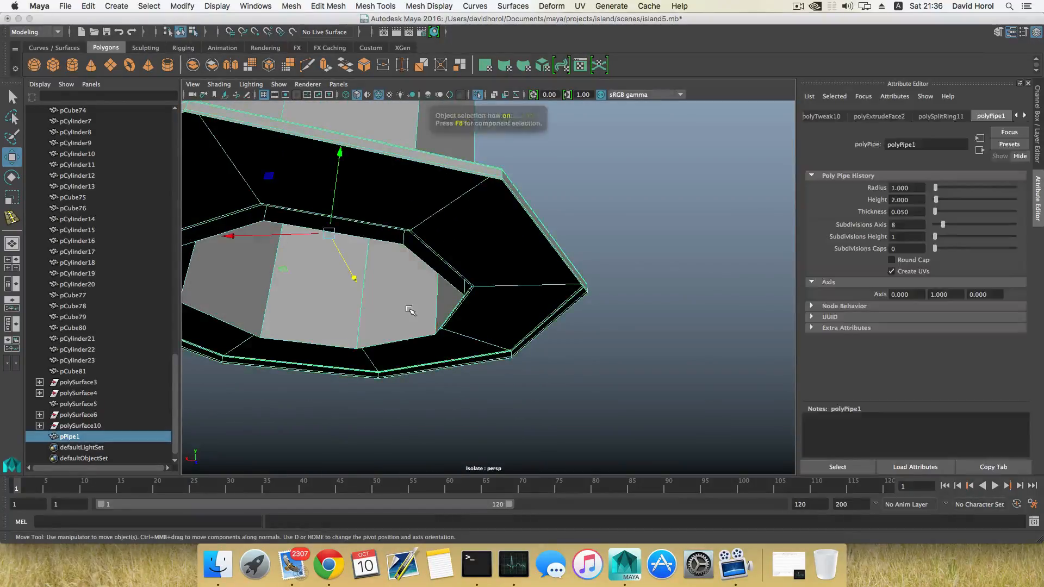
right_click_drag(407, 307, 363, 327, "shift")
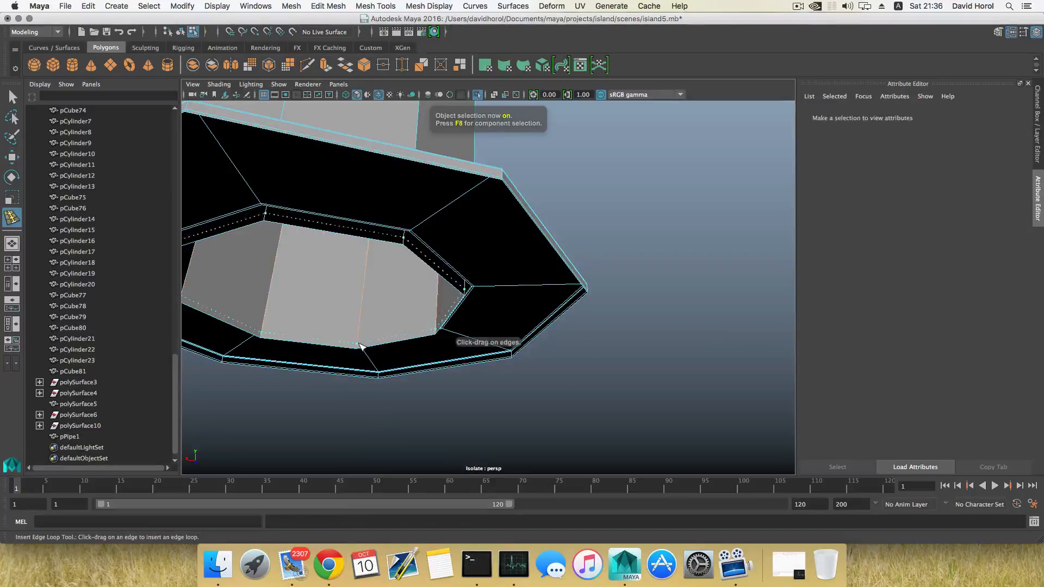
left_click_drag(359, 344, 360, 347)
Step: Insert supporting edge loops tightly above and below the lower bend on the pipe's outer wall
left_click_drag(517, 307, 460, 339, "alt")
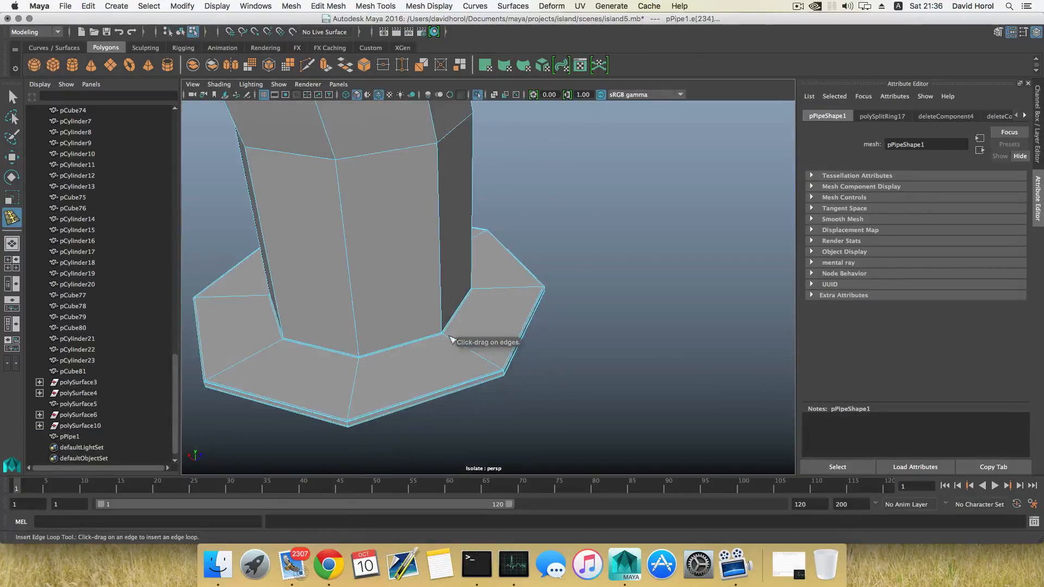
middle_click_drag(450, 337, 455, 375, "alt")
left_click_drag(455, 375, 423, 308, "alt")
middle_click_drag(423, 308, 441, 400, "alt")
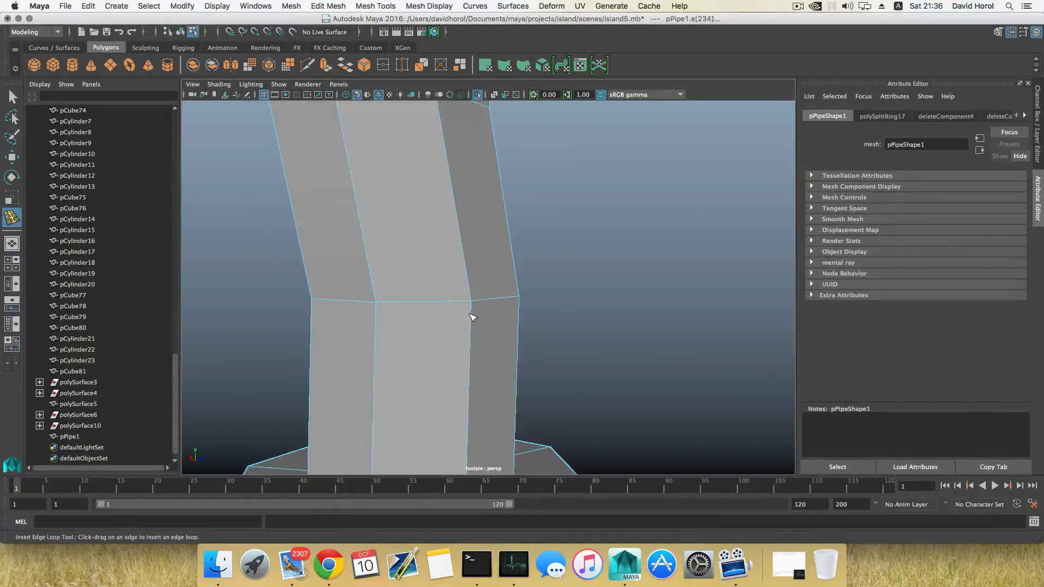
left_click(473, 301)
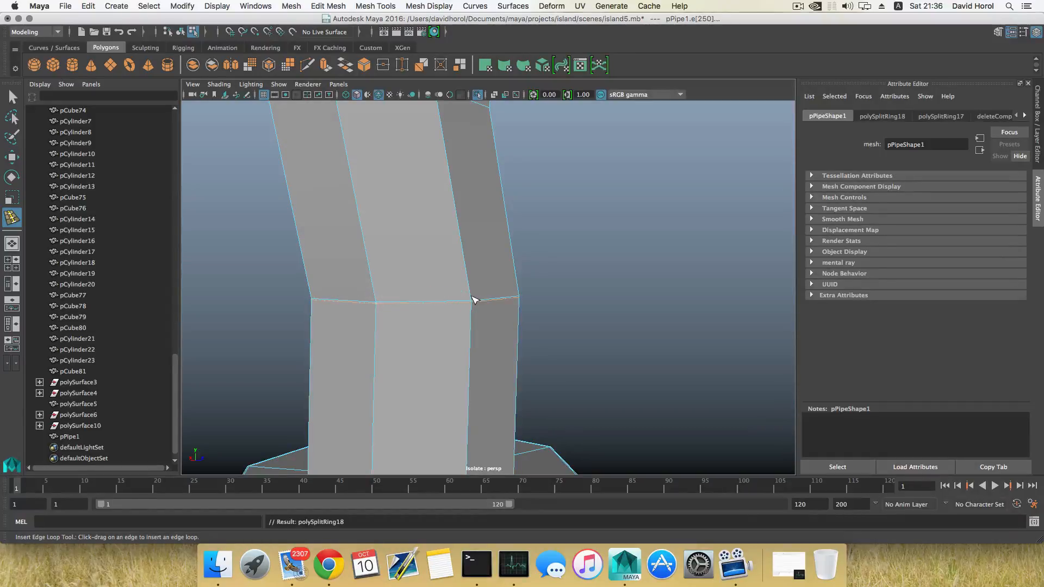
left_click(472, 299)
Step: Insert supporting edge loops tightly on both sides of the upper bend on the pipe's outer wall
middle_click_drag(457, 258, 467, 397, "alt")
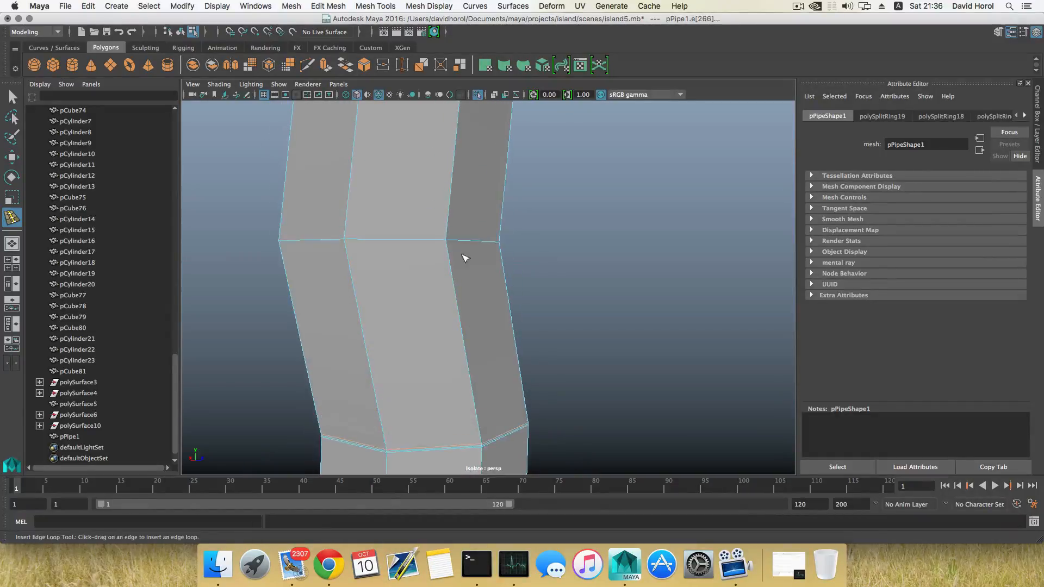
left_click(450, 240)
left_click_drag(448, 240, 417, 256, "alt")
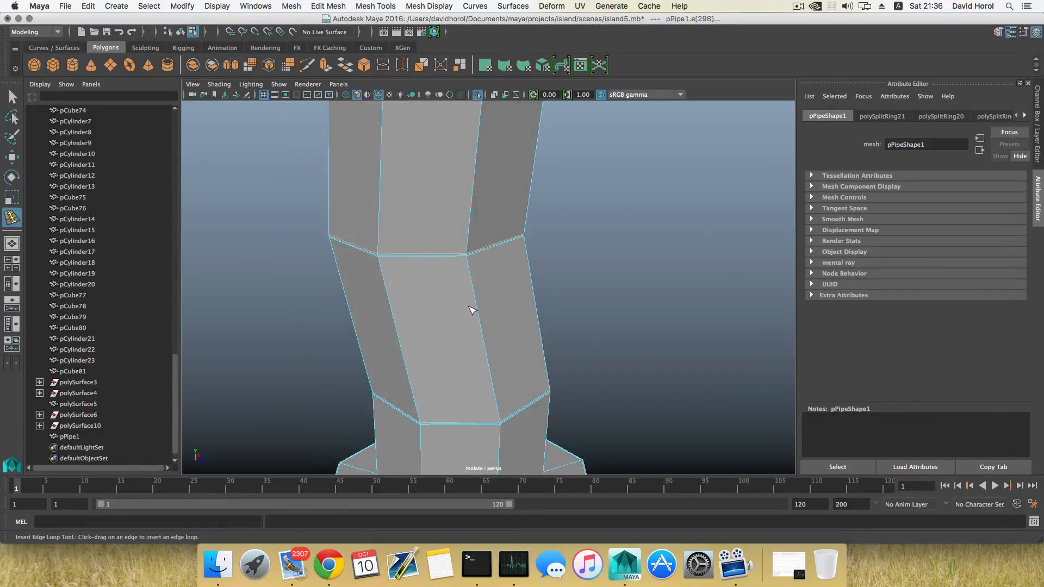
left_click_drag(472, 310, 454, 289, "alt")
scroll(456, 282, "up", 5)
middle_click_drag(456, 272, 474, 331, "alt")
left_click_drag(474, 331, 463, 257, "alt")
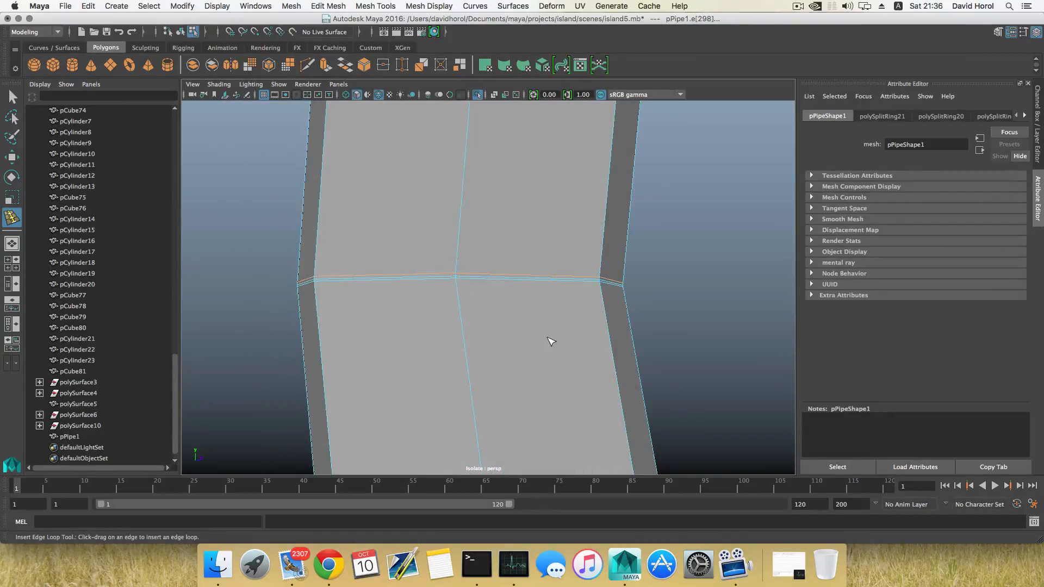
Step: Insert supporting edge loops on both sides of each bend along the pipe's inner wall
scroll(550, 340, "down", 5)
middle_click_drag(538, 336, 528, 275, "alt")
left_click_drag(511, 329, 498, 408, "alt")
right_click_drag(495, 340, 559, 340, "alt")
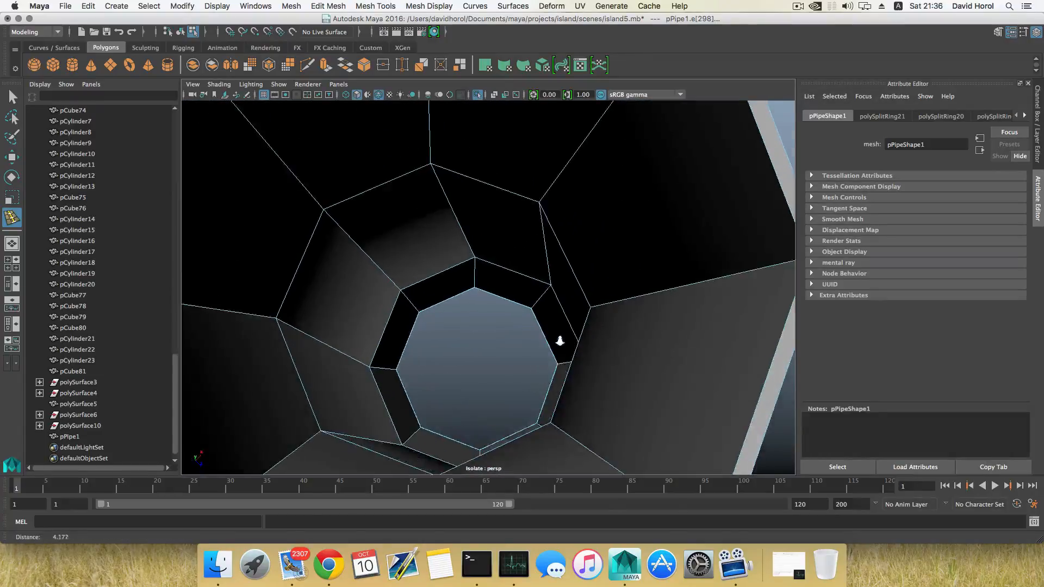
left_click_drag(559, 341, 553, 316, "alt")
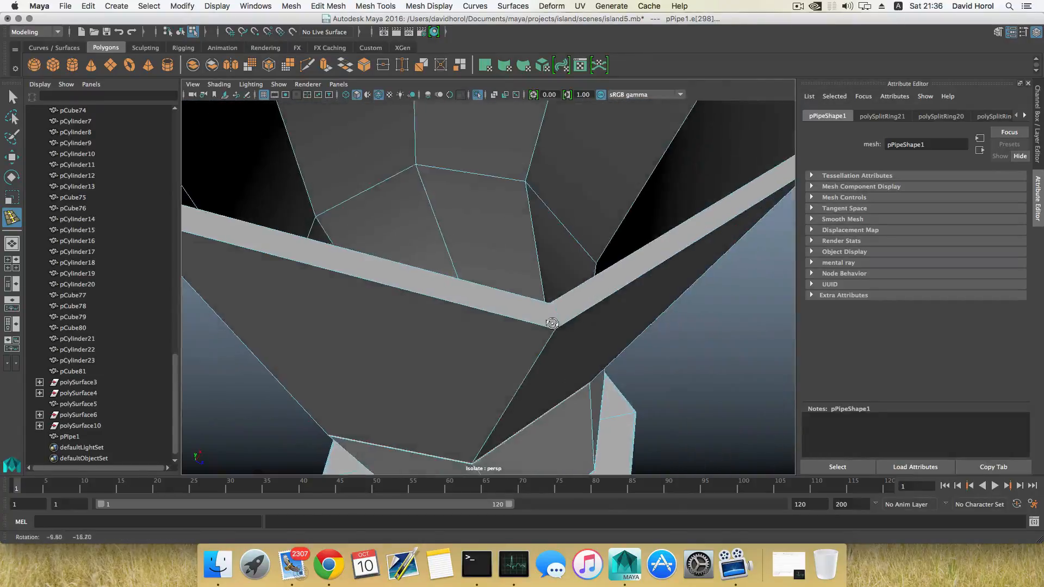
left_click(526, 181)
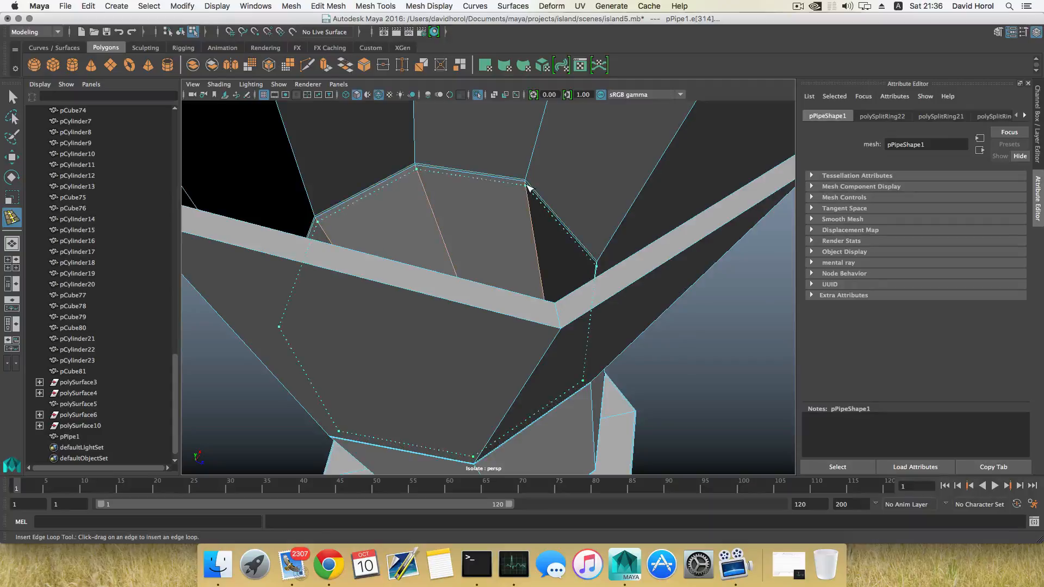
left_click(526, 184)
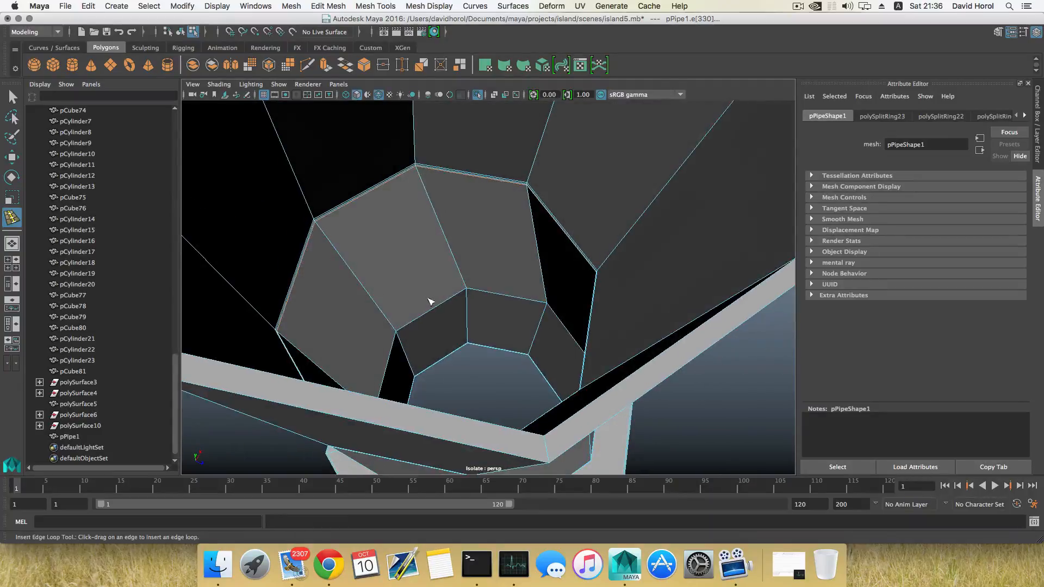
left_click(468, 289)
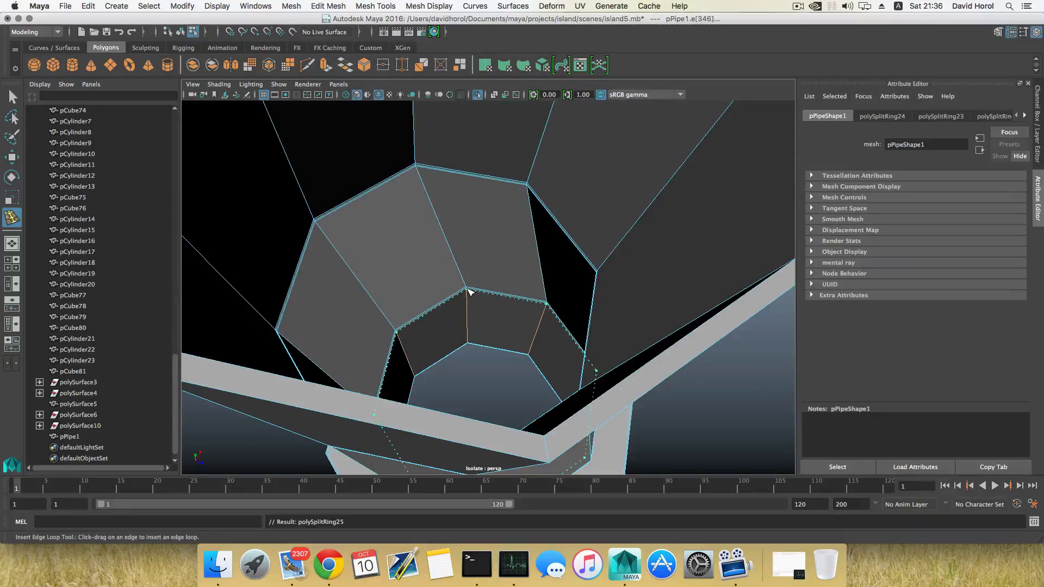
Step: Preview the whole pipe smoothed in object mode, then return it to unsmoothed display
scroll(492, 333, "down", 10)
left_click_drag(492, 332, 520, 314, "alt")
scroll(519, 314, "down", 3)
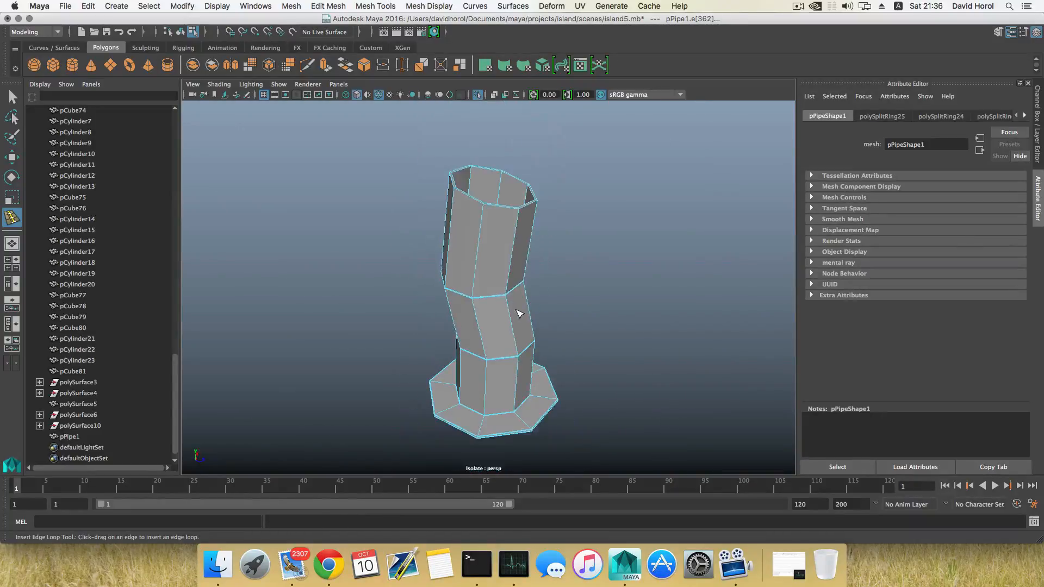
key("F8")
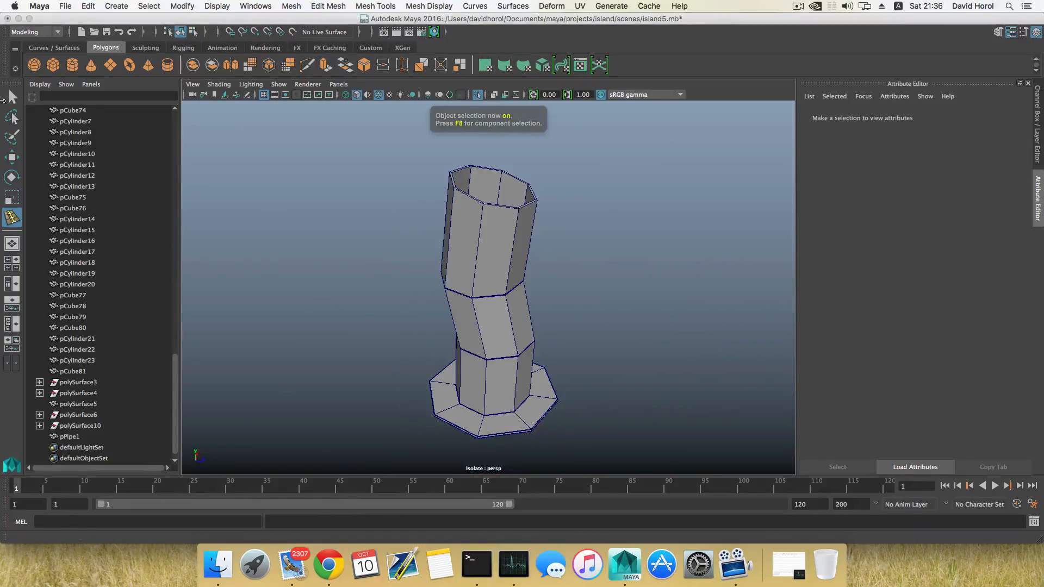
key("q")
left_click(504, 295)
left_click(595, 297)
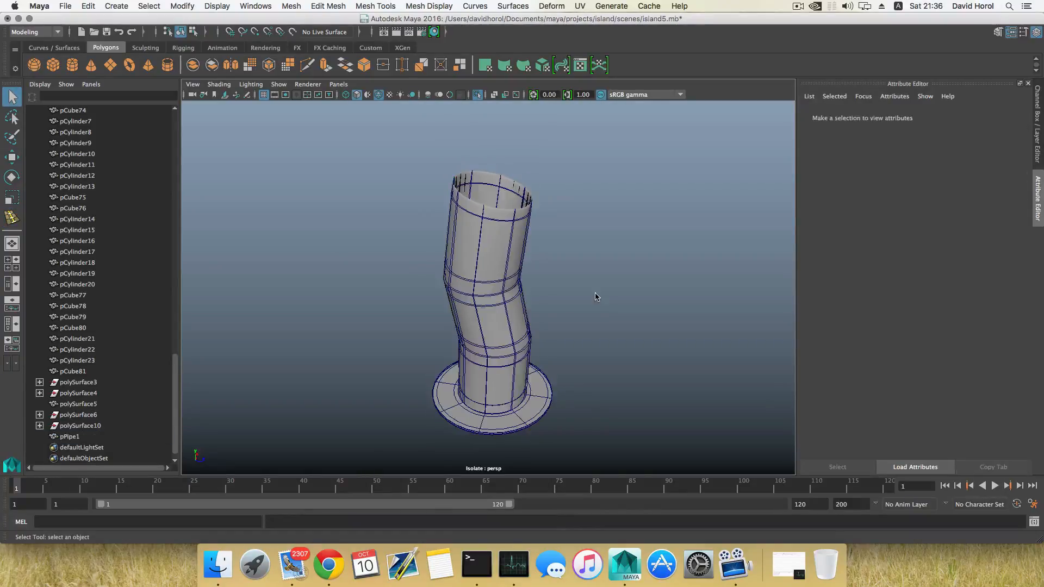
left_click(460, 244)
key("1")
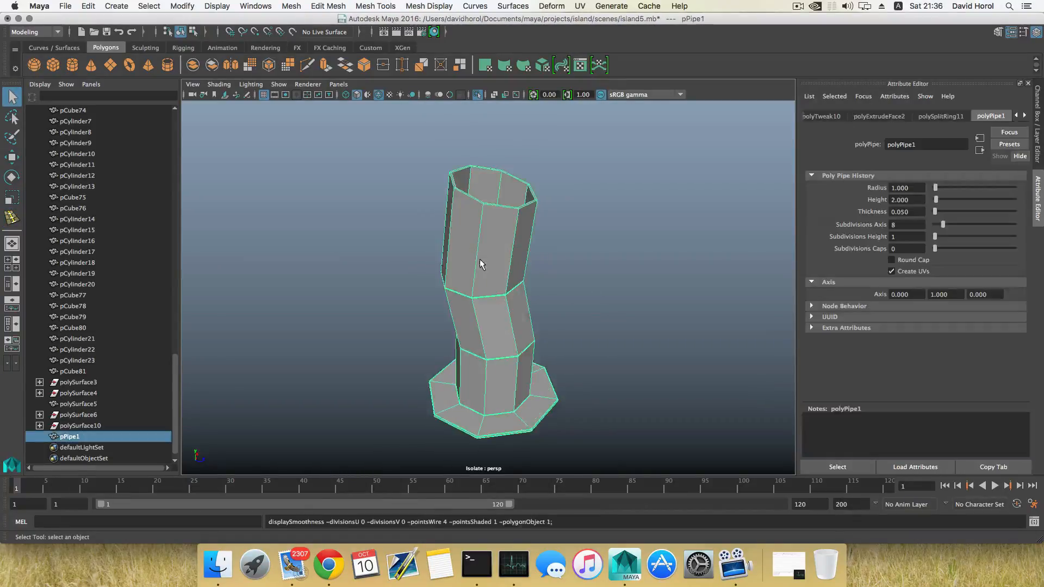
Step: Insert supporting edge loops around the pipe's top rim on the outer wall, the rim face and the inner wall
scroll(480, 256, "up", 2)
left_click_drag(487, 244, 476, 249, "alt")
right_click_drag(476, 249, 543, 306, "alt")
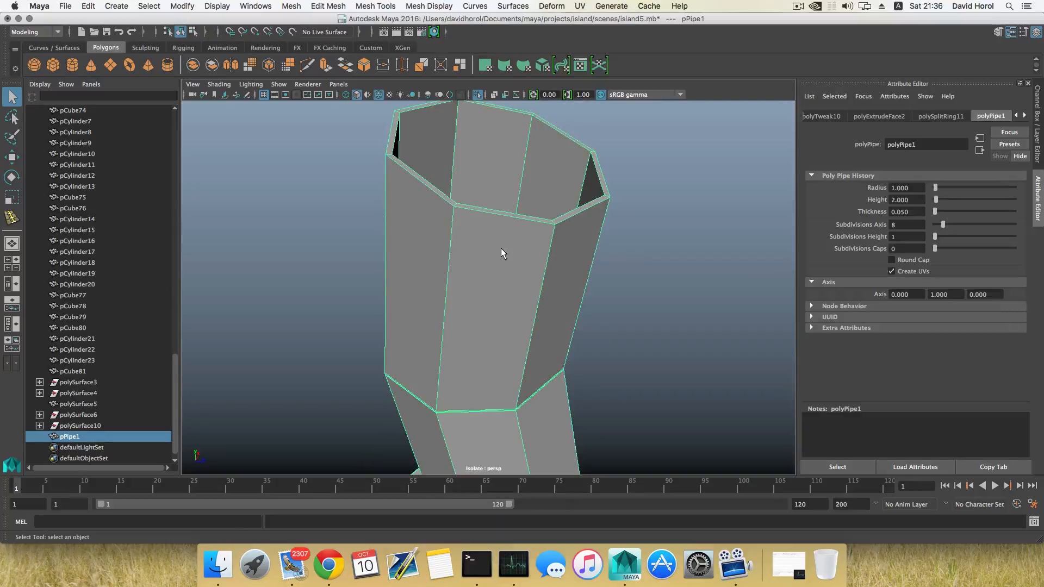
right_click_drag(501, 248, 472, 216, "shift")
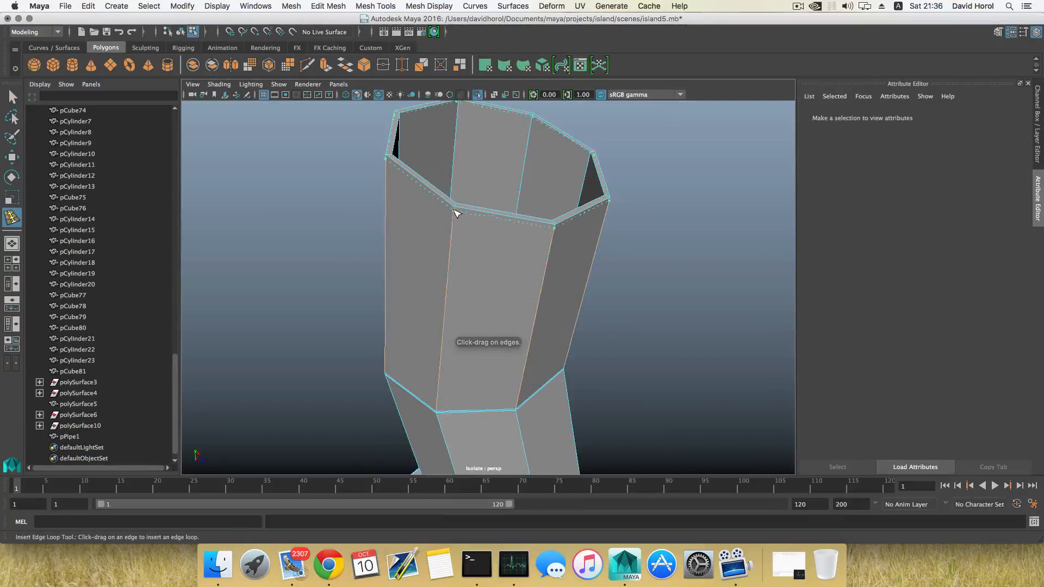
left_click_drag(455, 208, 455, 209)
right_click_drag(459, 219, 496, 232, "alt")
middle_click_drag(497, 233, 494, 296, "alt")
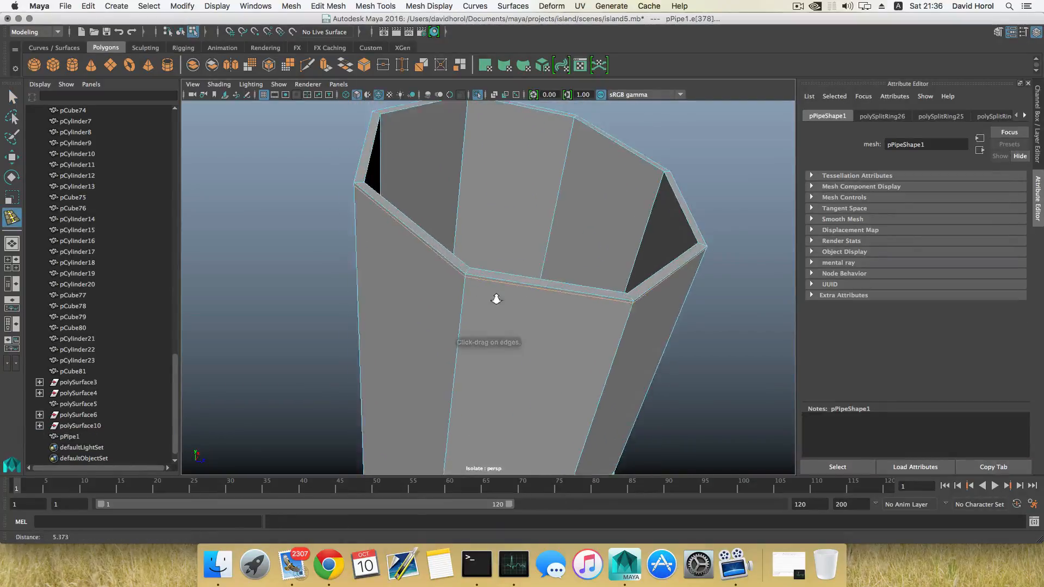
right_click_drag(494, 296, 524, 301, "alt")
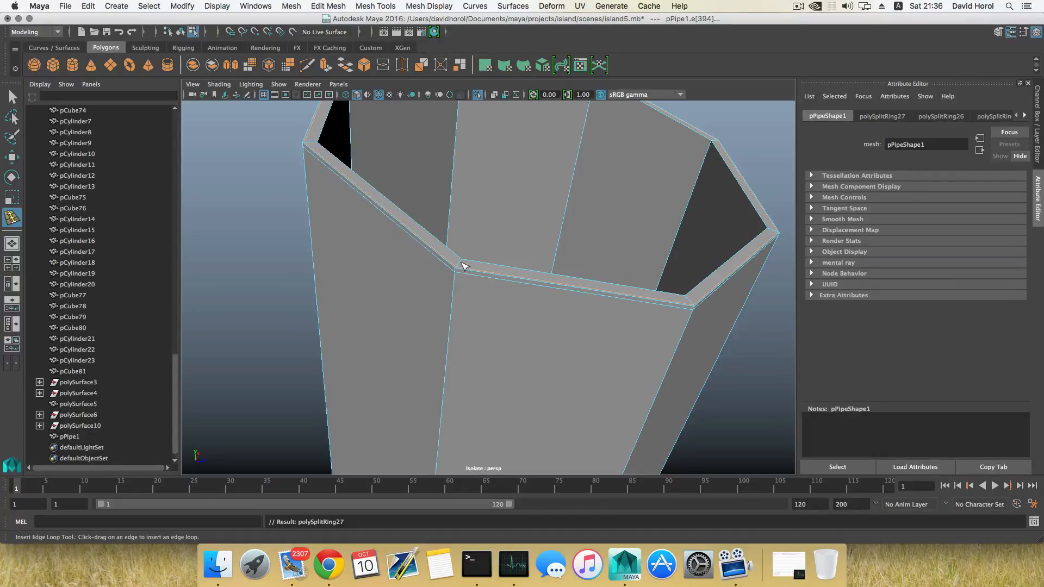
left_click(464, 264)
left_click_drag(465, 263, 480, 308, "alt")
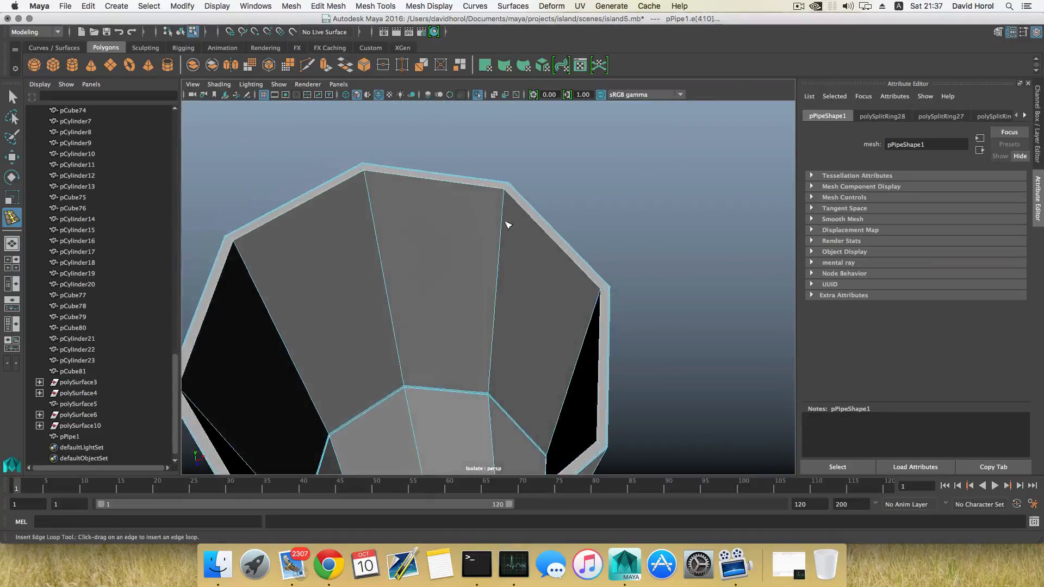
left_click_drag(503, 203, 506, 189)
Step: Check the top rim and the entire pipe in smooth preview, then switch the pipe back to unsmoothed display
scroll(510, 304, "down", 10)
left_click_drag(506, 312, 525, 299, "alt")
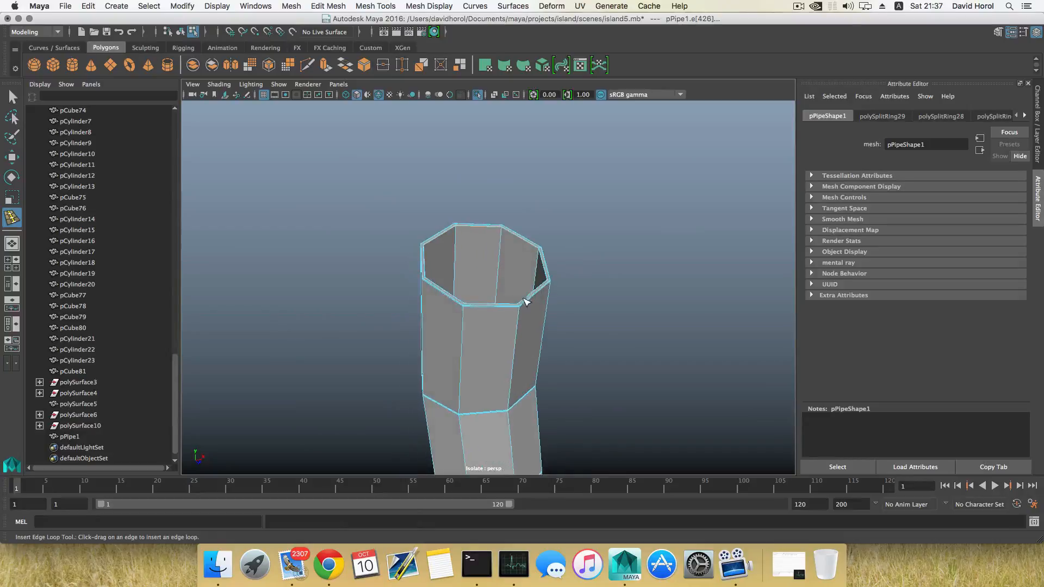
key("F8")
key("q")
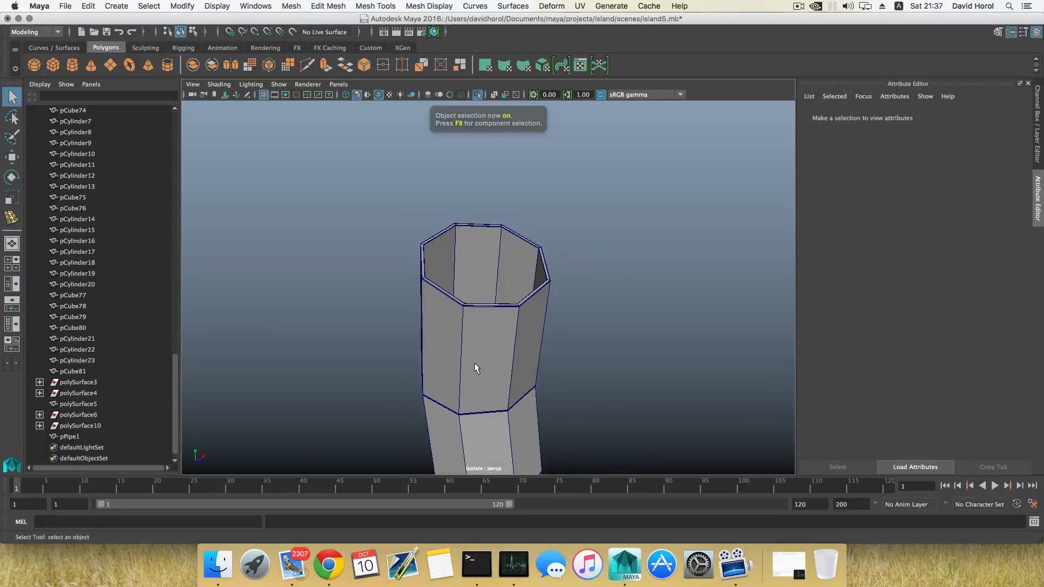
left_click(474, 368)
left_click(591, 325)
scroll(555, 346, "down", 6)
left_click_drag(554, 345, 585, 324, "alt")
left_click_drag(569, 359, 442, 345, "alt")
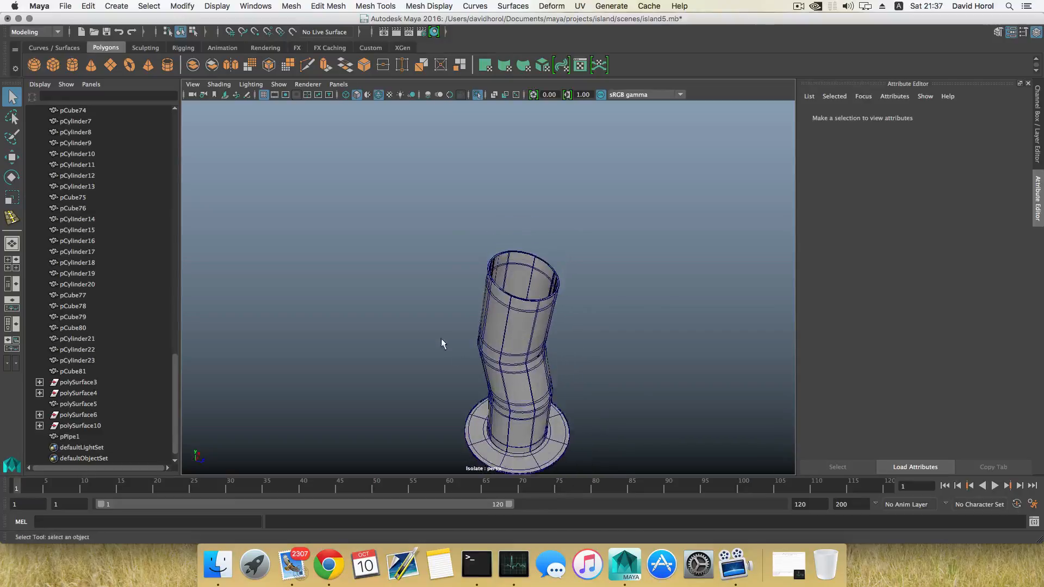
scroll(651, 405, "up", 5)
left_click(578, 333)
Step: Examine the unsmoothed pipe's bends and its open top rim from several angles
scroll(579, 337, "down", 5)
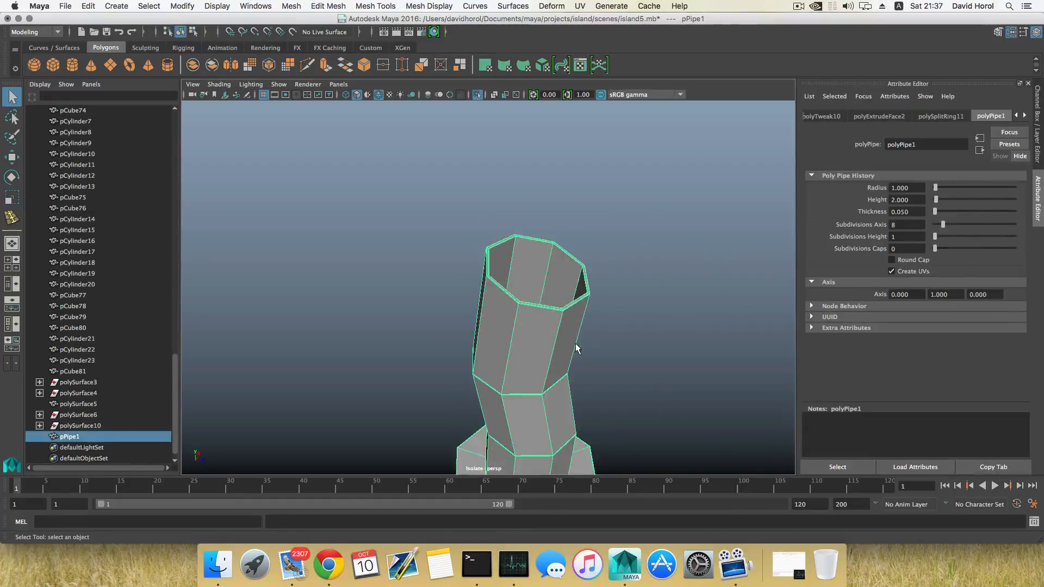
left_click_drag(575, 345, 623, 338, "alt")
scroll(623, 337, "down", 5)
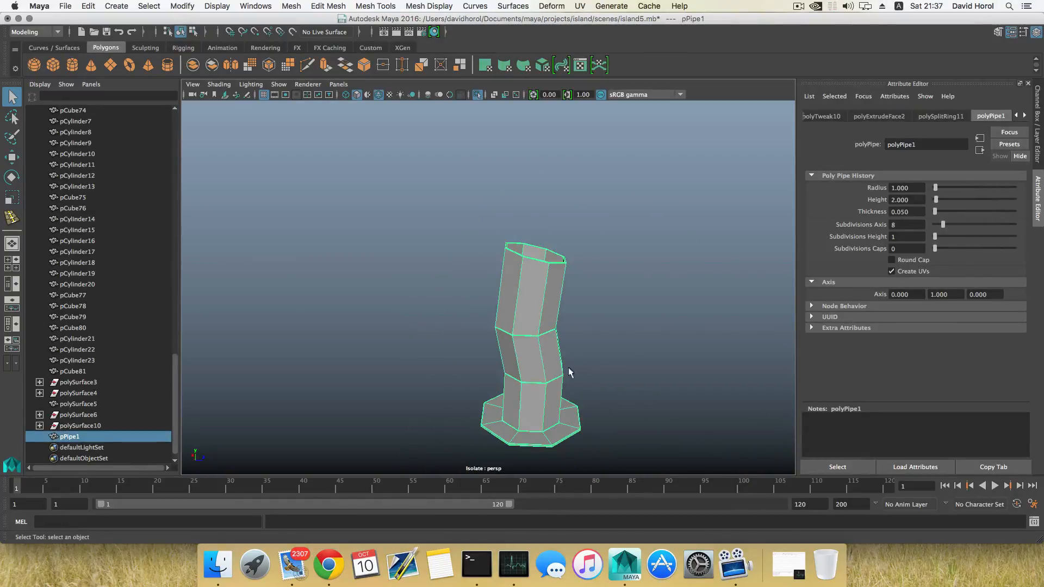
left_click_drag(569, 367, 520, 282, "alt")
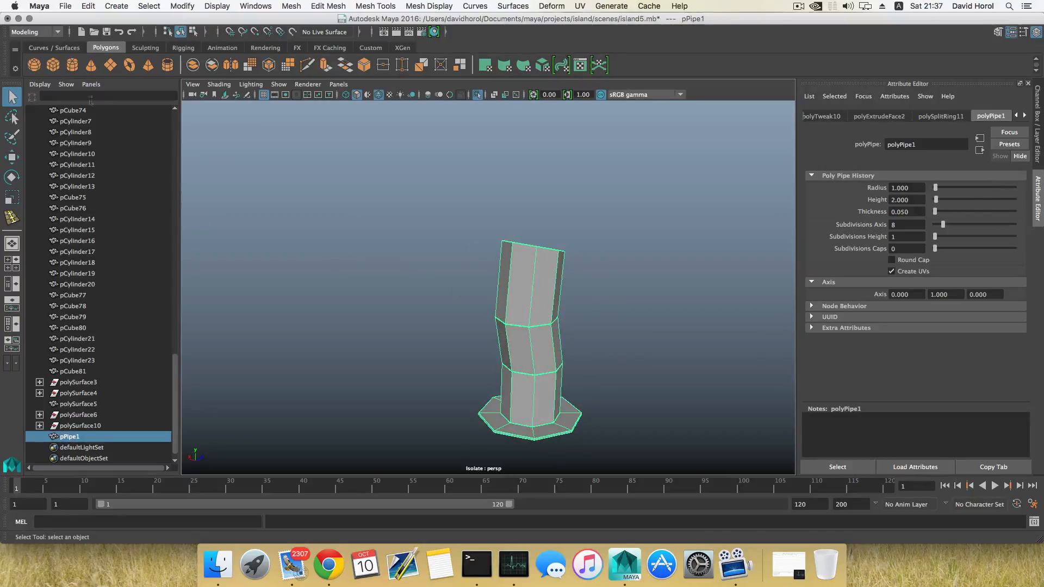
scroll(542, 307, "up", 3)
left_click_drag(543, 307, 546, 361, "alt")
scroll(482, 363, "up", 3)
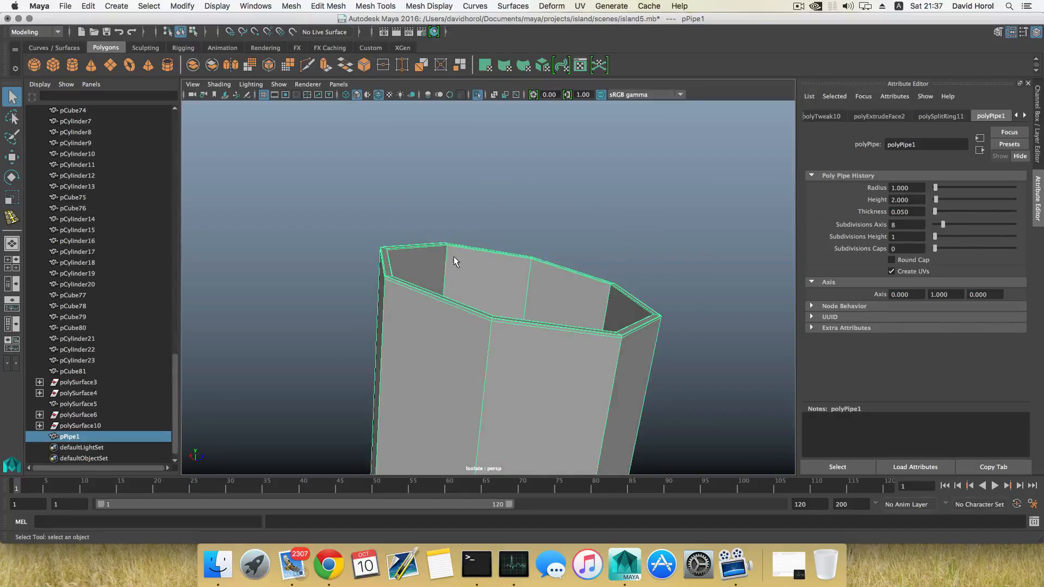
Step: End the pipe's isolated view and show it in smooth preview on top of the generator box
scroll(454, 256, "down", 5)
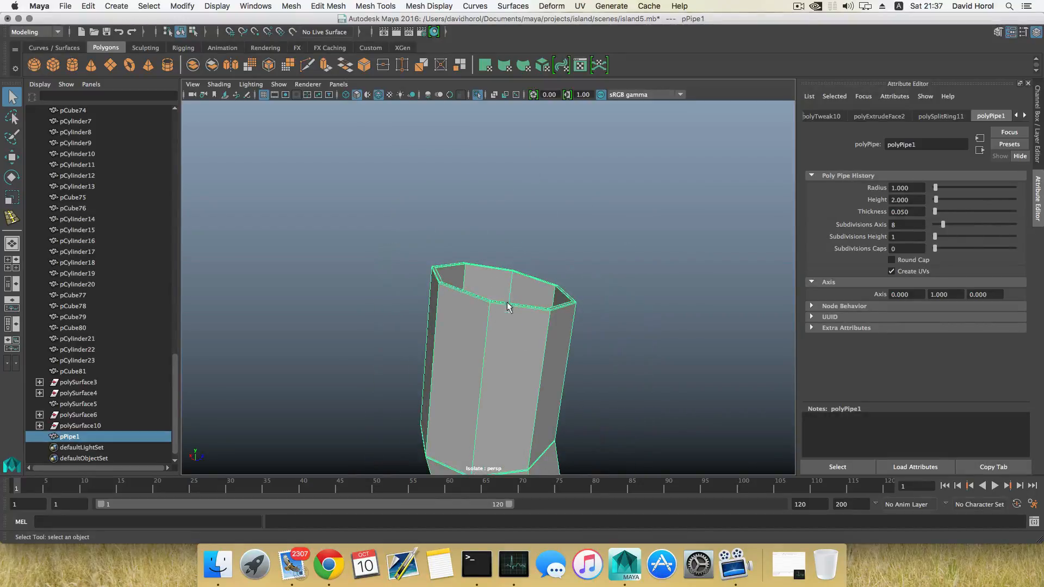
scroll(503, 336, "down", 4)
middle_click_drag(499, 359, 491, 319, "alt")
left_click_drag(490, 320, 491, 296, "alt")
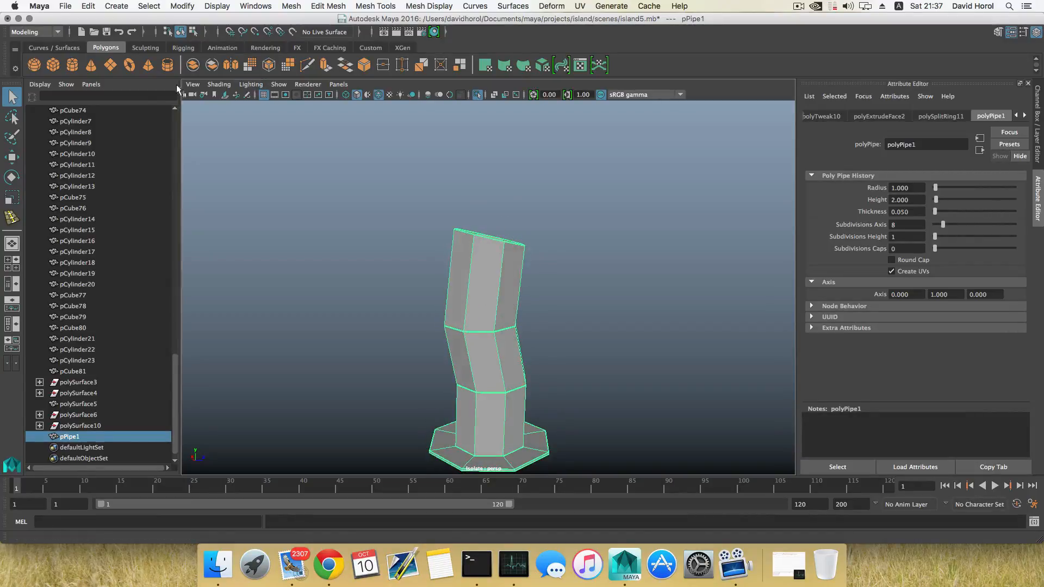
left_click(477, 96)
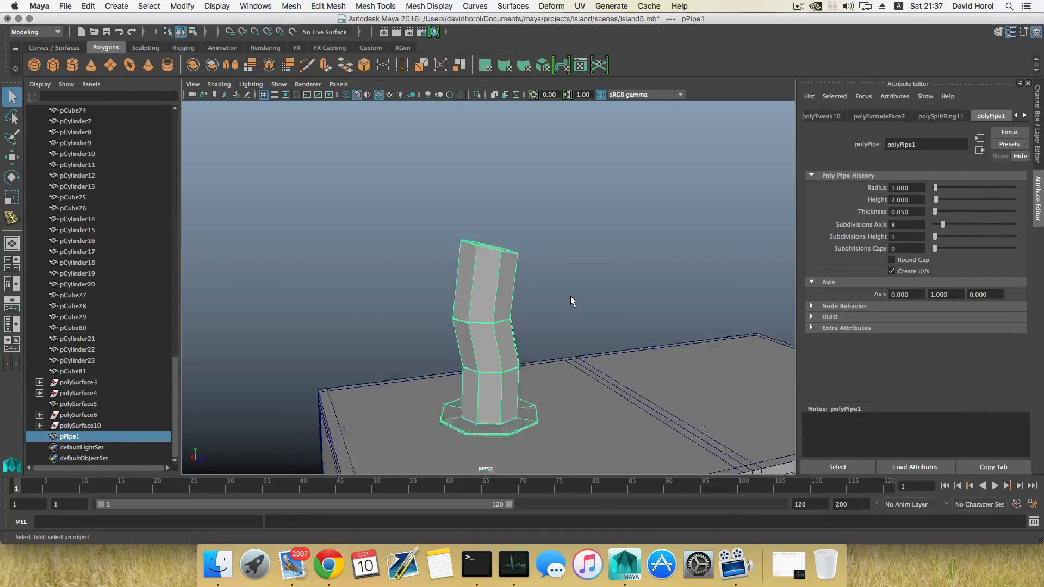
scroll(570, 296, "down", 3)
key("3")
mouse_move(536, 320)
left_mouse_down("alt")
mouse_move(500, 364)
mouse_move(521, 332)
left_mouse_up("alt")
right_click_drag(521, 332, 694, 404, "alt")
right_click_drag(475, 288, 561, 346, "alt")
middle_click_drag(558, 445, 558, 329, "alt")
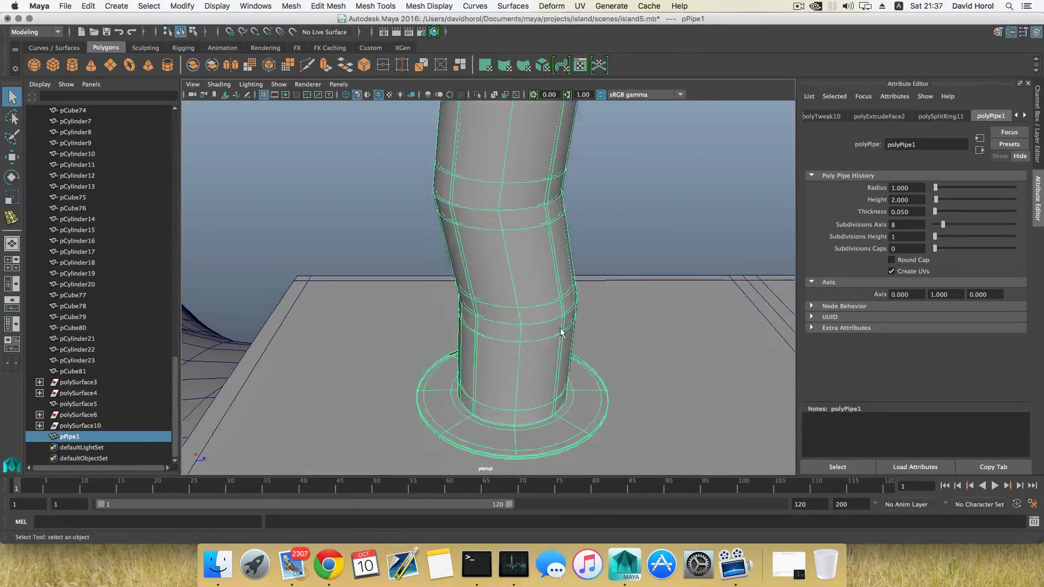
Step: Duplicate the upper dome-shaped screw head on the thin plate beside the control panel recess
middle_click_drag(551, 389, 522, 316, "alt")
left_click_drag(523, 317, 506, 334, "alt")
scroll(505, 335, "down", 2)
middle_click_drag(505, 335, 503, 188, "alt")
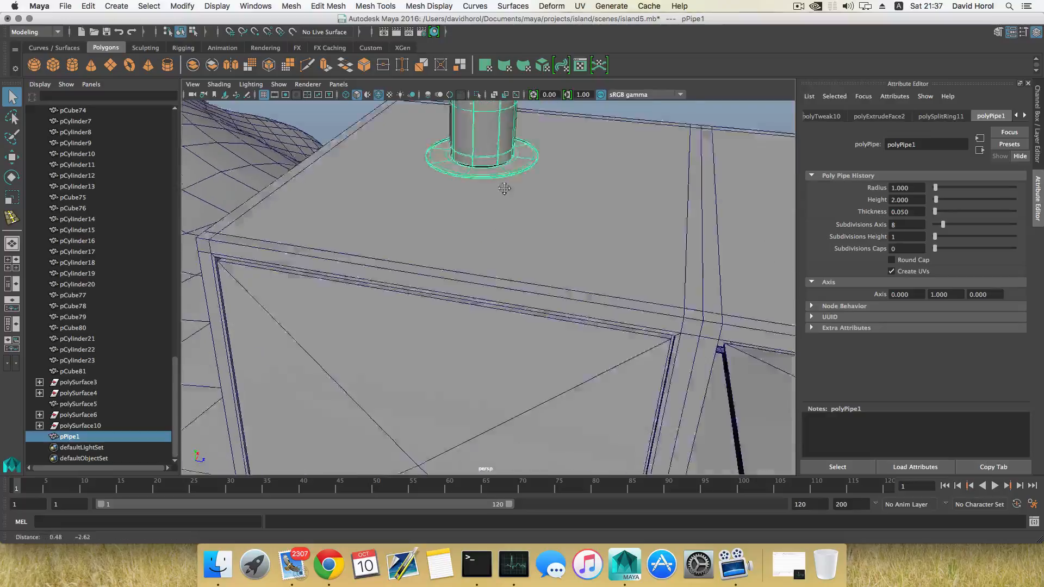
middle_click_drag(514, 362, 494, 170, "alt")
left_click_drag(543, 304, 500, 233, "alt")
right_click_drag(522, 283, 630, 332, "alt")
middle_click_drag(633, 131, 480, 337, "alt")
left_click(485, 157)
left_click_drag(470, 305, 569, 293, "alt")
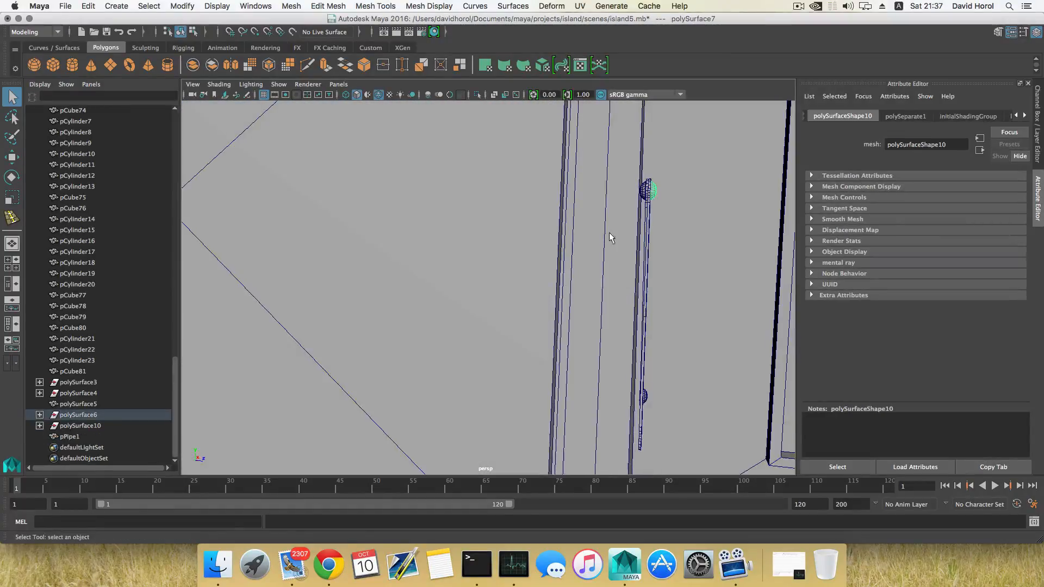
key("super+d")
Step: Center the duplicated screw head's pivot and raise the piece above the top of the generator box
right_click_drag(712, 262, 597, 177, "alt")
key("w")
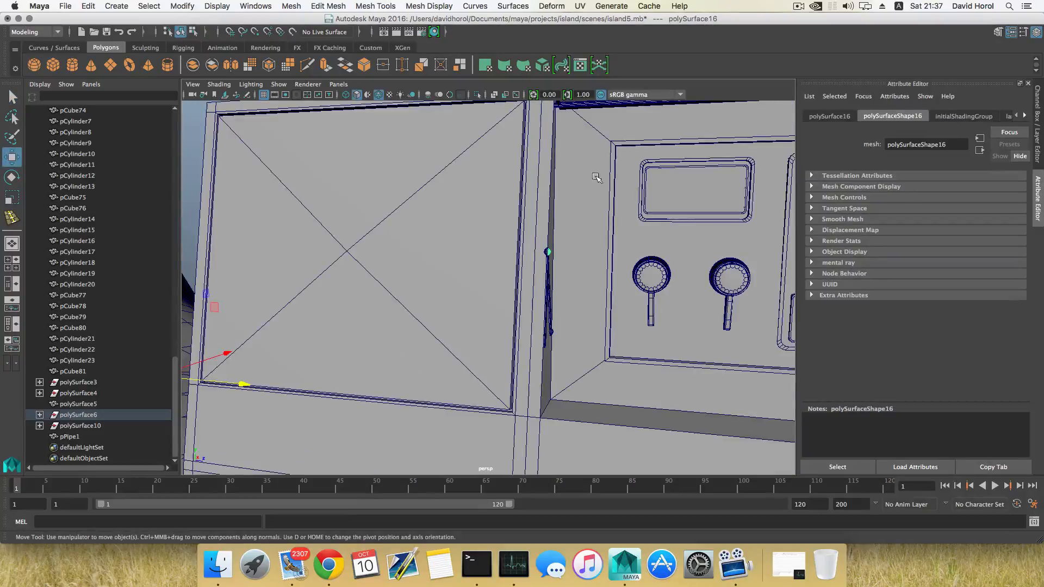
left_click(177, 5)
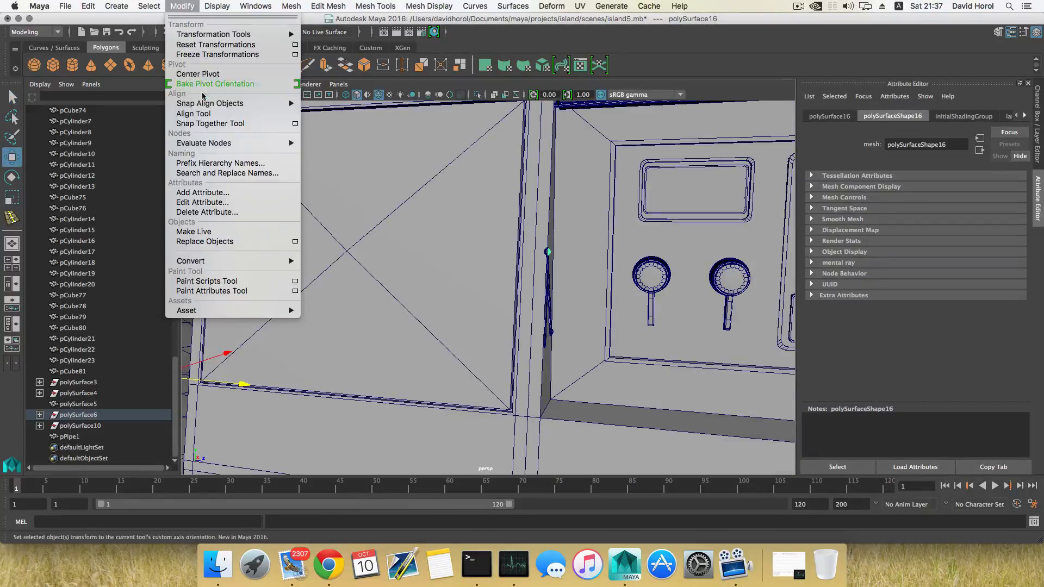
left_click(199, 76)
left_click_drag(548, 152, 551, 40)
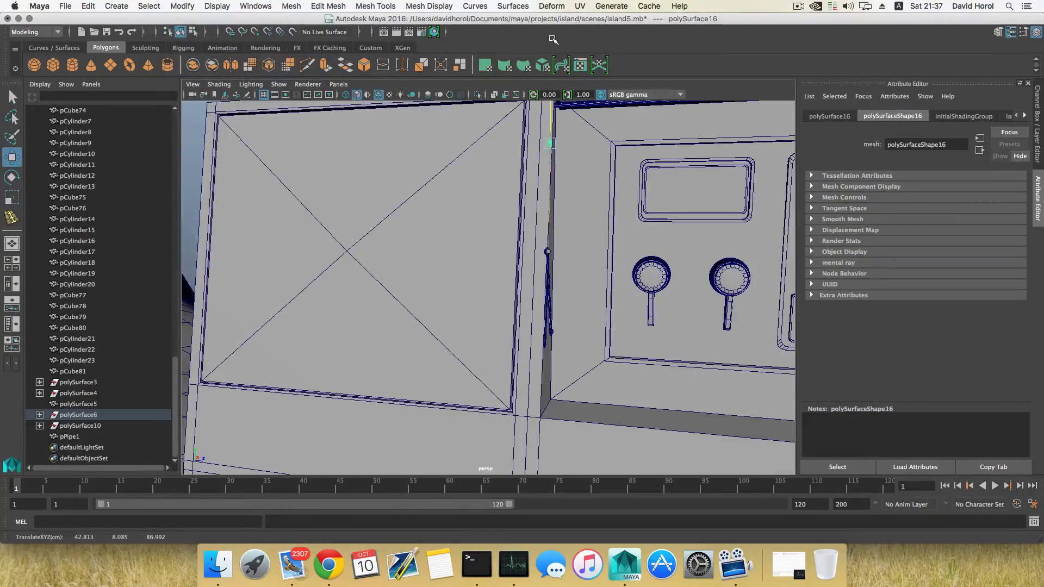
scroll(520, 190, "down", 5)
middle_click_drag(496, 188, 496, 266, "alt")
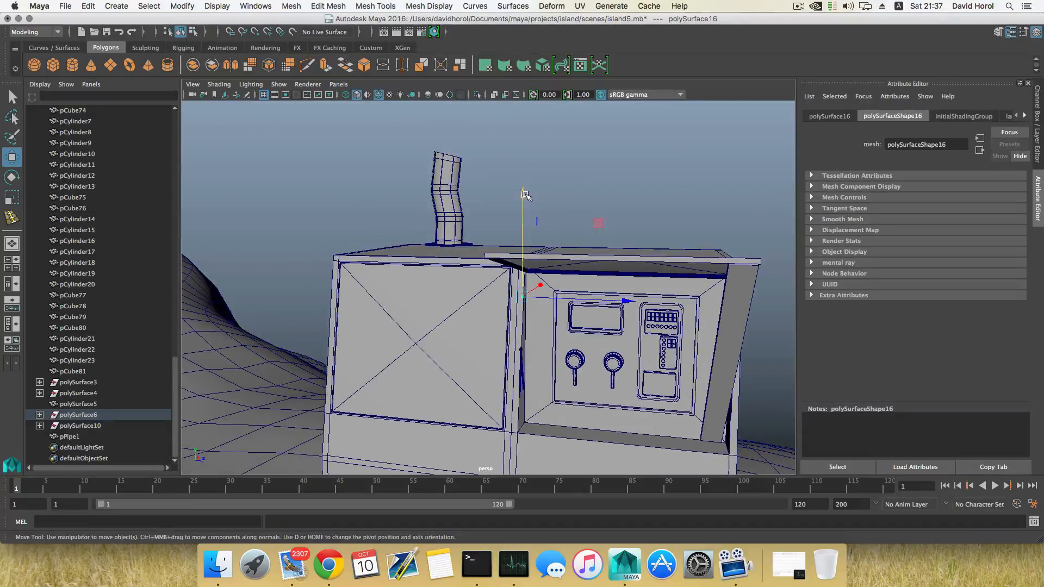
left_click_drag(526, 194, 519, 112)
Step: Reset the Rotate tool's settings and rotate the copied screw head so its dome faces upward
left_click_drag(565, 234, 478, 283, "alt")
right_click_drag(490, 282, 667, 288, "alt")
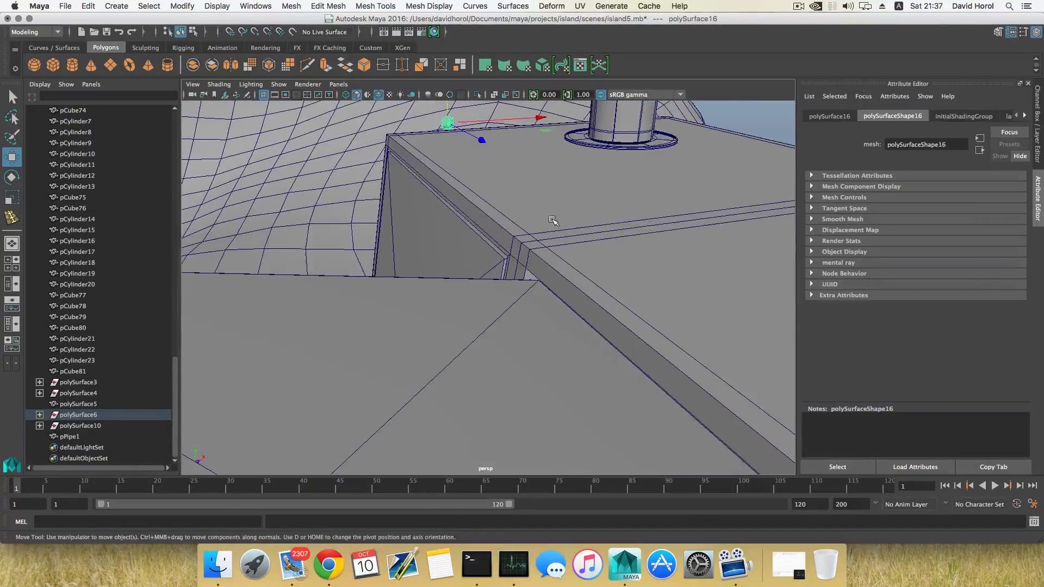
middle_click_drag(553, 221, 575, 294, "alt")
key("e")
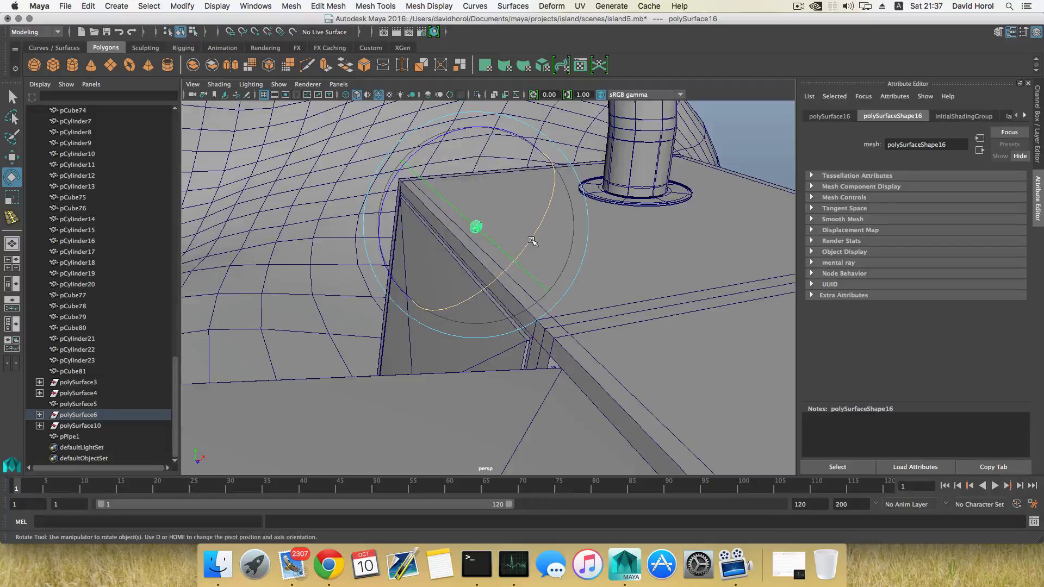
double_click(12, 179)
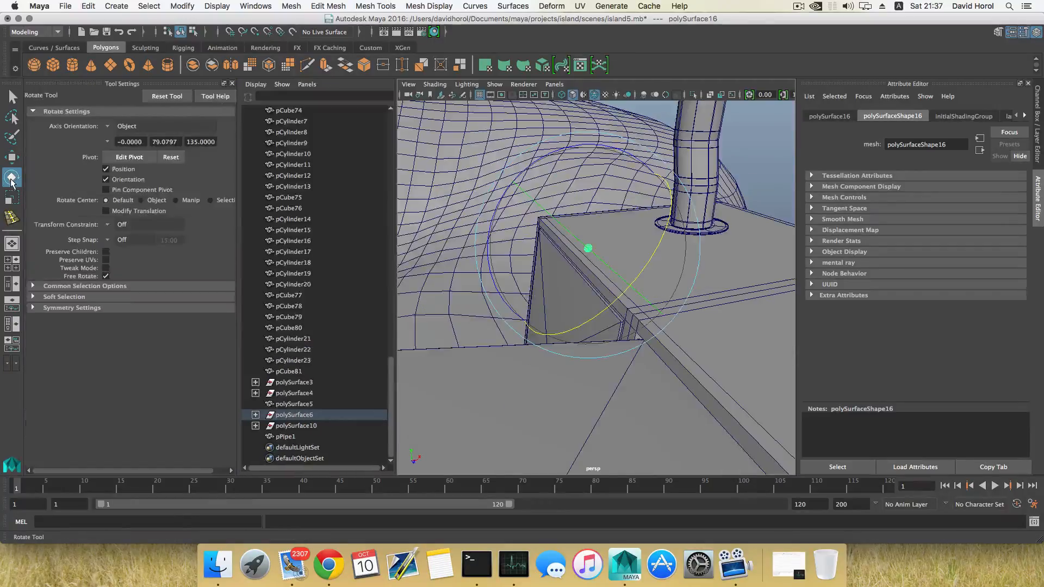
left_click(178, 100)
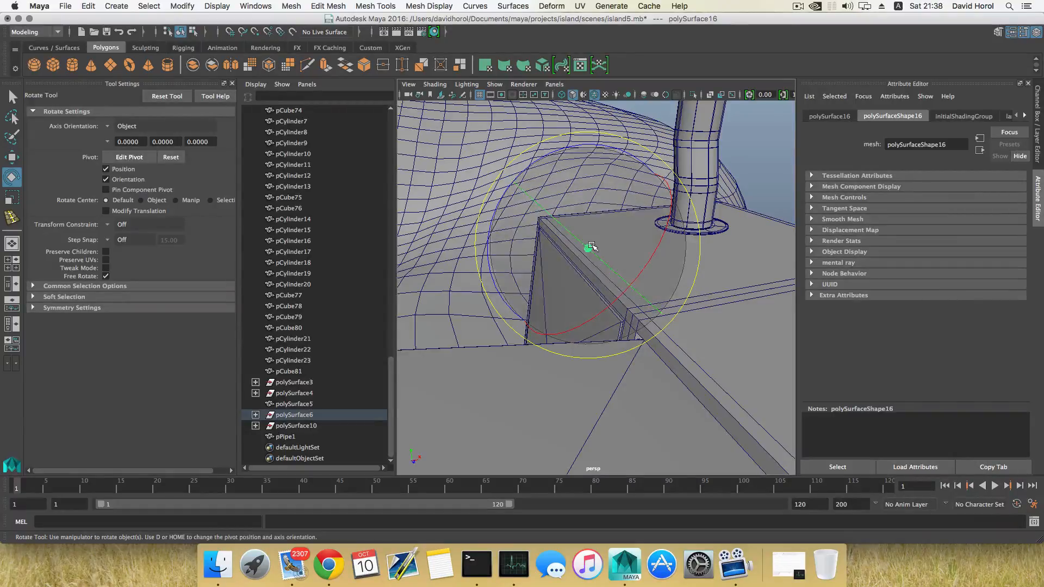
left_click_drag(590, 248, 558, 154)
Step: Move the screw head across the box's top until it lies near the exhaust pipe's base flange
left_click_drag(625, 308, 654, 331, "alt")
key("w")
left_click_drag(736, 294, 478, 346)
left_click_drag(647, 241, 817, 237)
middle_click_drag(665, 273, 594, 345, "alt")
right_click_drag(594, 345, 752, 400, "alt")
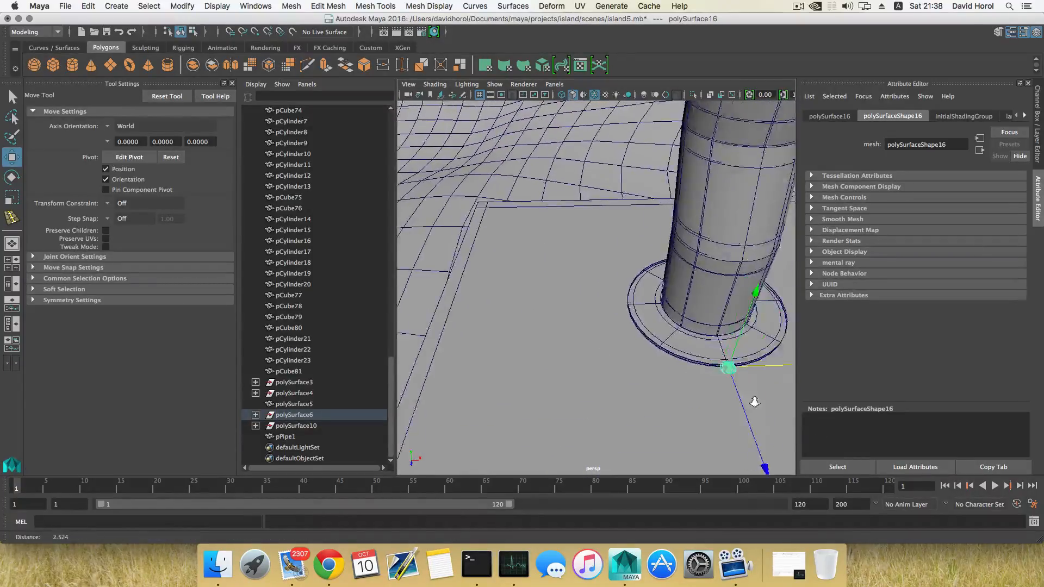
Step: Lower the screw head toward the box's top surface and shift it along Z toward the pipe
middle_click_drag(752, 400, 583, 343, "alt")
left_click_drag(595, 232, 601, 273)
left_click_drag(634, 370, 552, 361, "alt")
middle_click_drag(552, 361, 474, 292, "alt")
left_click_drag(475, 292, 514, 343, "alt")
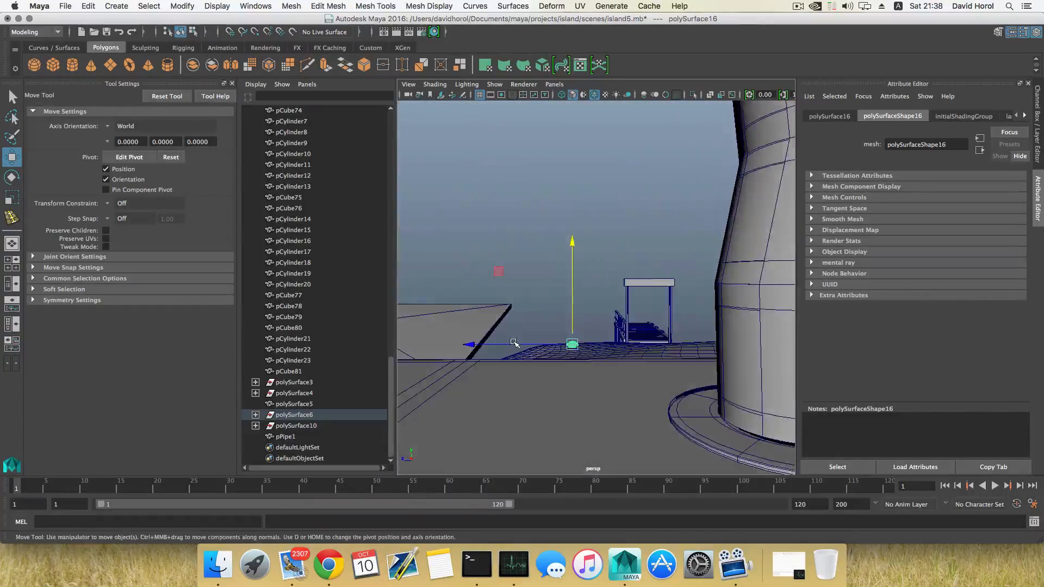
left_click_drag(574, 259, 573, 282)
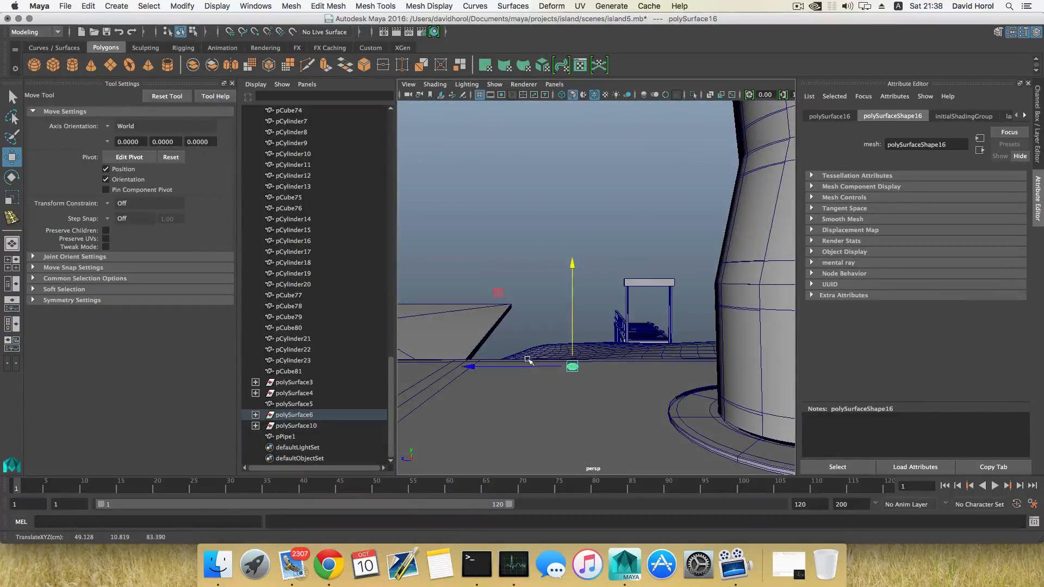
left_click_drag(529, 365, 653, 390)
Step: Slide the screw head along X in line with the pipe's middle and lower it onto the flange at about Y 10.314
right_click_drag(655, 390, 634, 380, "alt")
middle_click_drag(634, 380, 680, 368, "alt")
right_click_drag(680, 368, 732, 344, "alt")
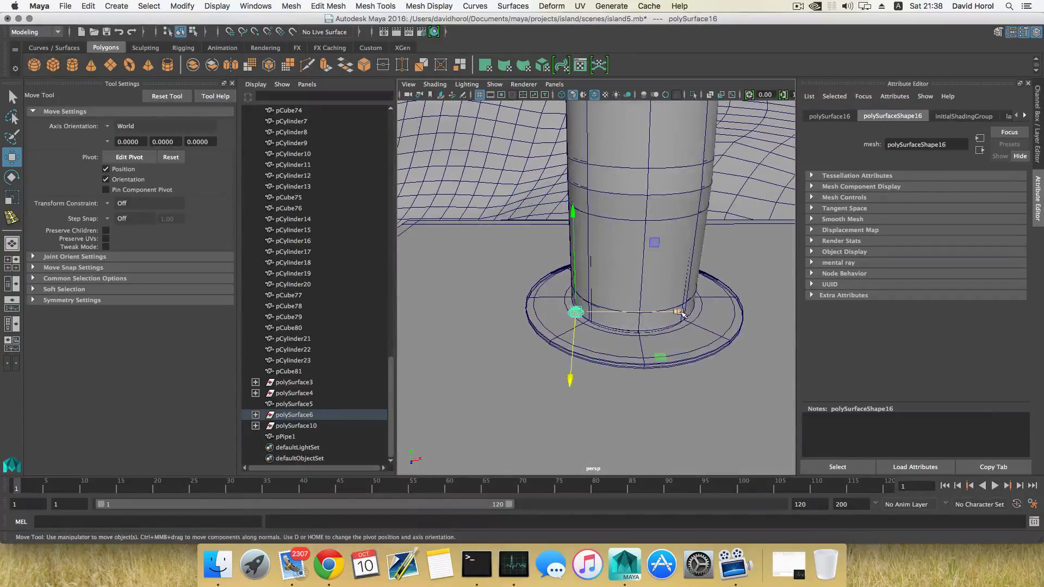
left_click_drag(681, 314, 751, 313)
left_click_drag(652, 212, 651, 259)
Step: Move the screw head along Z onto the flange ring between the pipe wall and the outer rim
right_click_drag(568, 356, 653, 354, "alt")
left_click_drag(609, 405, 719, 384, "alt")
middle_click_drag(550, 419, 676, 331, "alt")
left_click_drag(625, 343, 570, 348, "alt")
middle_click_drag(541, 389, 598, 362, "alt")
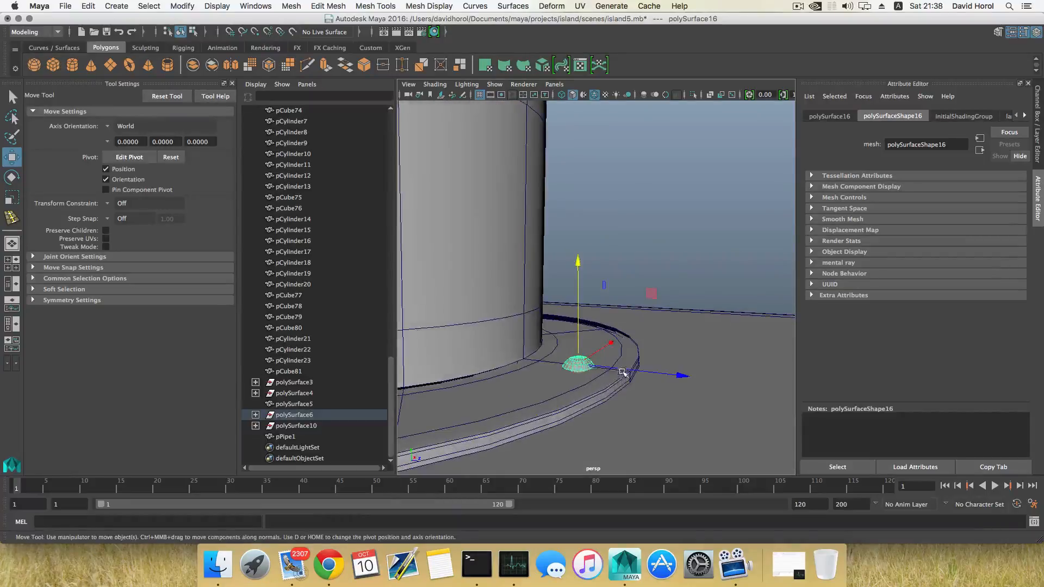
left_click_drag(622, 369, 558, 384)
Step: Nudge the screw head sideways along the flange to about X 49.92
middle_click_drag(652, 416, 457, 402, "alt")
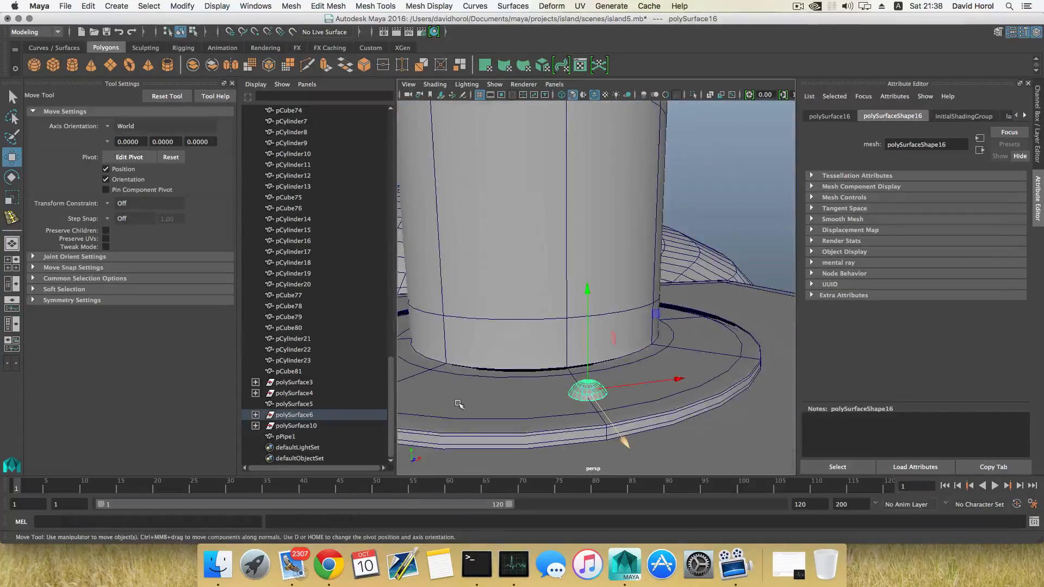
left_click_drag(568, 411, 551, 413, "alt")
middle_click_drag(598, 416, 489, 414, "alt")
left_click_drag(490, 413, 559, 409, "alt")
middle_click_drag(549, 407, 649, 350, "alt")
left_click_drag(669, 379, 666, 378)
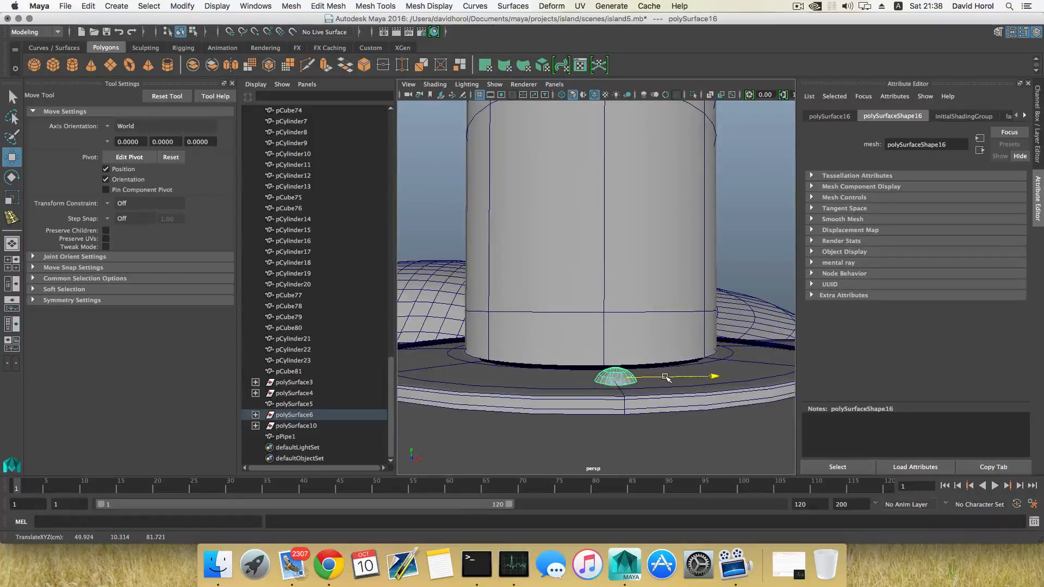
Step: Fine-tune the screw head's distance from the pipe wall along Z and adjust its scale
left_click_drag(565, 402, 652, 405, "alt")
middle_click_drag(652, 406, 745, 375, "alt")
left_click_drag(456, 416, 495, 432, "alt")
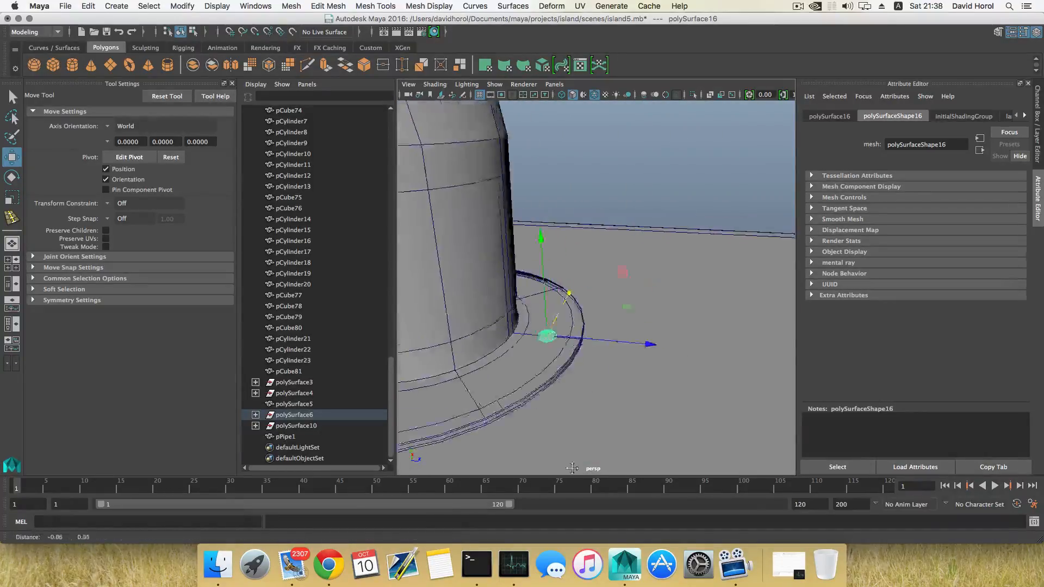
middle_click_drag(494, 432, 548, 429, "alt")
left_click_drag(666, 341, 536, 368)
key("r")
left_click_drag(618, 325, 628, 358)
Step: Duplicate the screw head and place the copy at the next position around the flange ring
key("w")
middle_click_drag(644, 373, 546, 364, "alt")
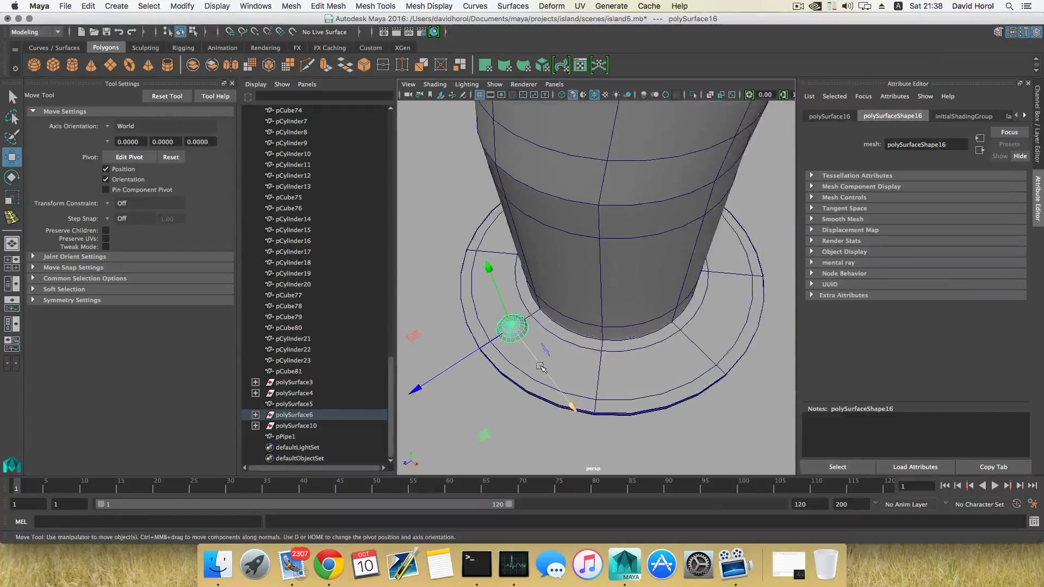
left_click_drag(586, 380, 536, 375, "alt")
key("super+d")
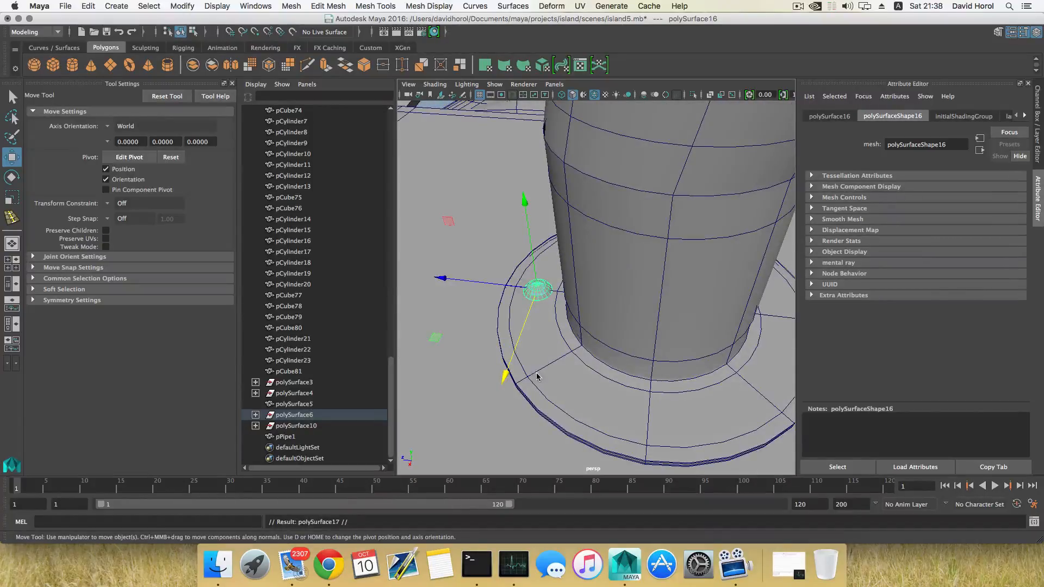
left_click_drag(520, 329, 514, 354)
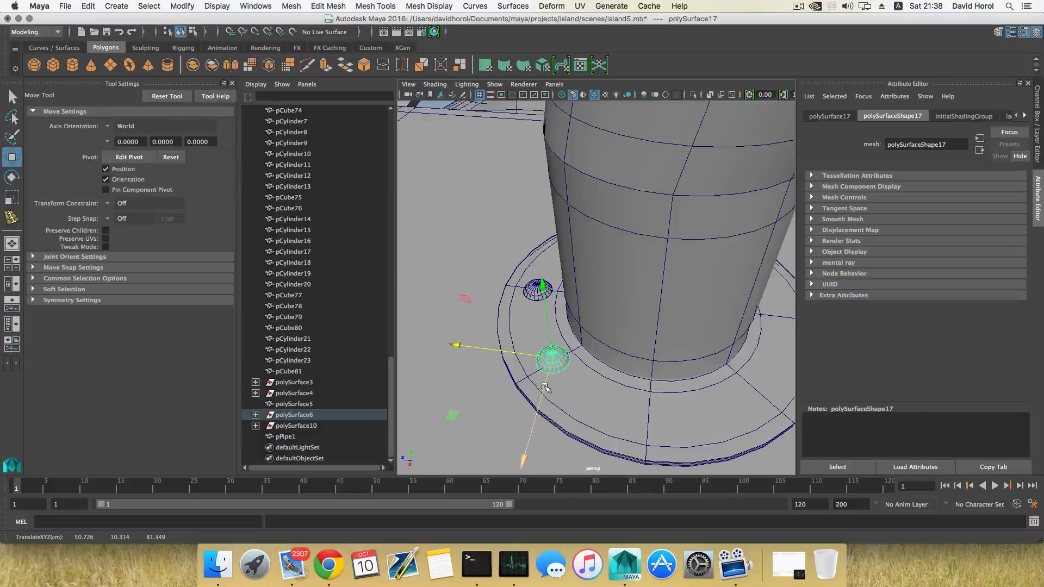
left_click_drag(544, 386, 563, 398)
Step: Place a third screw head farther around the flange at about X 51.11, Z 80.48
scroll(546, 394, "down", 3)
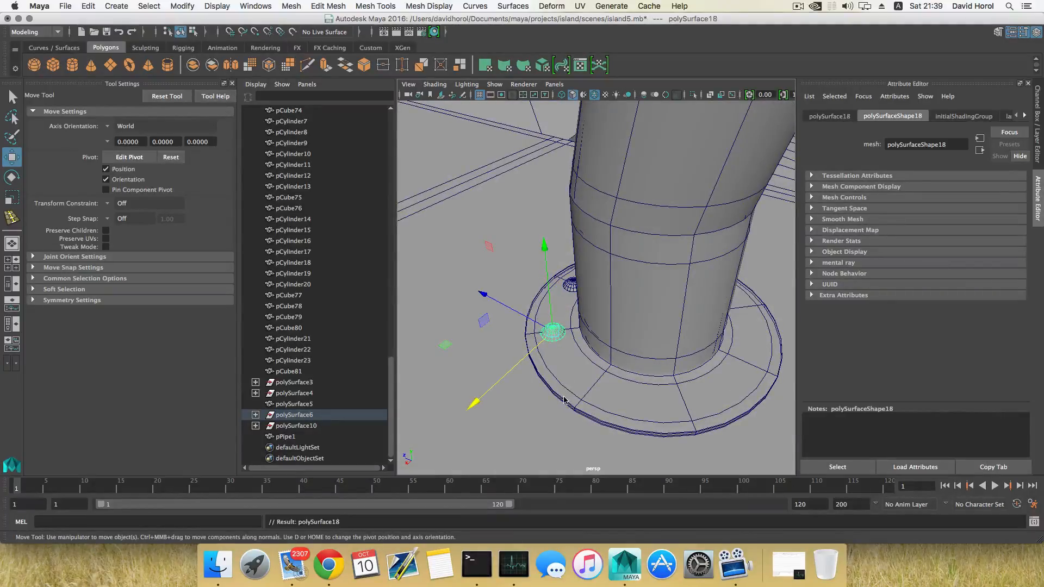
left_click_drag(519, 306, 574, 416)
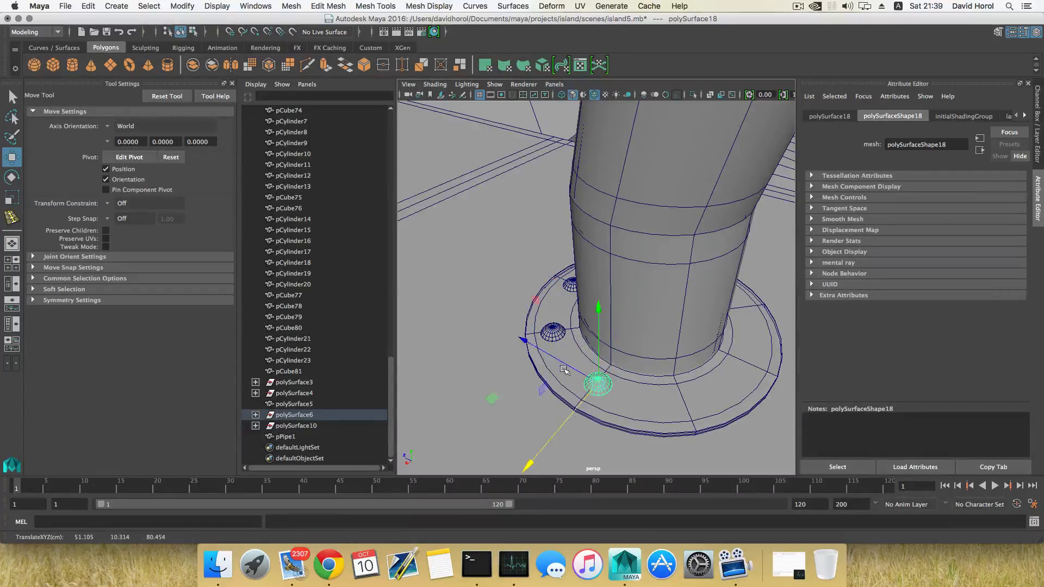
left_click_drag(565, 367, 565, 369)
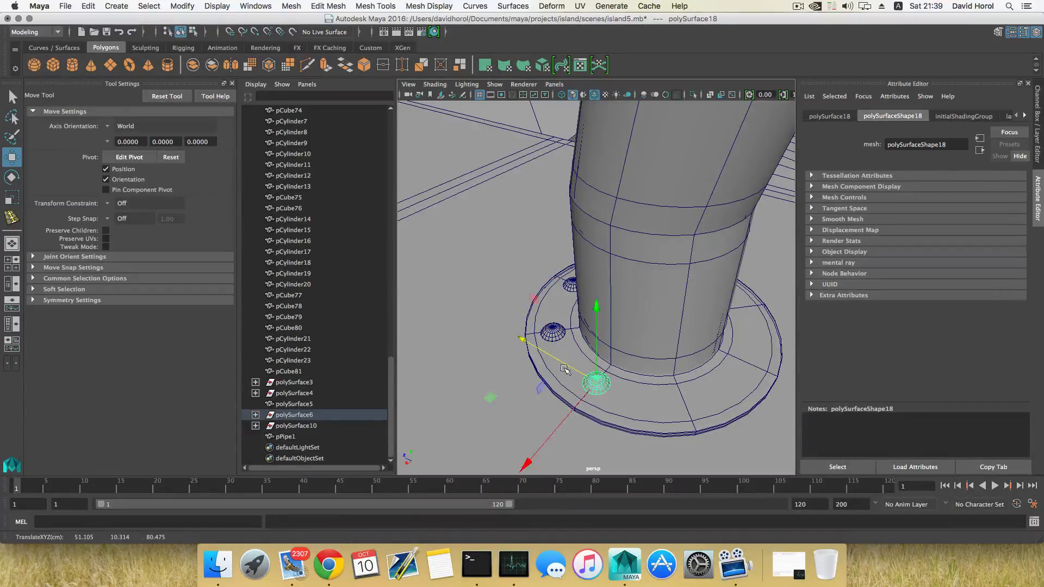
Step: Duplicate the screw head with the same offset and shift the fourth one into place on the flange ring
key("shift+d")
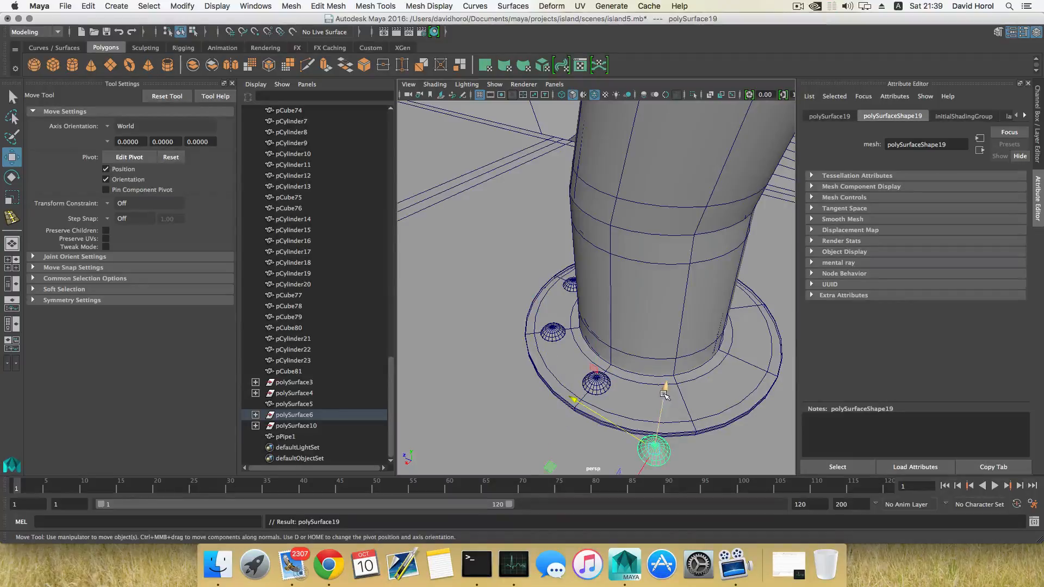
left_click_drag(682, 417, 613, 401, "alt")
left_click_drag(444, 395, 516, 396)
left_click_drag(516, 397, 569, 420, "alt")
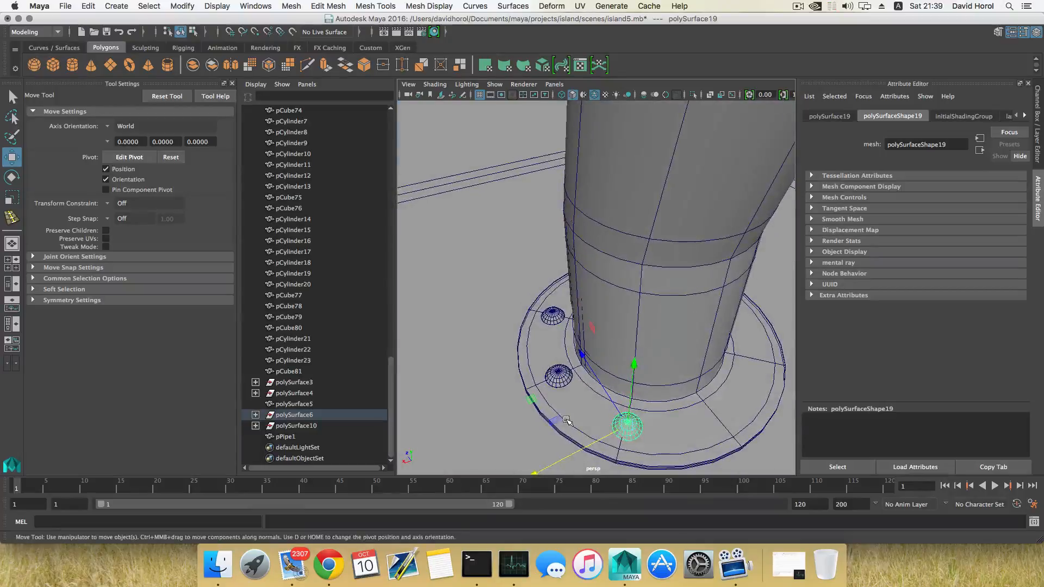
middle_click_drag(604, 396, 590, 387, "alt")
left_click_drag(591, 386, 598, 393)
left_click_drag(597, 393, 543, 413, "alt")
left_click_drag(543, 413, 530, 407, "alt")
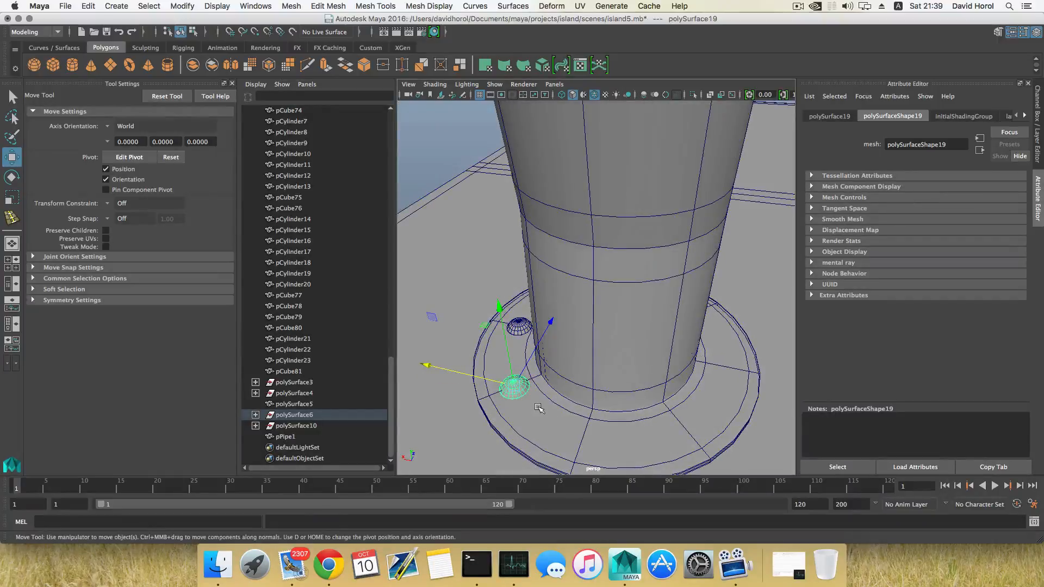
Step: Add a fifth screw head by repeating the duplication and position it on the flange at about X 49.91, Z 79.25
key("shift+d")
scroll(540, 432, "down", 3)
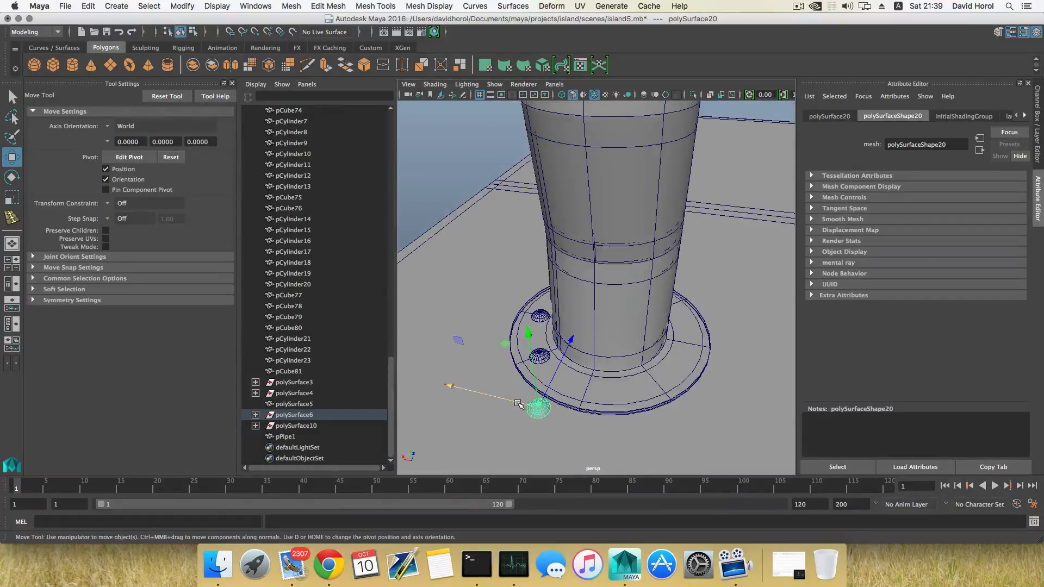
left_click_drag(518, 404, 571, 388)
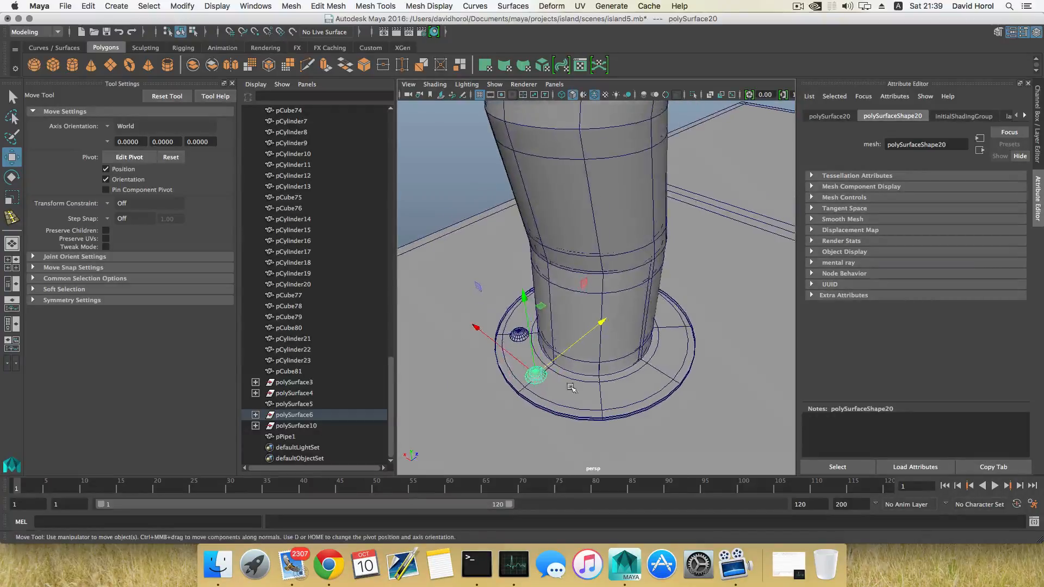
left_click_drag(506, 354, 512, 356)
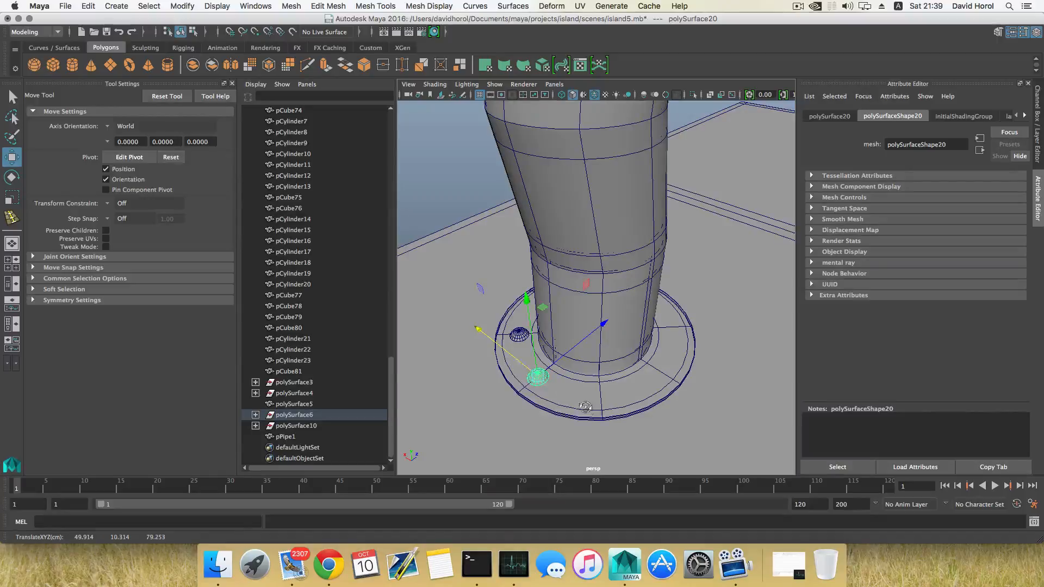
Step: Duplicate the screw head twice with the same offset and place the newest copy on the flange at about X 48.69, Z 80.48
left_click_drag(584, 407, 629, 429, "alt")
key("shift+d")
key("shift+d")
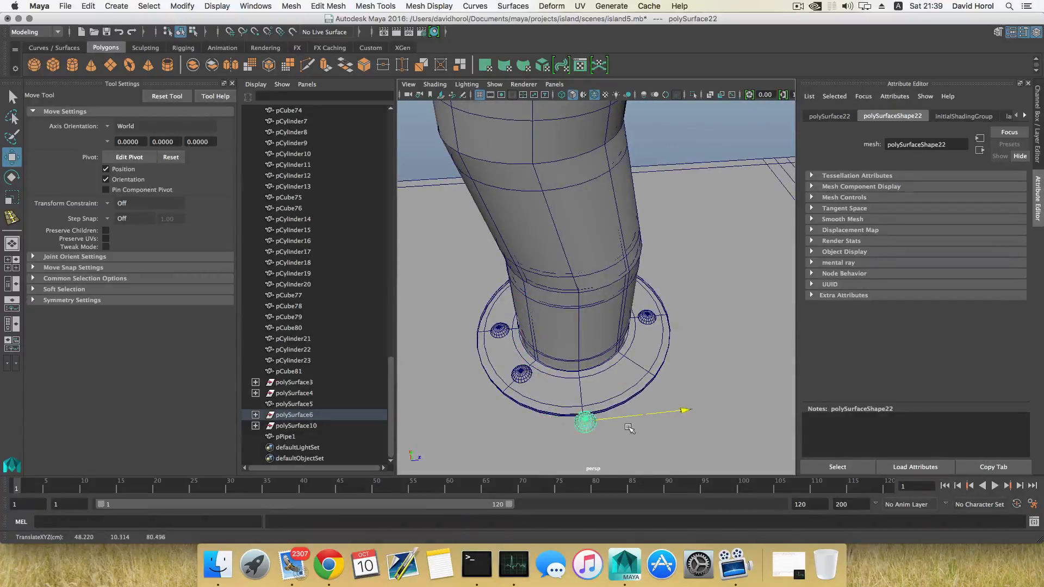
left_click_drag(571, 409, 614, 350, "alt")
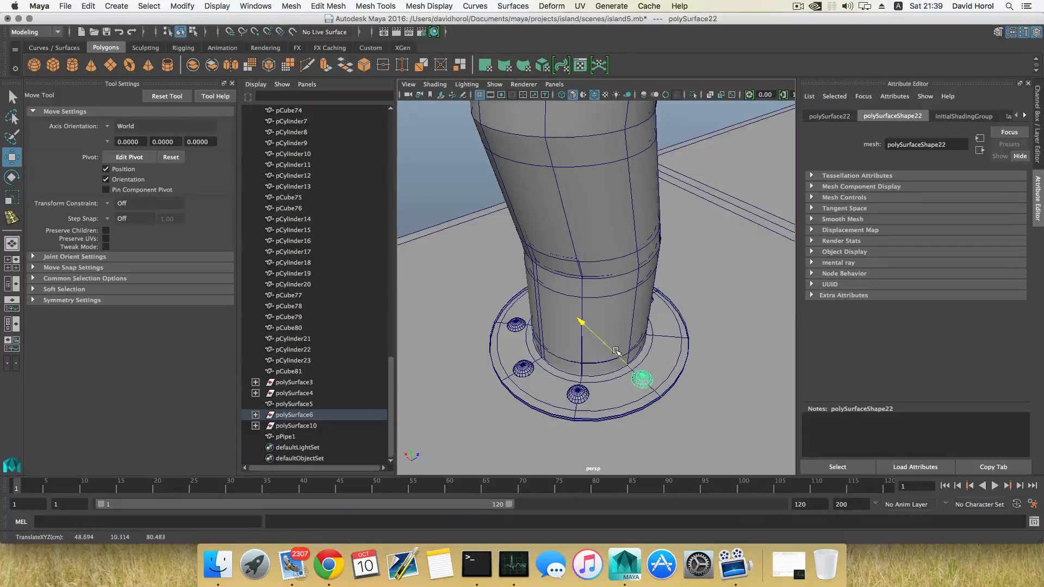
Step: Nudge the neighbouring screw head into line on the flange ring at about X 50.77, Z 79.60
left_click_drag(471, 384, 496, 380, "alt")
scroll(489, 379, "up", 5)
middle_click_drag(457, 377, 546, 364, "alt")
left_click(550, 351)
mouse_move(551, 352)
left_mouse_down("alt")
mouse_move(553, 378)
mouse_move(555, 357)
left_mouse_up("alt")
left_click_drag(604, 289, 603, 292)
left_click_drag(563, 359, 563, 360)
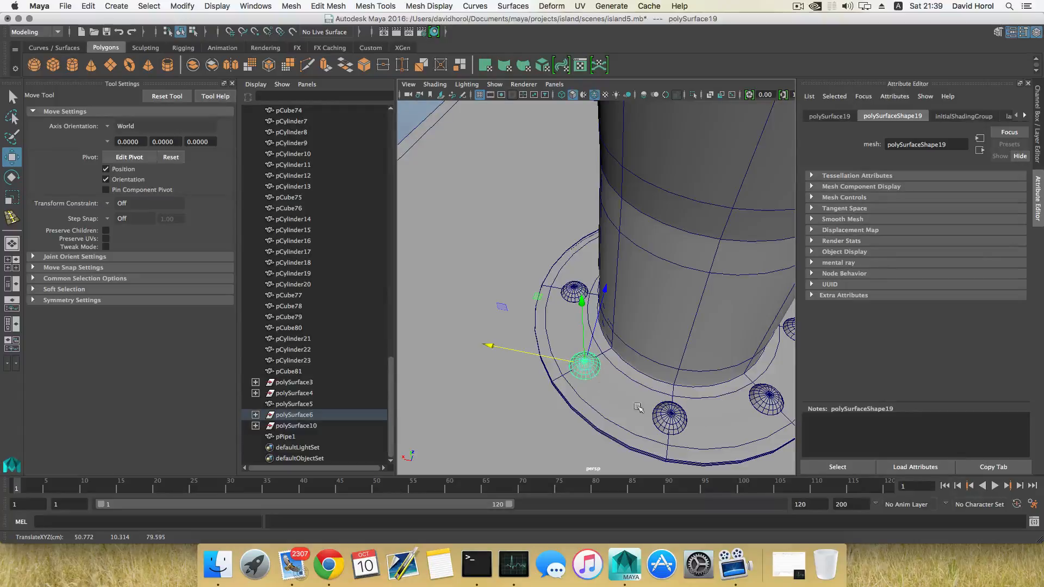
Step: Duplicate a screw head and place the copy in the remaining gap on the flange at about X 49.04, Z 81.32
left_click_drag(591, 380, 648, 376, "alt")
left_click(565, 304)
left_click_drag(542, 310, 492, 382)
key("ctrl+d")
middle_click_drag(491, 382, 561, 342, "alt")
right_click_drag(562, 343, 566, 404, "alt")
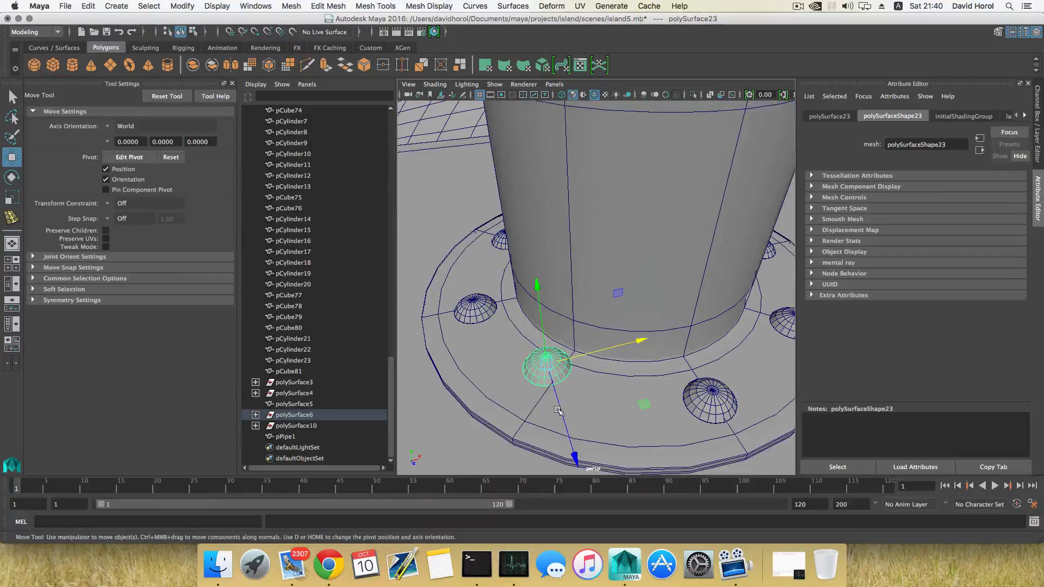
left_click_drag(558, 411, 563, 430)
left_click_drag(582, 372, 578, 373)
left_click_drag(555, 417, 556, 421)
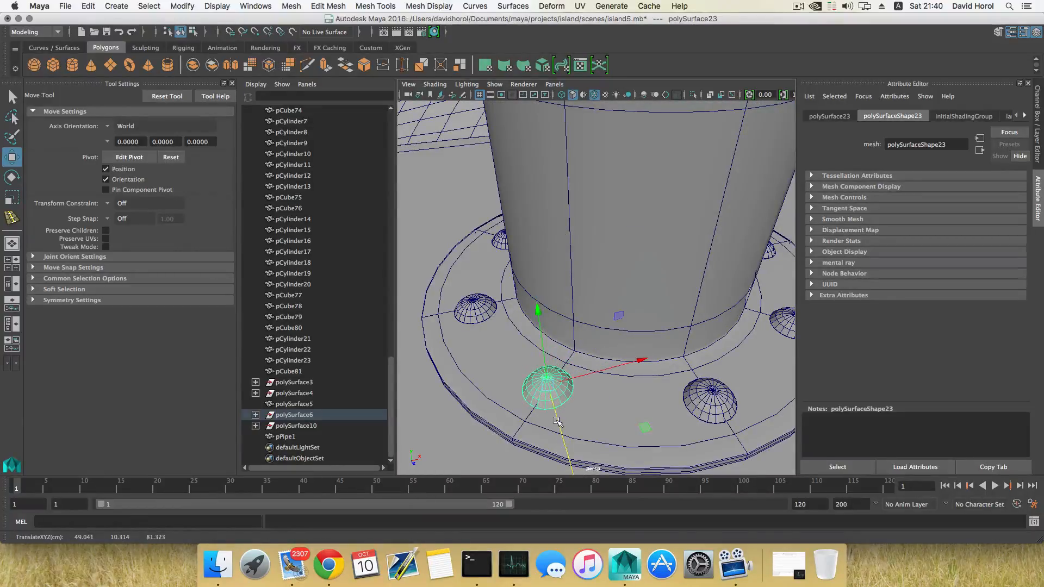
Step: Select all the screw heads around the flange and lower them together slightly, to about Y 10.29
scroll(556, 422, "down", 3)
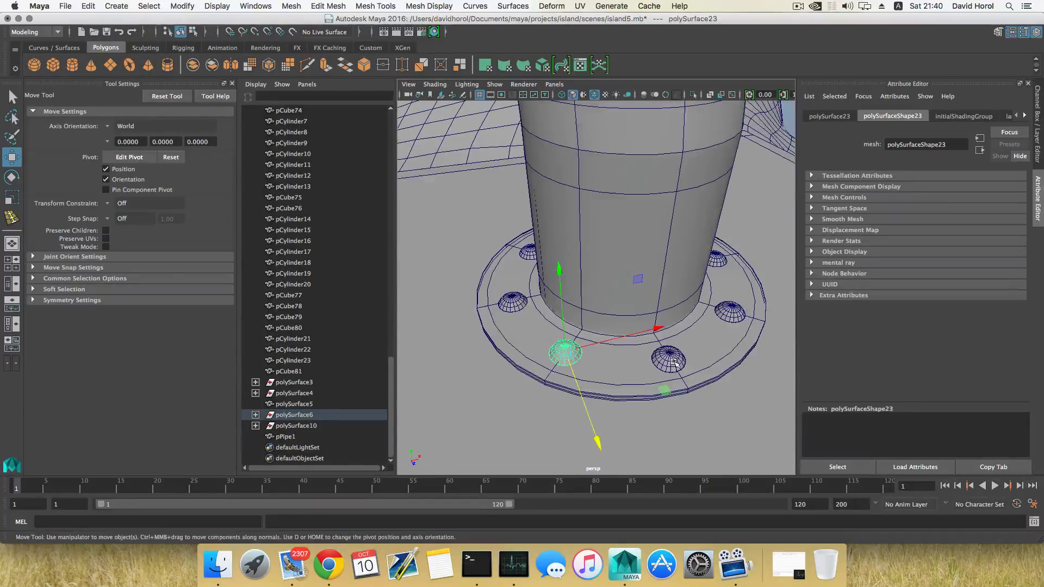
left_click(673, 362, "shift")
left_click(727, 306, "shift")
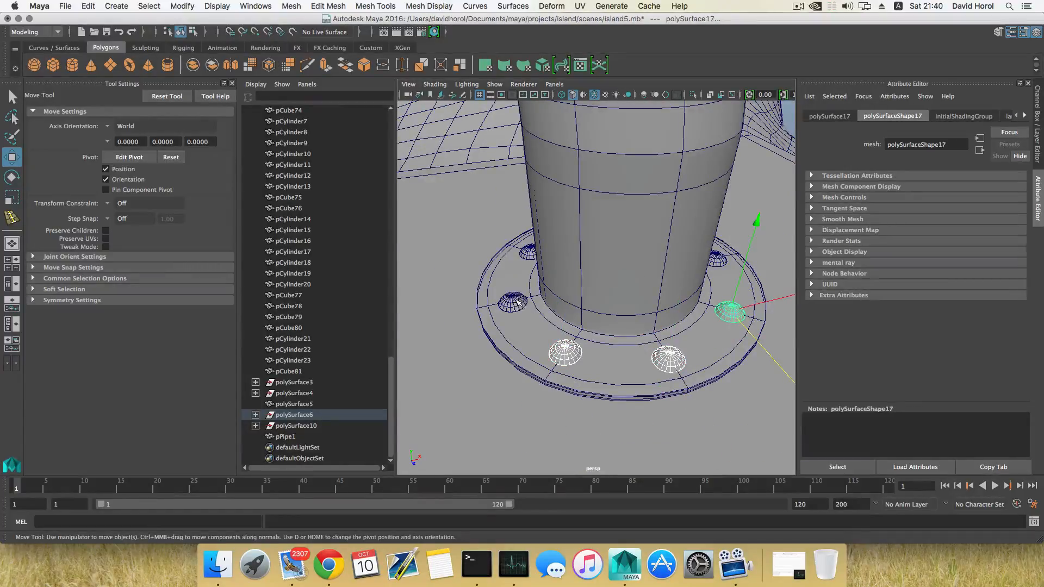
left_click(515, 304, "shift")
left_click_drag(516, 305, 639, 292, "alt")
left_click(555, 302, "shift")
left_click(496, 278, "shift")
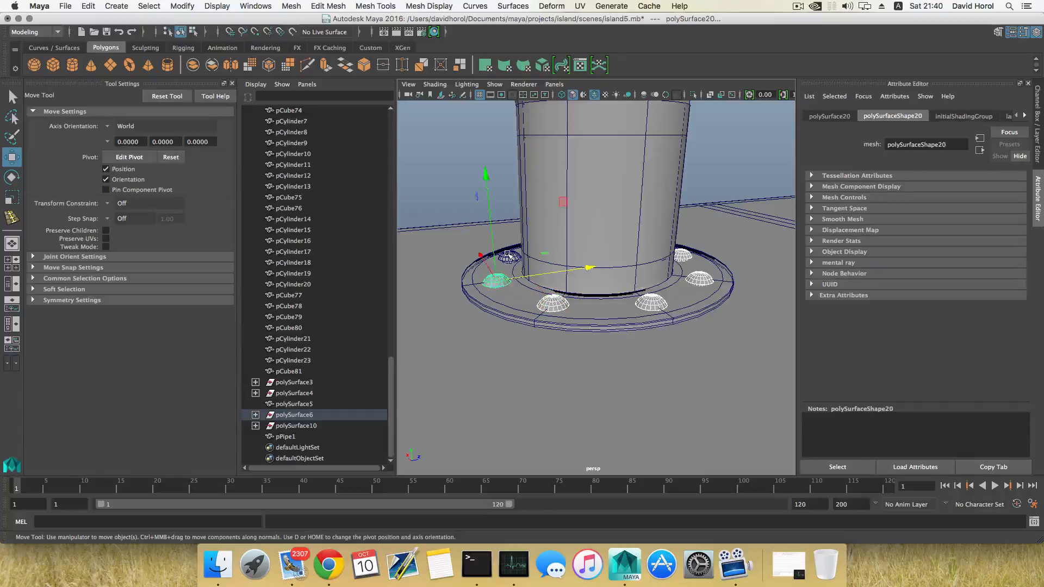
left_click_drag(496, 278, 476, 280, "alt")
left_click(470, 279, "shift")
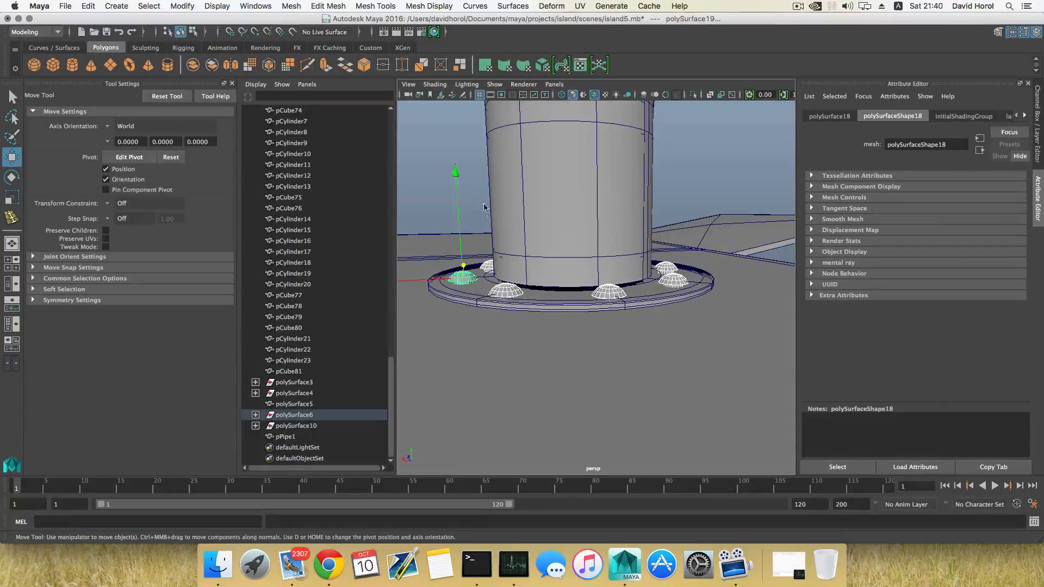
left_click_drag(456, 173, 457, 172)
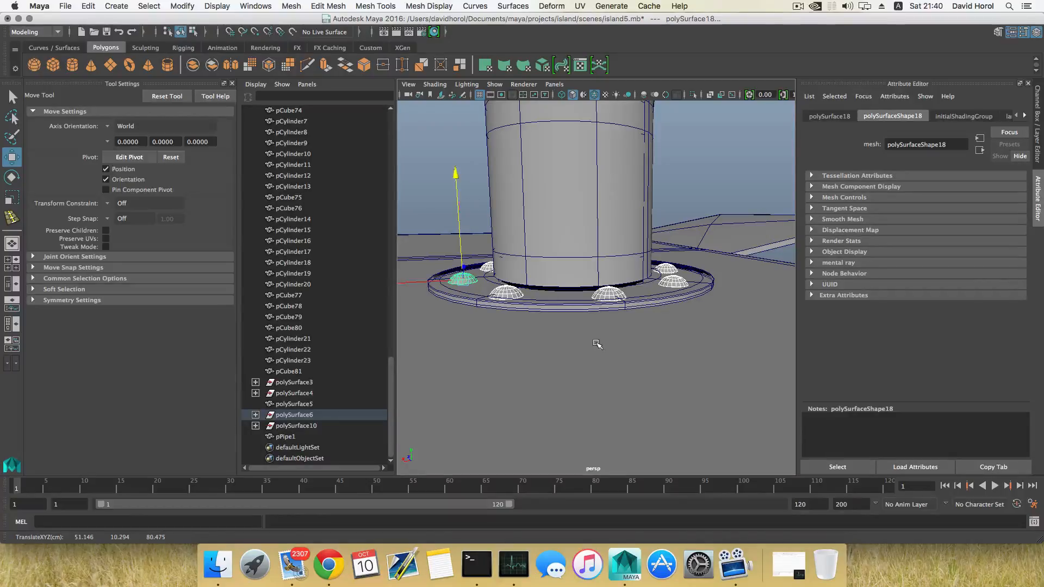
Step: Deselect the screw heads and examine the finished exhaust pipe and the whole generator box on the island
key("F8")
key("F8")
scroll(595, 342, "down", 5)
left_click(740, 267)
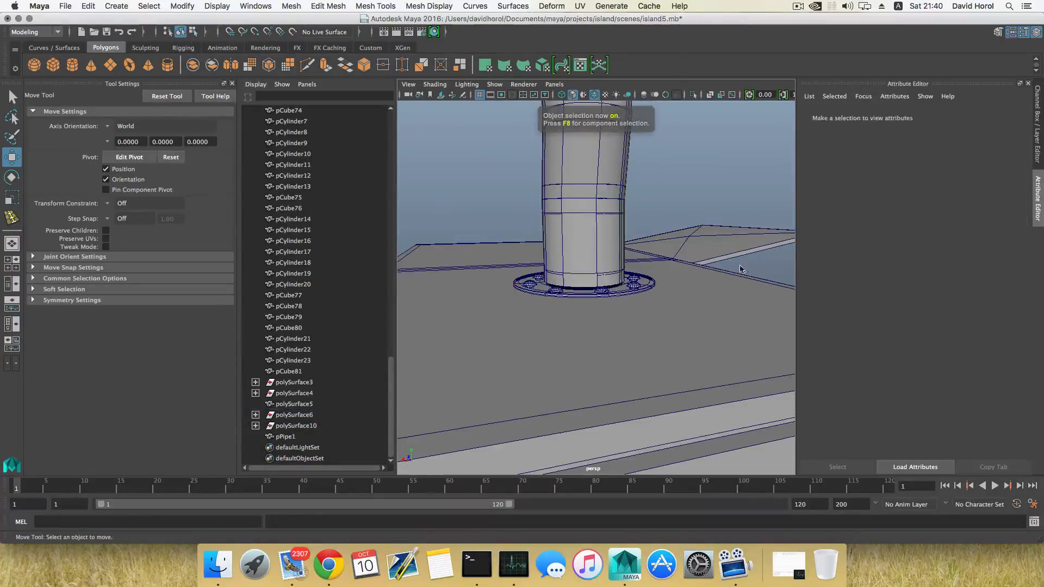
left_click_drag(620, 283, 586, 307, "alt")
scroll(576, 302, "down", 8)
middle_click_drag(586, 308, 579, 303, "alt")
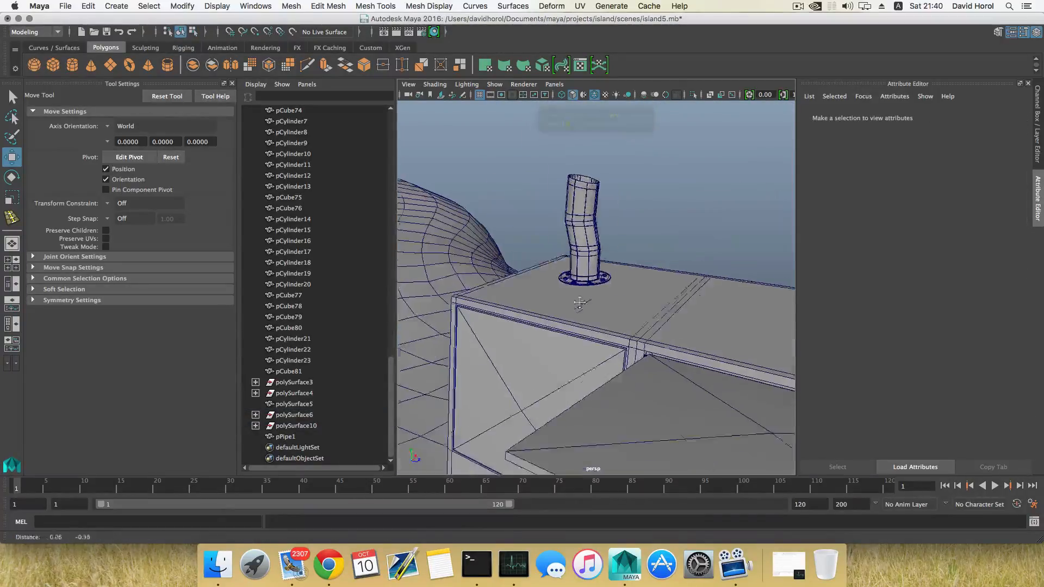
scroll(582, 310, "down", 10)
left_click_drag(641, 343, 662, 390, "alt")
scroll(651, 382, "up", 10)
scroll(651, 382, "down", 5)
scroll(602, 375, "down", 8)
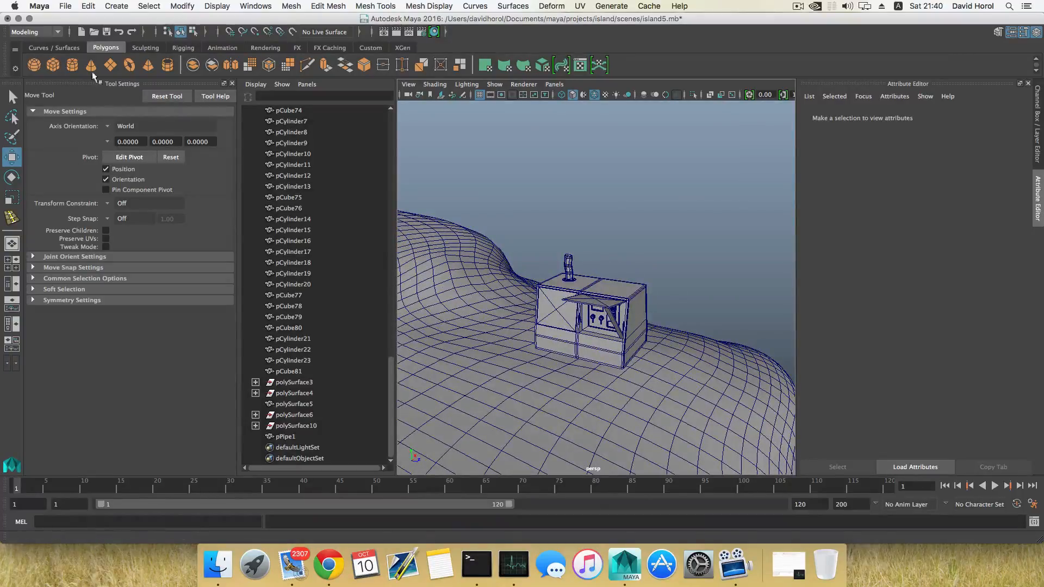
Step: Create a polygon cylinder and move it along X to about 41.93, in line with the generator box
left_click(71, 67)
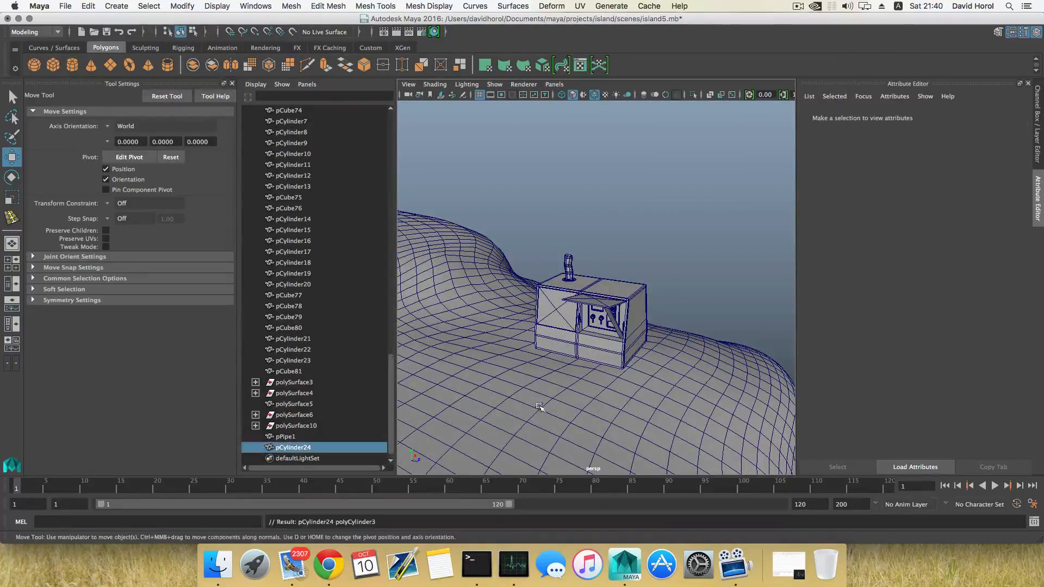
scroll(533, 401, "down", 3)
left_click_drag(519, 326, 693, 372)
left_click_drag(692, 371, 577, 383, "alt")
left_click_drag(583, 307, 584, 308)
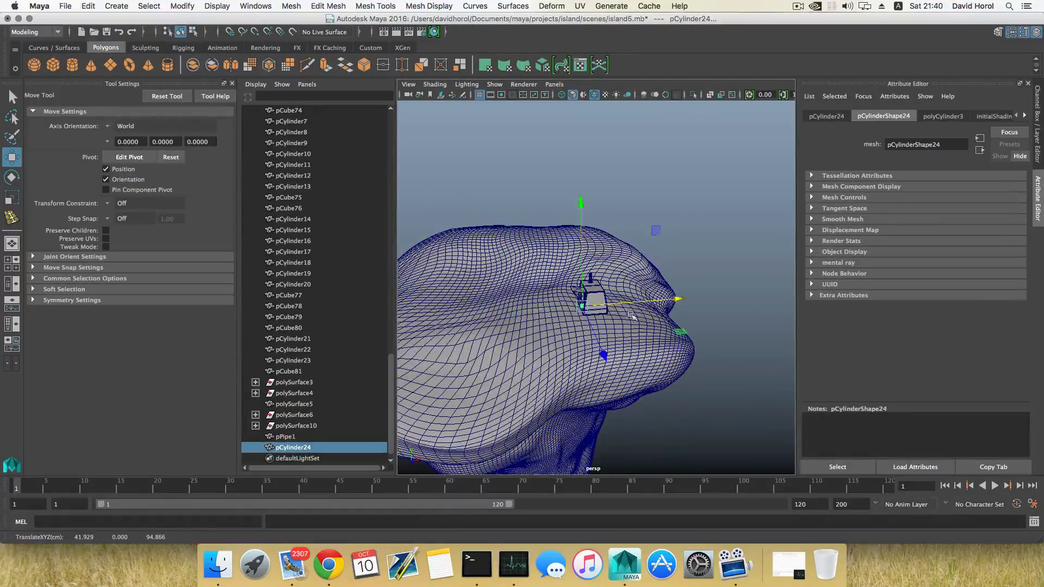
Step: Move the new cylinder along Z to about 112.5 so it stands on the ground beside the generator box
left_click_drag(605, 362, 605, 363)
scroll(605, 364, "up", 8)
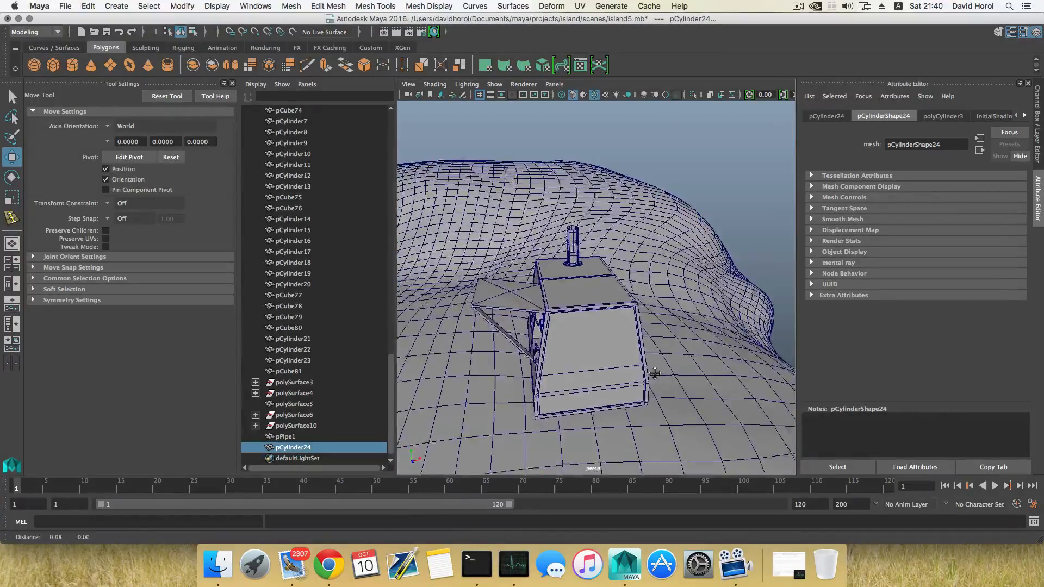
middle_click_drag(606, 364, 620, 294, "alt")
left_click_drag(583, 448, 572, 403)
scroll(559, 379, "up", 5)
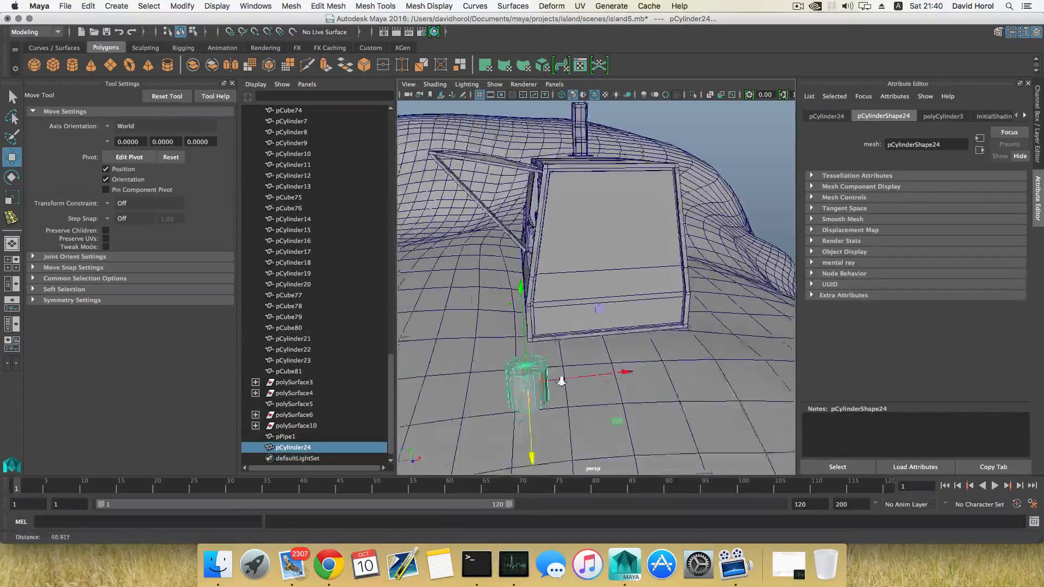
middle_click_drag(559, 380, 598, 337, "alt")
scroll(598, 353, "up", 5)
middle_click_drag(517, 426, 587, 367, "alt")
scroll(587, 367, "down", 3)
scroll(587, 367, "down", 5)
left_click_drag(587, 367, 653, 348, "alt")
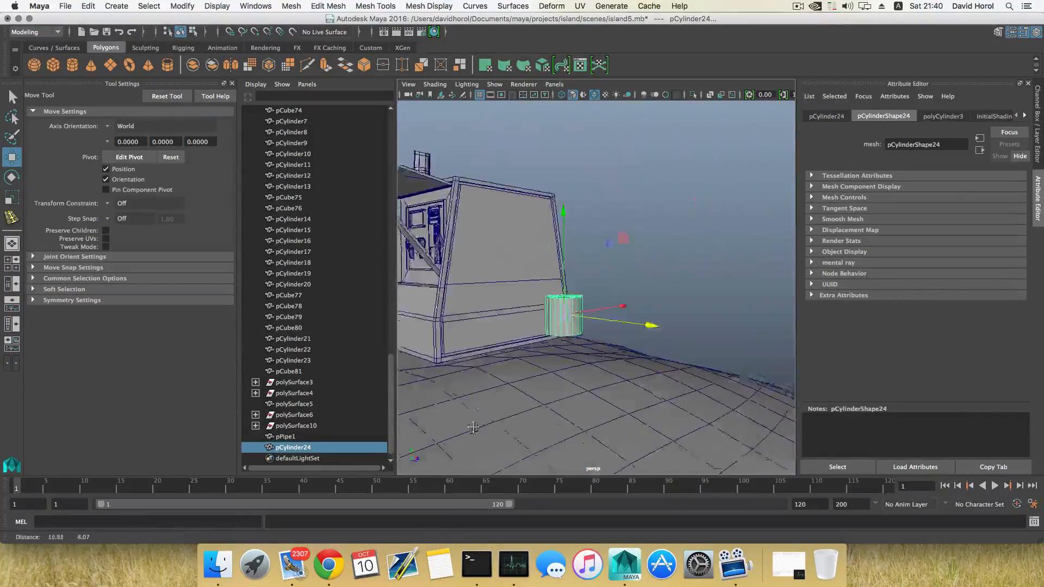
scroll(547, 440, "up", 8)
middle_click_drag(503, 442, 574, 422, "alt")
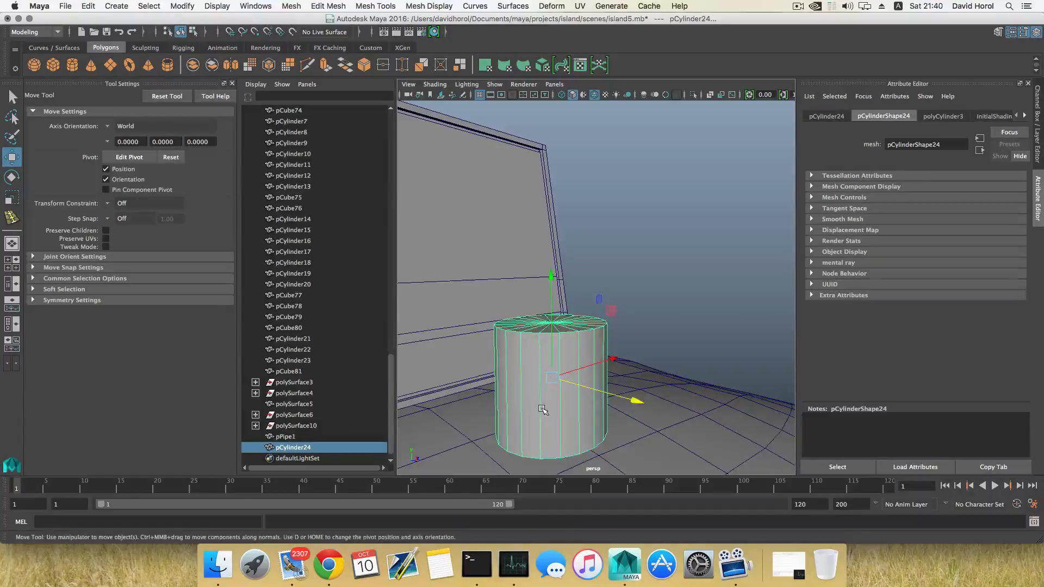
Step: Set the new cylinder's cap subdivisions to 0
left_click_drag(543, 409, 656, 380, "alt")
key("r")
left_click_drag(607, 349, 587, 381, "alt")
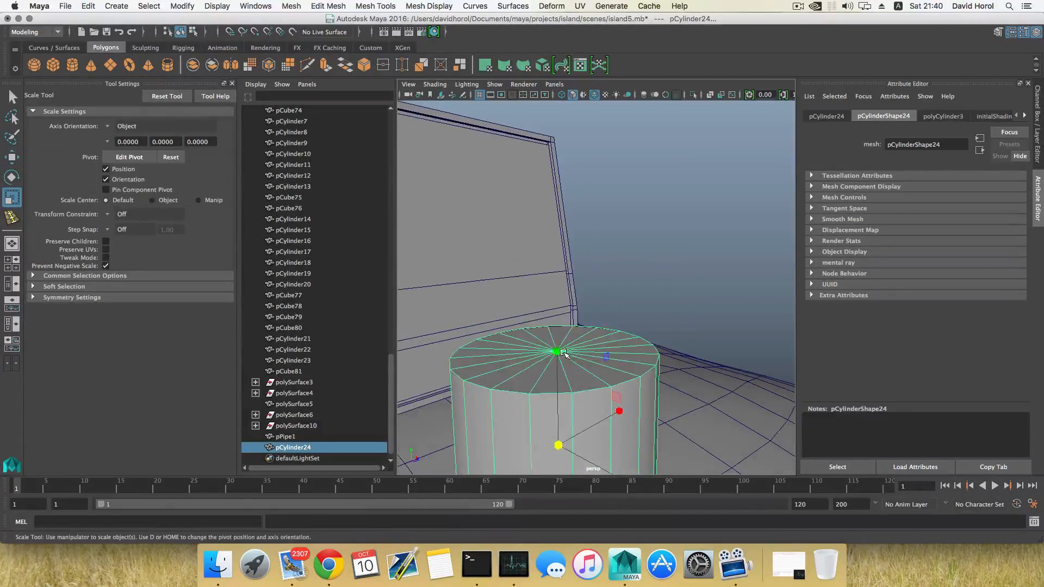
right_click_drag(564, 355, 613, 328)
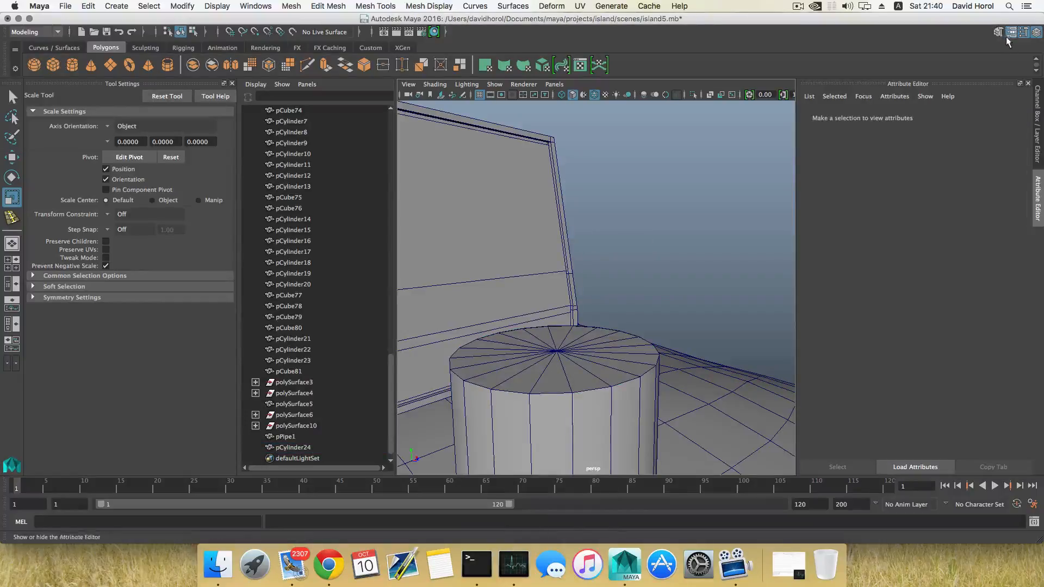
left_click(604, 376)
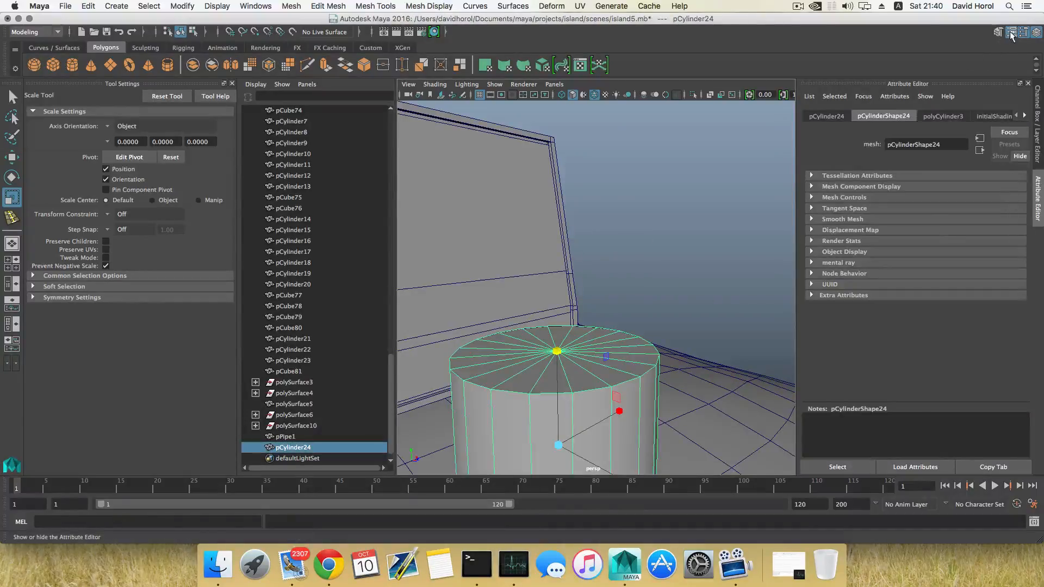
left_click(1011, 32)
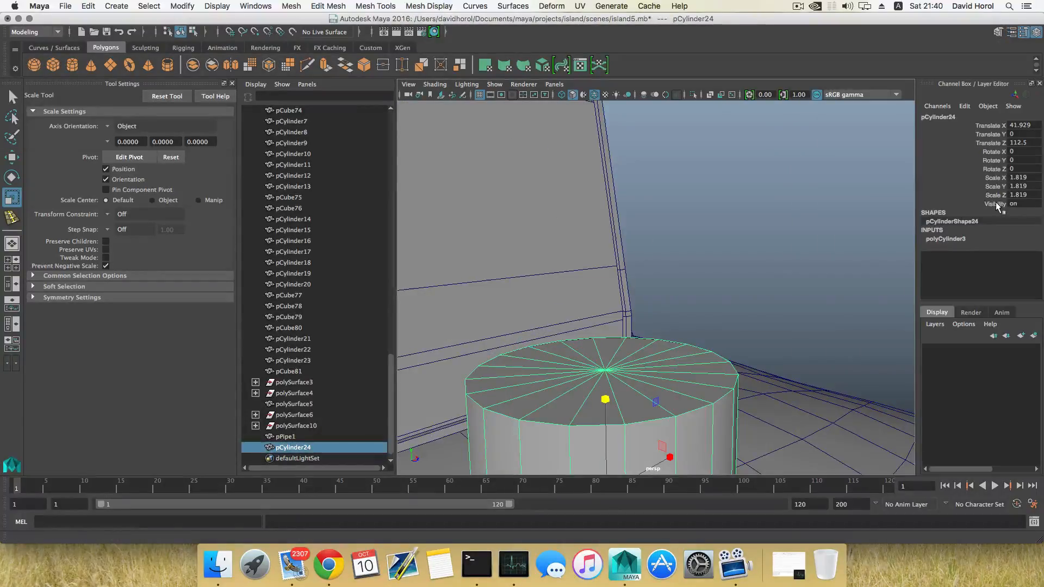
left_click(1011, 32)
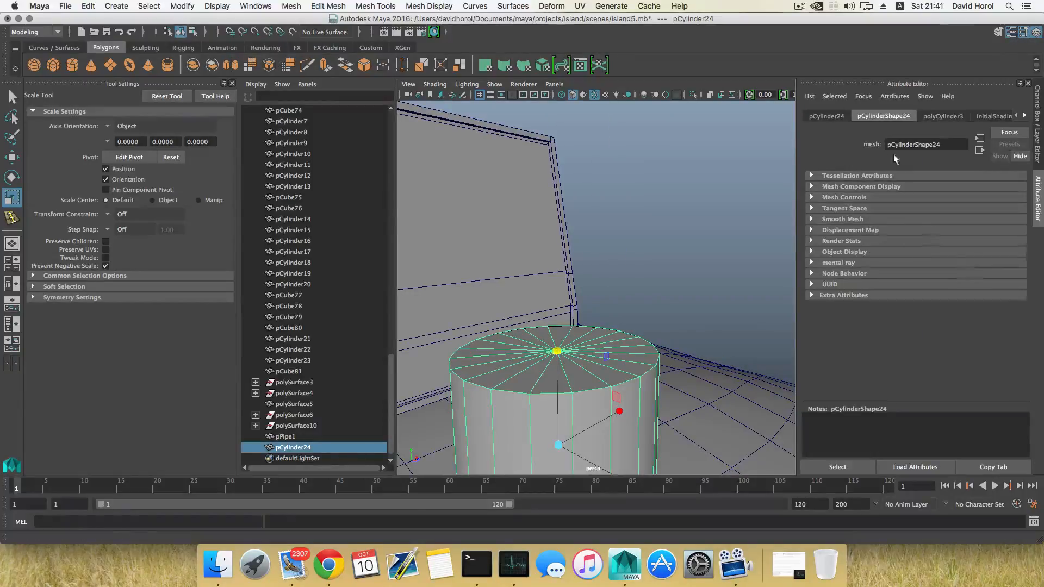
left_click(933, 116)
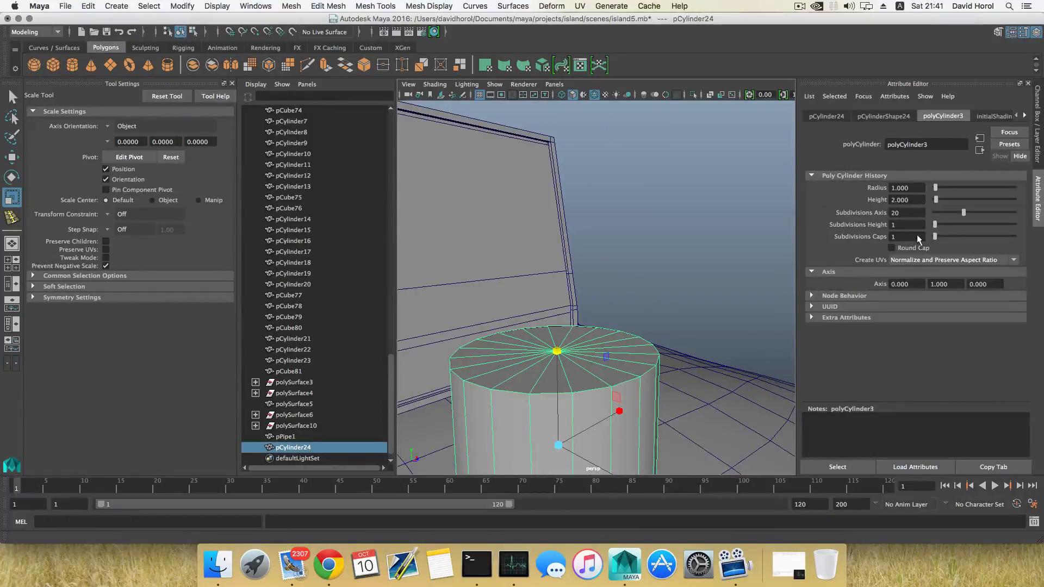
double_click(917, 237)
type("0")
key("Return")
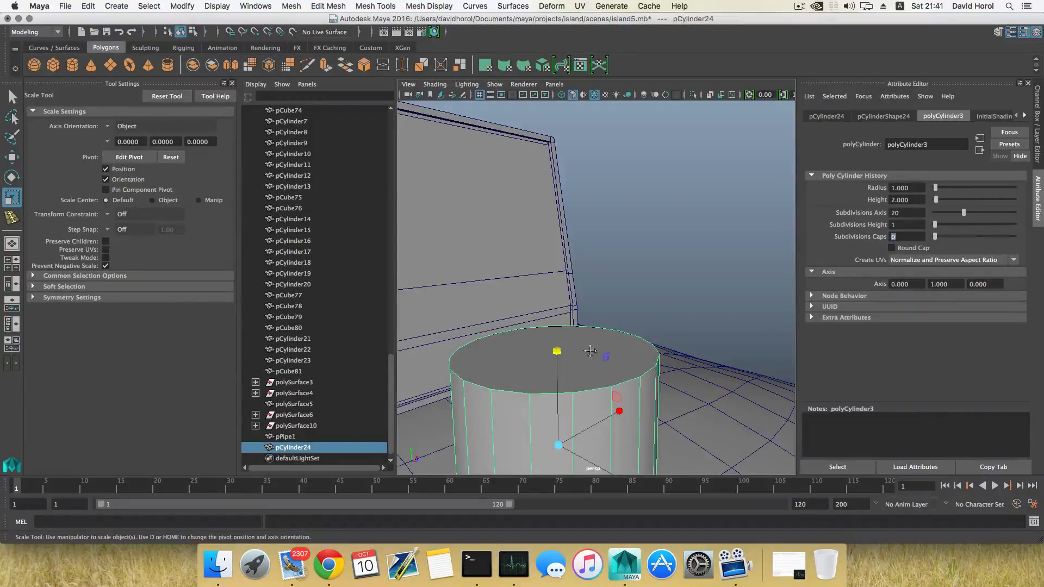
left_click_drag(596, 351, 585, 312, "alt")
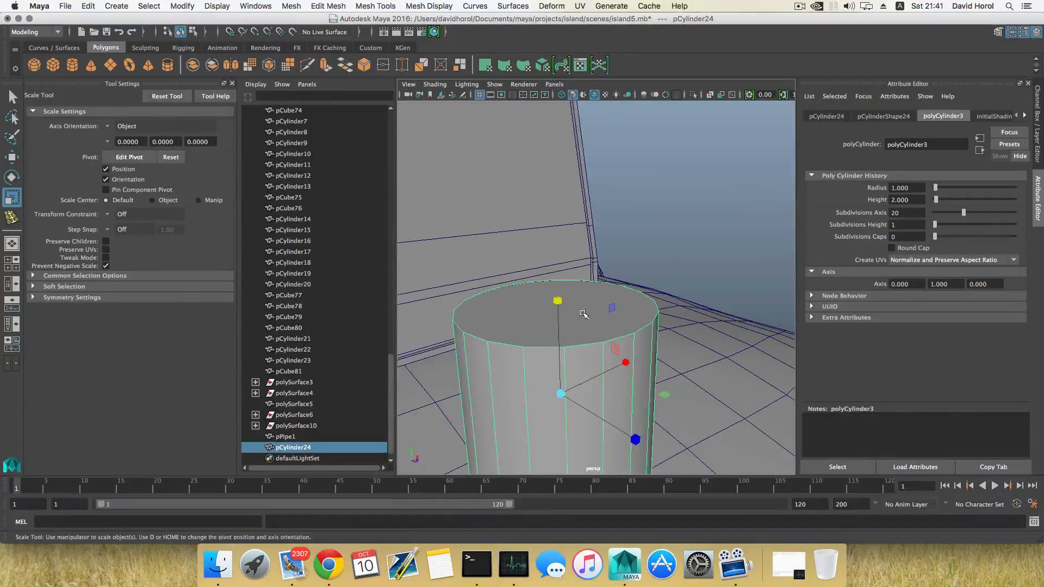
right_click_drag(571, 311, 573, 238)
left_click(576, 345)
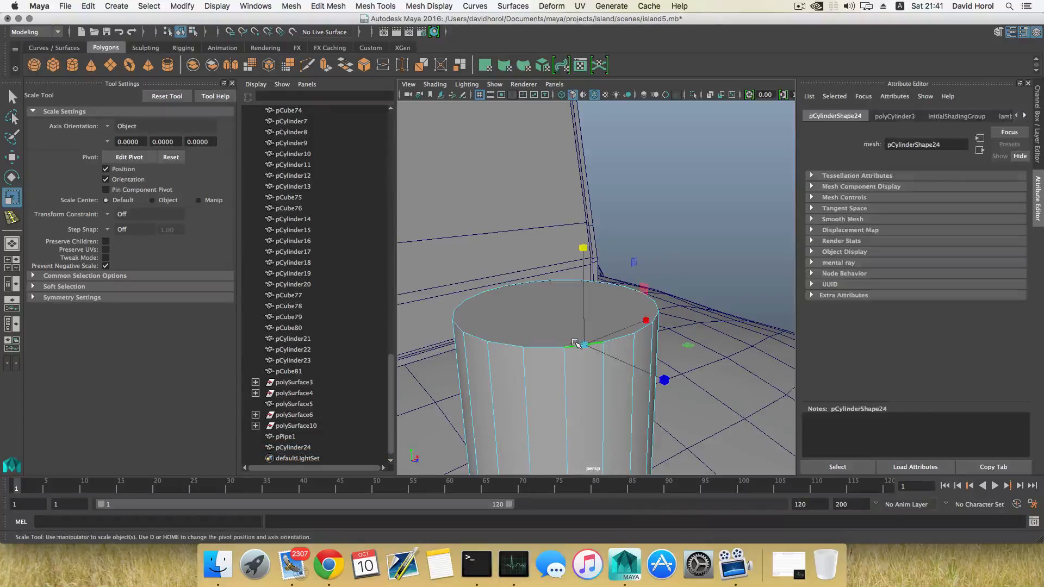
left_click(550, 347, "shift")
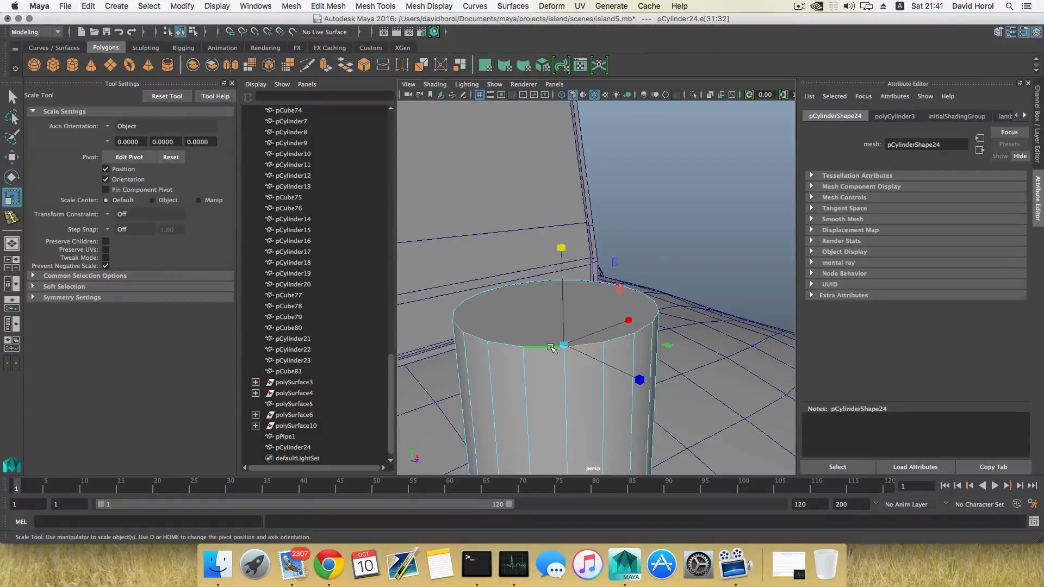
Step: Extrude the cylinder's top face and scale it uniformly outward to about 1.017
right_click_drag(531, 317, 531, 310)
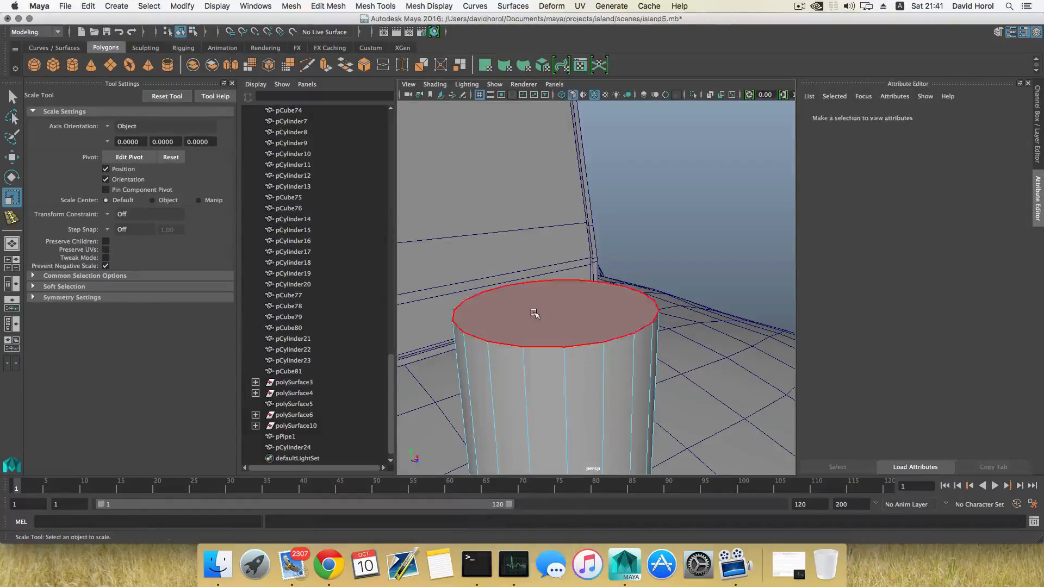
left_click(538, 331)
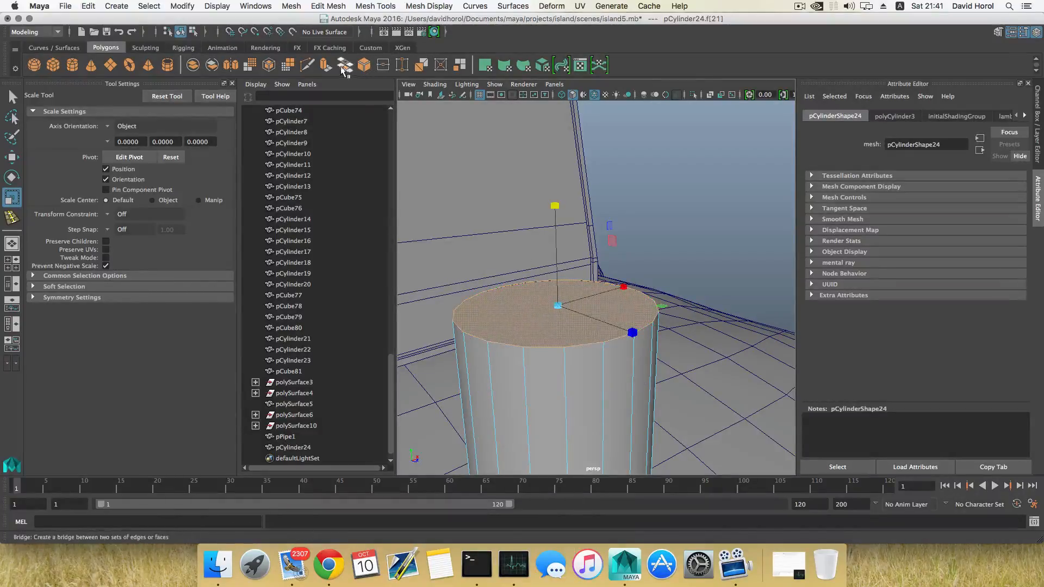
left_click(325, 66)
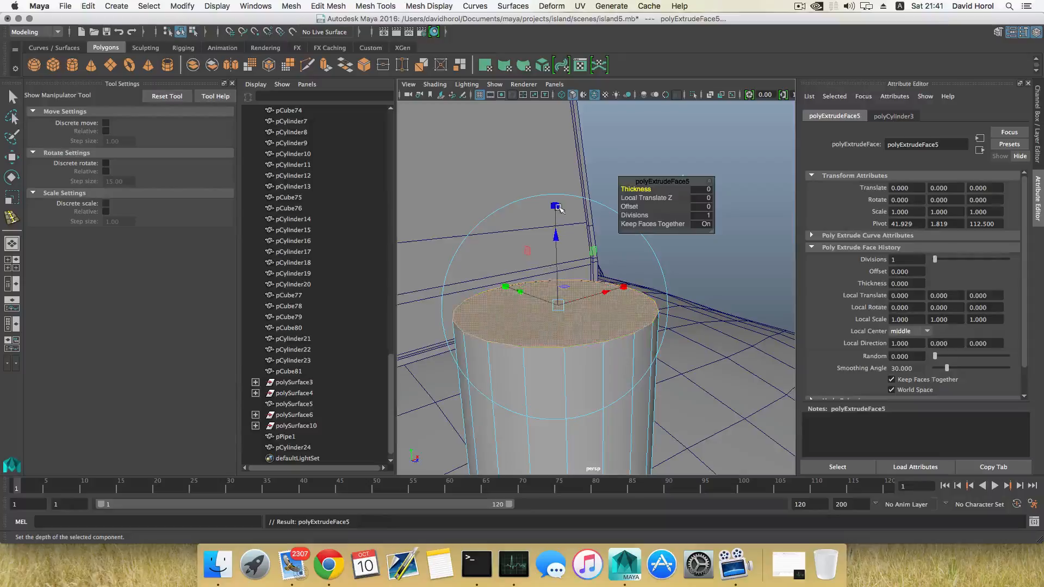
left_click(555, 206)
left_click_drag(559, 307, 560, 309)
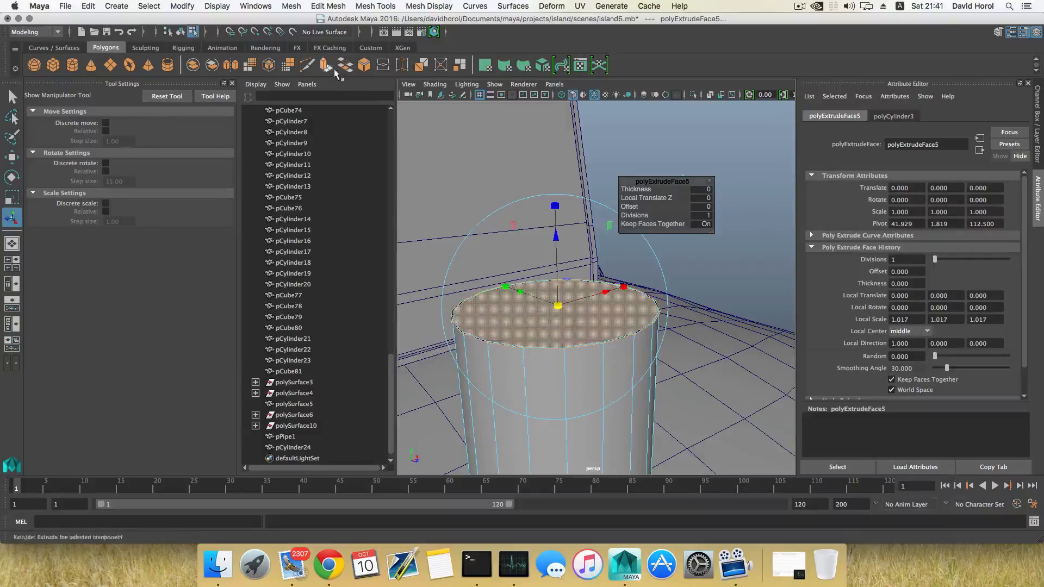
Step: Extrude the cylinder's top face upward by about 0.021
left_click_drag(649, 212, 669, 250, "alt")
middle_click_drag(670, 250, 588, 307, "alt")
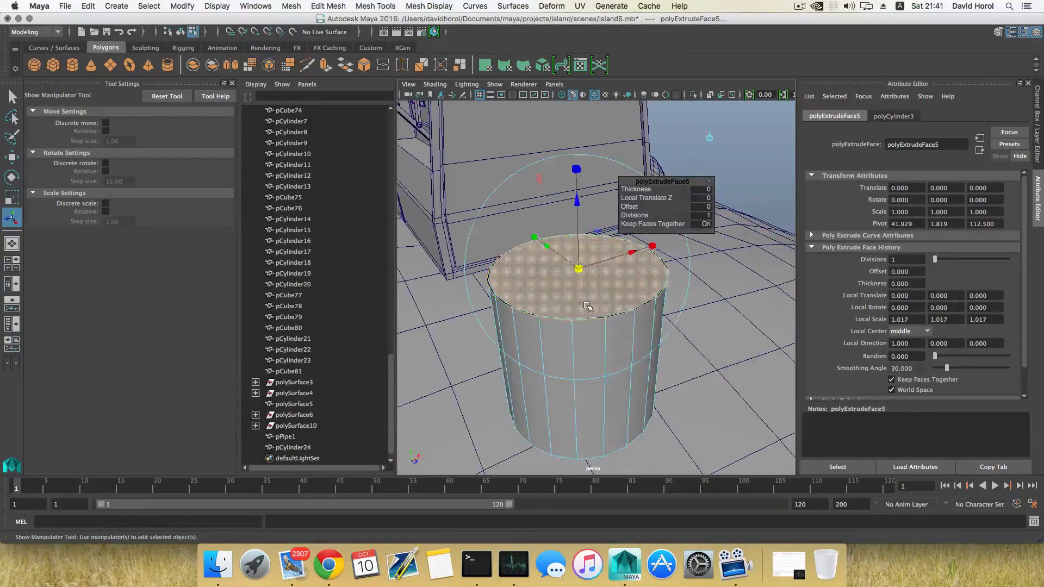
left_click(326, 64)
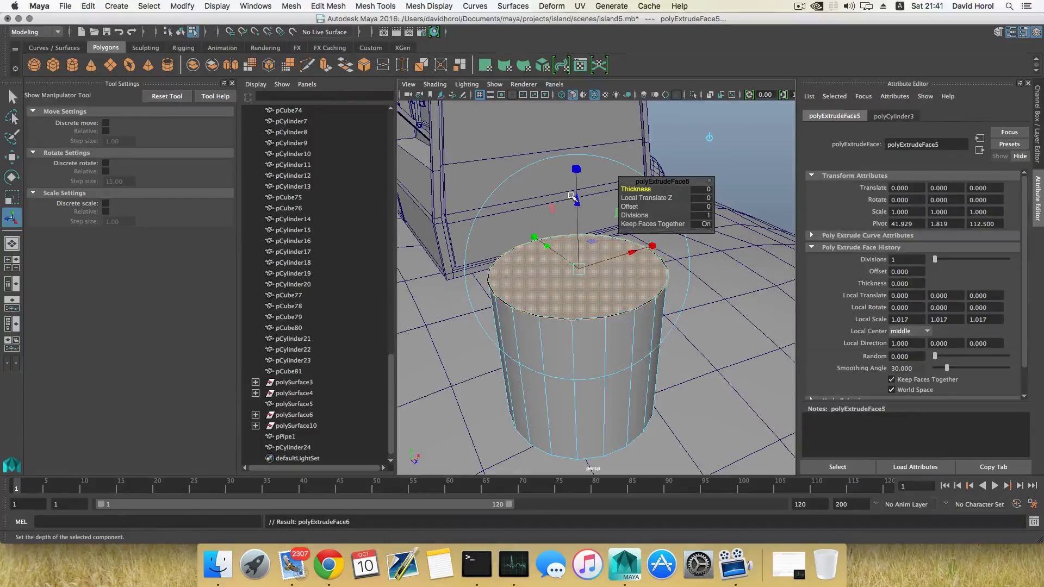
left_click_drag(576, 198, 577, 201)
left_click_drag(580, 239, 571, 203, "alt")
middle_click_drag(571, 203, 580, 233, "alt")
right_click_drag(580, 233, 602, 252, "alt")
left_click_drag(602, 253, 609, 260, "alt")
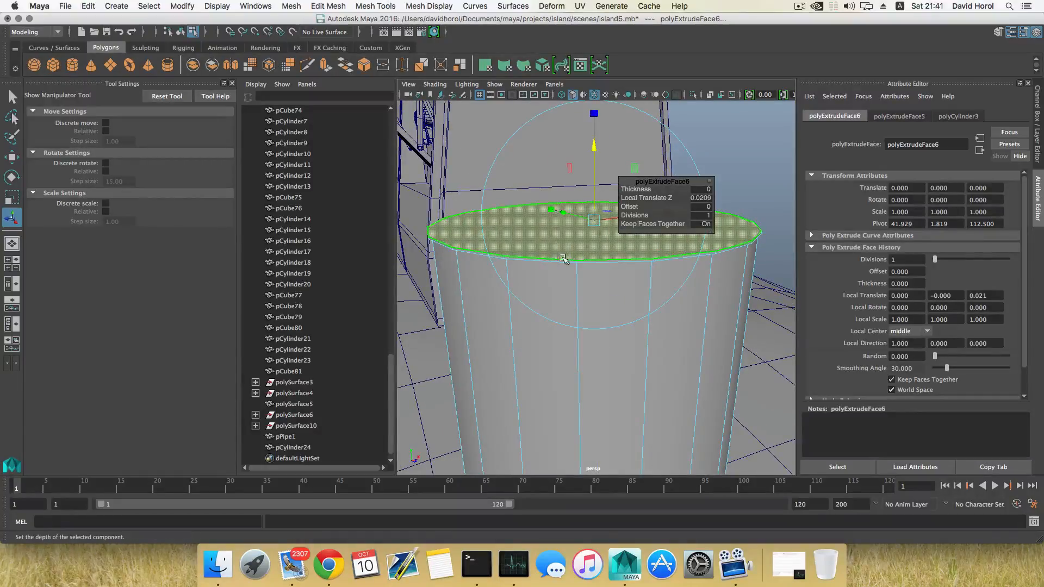
left_click_drag(537, 260, 531, 234, "alt")
middle_click_drag(531, 233, 521, 327, "alt")
left_click_drag(513, 251, 520, 264, "alt")
right_click_drag(520, 265, 528, 271, "alt")
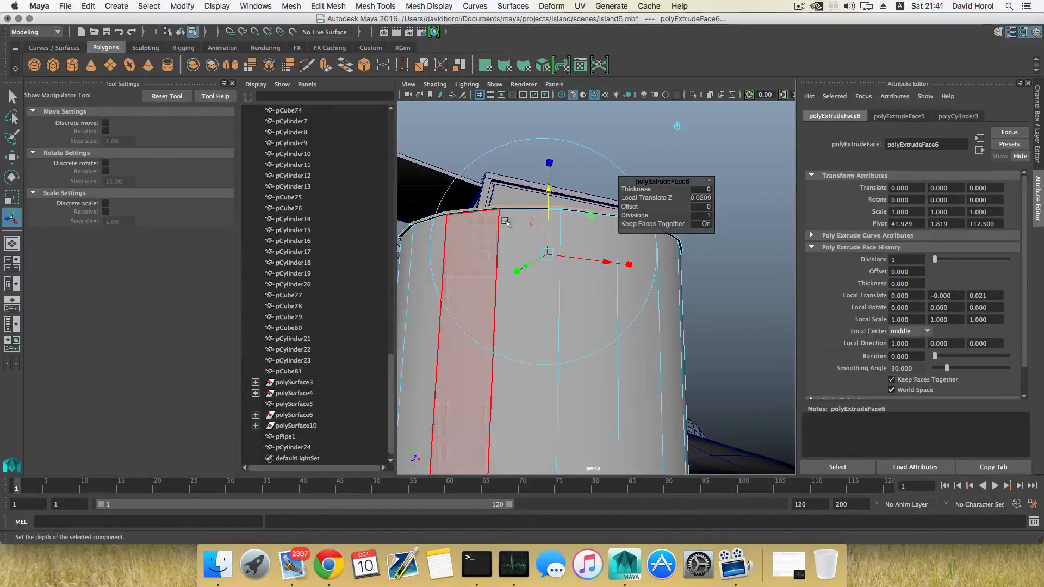
mouse_move(526, 222)
left_mouse_down("alt")
mouse_move(528, 254)
mouse_move(530, 220)
left_mouse_up("alt")
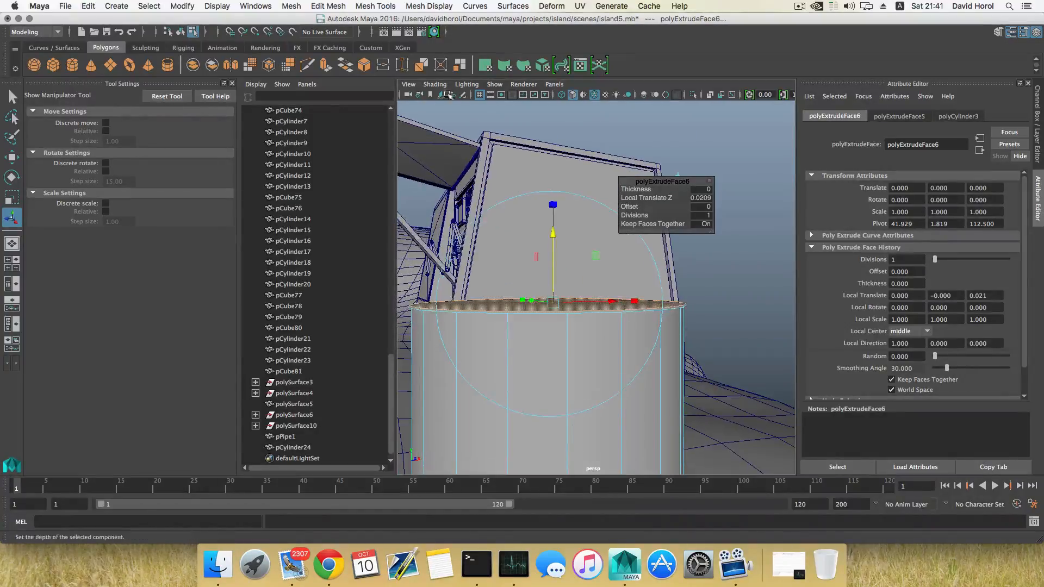
Step: Extrude the top face again, scaling it to about 0.982 and raising it about 0.023 to bevel the rim
key("ctrl+e")
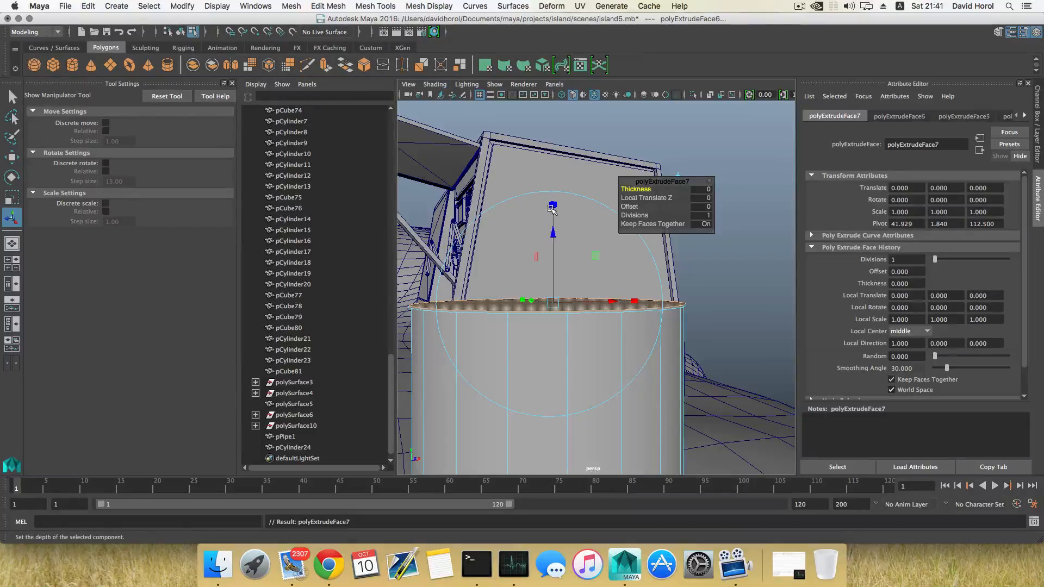
left_click(554, 206)
left_click_drag(554, 302, 553, 302)
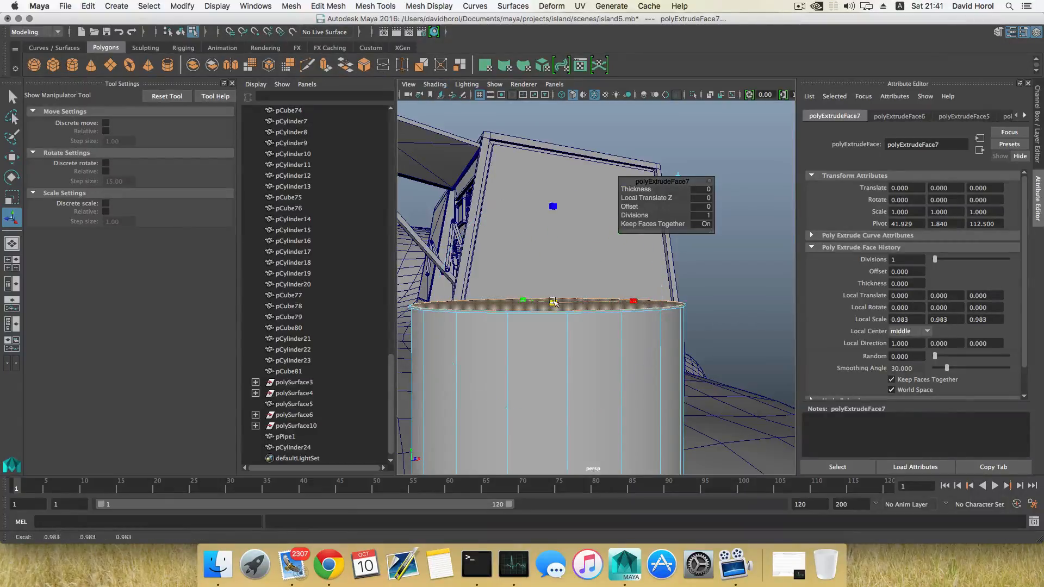
left_click_drag(553, 232, 553, 229)
left_click_drag(553, 229, 573, 238, "alt")
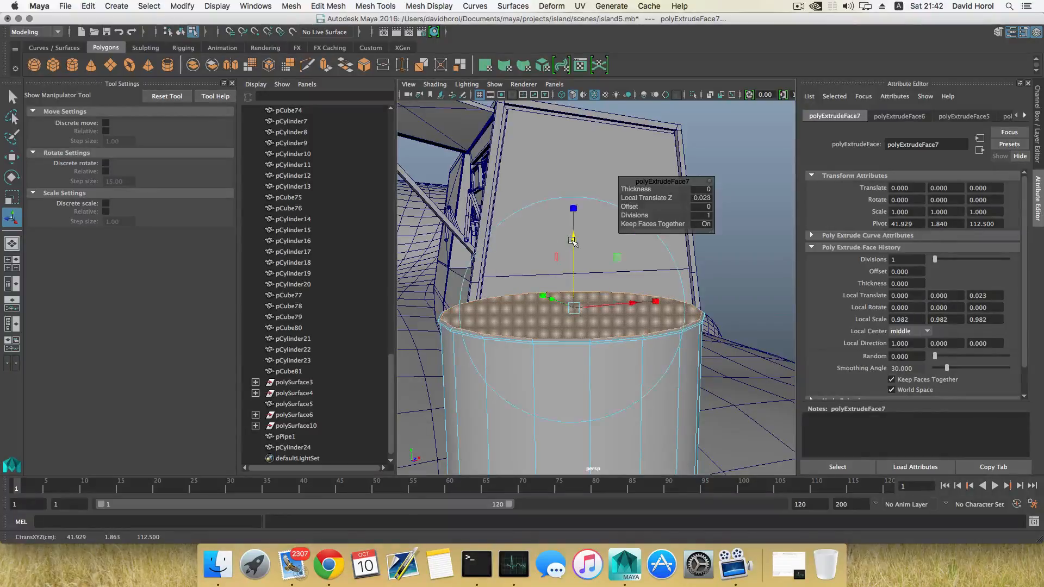
Step: Inset the top face with an extrusion and extrude it downward by about 0.062 to recess it inside the rim
left_click(324, 64)
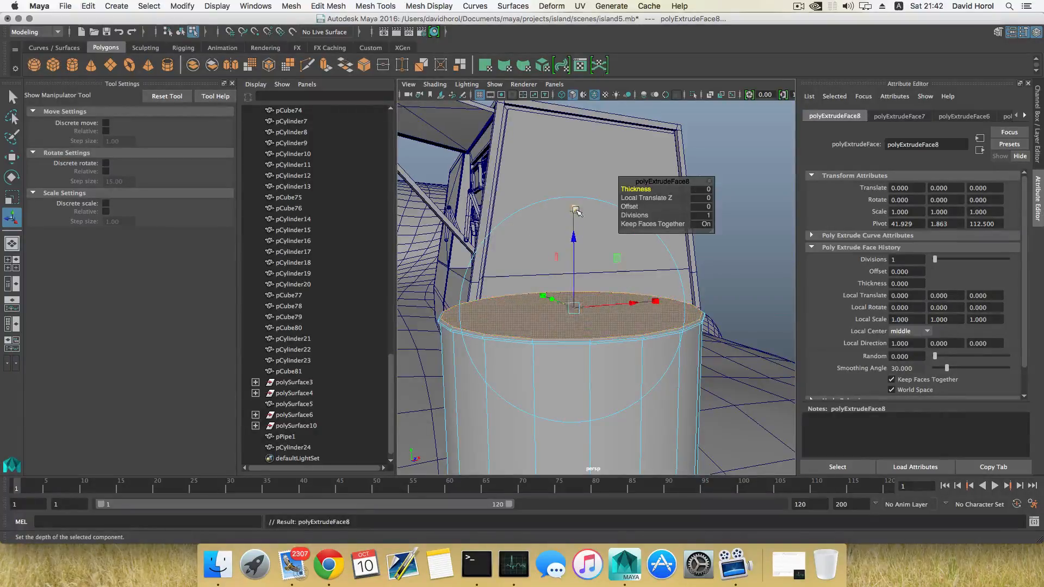
left_click_drag(575, 309, 566, 306)
left_click_drag(575, 240, 575, 246)
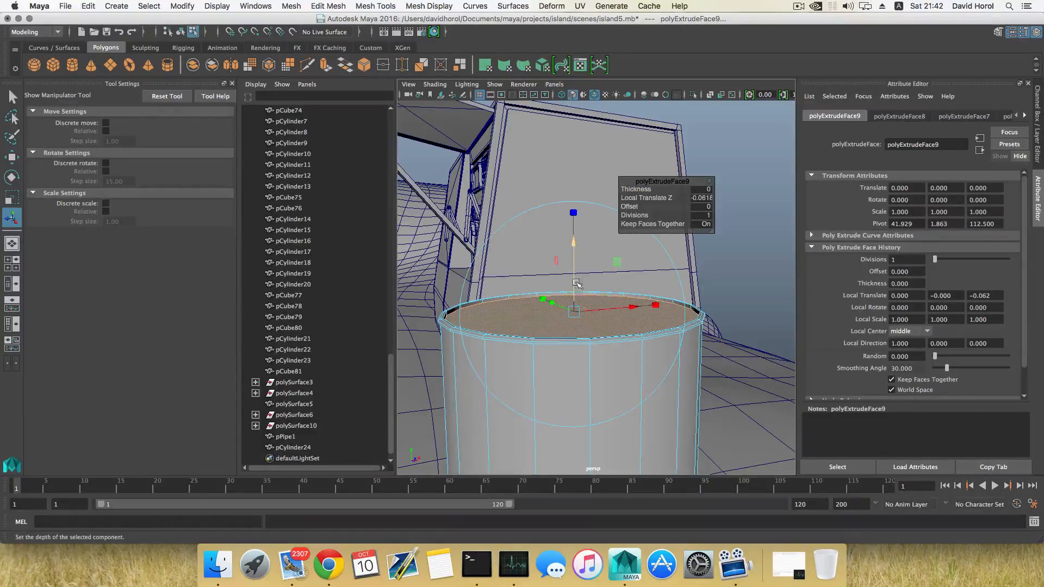
Step: Return to object selection and insert a horizontal edge loop around the middle of the cylinder's side wall
key("F8")
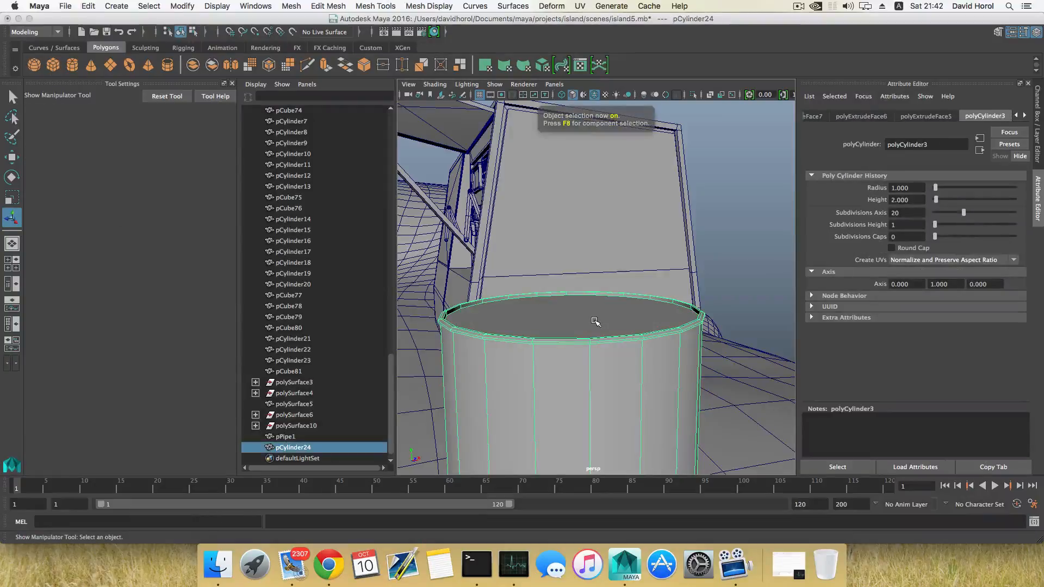
key("3")
scroll(598, 326, "up", 5)
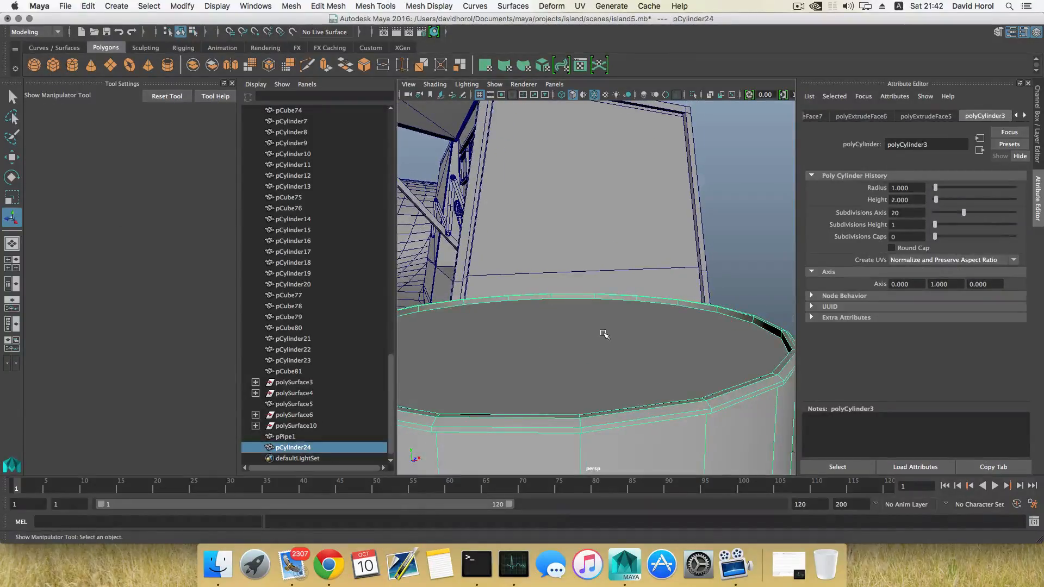
middle_click_drag(602, 334, 604, 276, "alt")
right_click_drag(614, 289, 528, 288, "alt")
middle_click_drag(584, 304, 584, 306, "alt")
right_click(584, 305)
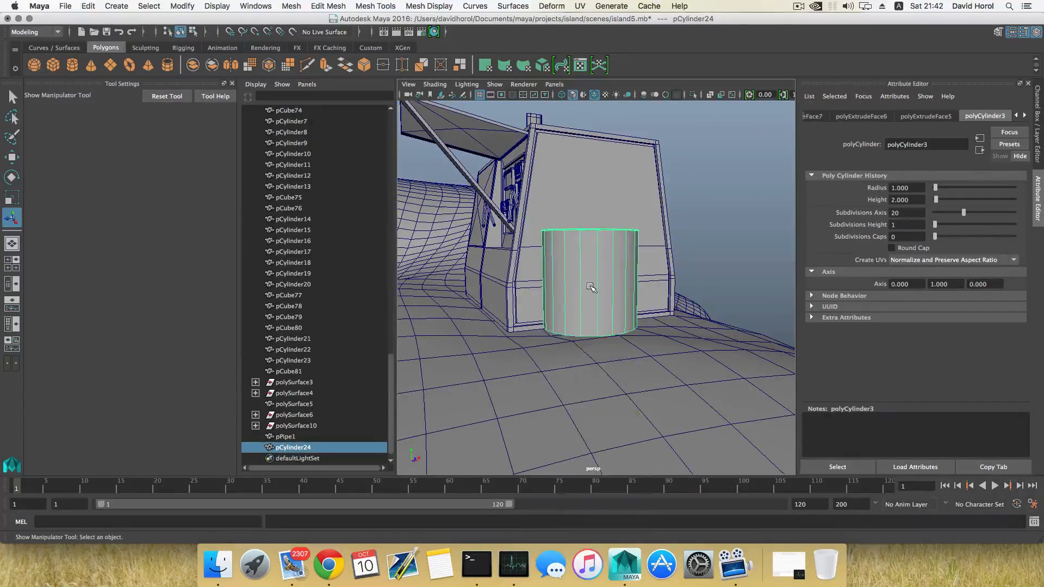
right_click_drag(589, 285, 557, 294, "shift")
left_click_drag(581, 287, 582, 277)
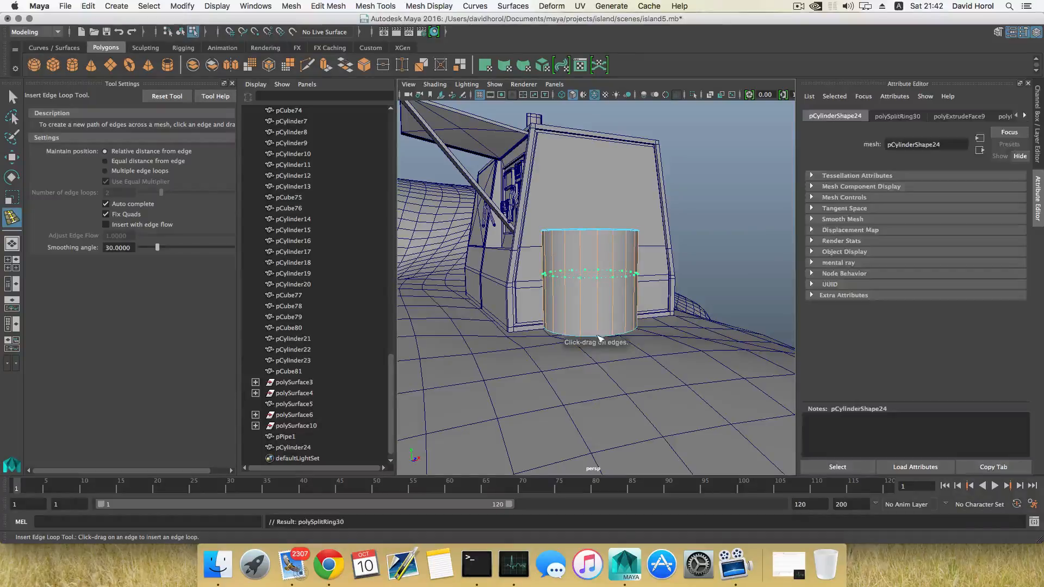
Step: Delete the cylinder's faces below the middle edge loop, keeping only the upper half
right_click_drag(597, 264, 601, 297)
left_click_drag(531, 302, 673, 369)
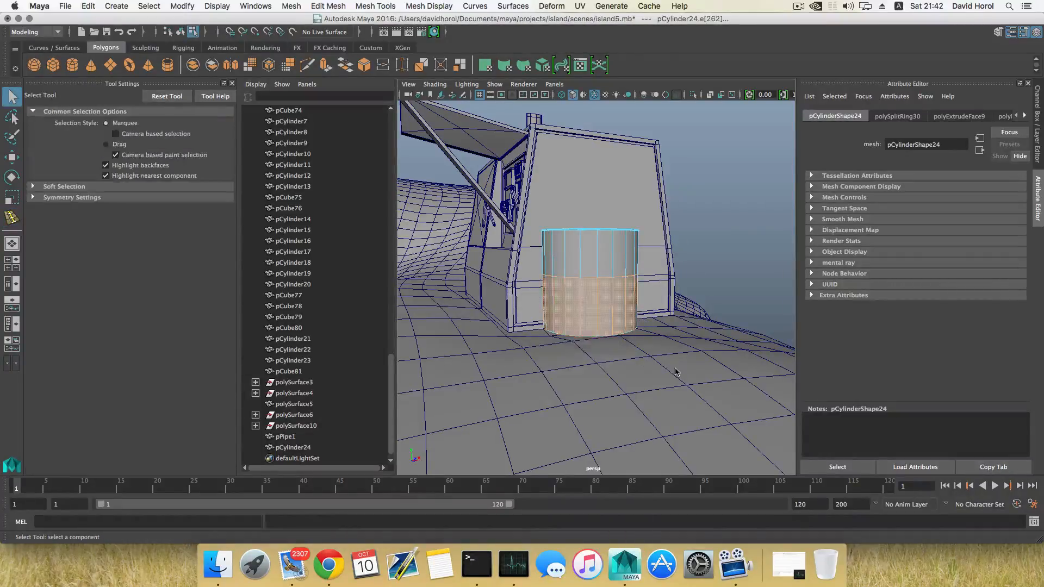
key("Delete")
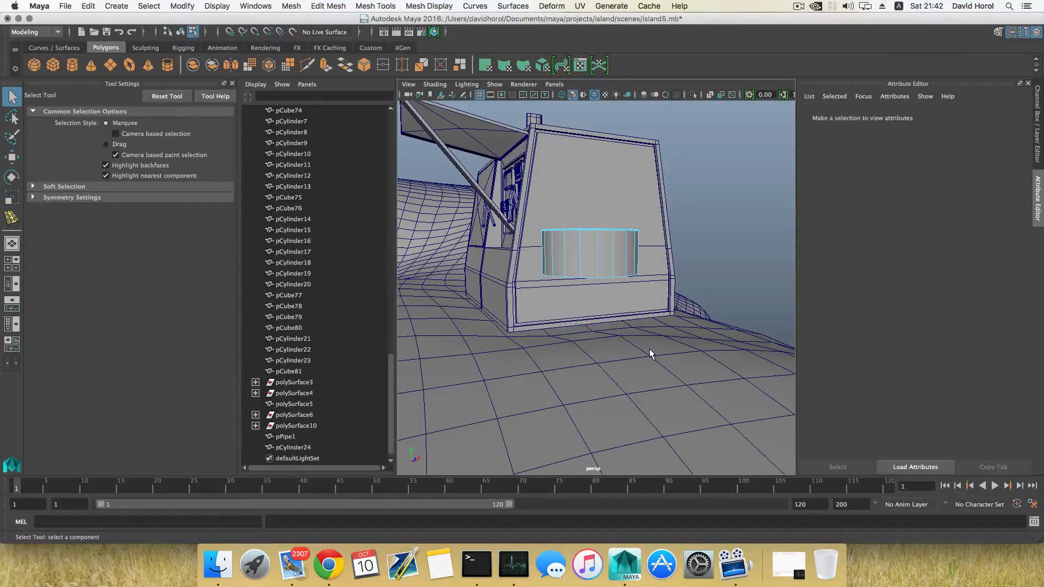
key("F8")
Step: Insert an edge loop around the cylinder's rim, close to its inner edge
left_click_drag(619, 259, 618, 267, "alt")
scroll(631, 319, "up", 10)
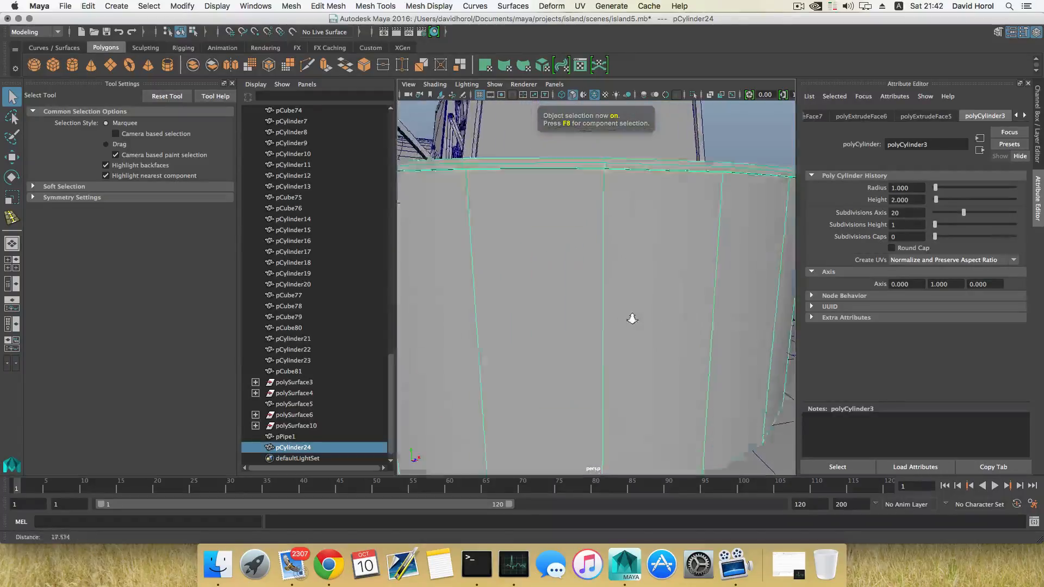
left_click_drag(631, 319, 629, 317, "alt")
scroll(615, 314, "down", 7)
middle_click_drag(615, 313, 612, 317, "alt")
left_click_drag(612, 317, 624, 326, "alt")
right_click_drag(641, 262, 576, 307)
scroll(604, 339, "up", 10)
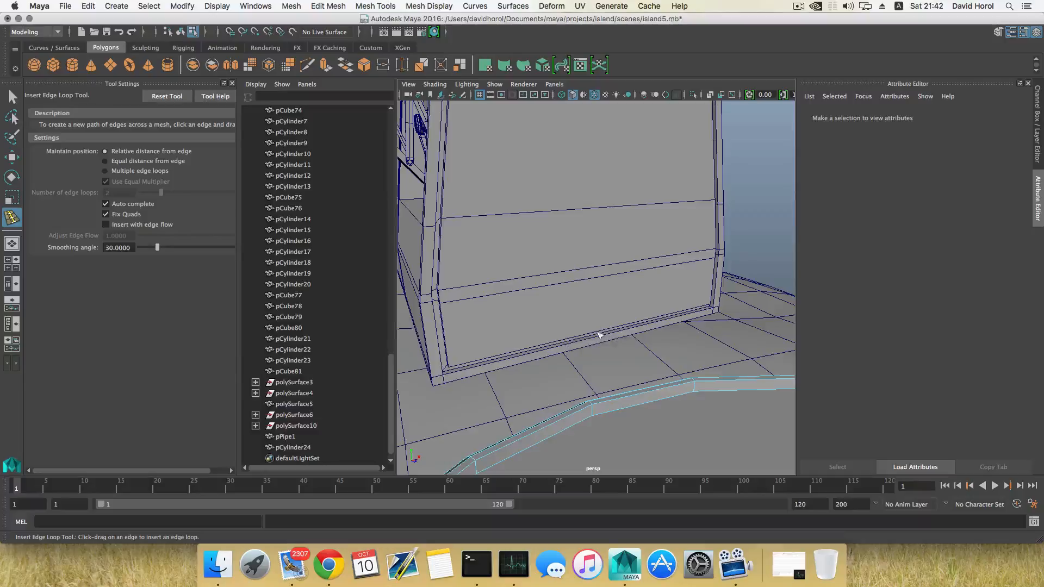
left_click_drag(601, 369, 601, 352, "alt")
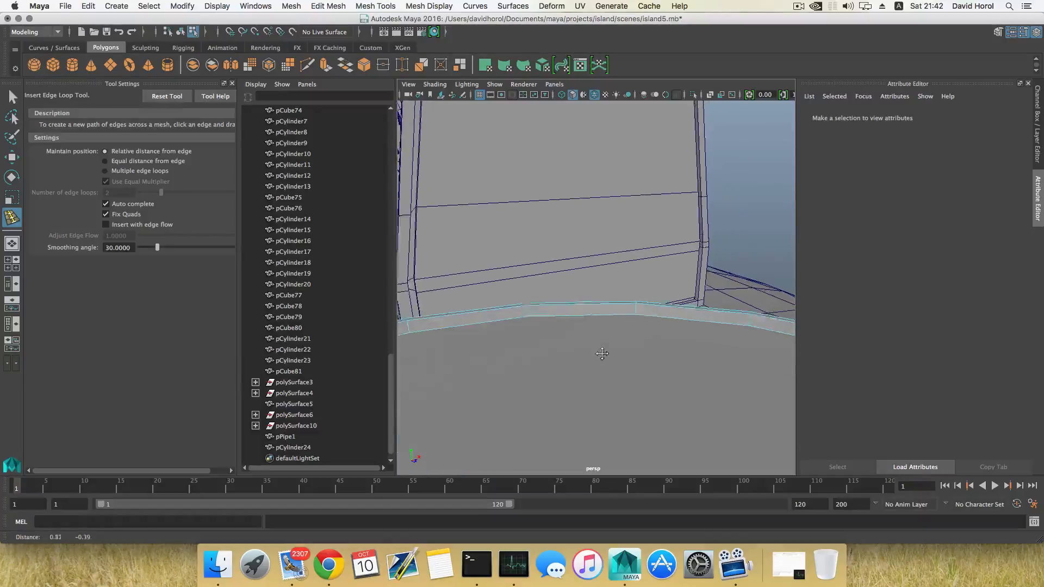
left_click(526, 314)
scroll(527, 311, "up", 3)
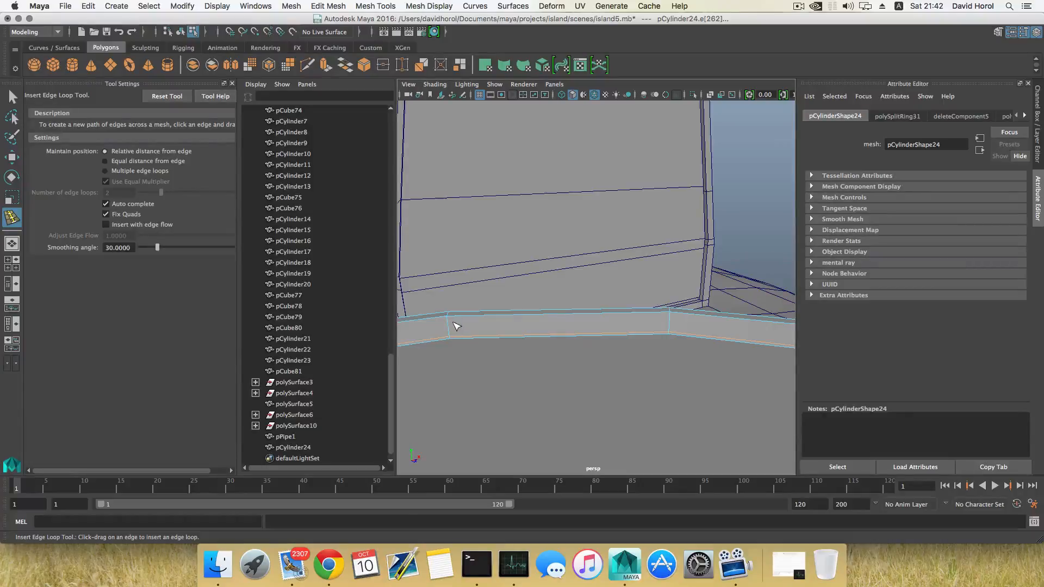
Step: Select a cross edge of the rim and split its whole edge ring through the middle
right_click_drag(453, 262, 461, 240)
right_click_drag(653, 263, 654, 229)
key("q")
left_click(670, 323)
right_click_drag(669, 321, 660, 349, "ctrl")
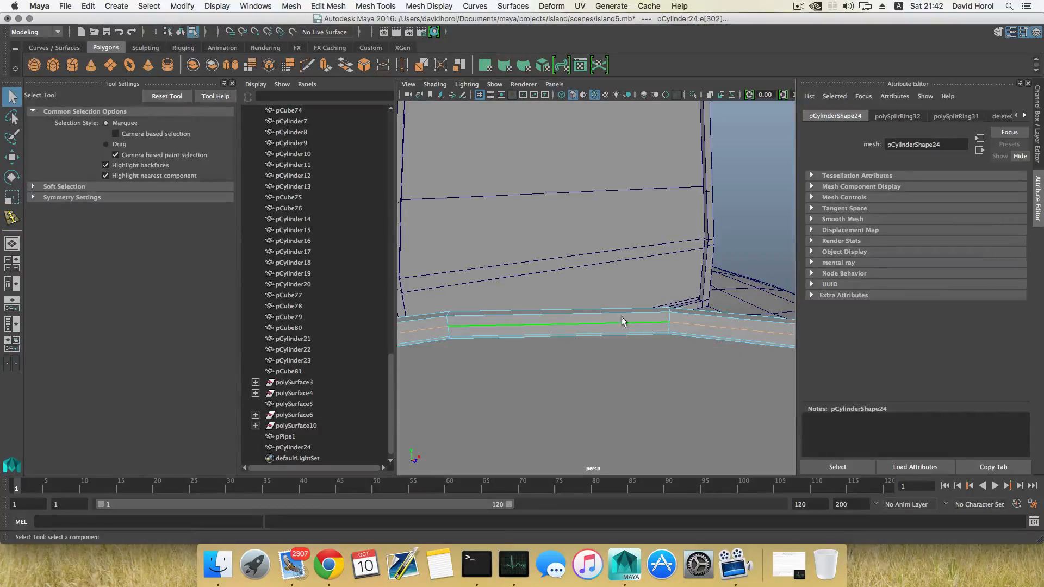
Step: Scale the new middle rim loop slightly inward along X and Z and return to object selection
scroll(587, 322, "down", 5)
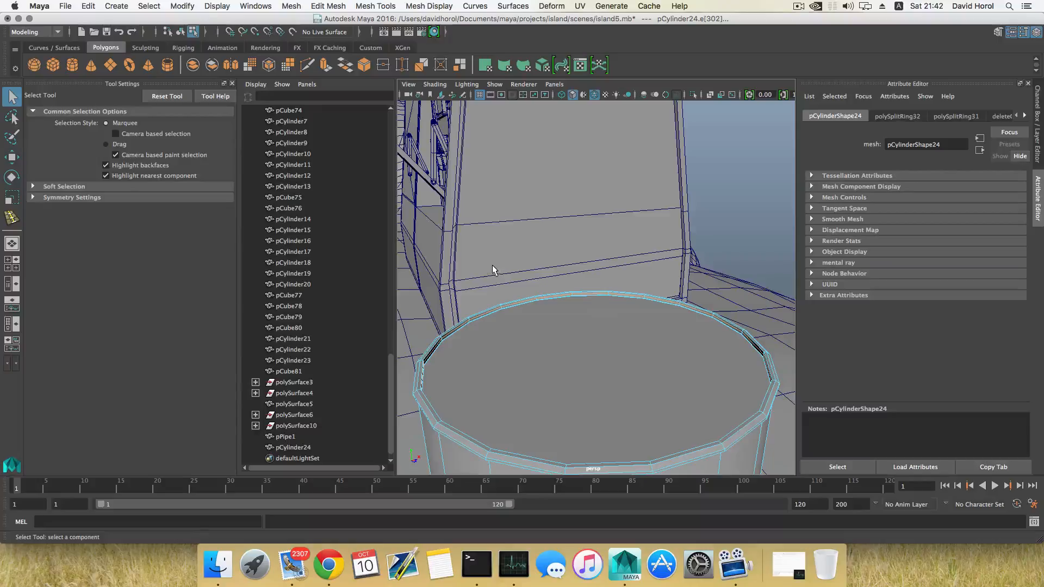
key("r")
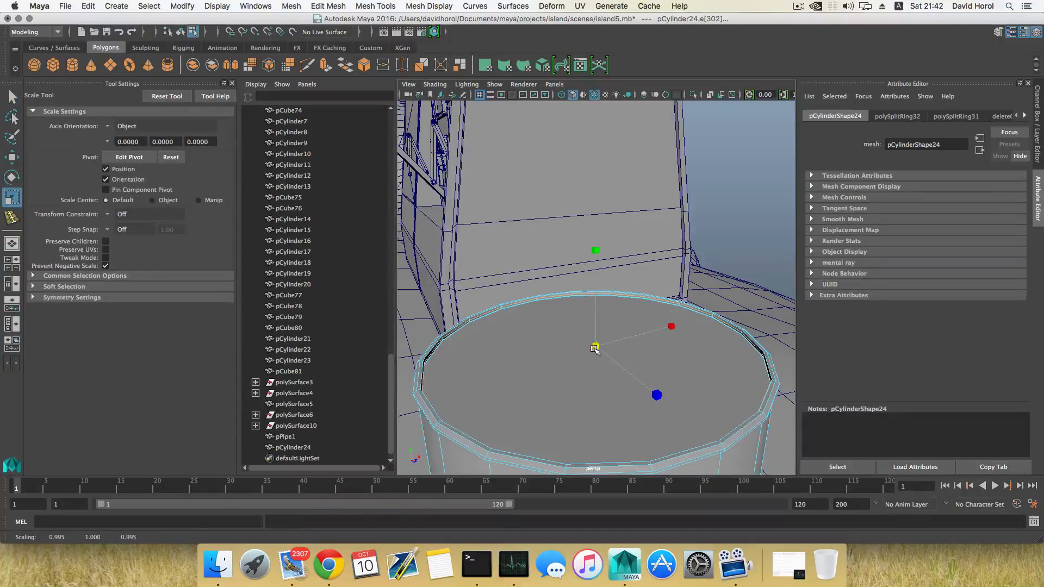
left_click_drag(594, 348, 512, 380)
scroll(601, 354, "up", 10)
scroll(617, 367, "down", 10)
middle_click_drag(512, 380, 560, 334, "alt")
scroll(617, 327, "up", 4)
scroll(617, 327, "up", 10)
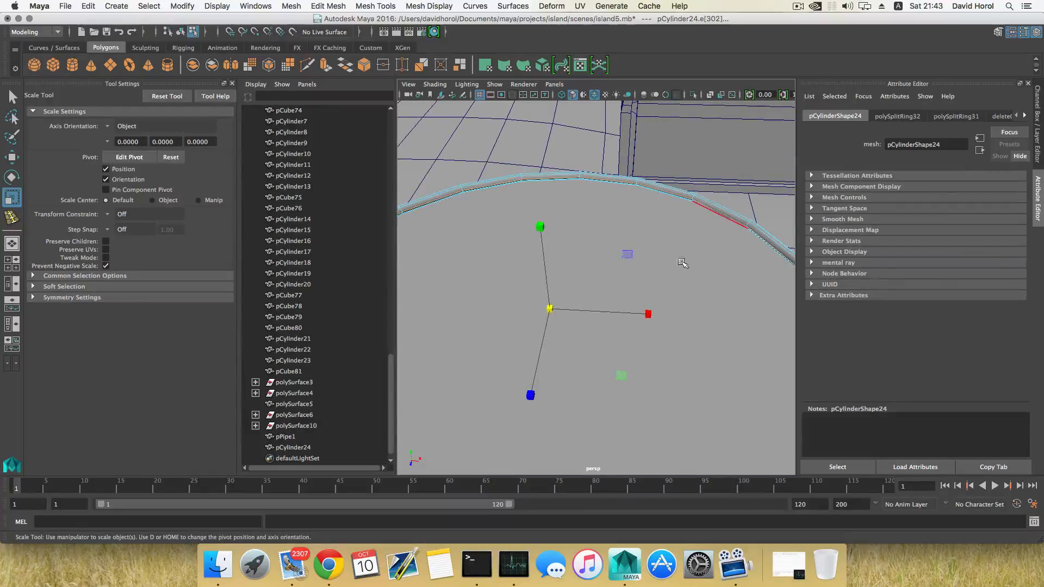
left_click_drag(709, 241, 689, 254, "alt")
key("F8")
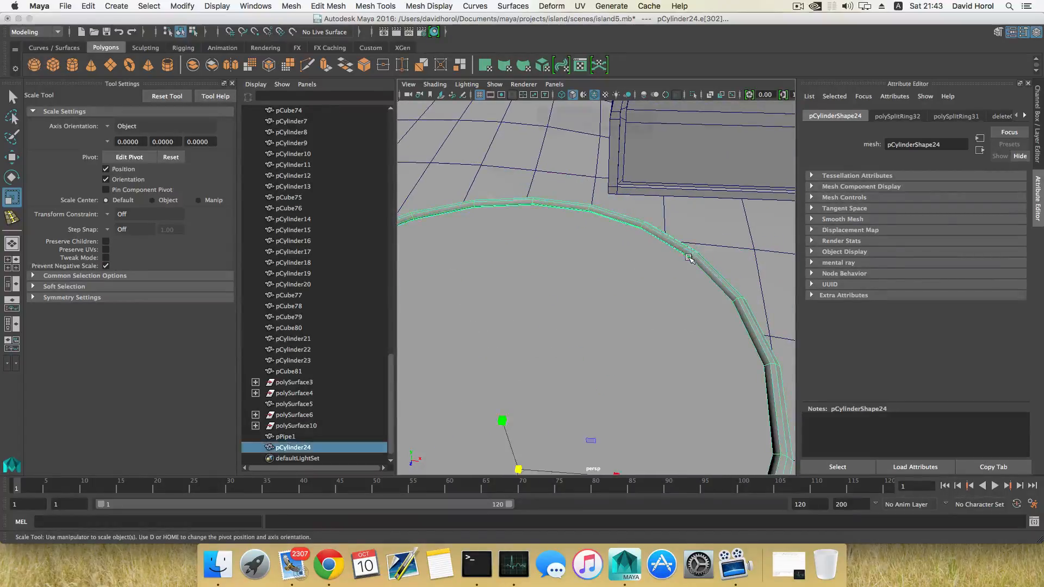
mouse_move(656, 260)
right_mouse_down("alt")
mouse_move(663, 233)
mouse_move(656, 274)
mouse_move(677, 261)
mouse_move(657, 264)
mouse_move(661, 278)
right_mouse_up("alt")
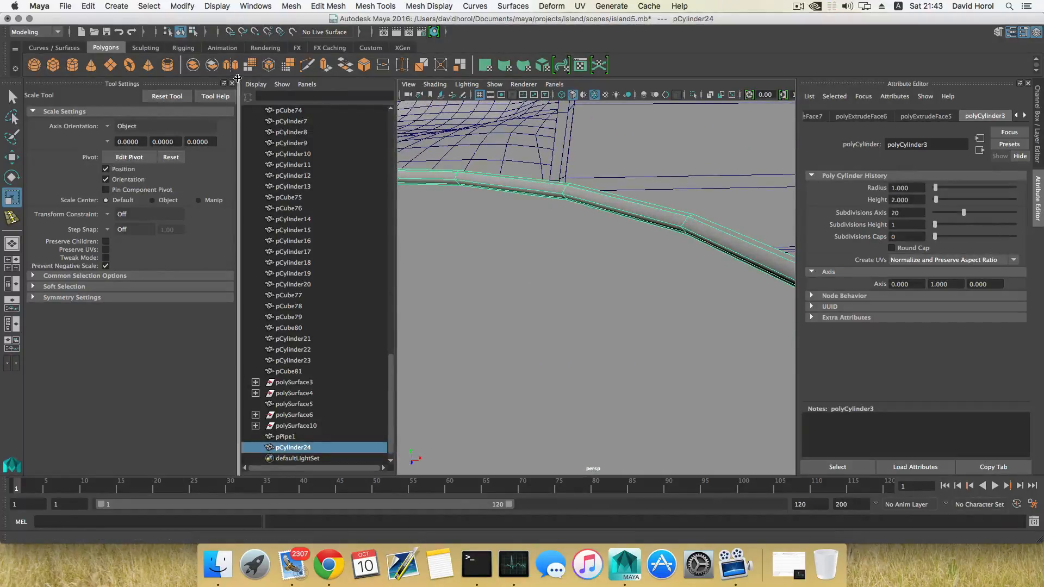
Step: Close the tool settings and insert supporting edge loops around the dark inner wall of the rim, undoing a misplaced one
left_click(232, 83)
right_click_drag(557, 203, 513, 217, "shift")
left_click_drag(624, 192, 623, 193)
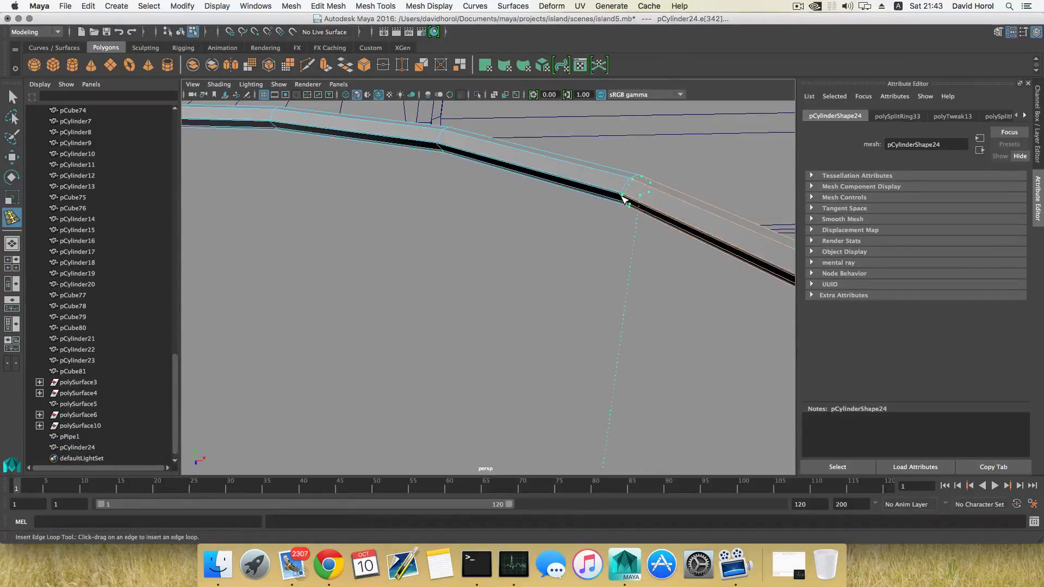
key("z")
left_click_drag(625, 202, 625, 198)
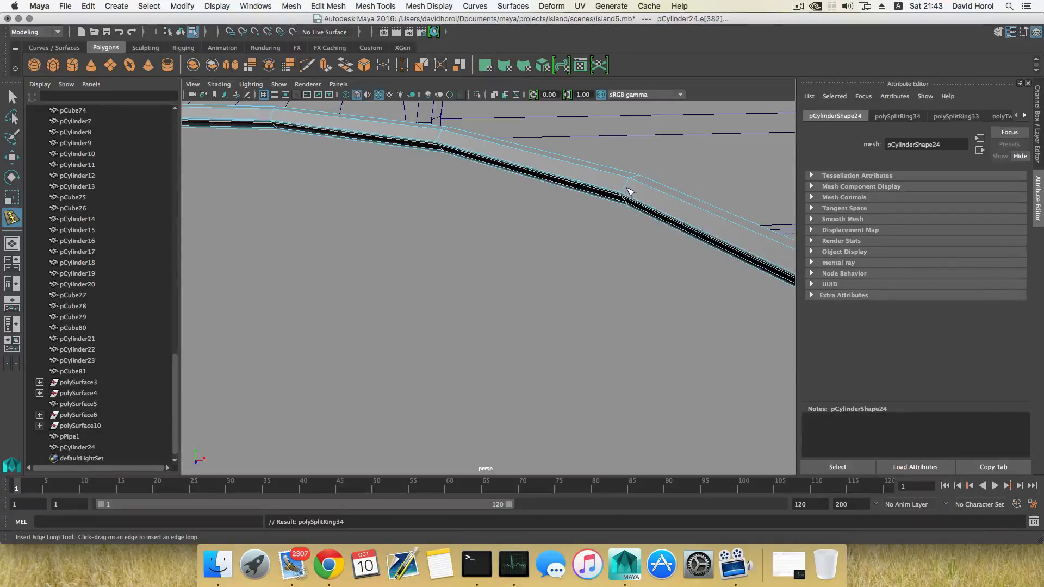
scroll(624, 195, "up", 5)
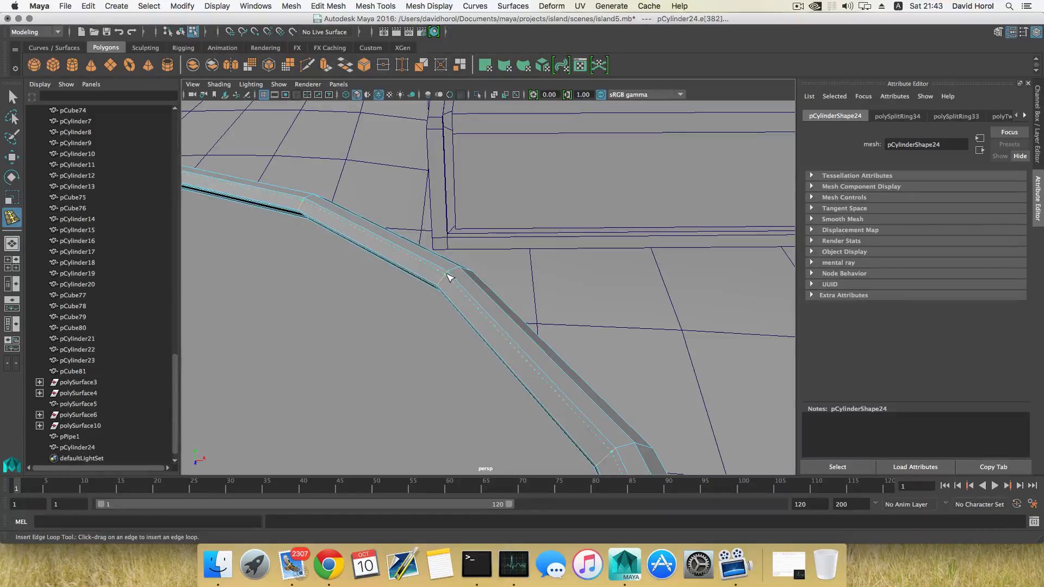
Step: Insert an edge loop along the top of the rim and undo the extra loop beside it
left_click(449, 276)
left_click(451, 269)
key("super+z")
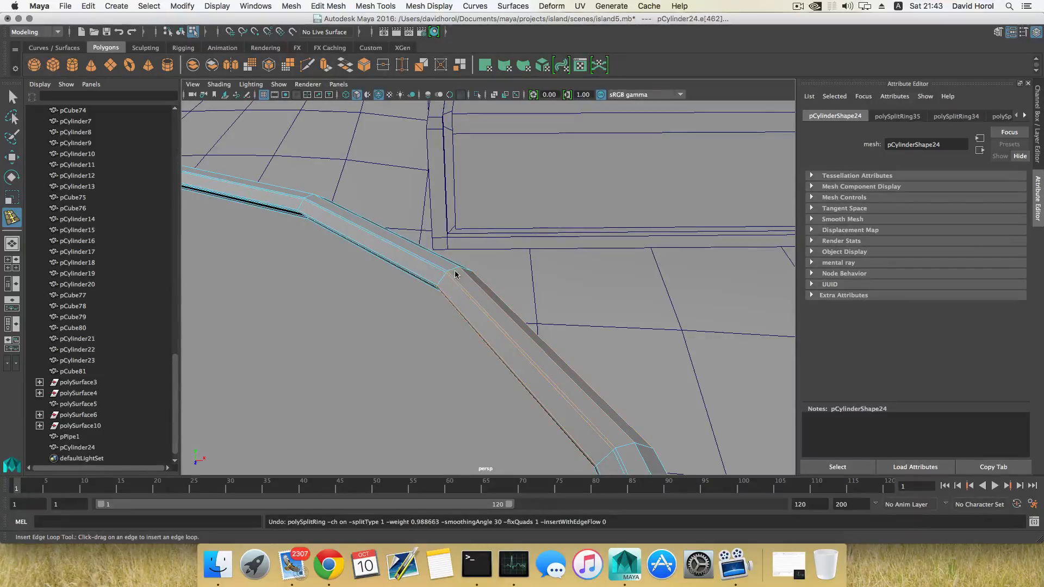
Step: Try another edge loop next to the existing one on top of the rim and undo the attempts
left_click_drag(453, 270, 453, 269)
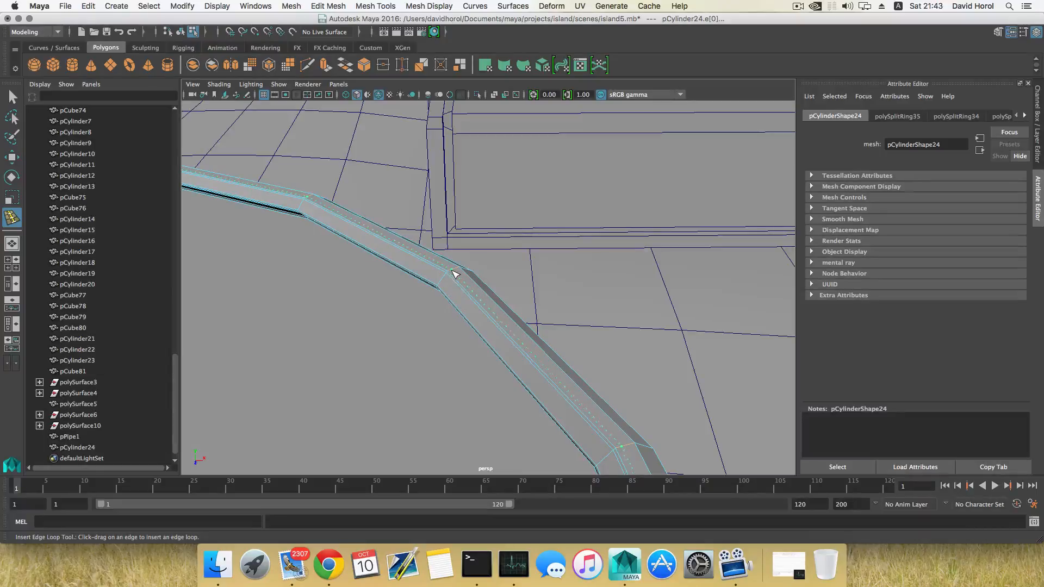
left_click_drag(452, 270, 454, 276)
key("super+z")
key("super+z")
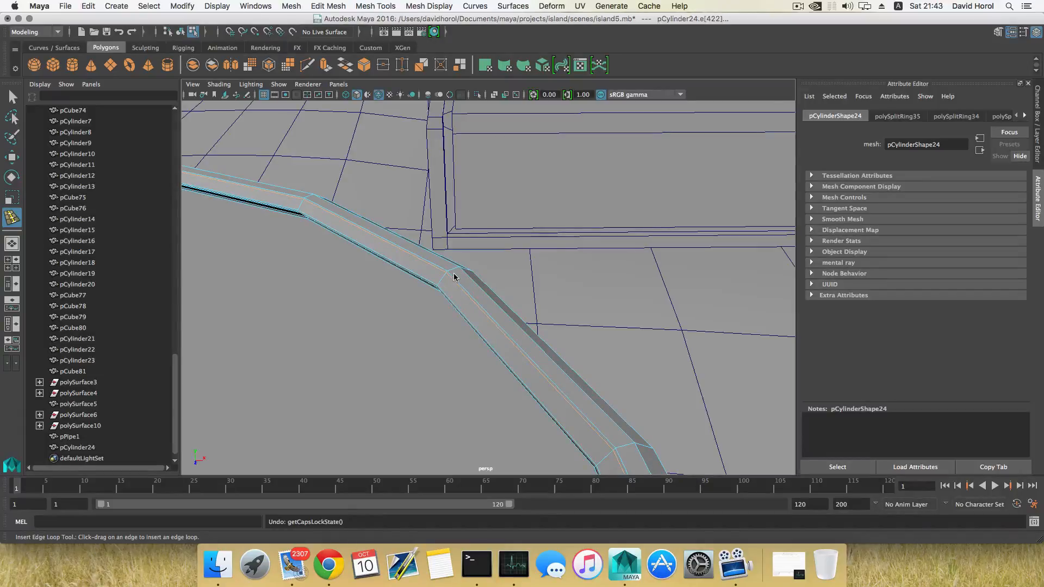
key("super+z")
Step: Select the whole cylinder in object mode, preview it smoothed, and examine its rim and side wall
key("F8")
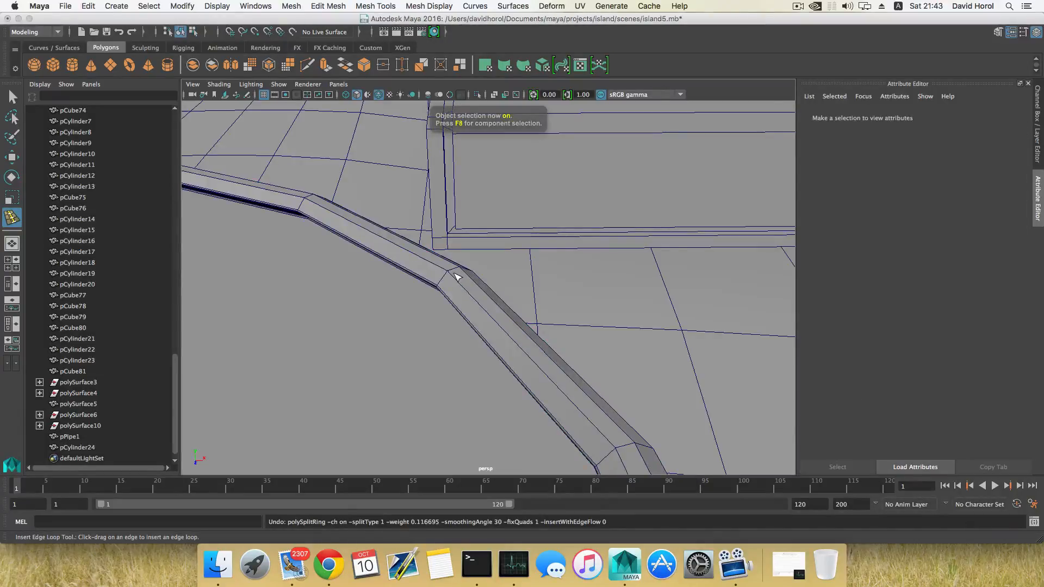
key("q")
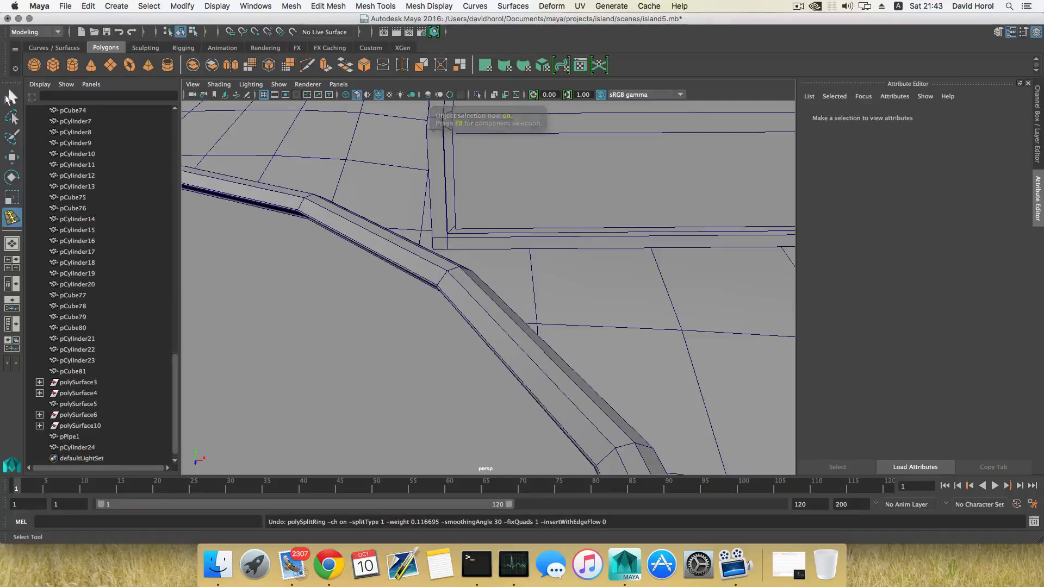
left_click(459, 301)
key("3")
left_click_drag(481, 301, 447, 298, "alt")
scroll(454, 284, "up", 5)
scroll(454, 285, "down", 10)
scroll(408, 298, "down", 5)
scroll(426, 297, "up", 3)
middle_click_drag(427, 299, 430, 289, "alt")
left_click_drag(429, 288, 427, 276, "alt")
middle_click_drag(428, 275, 426, 298, "alt")
left_click_drag(426, 298, 417, 277, "alt")
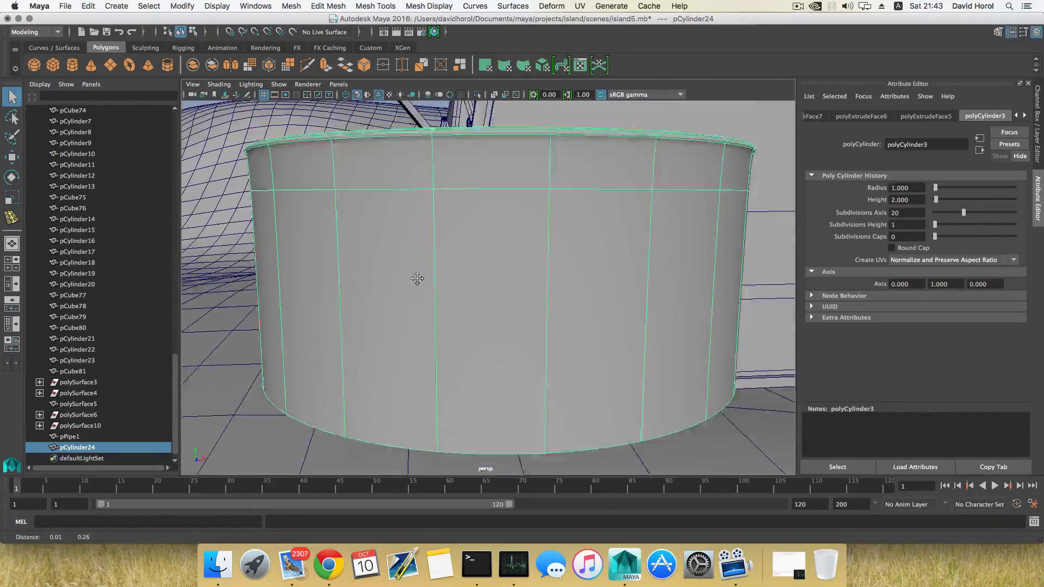
Step: Select the edge loop where the side wall meets the underside of the rim and move it down slightly
scroll(417, 280, "up", 5)
scroll(416, 279, "up", 3)
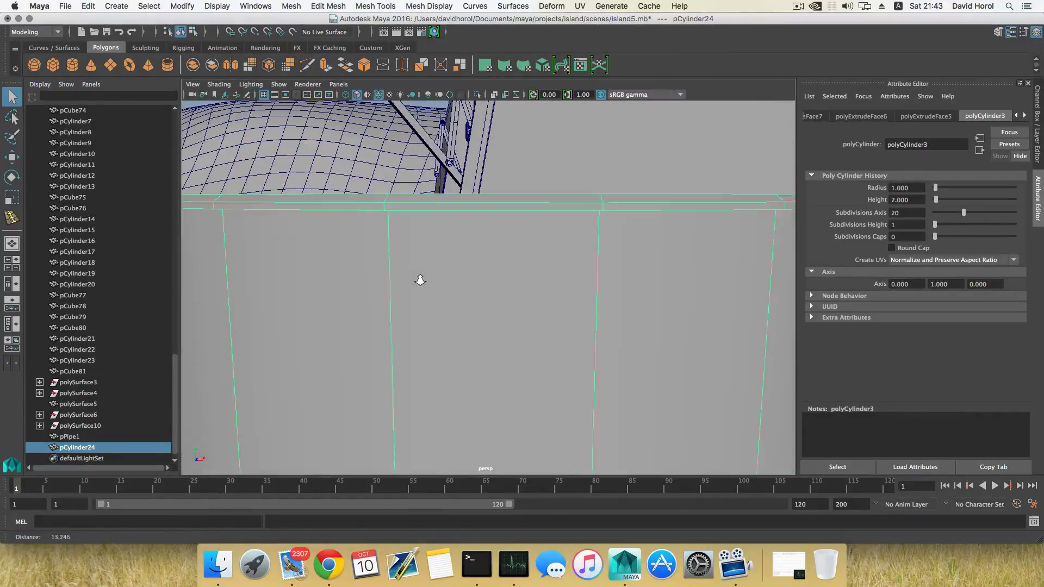
middle_click_drag(420, 279, 424, 260, "alt")
middle_click_drag(418, 223, 416, 244, "alt")
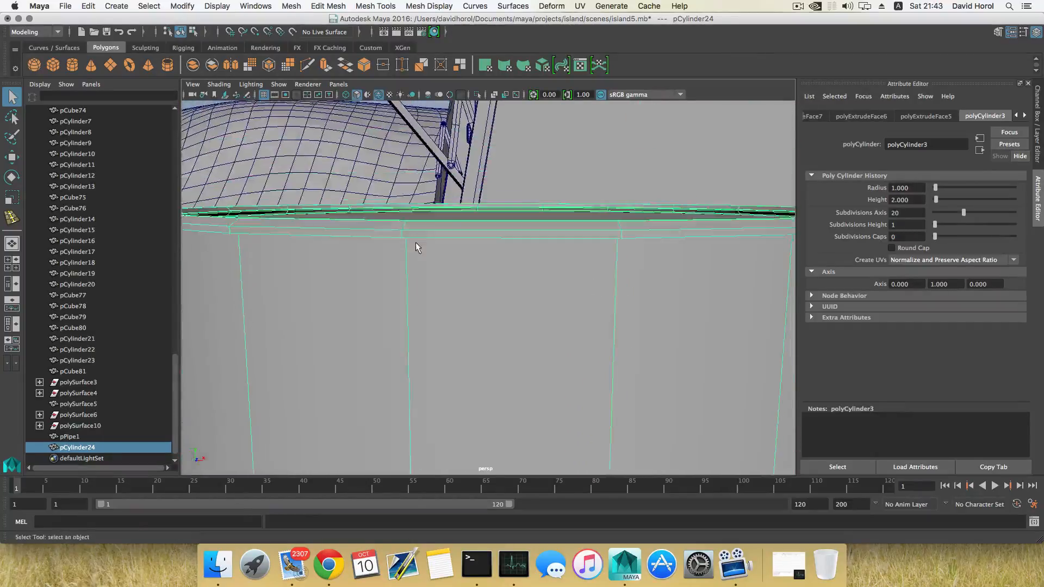
left_click_drag(416, 245, 416, 226, "alt")
middle_click_drag(416, 226, 418, 292, "alt")
scroll(410, 288, "up", 3)
left_click_drag(415, 294, 414, 289, "alt")
middle_click_drag(409, 265, 416, 273, "alt")
mouse_move(384, 198)
right_mouse_down()
mouse_move(380, 168)
mouse_move(341, 174)
mouse_move(383, 189)
right_mouse_up()
left_click(378, 159)
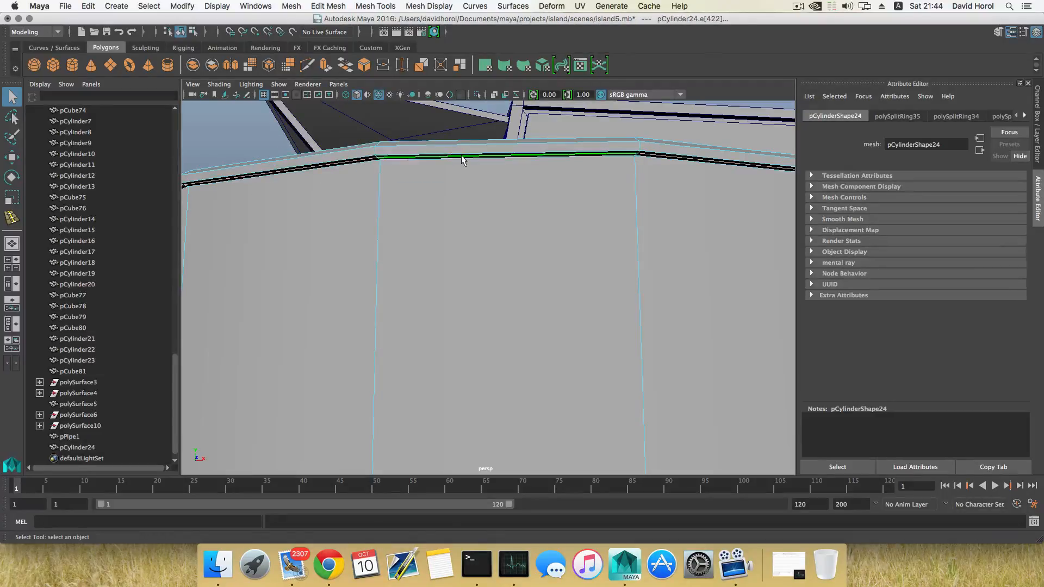
key("w")
left_click_drag(510, 179, 510, 182)
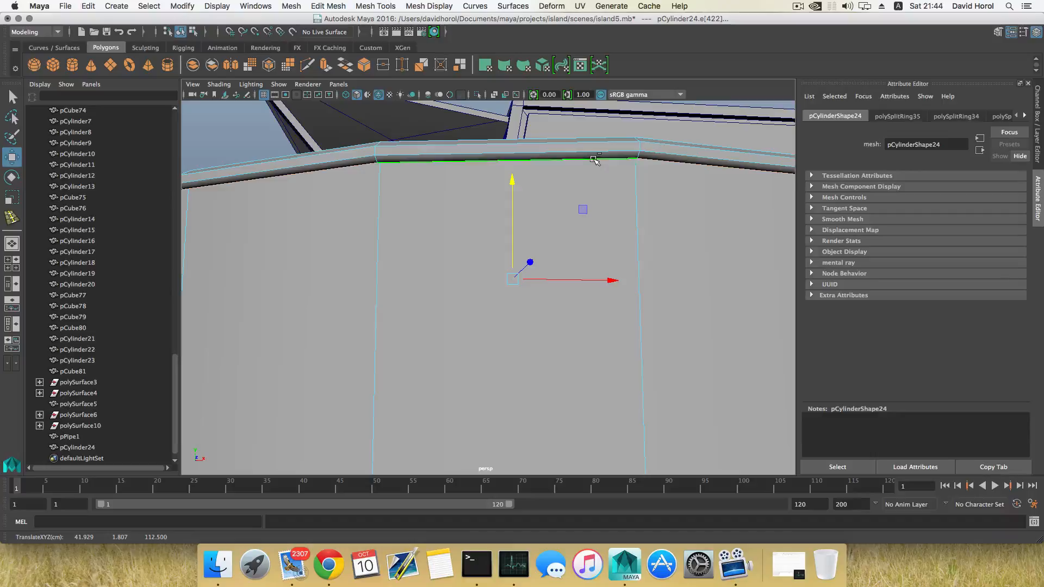
Step: Bevel the edge loop under the rim with 2 segments and preview the cylinder smoothed in object mode
right_click_drag(595, 159, 576, 179, "shift")
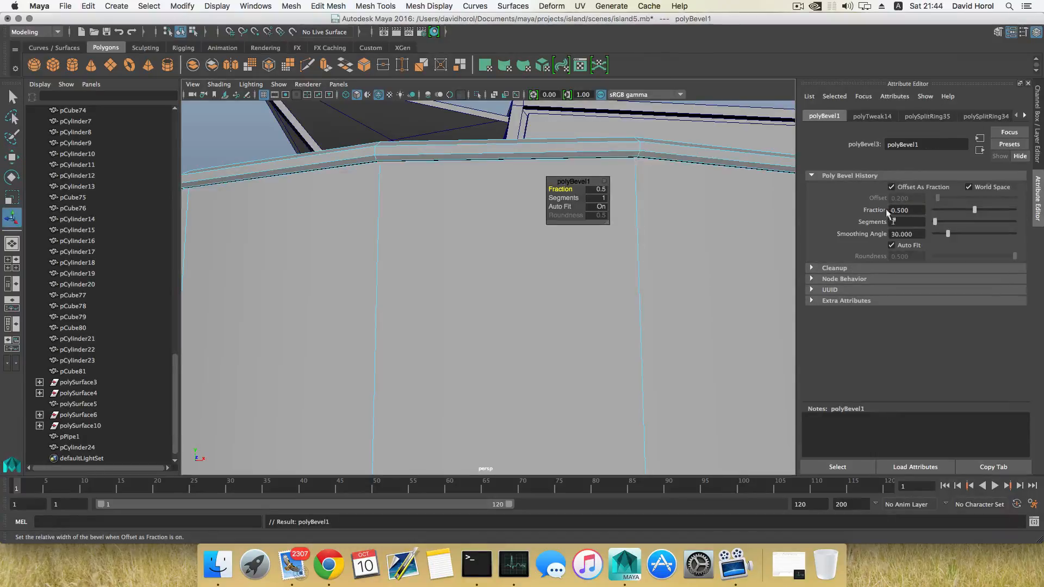
left_click_drag(936, 222, 940, 223)
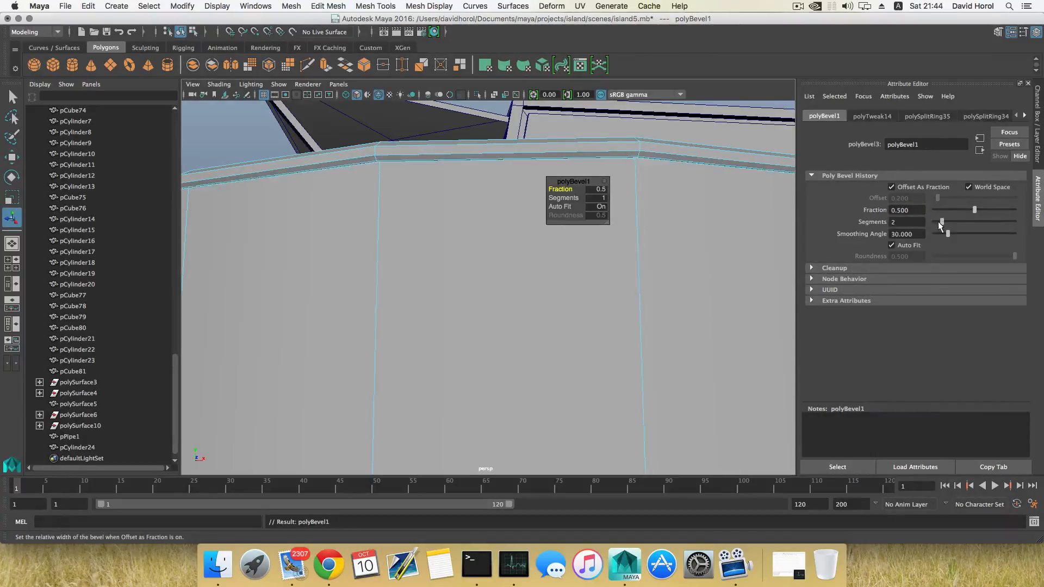
left_click_drag(638, 187, 626, 158, "alt")
middle_click_drag(627, 158, 631, 276, "alt")
mouse_move(631, 277)
left_mouse_down("alt")
mouse_move(615, 222)
mouse_move(629, 318)
mouse_move(615, 286)
left_mouse_up("alt")
right_click_drag(614, 286, 630, 297, "alt")
left_click_drag(631, 296, 500, 273, "alt")
scroll(613, 298, "down", 8)
scroll(500, 273, "up", 5)
key("3")
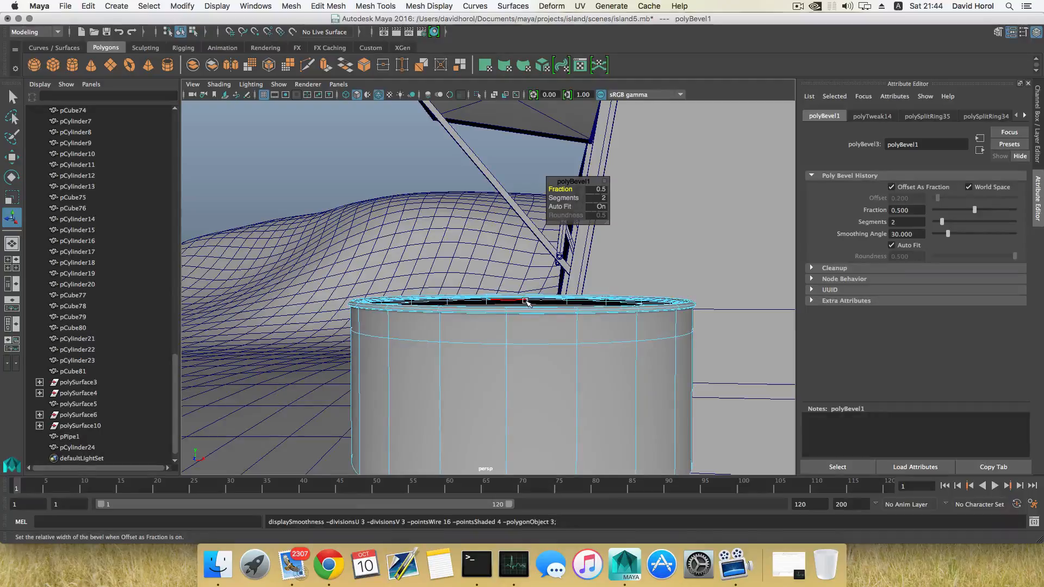
key("F8")
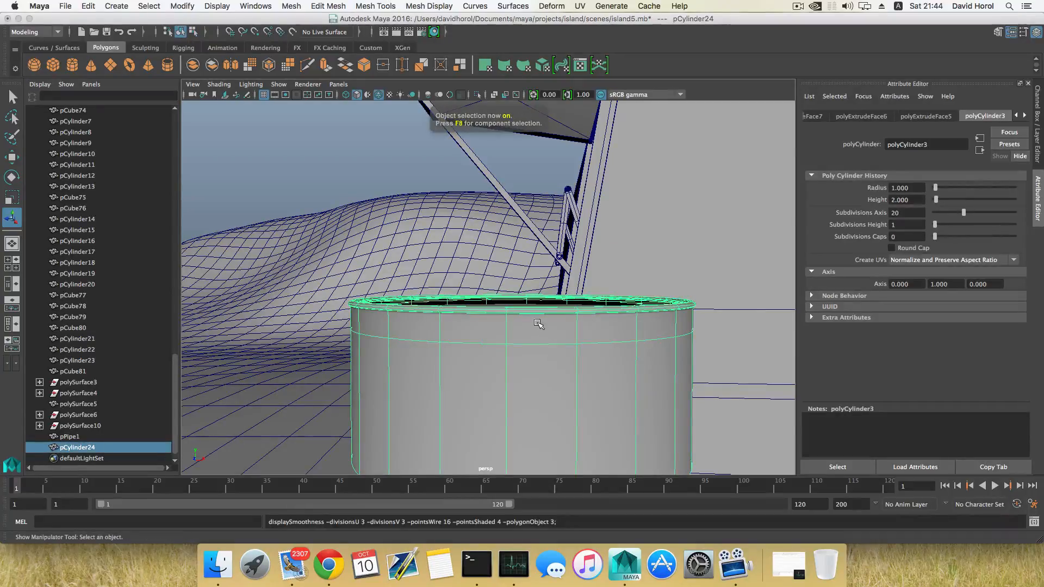
Step: Examine the smoothed cylinder's rim, side wall, top surface and lower edge from several angles
left_click_drag(538, 326, 519, 270, "alt")
right_click_drag(520, 270, 550, 260, "alt")
middle_click_drag(550, 259, 549, 296, "alt")
right_click_drag(550, 296, 570, 308, "alt")
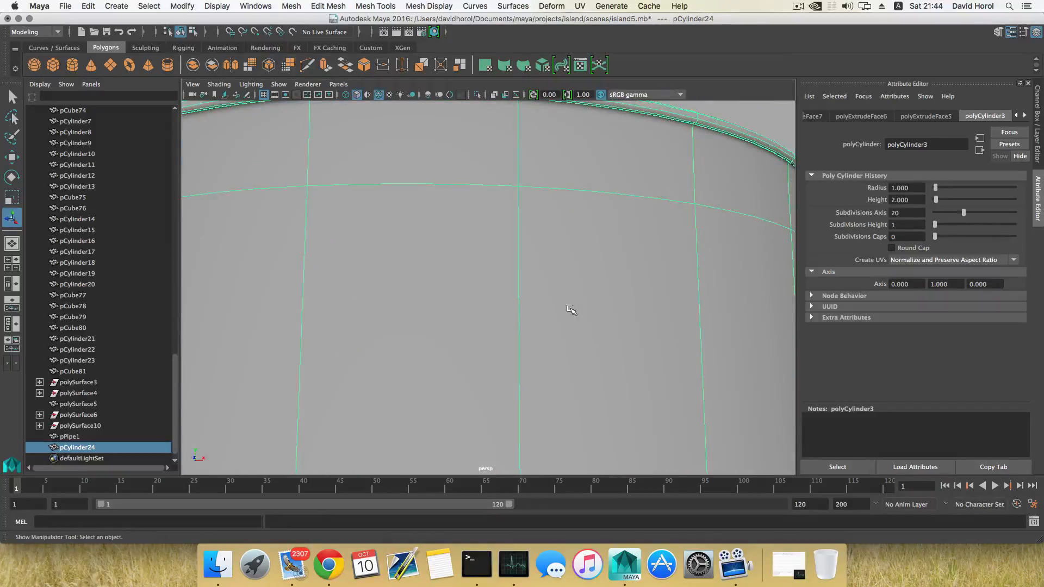
scroll(565, 298, "down", 5)
scroll(565, 298, "down", 5)
left_click_drag(565, 297, 524, 348, "alt")
middle_click_drag(524, 348, 543, 277, "alt")
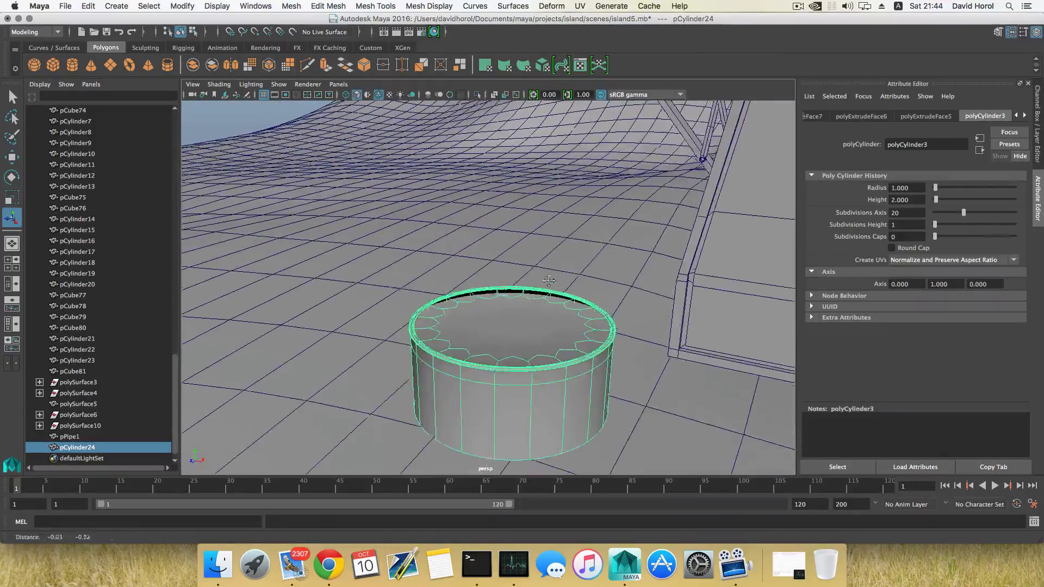
left_click_drag(544, 277, 542, 256, "alt")
left_click_drag(492, 278, 512, 263, "alt")
right_click_drag(512, 263, 560, 298, "alt")
middle_click_drag(560, 298, 508, 279, "alt")
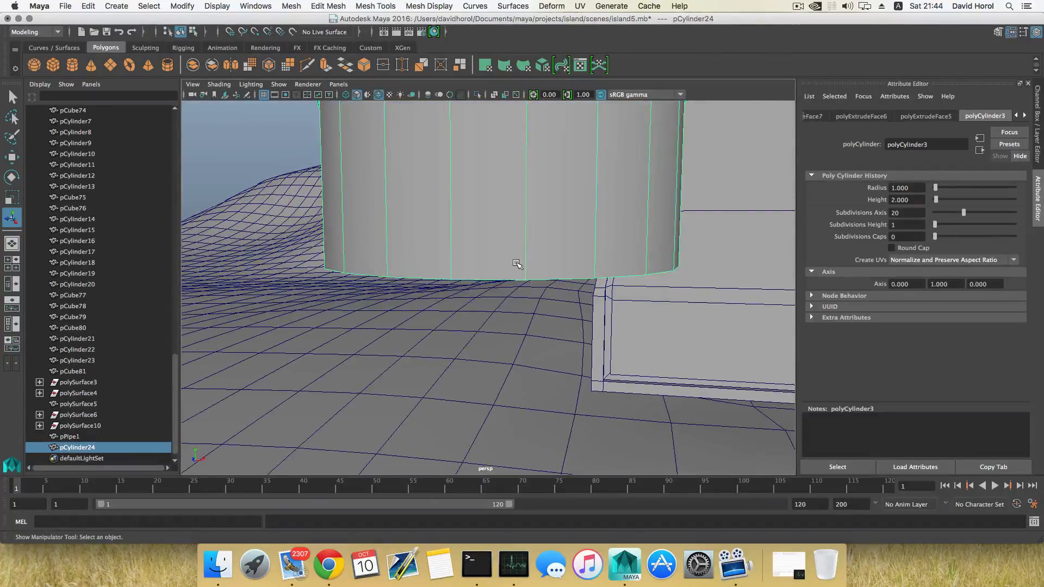
scroll(517, 264, "down", 5)
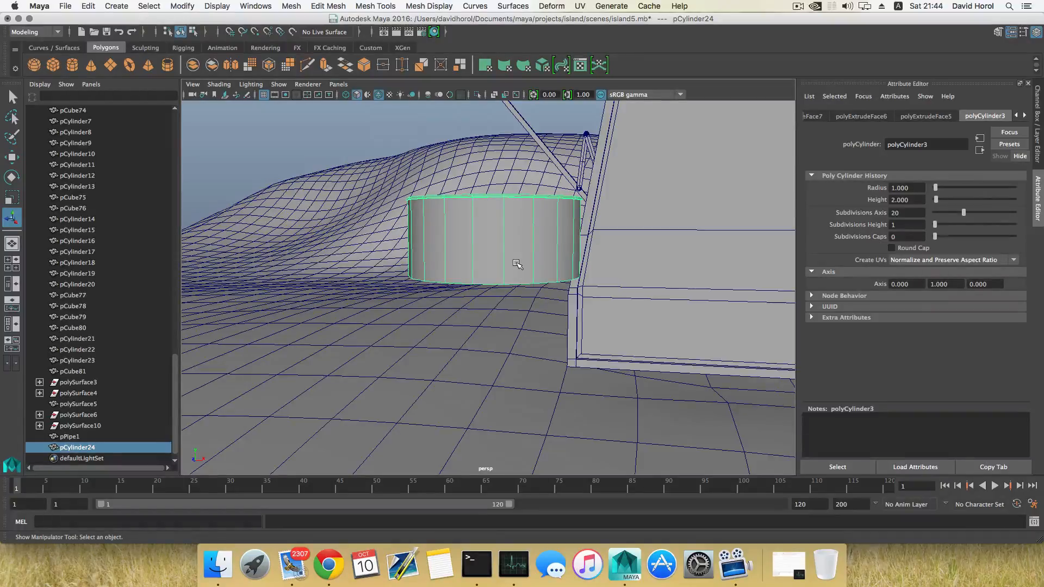
Step: Duplicate the rimmed cylinder and rotate the copy upside down so it sits below the original
key("super+d")
key("e")
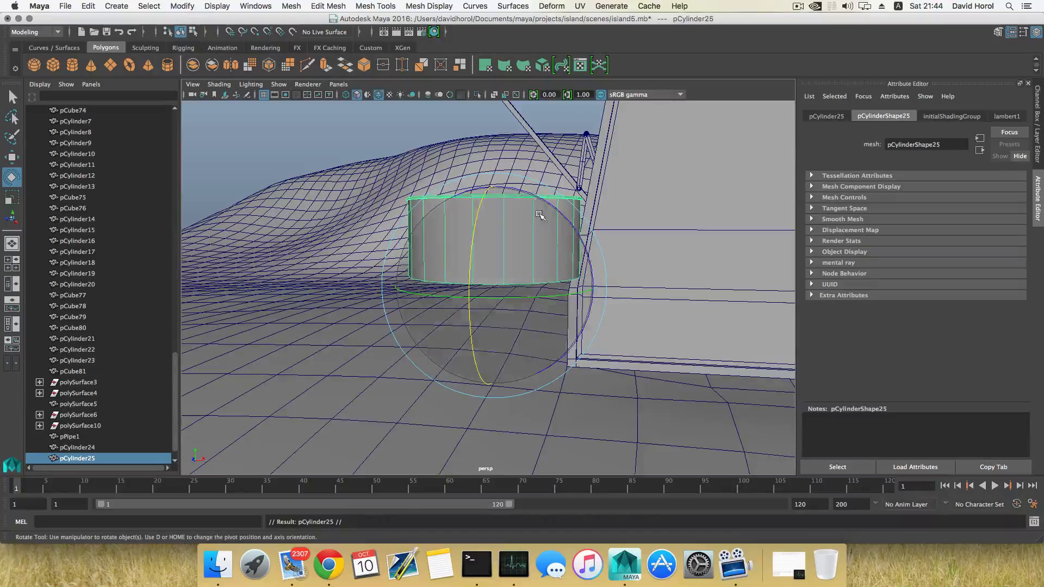
left_click_drag(540, 215, 505, 386, "alt")
left_click_drag(468, 346, 479, 345, "alt")
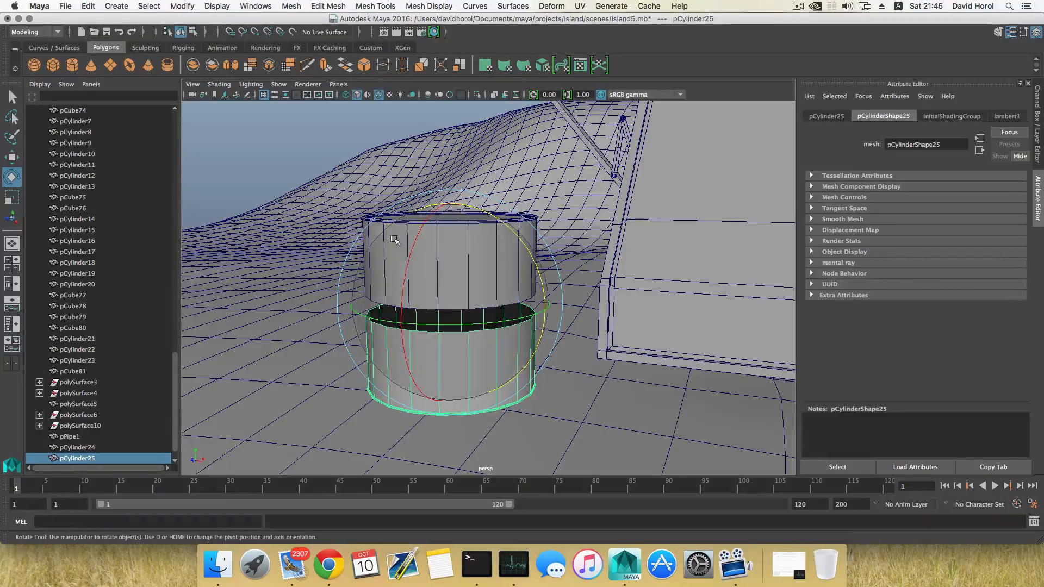
Step: Select both cylinder halves and combine them into one mesh
key("q")
left_click(385, 228, "shift")
left_click(292, 6)
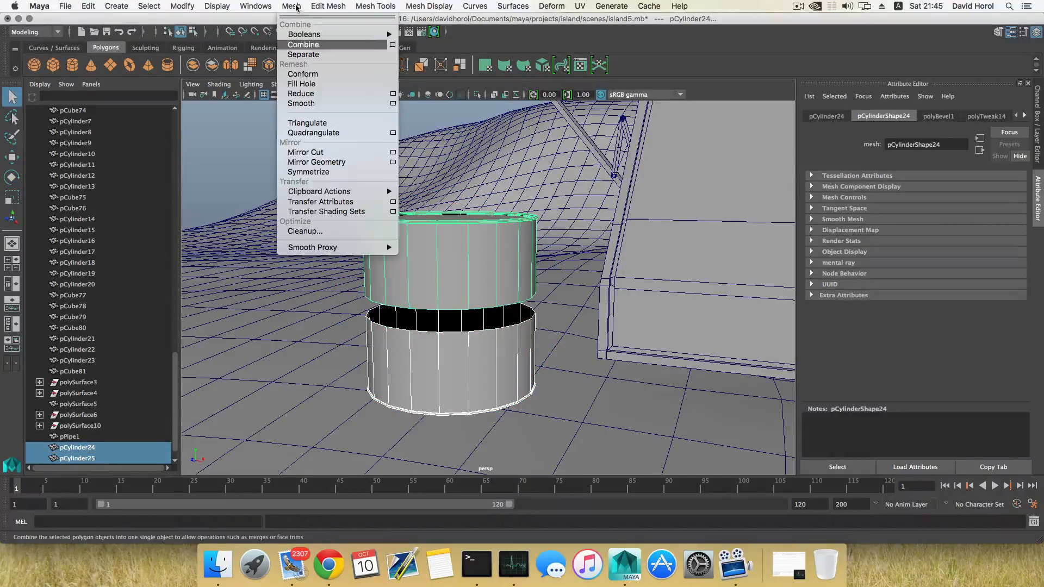
left_click(309, 49)
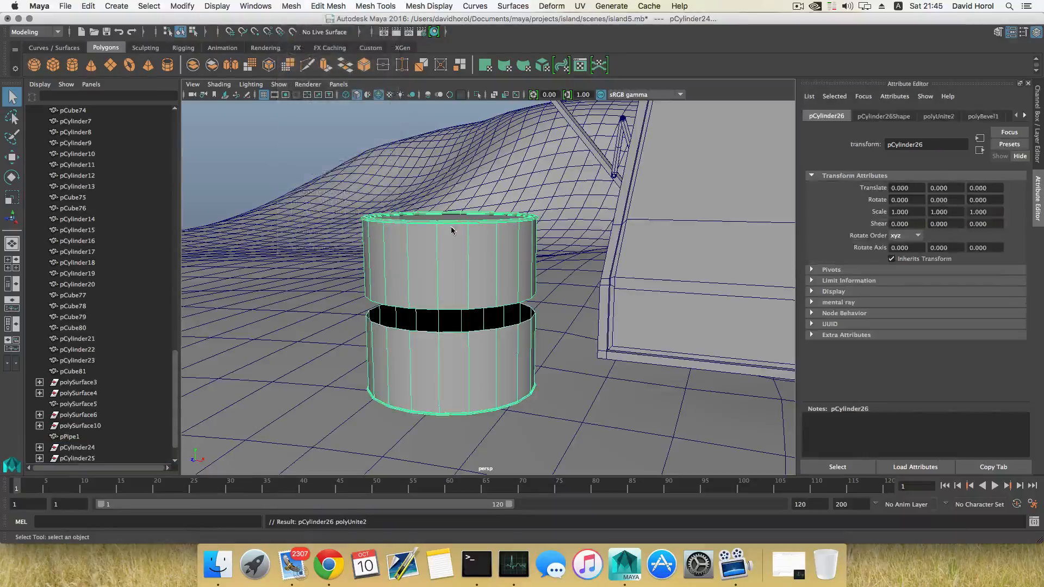
left_click_drag(437, 256, 441, 251, "alt")
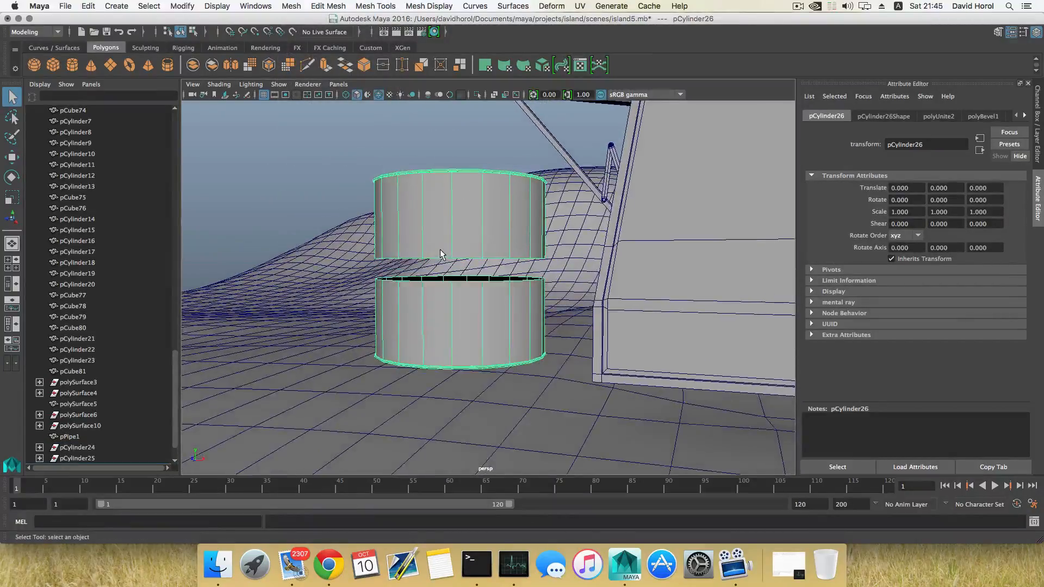
Step: Select the facing border vertices of both halves and scale them flat vertically to close the gap
right_click_drag(442, 238, 411, 239)
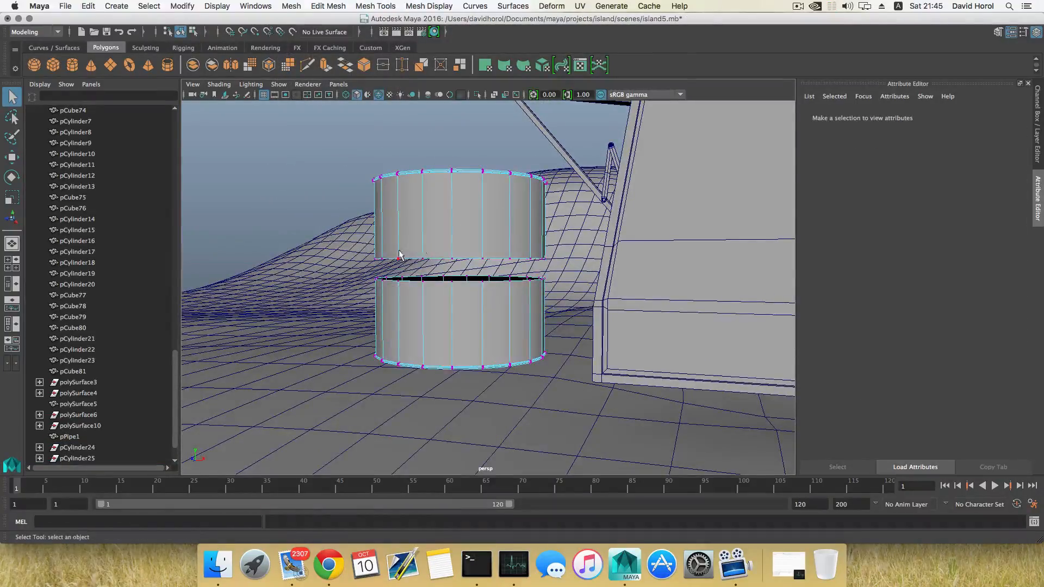
left_click_drag(412, 239, 361, 245, "alt")
left_click_drag(306, 227, 553, 308)
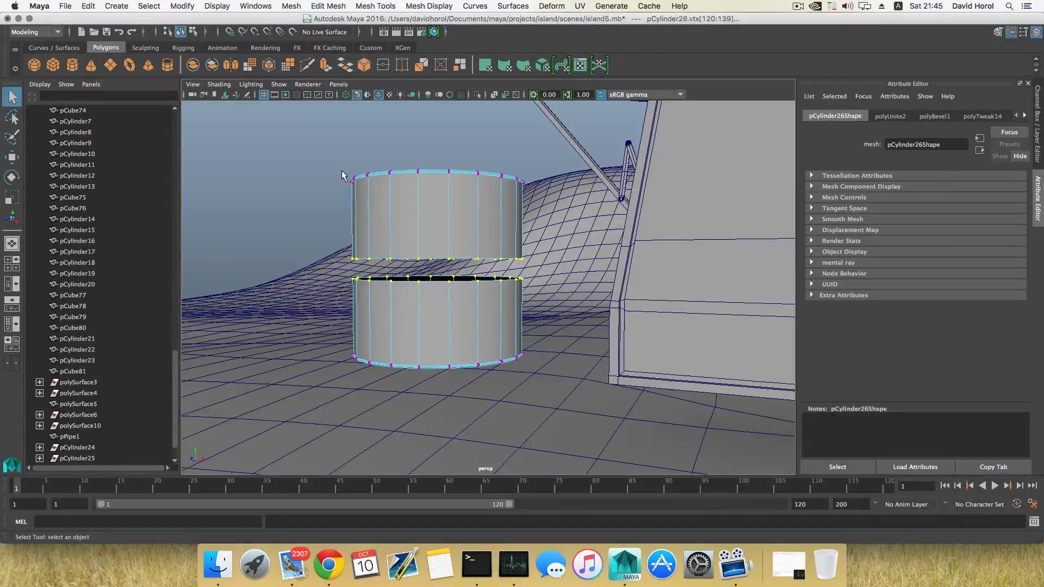
key("r")
left_click_drag(439, 169, 446, 268)
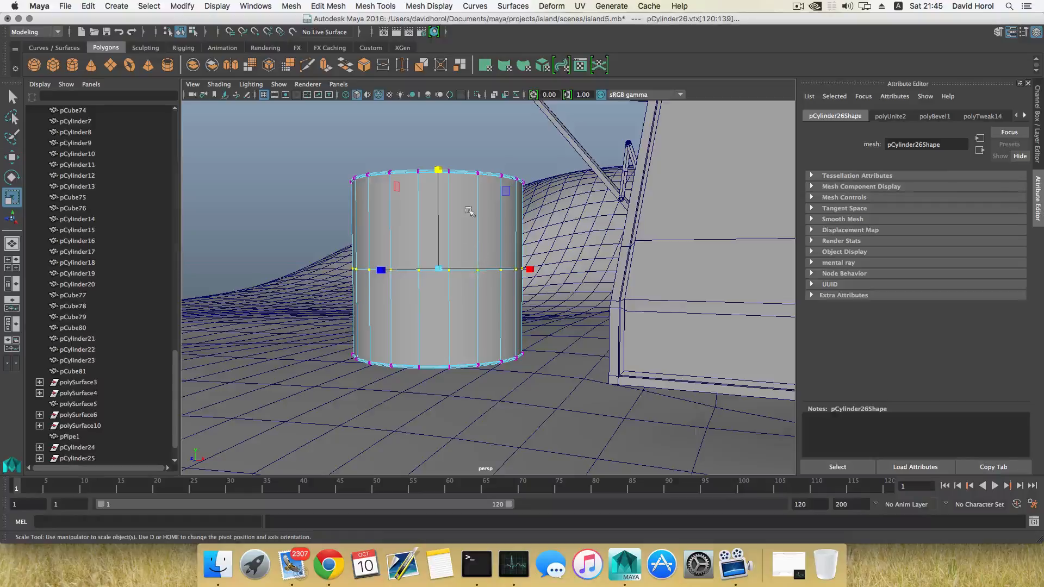
Step: Merge the overlapping vertices along the middle seam using a threshold of 0.01 and close the merge options
left_click(330, 6)
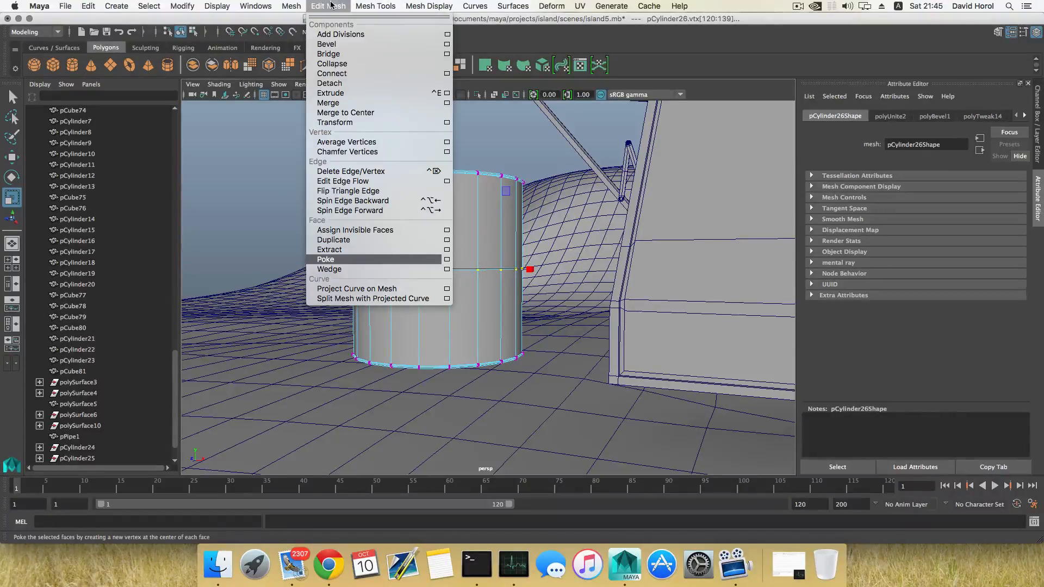
left_click(447, 104)
left_click_drag(722, 114, 667, 163)
double_click(676, 203)
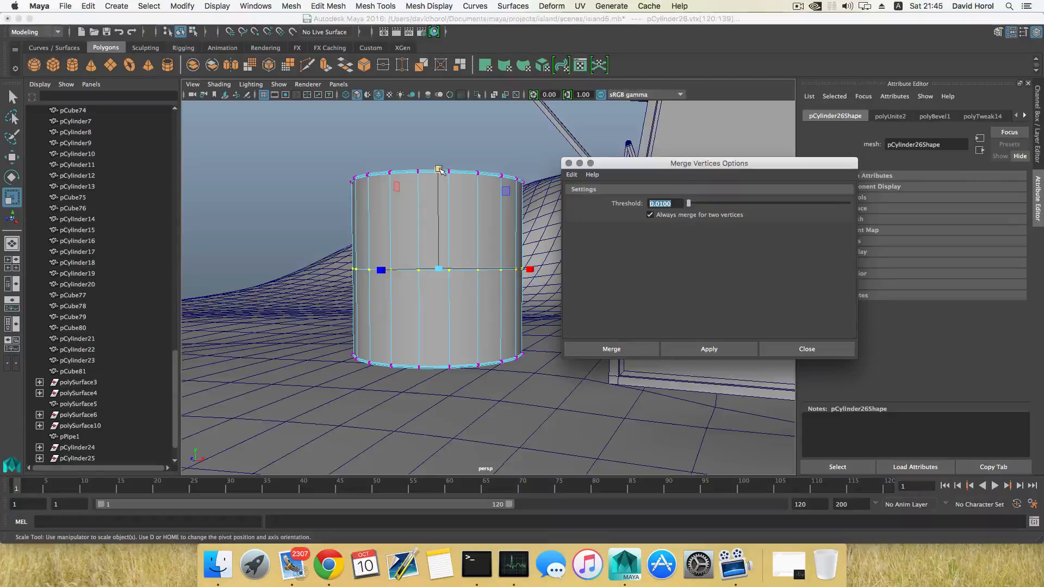
left_click_drag(438, 170, 445, 257)
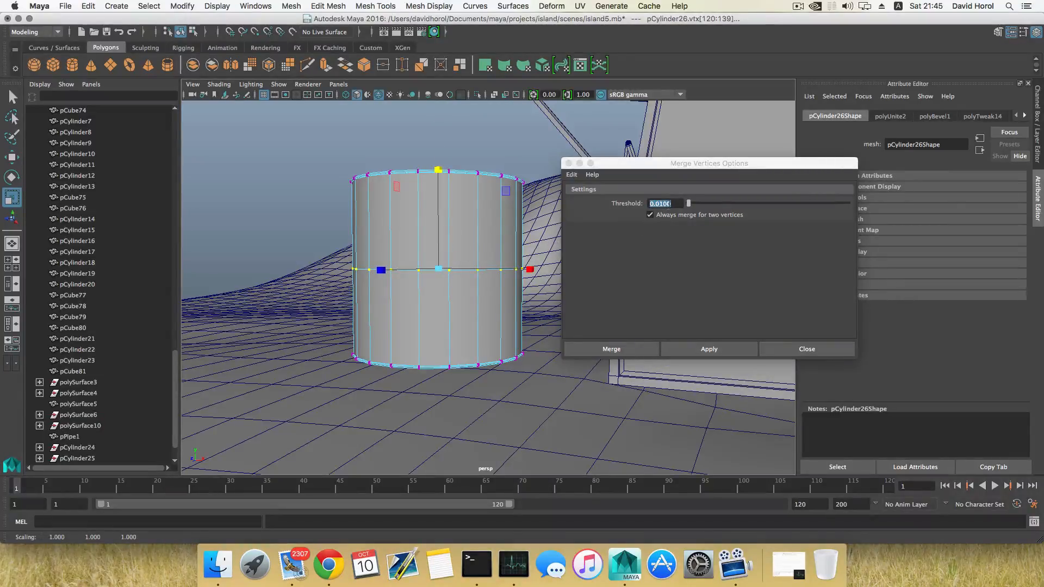
left_click(666, 203)
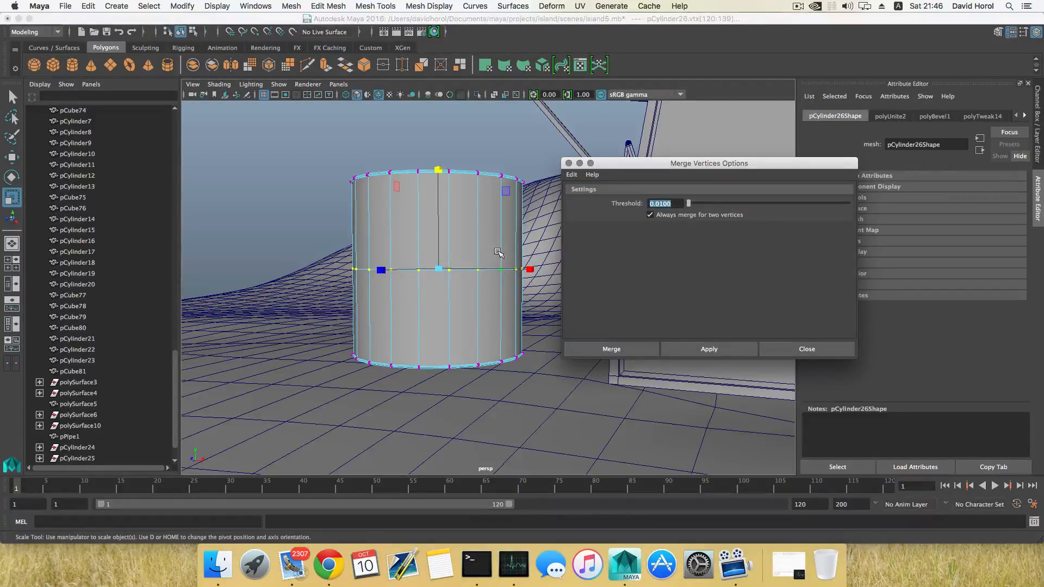
scroll(446, 279, "up", 8)
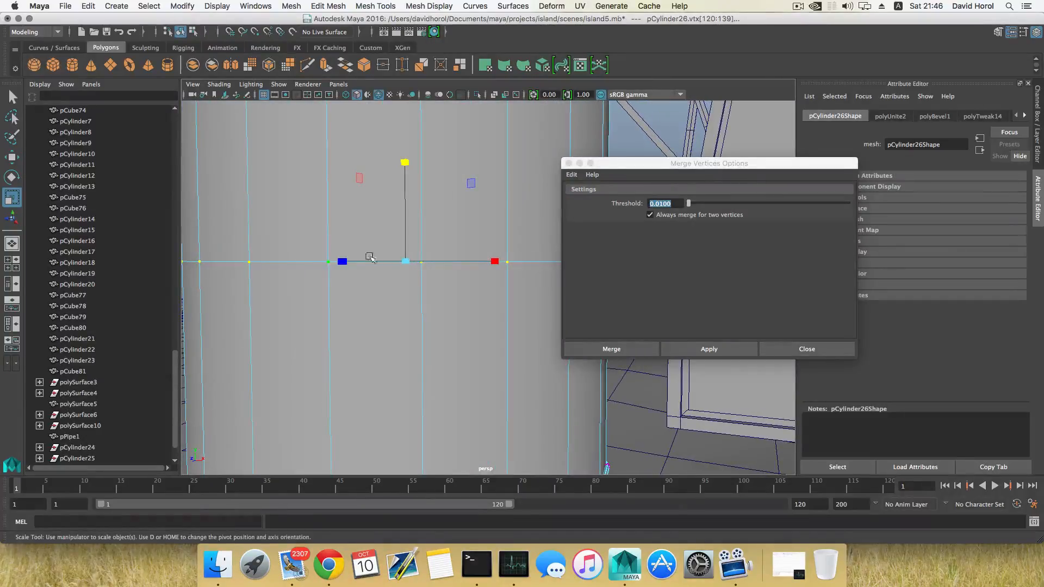
left_click_drag(436, 271, 423, 268, "alt")
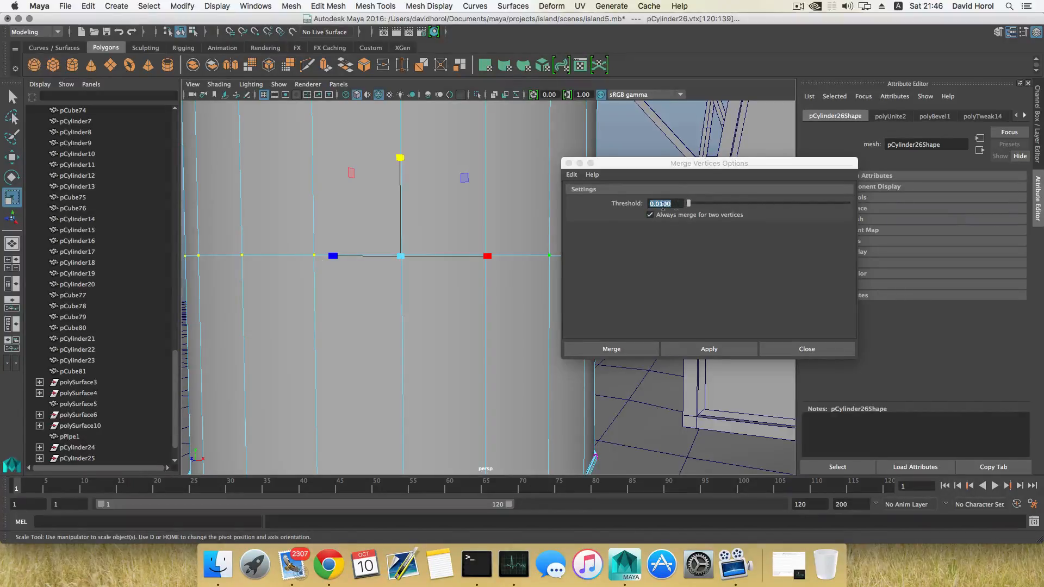
left_click(719, 349)
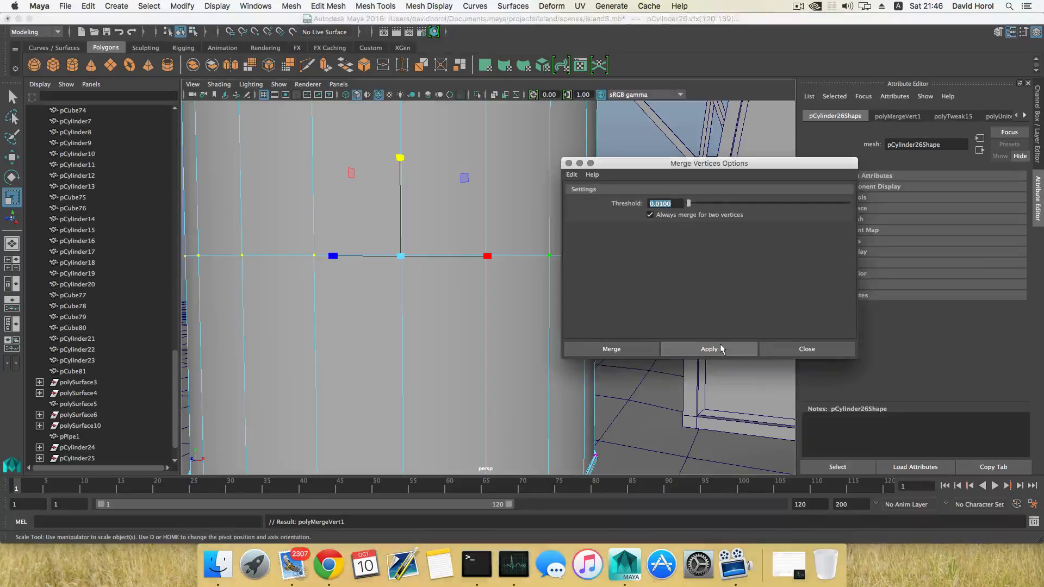
left_click(825, 348)
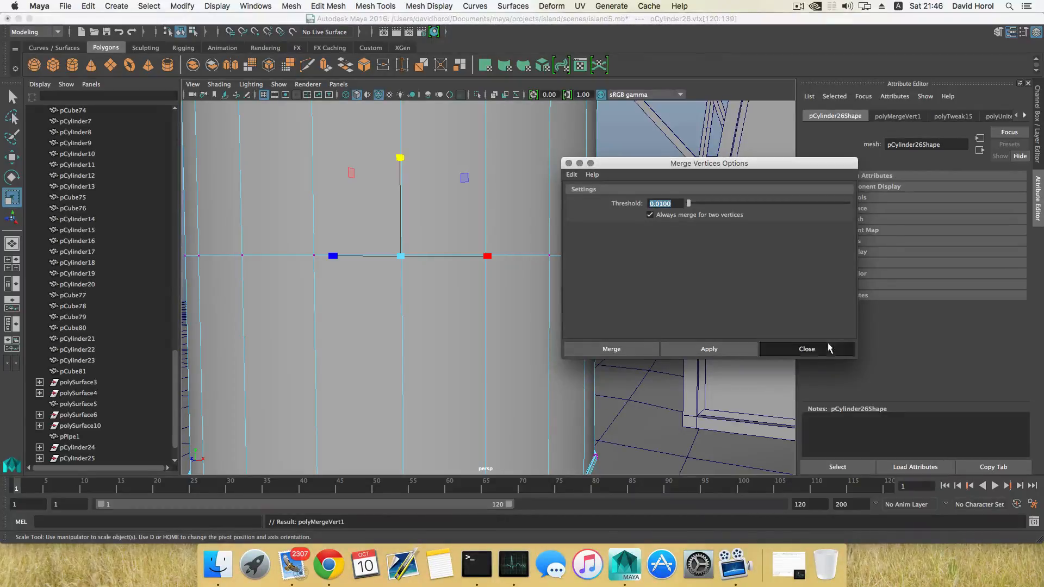
Step: Test the merged seam by moving two of its vertices upward one after the other, undoing each move
left_click(546, 257)
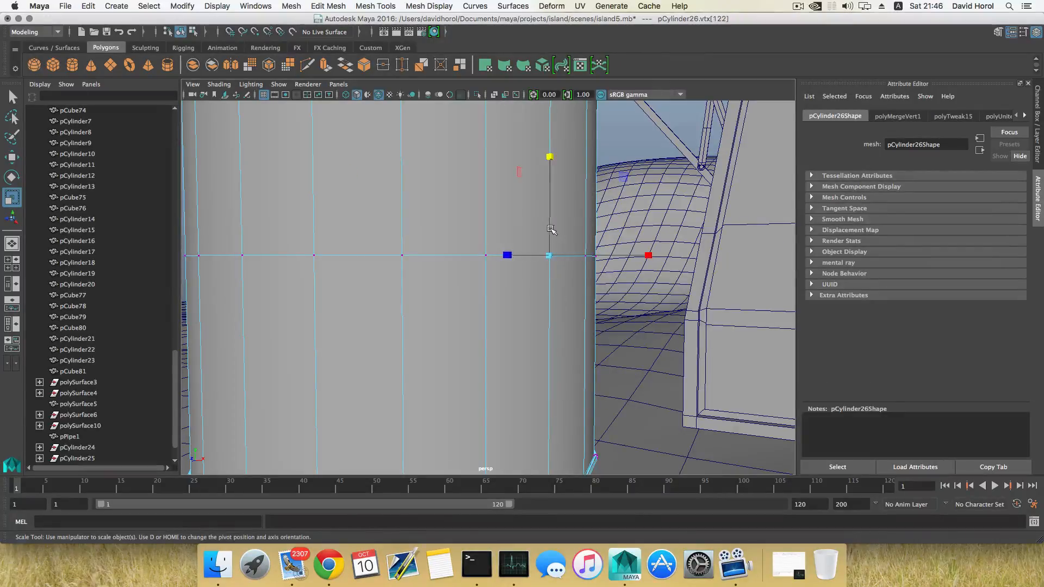
key("w")
left_click_drag(552, 156, 550, 131)
key("z")
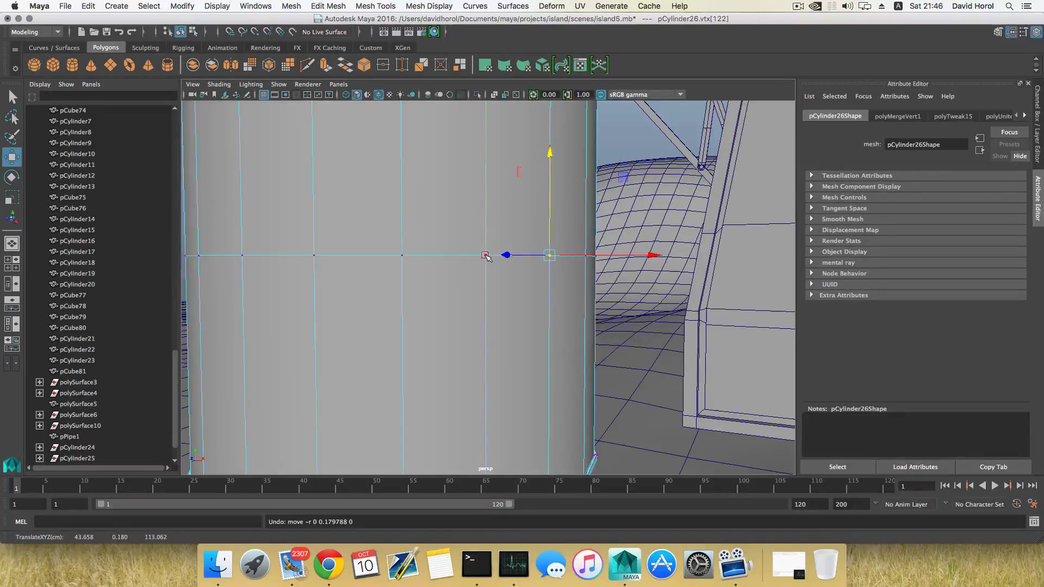
left_click(485, 256)
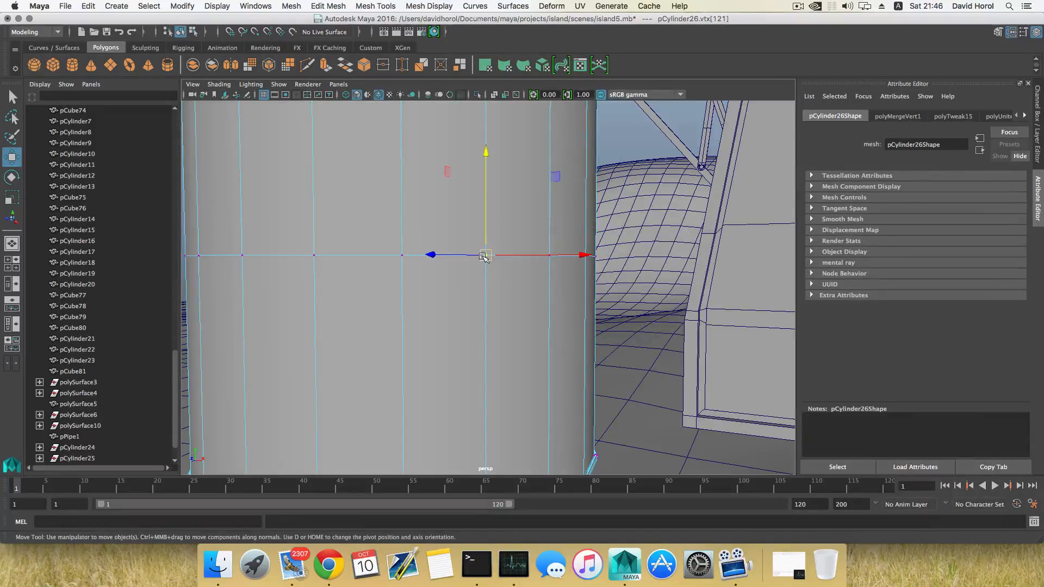
left_click_drag(487, 153, 487, 100)
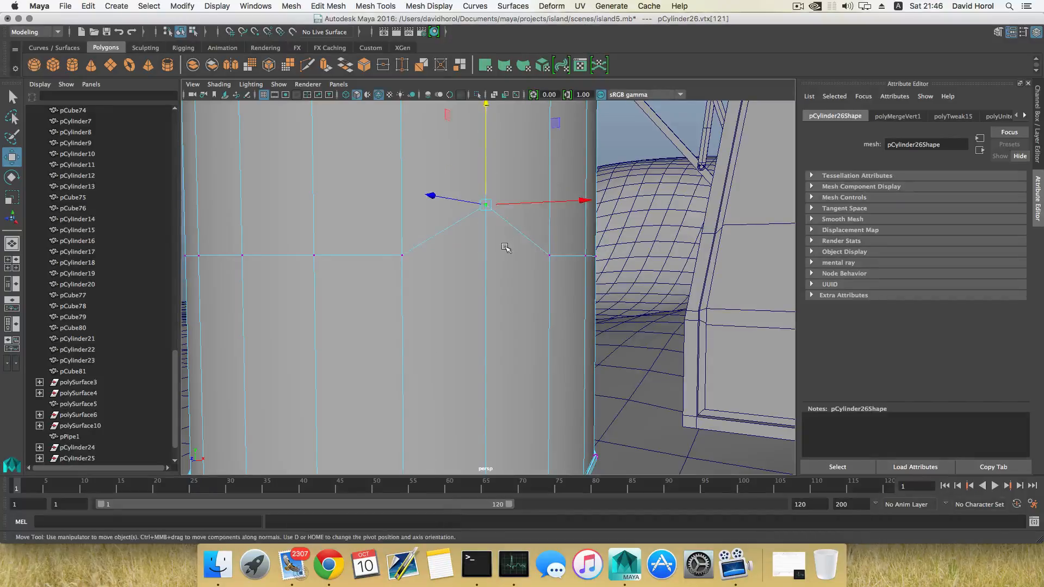
scroll(510, 266, "down", 5)
left_click_drag(510, 269, 491, 262, "alt")
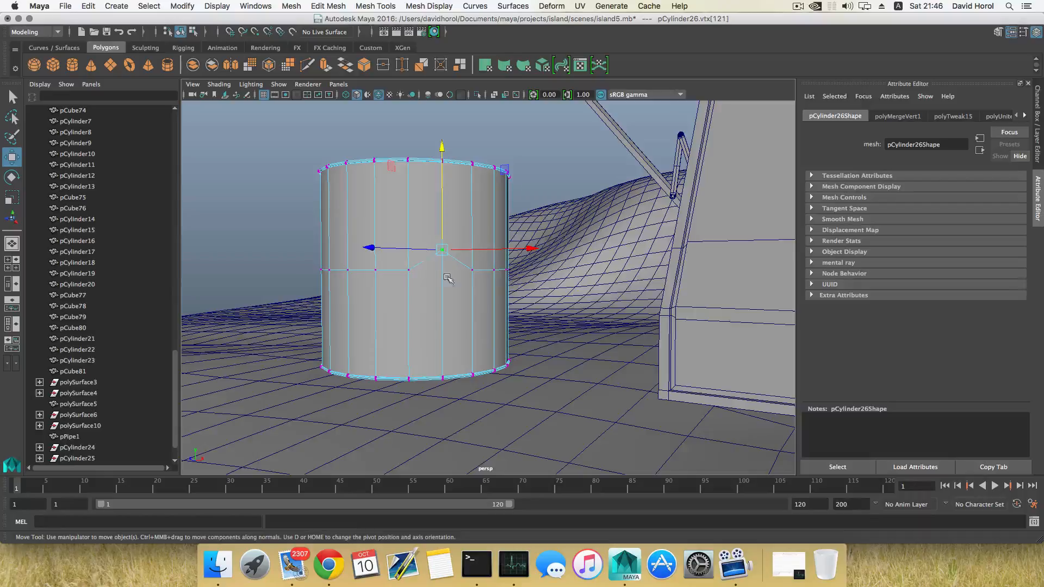
key("z")
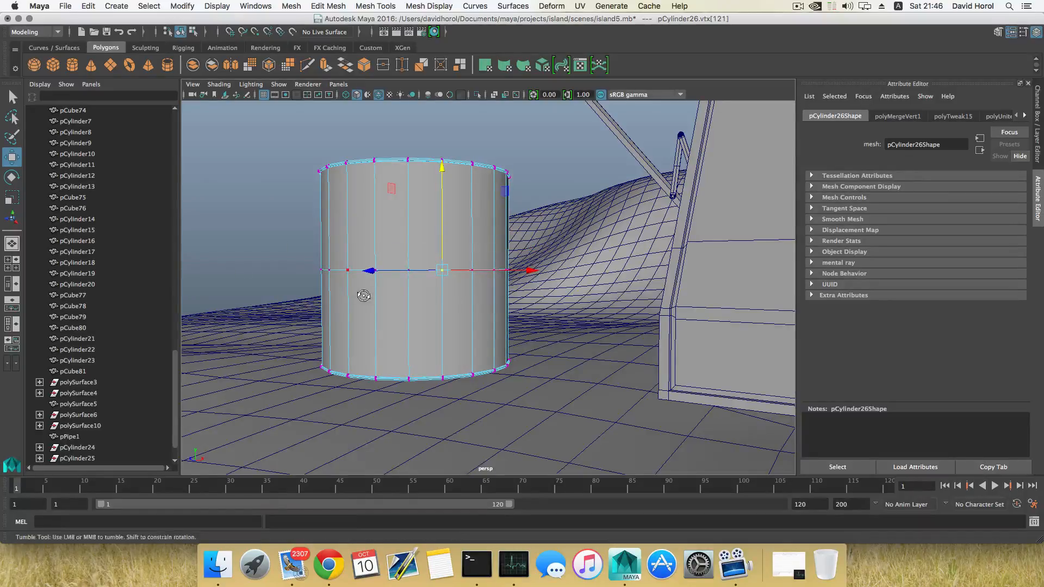
left_click_drag(361, 292, 374, 295, "alt")
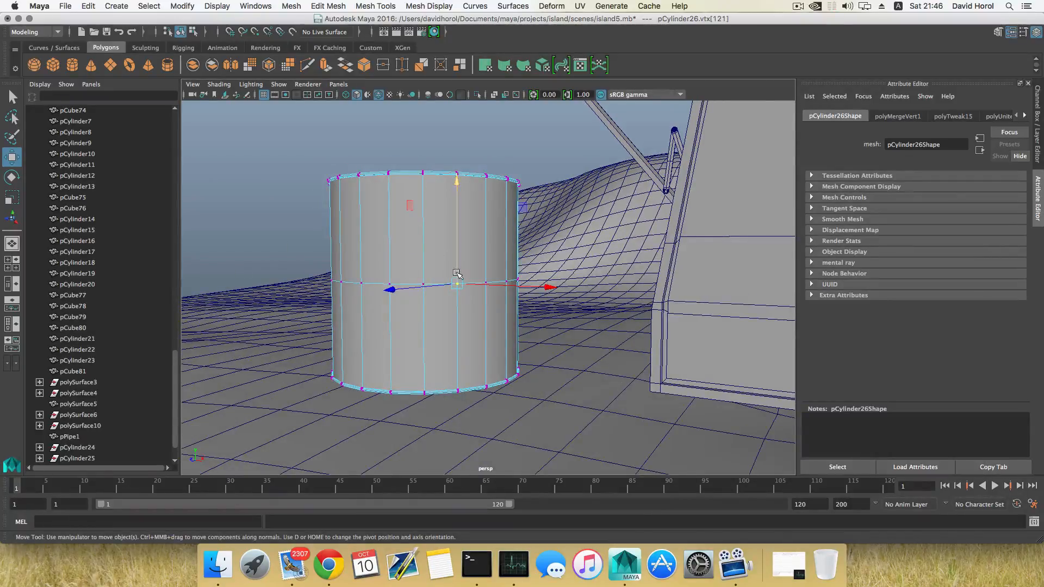
Step: Select the vertices of the barrel's upper and lower rims and scale them apart vertically to make the barrel taller
left_click_drag(455, 279, 462, 273, "alt")
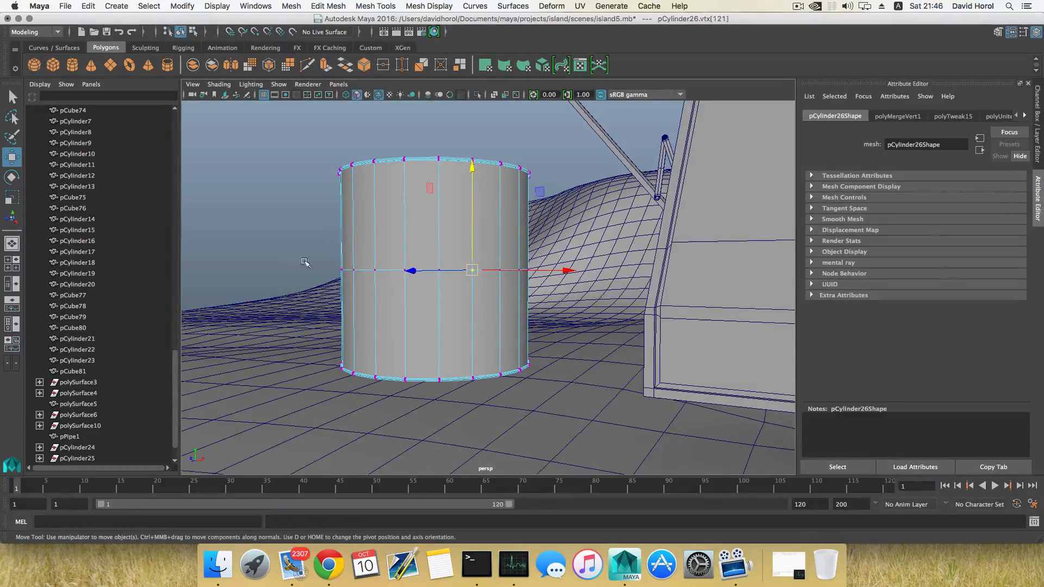
key("F8")
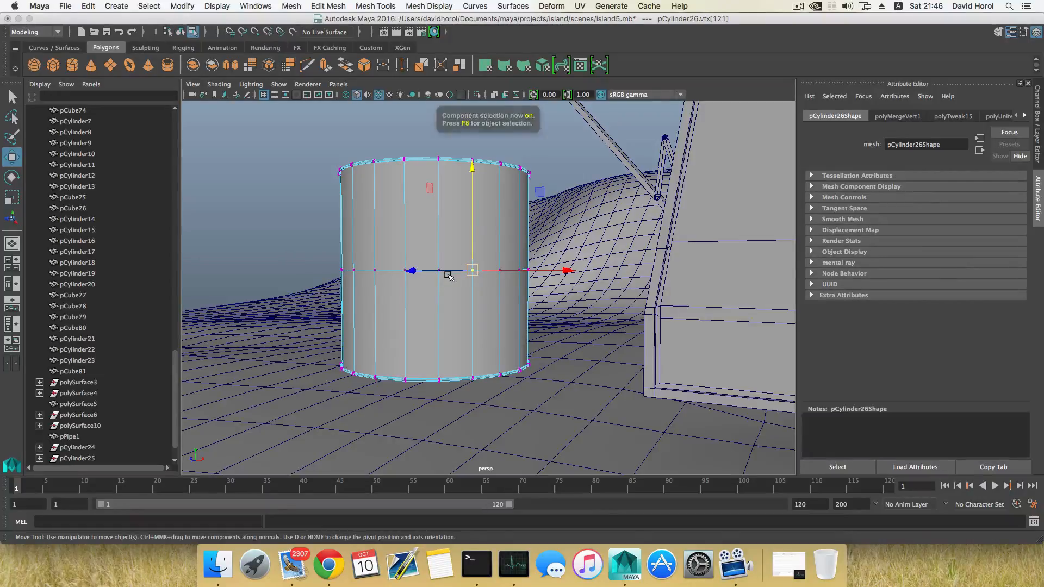
right_click_drag(439, 240, 373, 238)
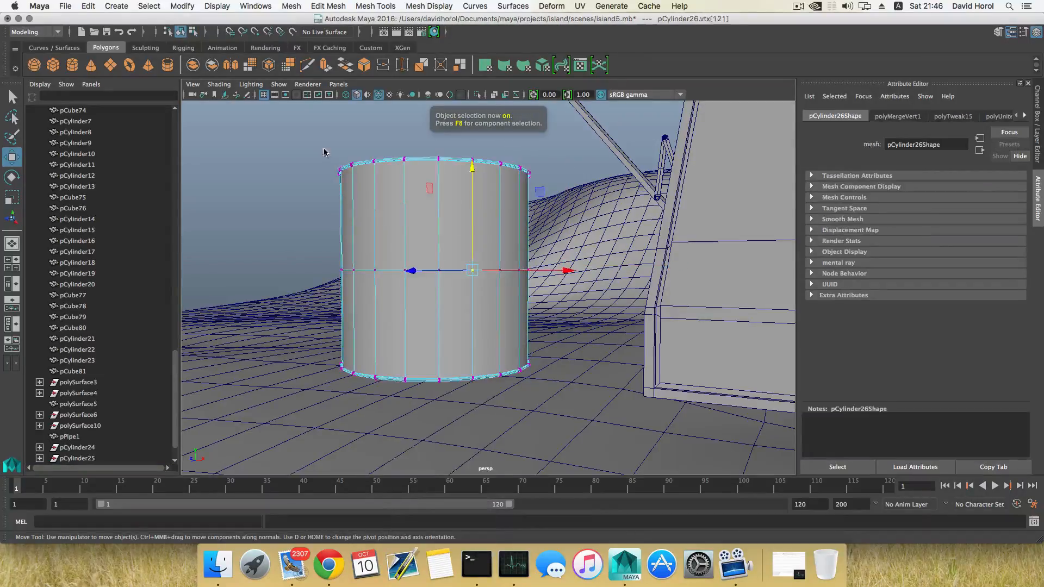
left_click_drag(308, 146, 590, 215)
left_click_drag(313, 323, 592, 454, "shift")
key("r")
left_click_drag(436, 172, 436, 131)
scroll(459, 233, "down", 4)
left_click_drag(459, 233, 496, 302, "alt")
left_click_drag(505, 205, 505, 202)
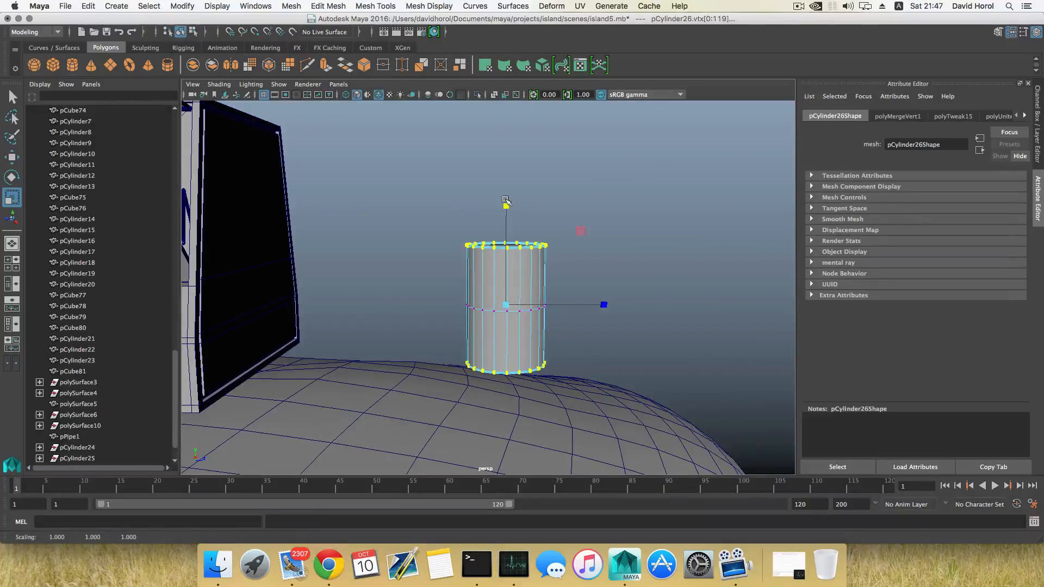
scroll(470, 321, "up", 6)
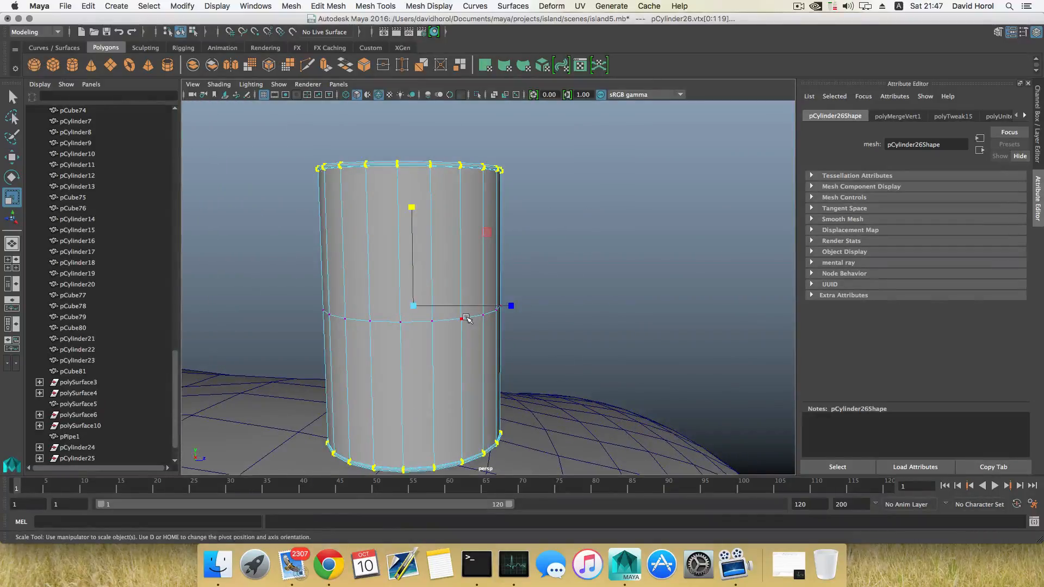
Step: Select the edge loop around the barrel's middle and bevel it into two separate loops with a fraction of 0.5
right_click_drag(469, 318, 467, 234)
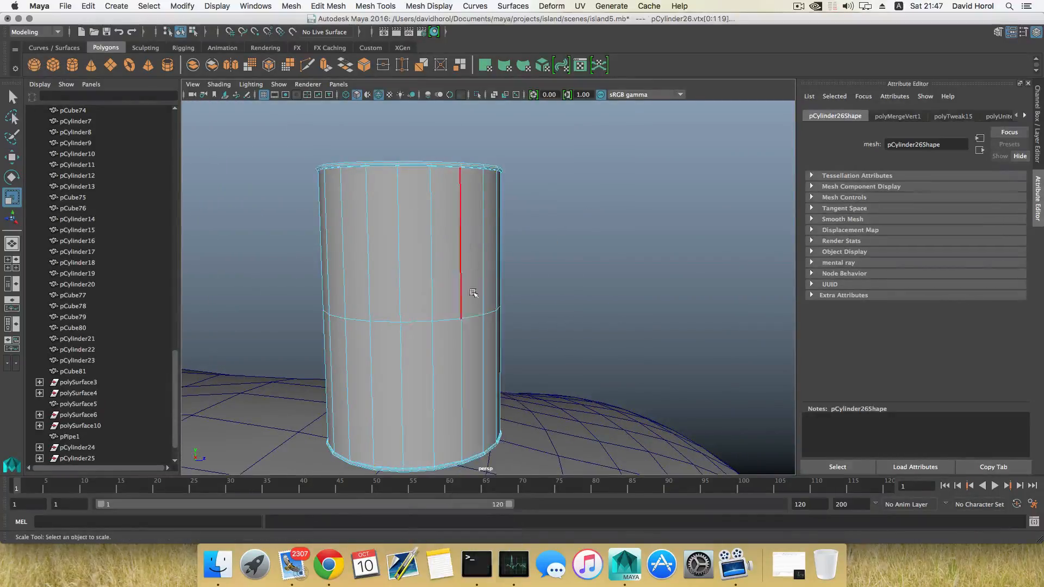
double_click(473, 318)
right_click_drag(473, 318, 523, 316, "shift")
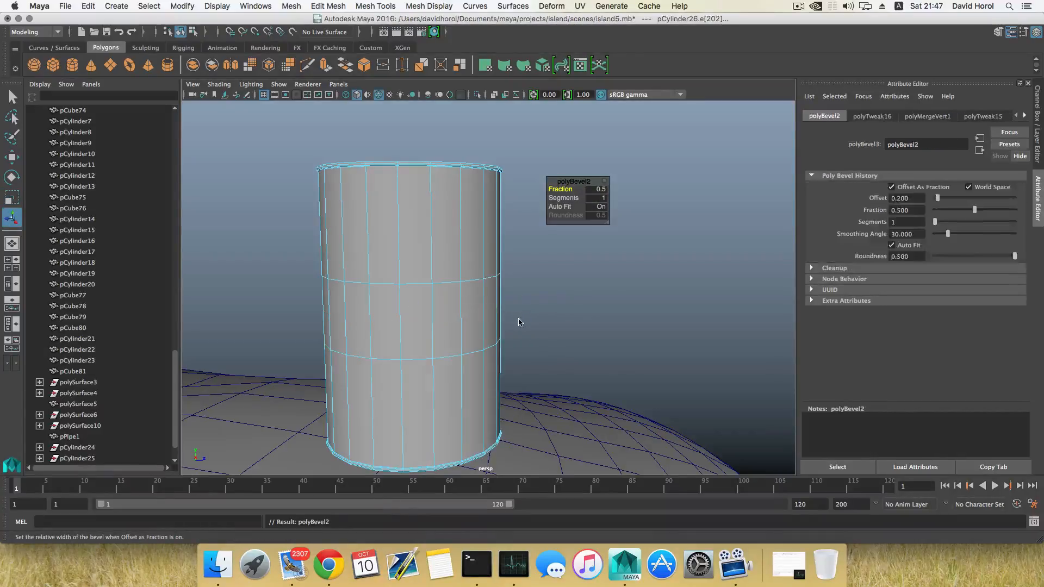
Step: Bevel the two loops around the barrel's body with a fraction of 0.1 and 2 segments
double_click(442, 283)
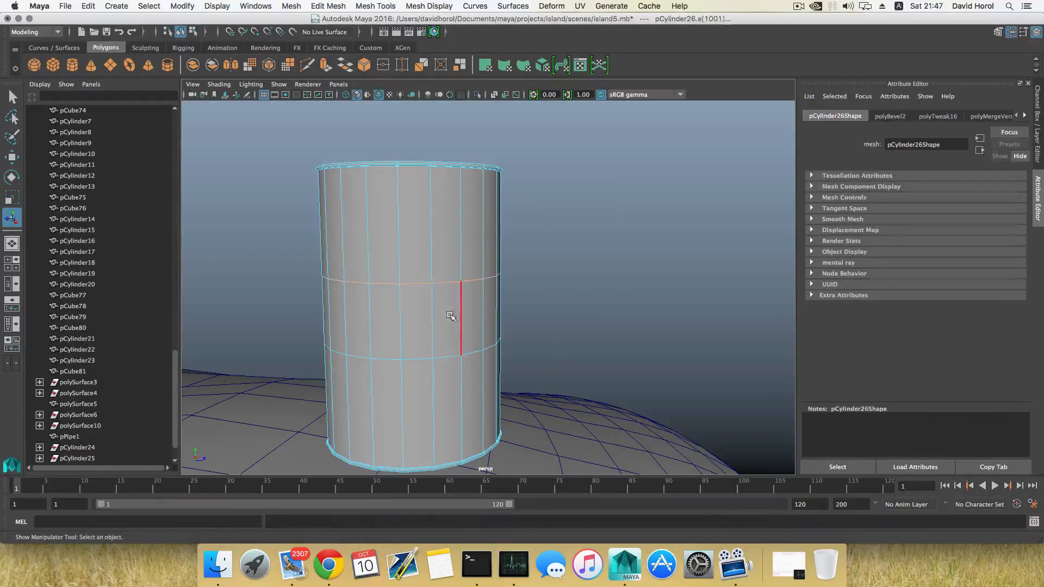
right_click_drag(455, 356, 507, 357, "shift")
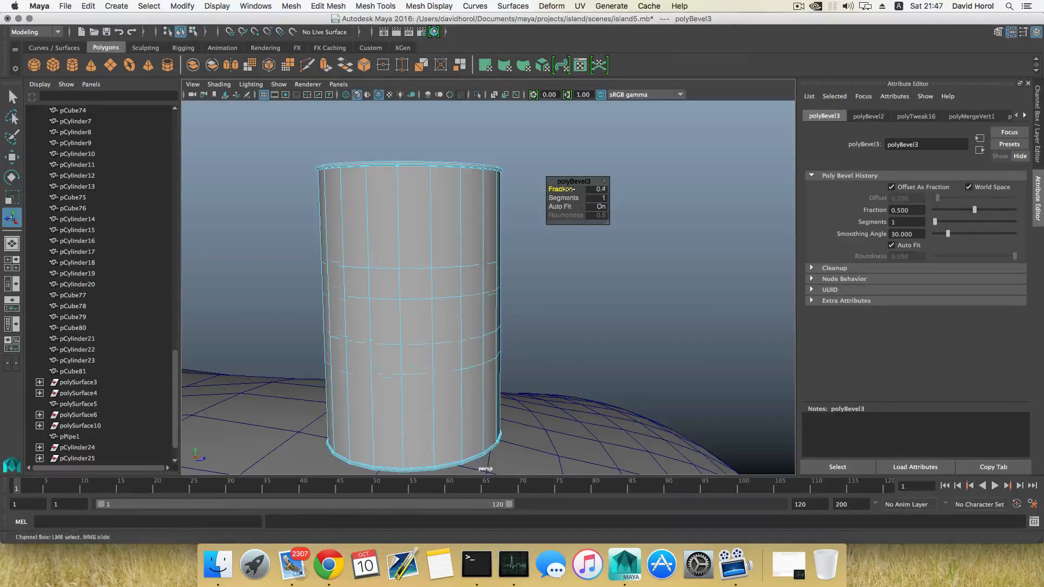
left_click_drag(571, 190, 575, 199)
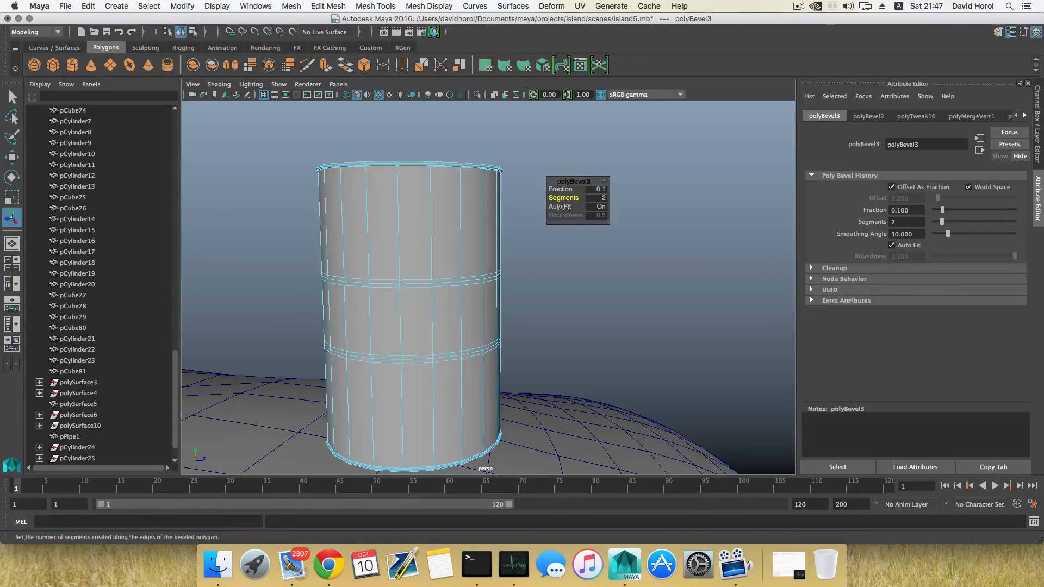
Step: Select the centre edge loop of both beveled bands, scale them outward into raised ridges, and check the smoothed shape
double_click(448, 283)
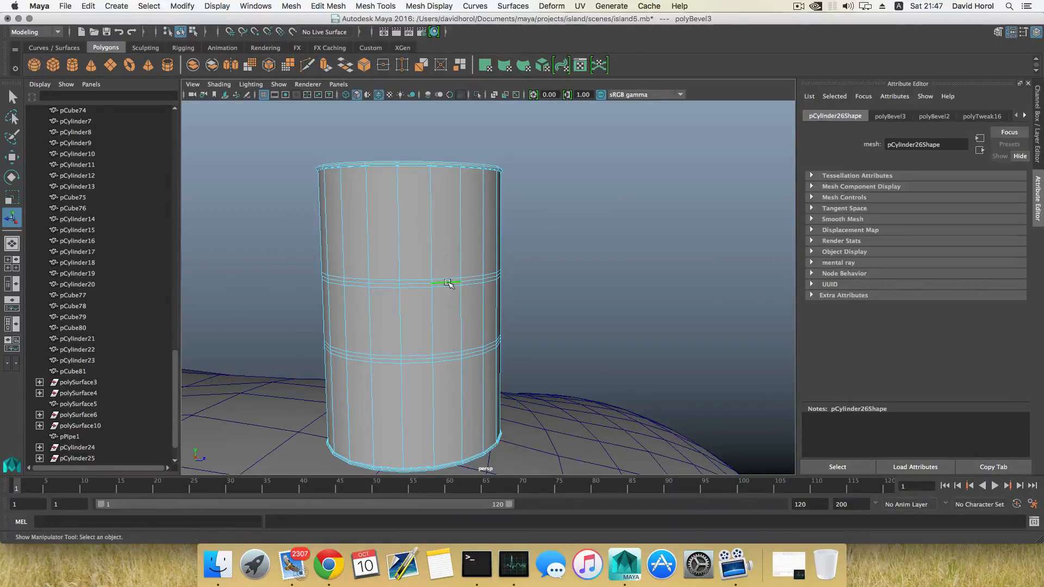
double_click(458, 356, "shift")
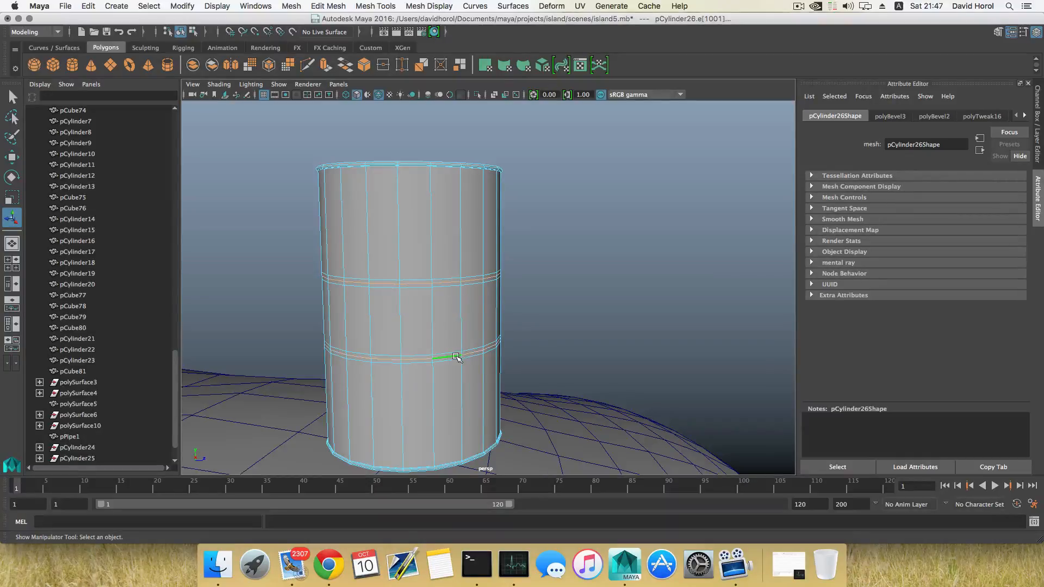
key("r")
left_click_drag(417, 306, 393, 320)
key("3")
key("1")
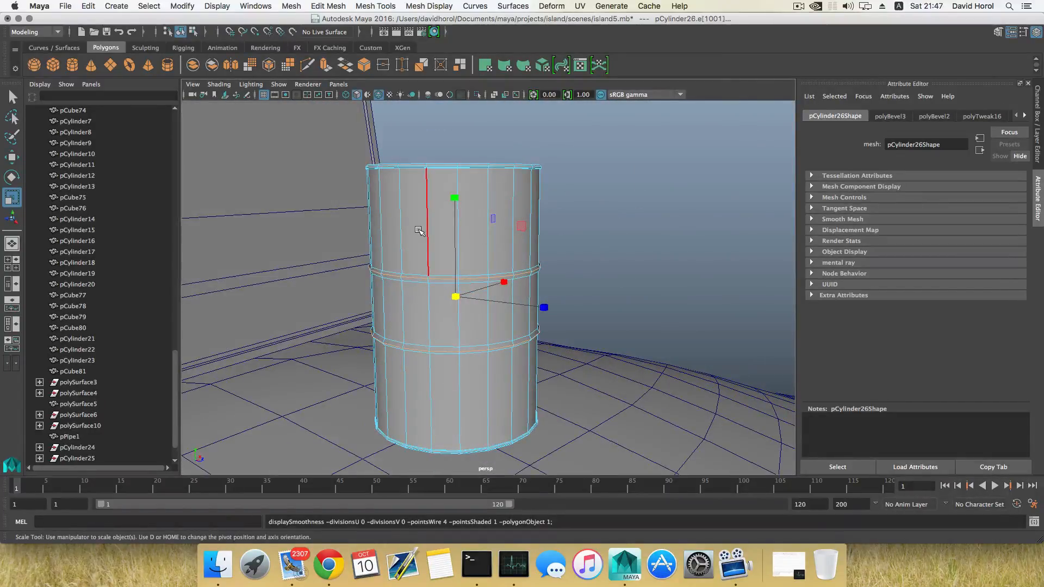
Step: Insert supporting edge loops close to both raised ridges and inspect the smoothed barrel from the side and above
key("F8")
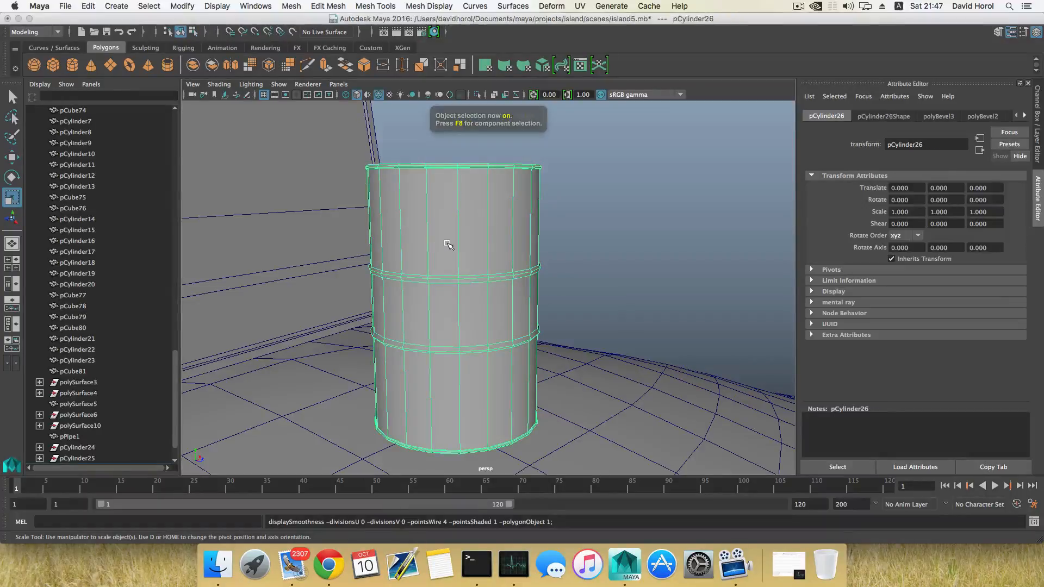
right_click_drag(448, 244, 380, 258, "shift")
scroll(506, 287, "up", 5)
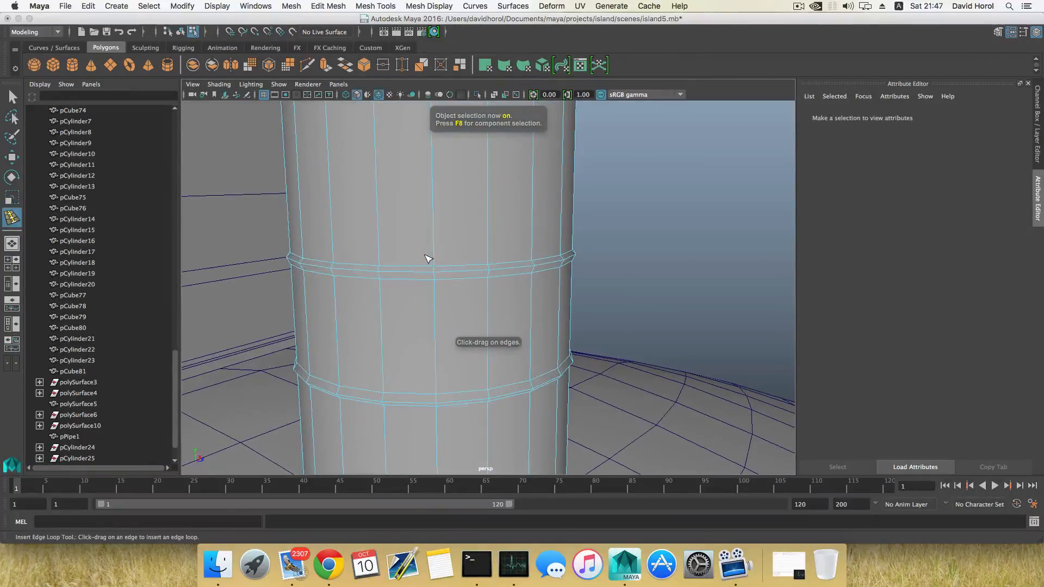
left_click_drag(428, 259, 437, 283)
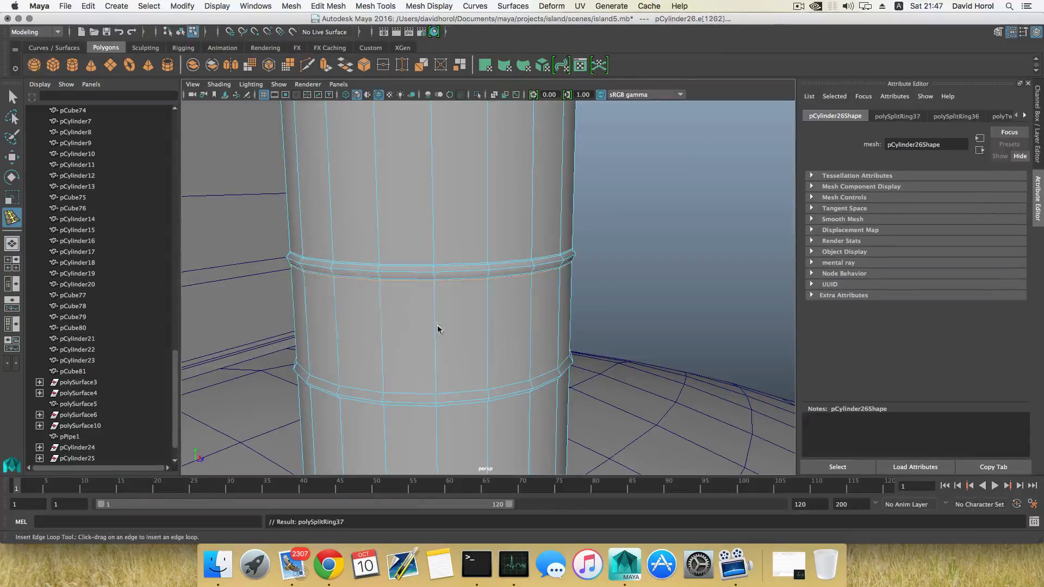
left_click_drag(435, 326, 413, 375, "alt")
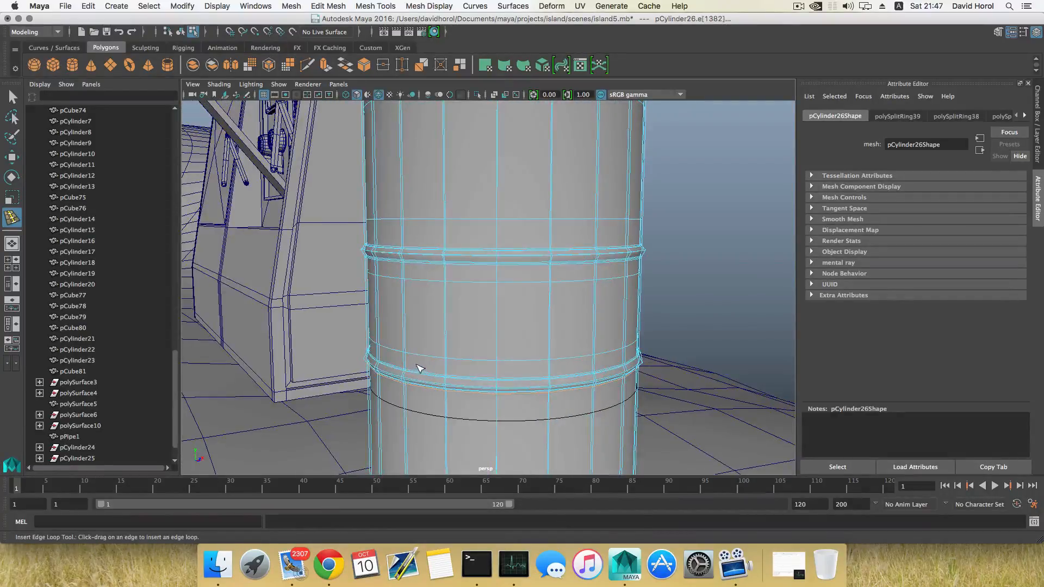
key("F8")
scroll(424, 366, "down", 5)
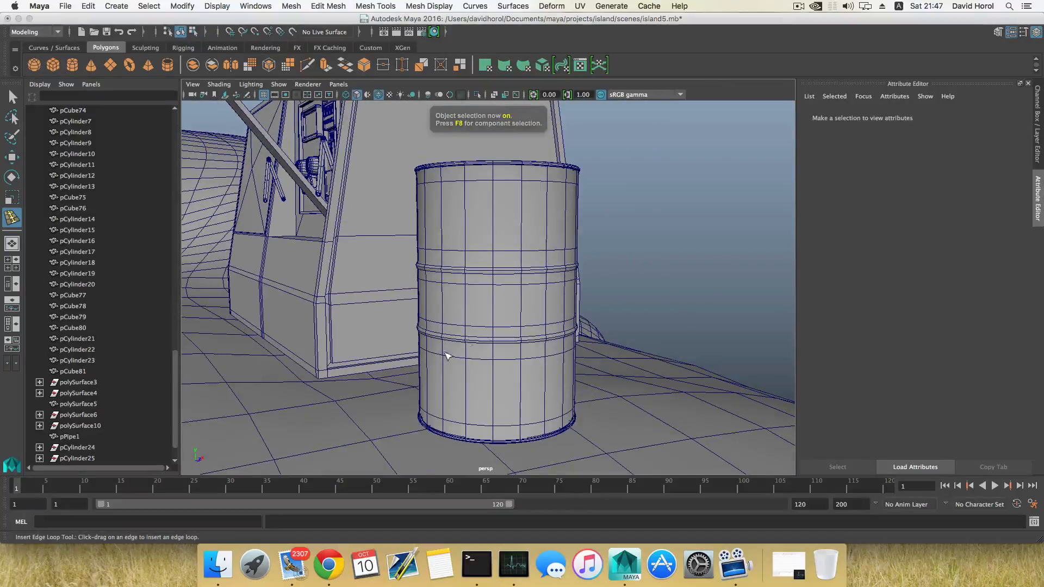
mouse_move(473, 338)
left_mouse_down("alt")
mouse_move(410, 361)
mouse_move(468, 380)
mouse_move(457, 327)
left_mouse_up("alt")
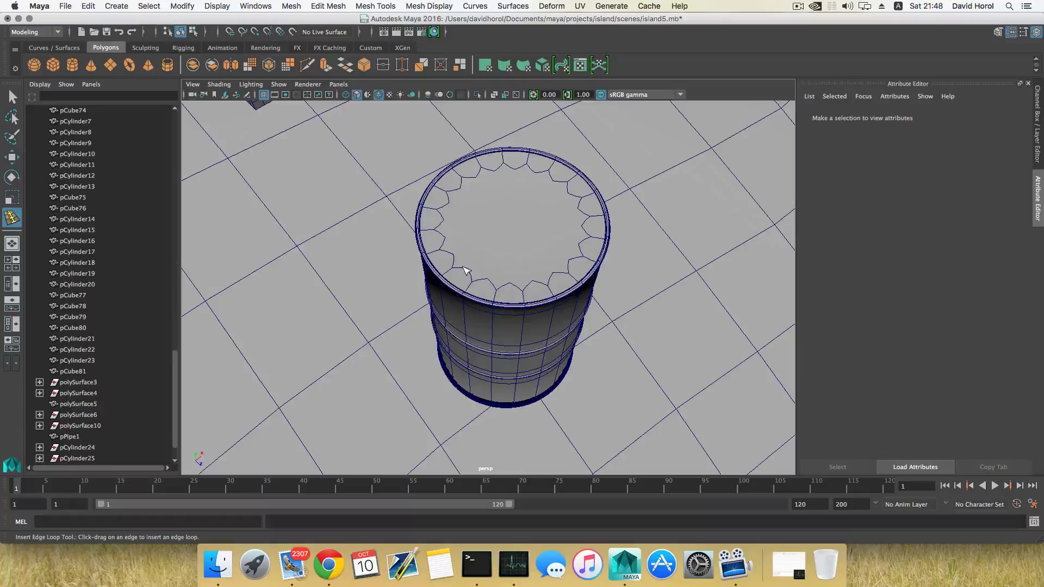
Step: Undo the barrel's smooth preview and inspect its flat top and rim up close
key("super+z")
key("super+z")
right_click_drag(460, 252, 513, 284, "alt")
middle_click_drag(514, 283, 517, 365, "alt")
left_click_drag(518, 365, 412, 314, "alt")
right_click_drag(412, 314, 487, 350, "alt")
mouse_move(488, 262)
right_mouse_down()
mouse_move(490, 294)
mouse_move(495, 265)
right_mouse_up()
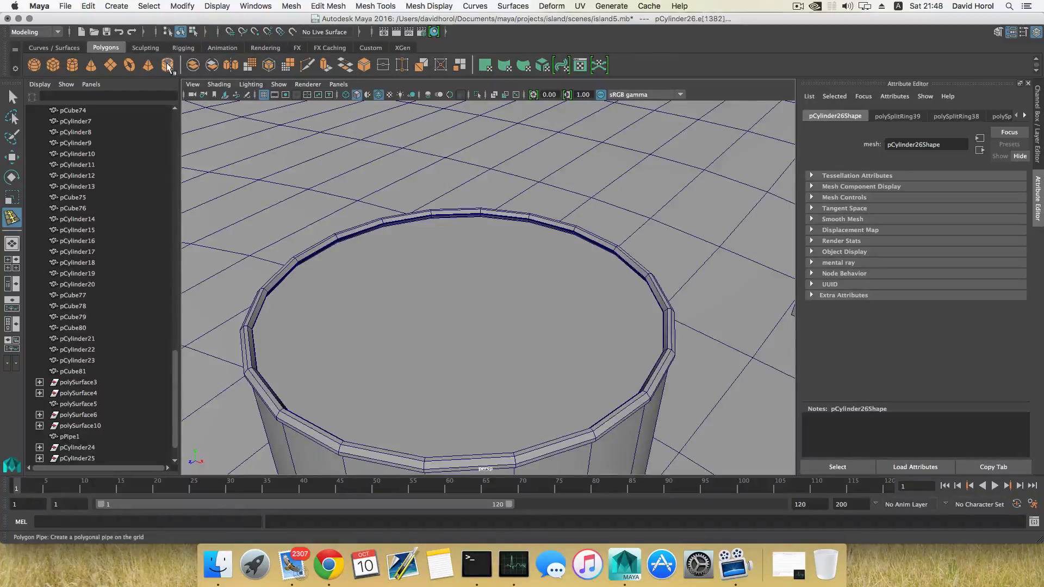
Step: Create a new polygon cylinder at the scene origin and select it for moving
left_click(71, 64)
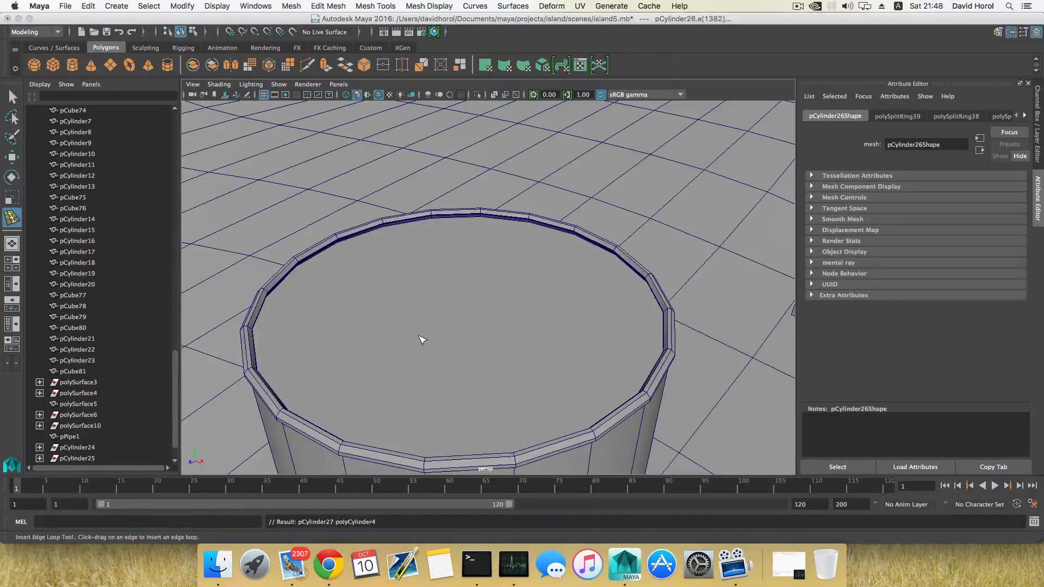
scroll(423, 340, "down", 10)
left_click_drag(405, 328, 533, 315, "alt")
scroll(534, 315, "down", 5)
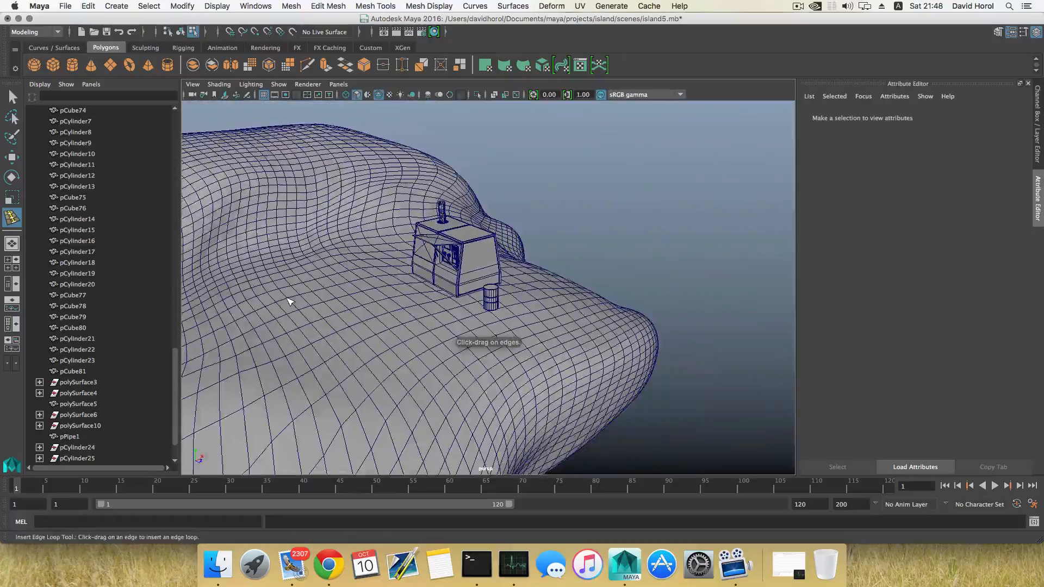
left_click_drag(290, 301, 381, 285, "alt")
key("w")
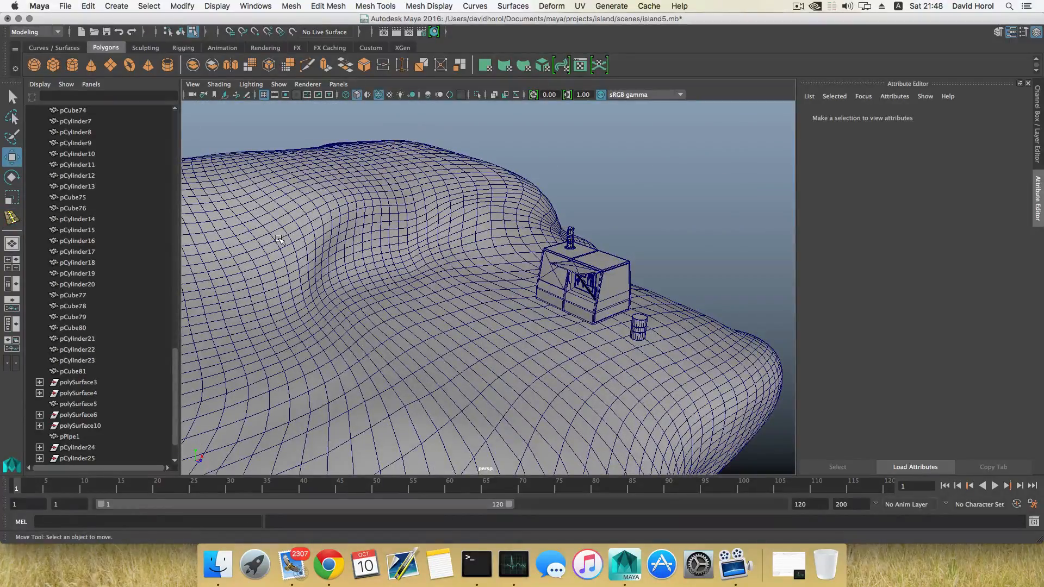
left_click_drag(259, 278, 275, 294, "alt")
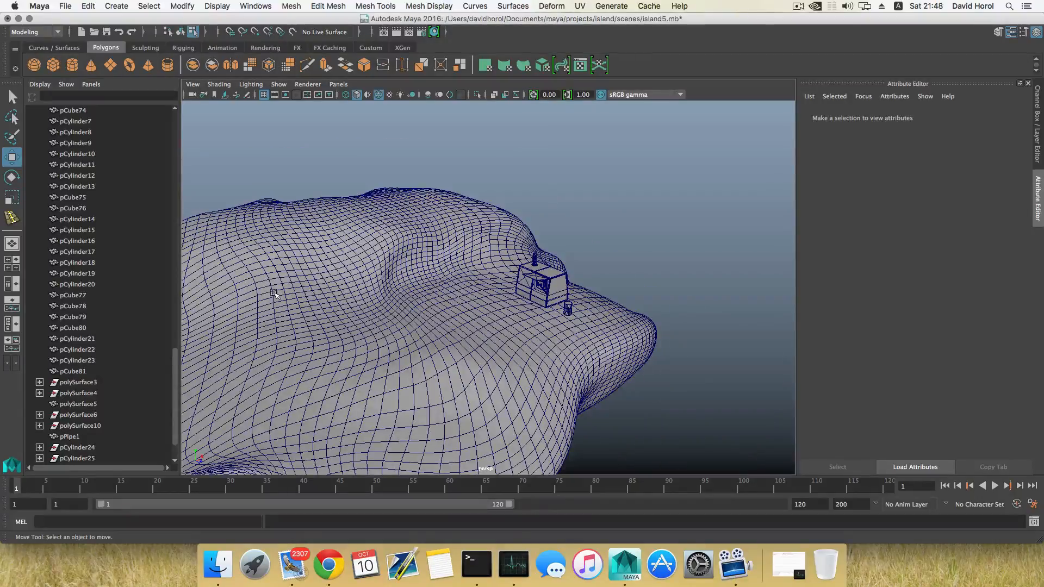
scroll(129, 382, "down", 2)
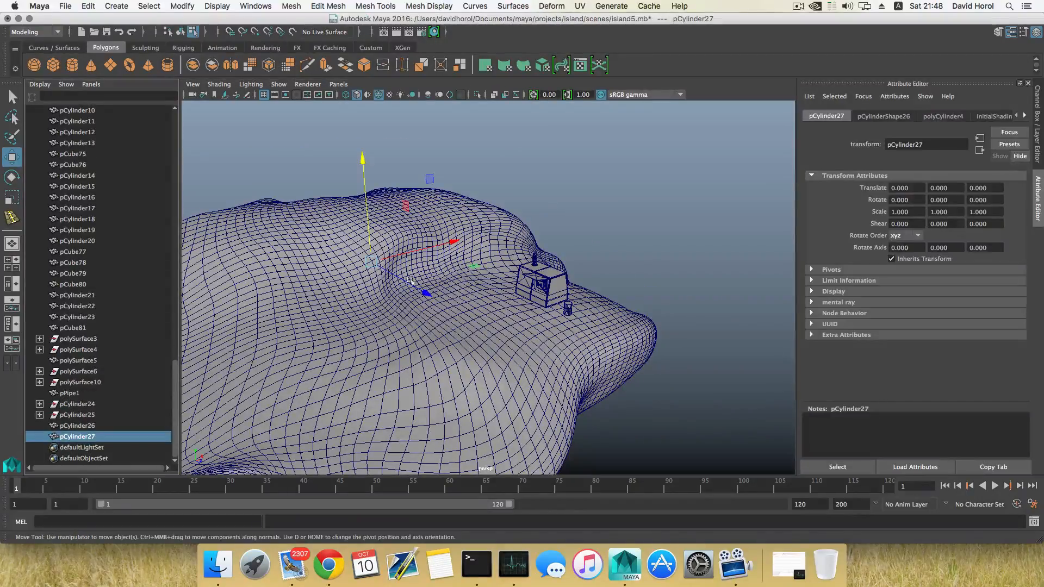
Step: Move the new cylinder across the island to the generator box, at about X 40.8 and Z 99.2
left_click_drag(427, 292, 532, 306)
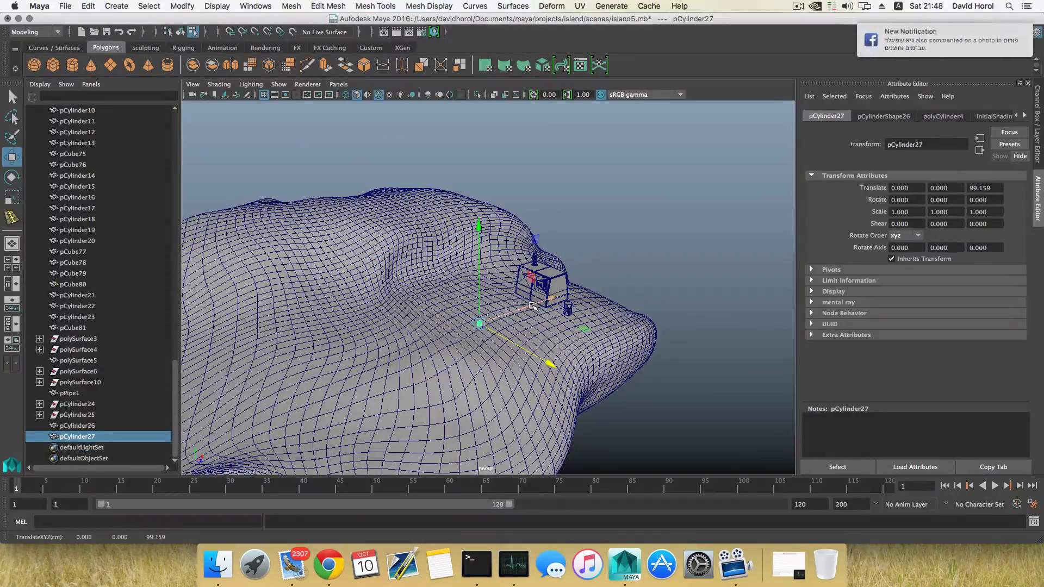
left_click_drag(596, 294, 596, 294)
right_click_drag(510, 316, 608, 334, "alt")
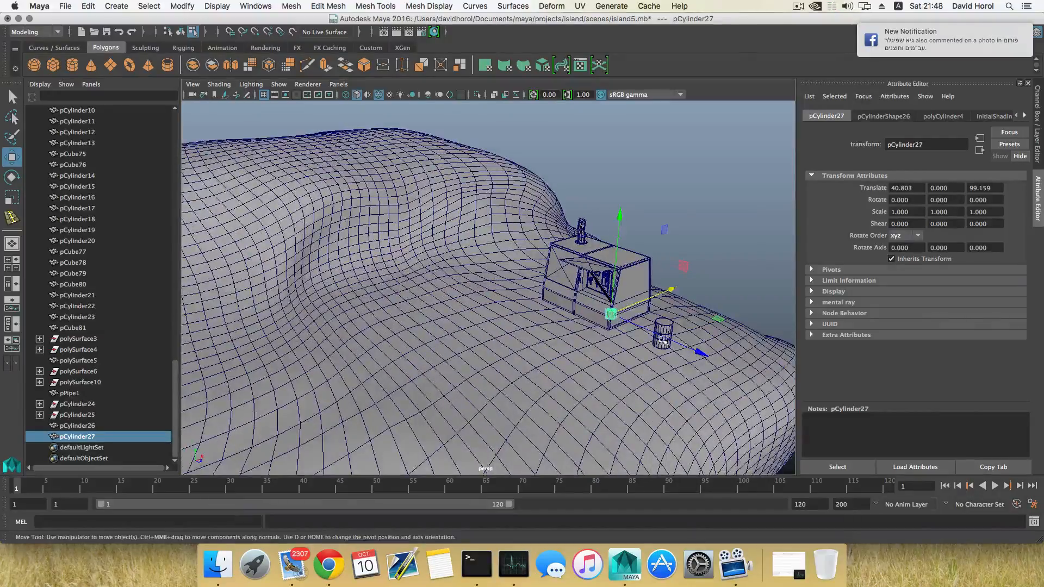
middle_click_drag(609, 334, 493, 276, "alt")
right_click_drag(493, 277, 683, 305, "alt")
middle_click_drag(683, 305, 602, 333, "alt")
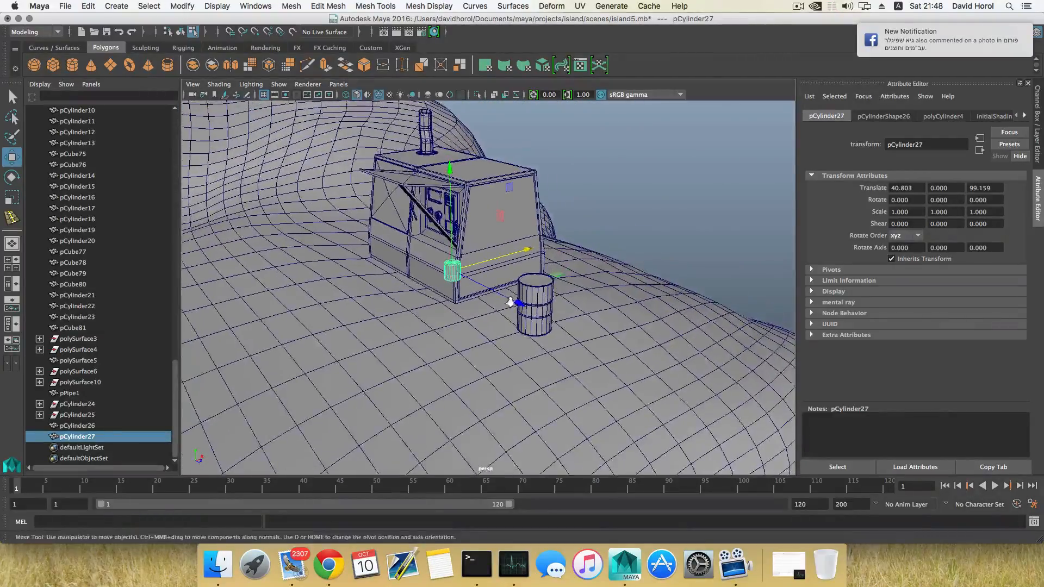
Step: Move the cylinder to the barrel's centre at about X 42.3, Z 112.4 and raise it through the top to Y 2.9
right_click_drag(512, 303, 657, 344, "alt")
middle_click_drag(656, 344, 493, 352, "alt")
left_click_drag(451, 298, 469, 303)
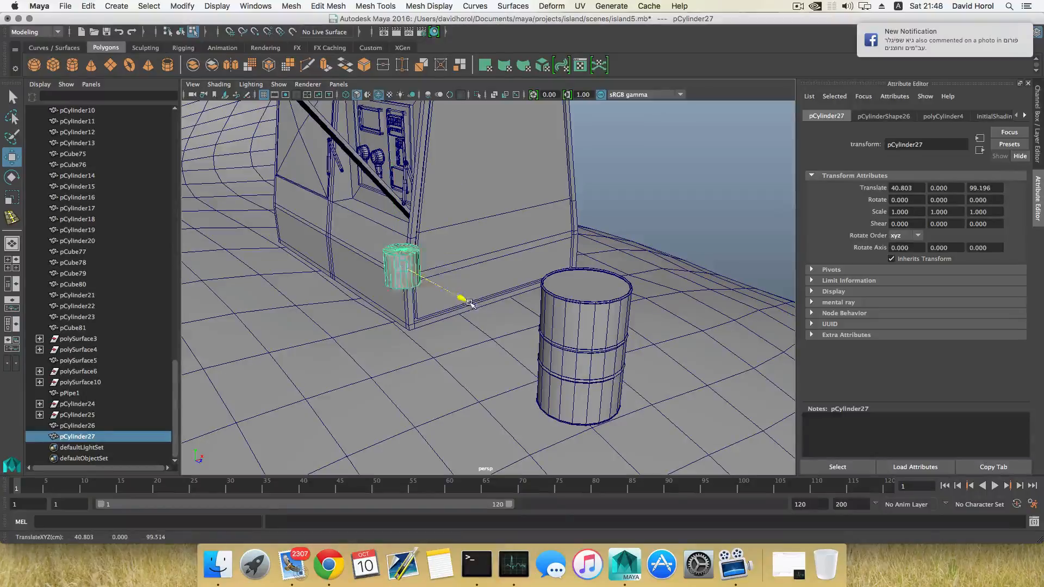
left_click_drag(627, 362, 558, 343, "alt")
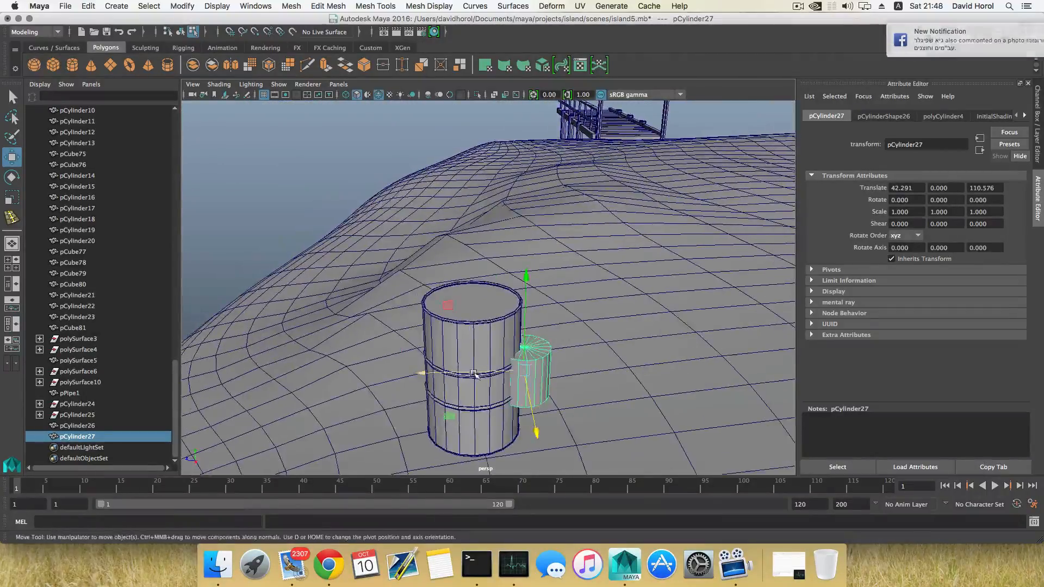
left_click_drag(472, 373, 427, 374)
left_click_drag(470, 280, 475, 248)
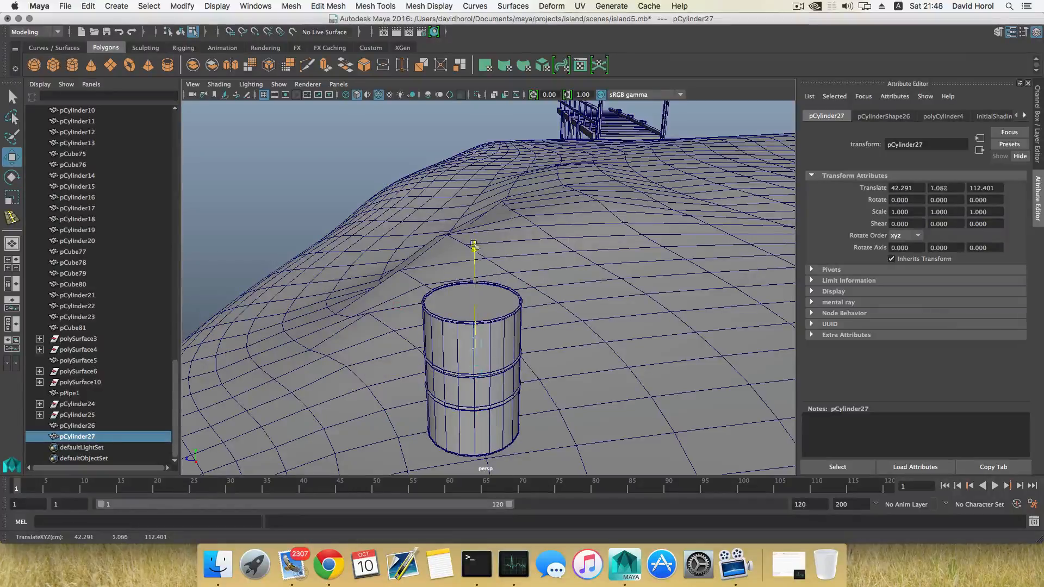
scroll(538, 316, "up", 6)
Step: Scale the cylinder uniformly to about 0.28 and move it toward the barrel's rim at about X 43.1
key("r")
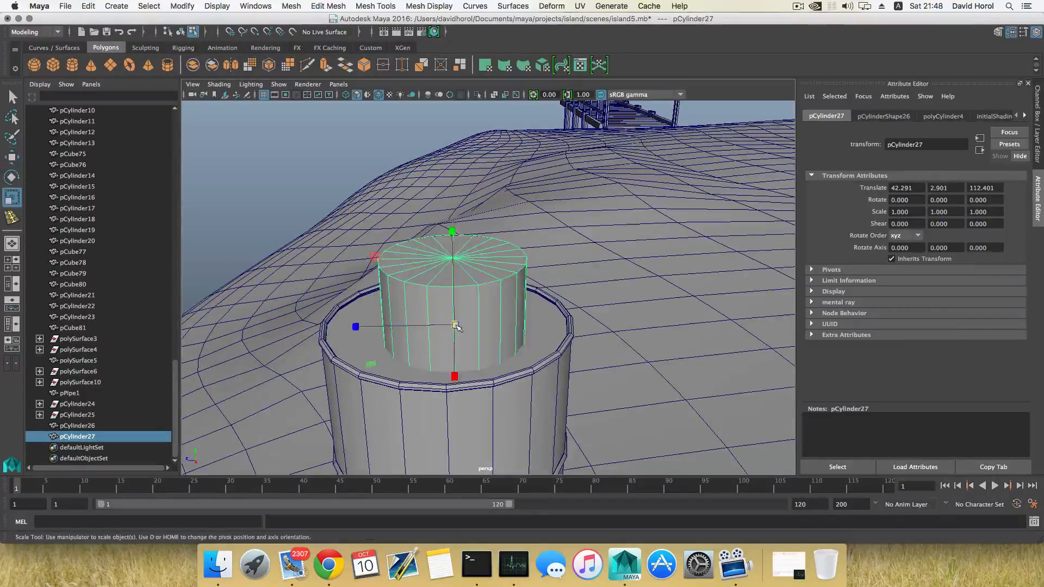
left_click_drag(455, 325, 518, 320)
key("w")
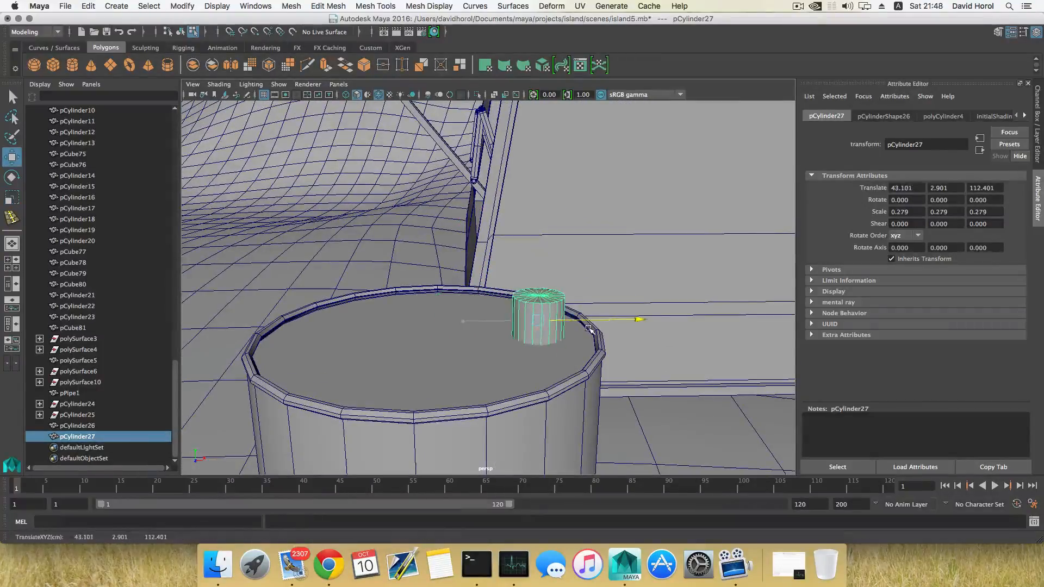
left_click_drag(589, 329, 545, 337, "alt")
Step: Scale the small cylinder down to about 0.23 and seat it in the barrel's top near the rim, at about X 43.32, Y 2.74, Z 112.49
key("r")
key("w")
left_click_drag(521, 225, 492, 321)
middle_click_drag(492, 320, 551, 255, "alt")
right_click_drag(552, 255, 566, 341, "alt")
left_click_drag(566, 341, 456, 348, "alt")
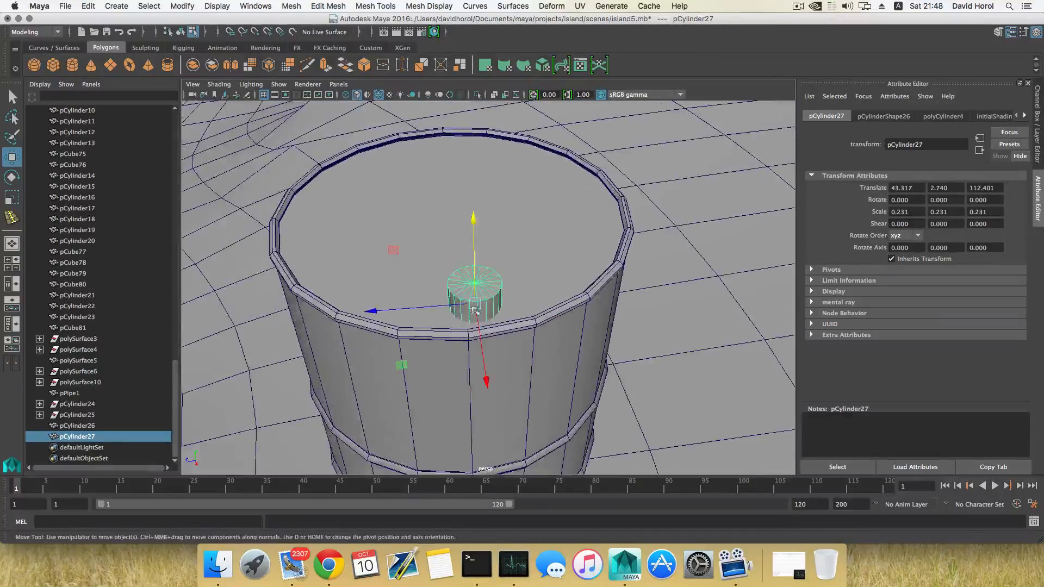
mouse_move(448, 305)
left_mouse_down()
mouse_move(434, 306)
mouse_move(444, 307)
left_mouse_up()
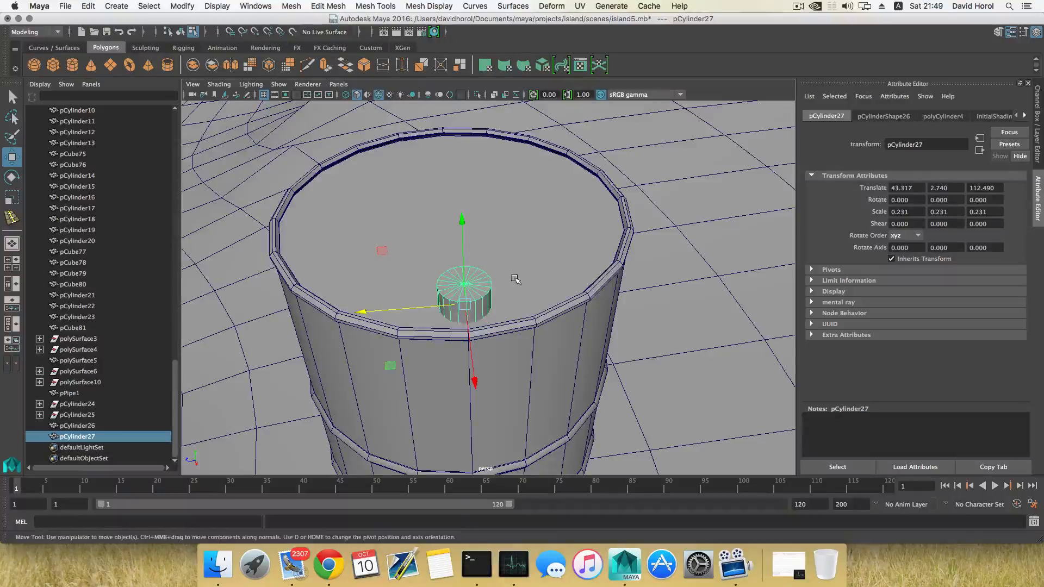
Step: Subtract the small cylinder from the barrel with a Boolean Difference to cut a round hole in the barrel's top
key("F8")
left_click(540, 327)
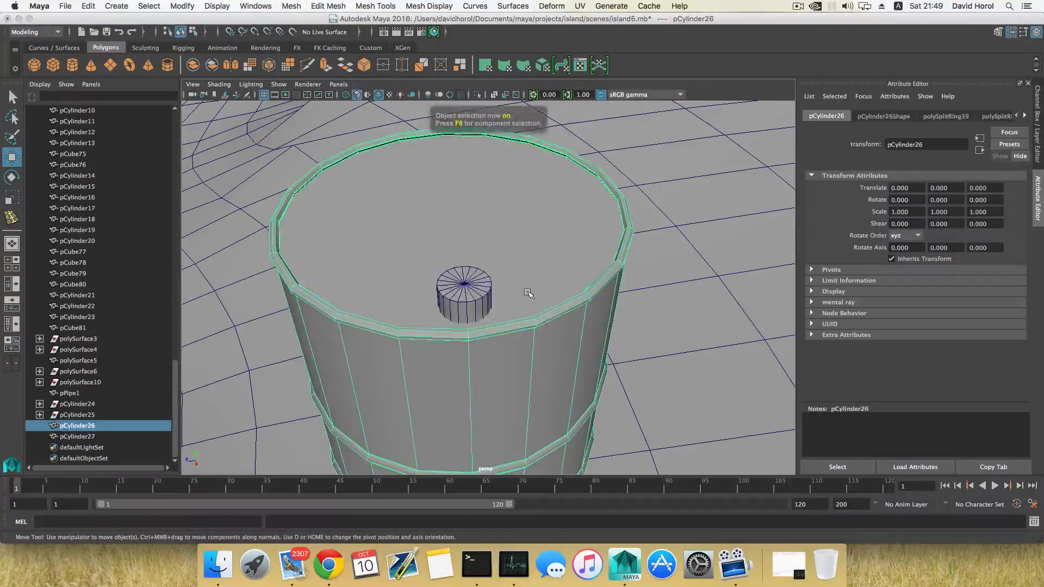
left_click(465, 283, "shift")
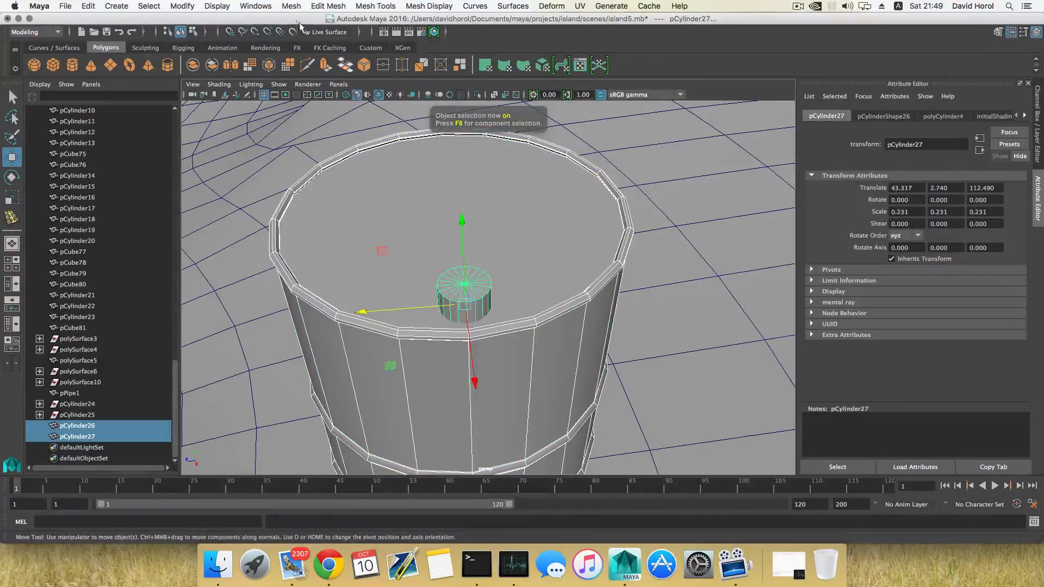
left_click(291, 6)
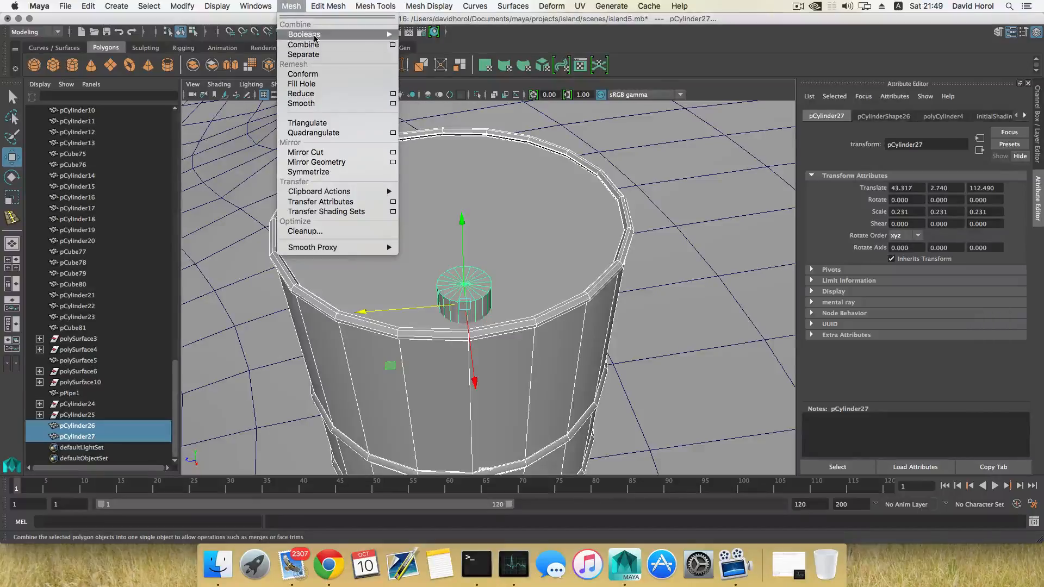
mouse_move(315, 35)
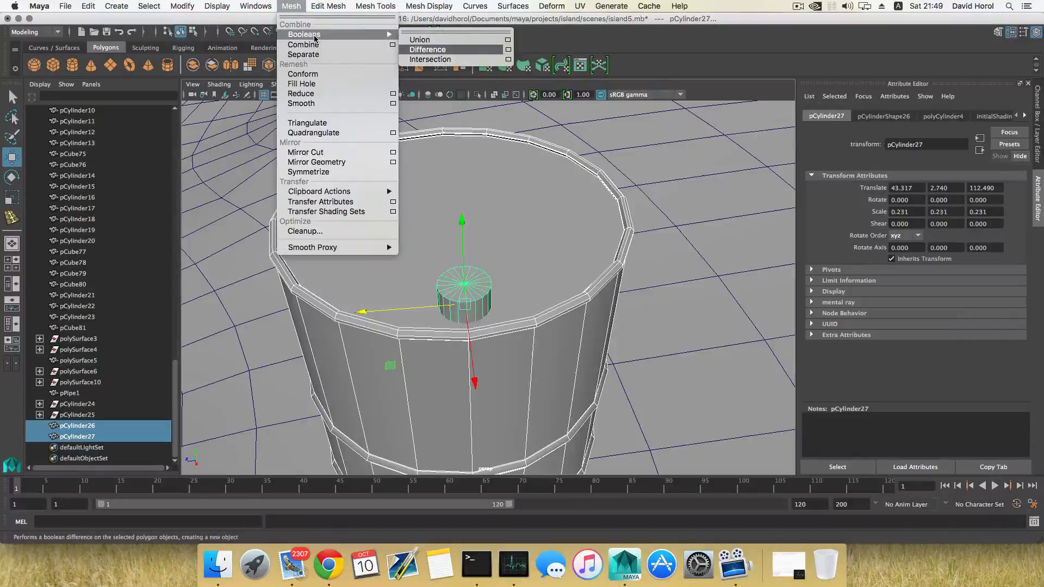
left_click(428, 50)
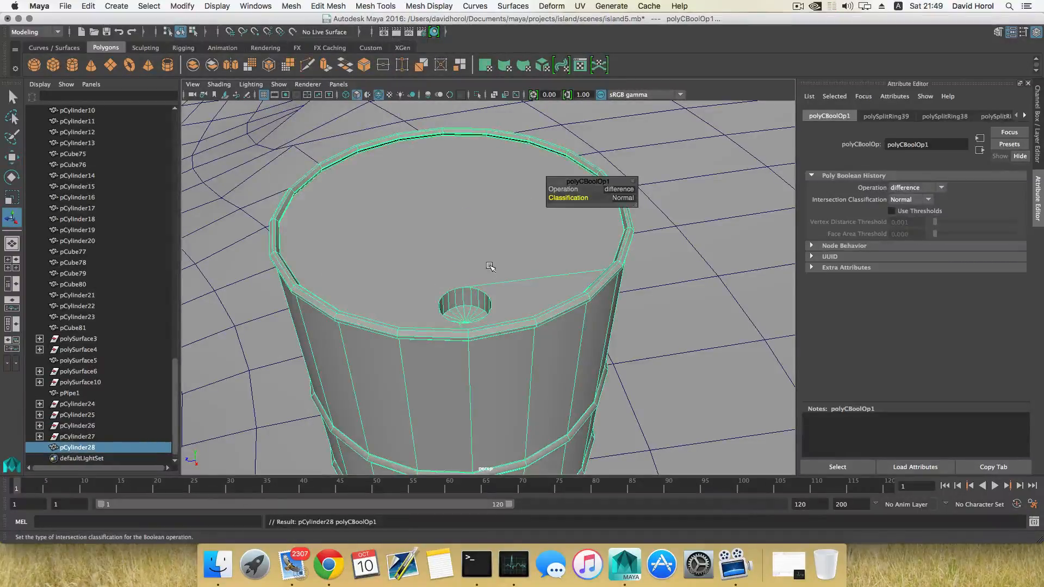
Step: Delete the stray edges running from the new hole to the rim across the barrel's top face
left_click_drag(488, 269, 509, 264, "alt")
right_click_drag(509, 265, 508, 234)
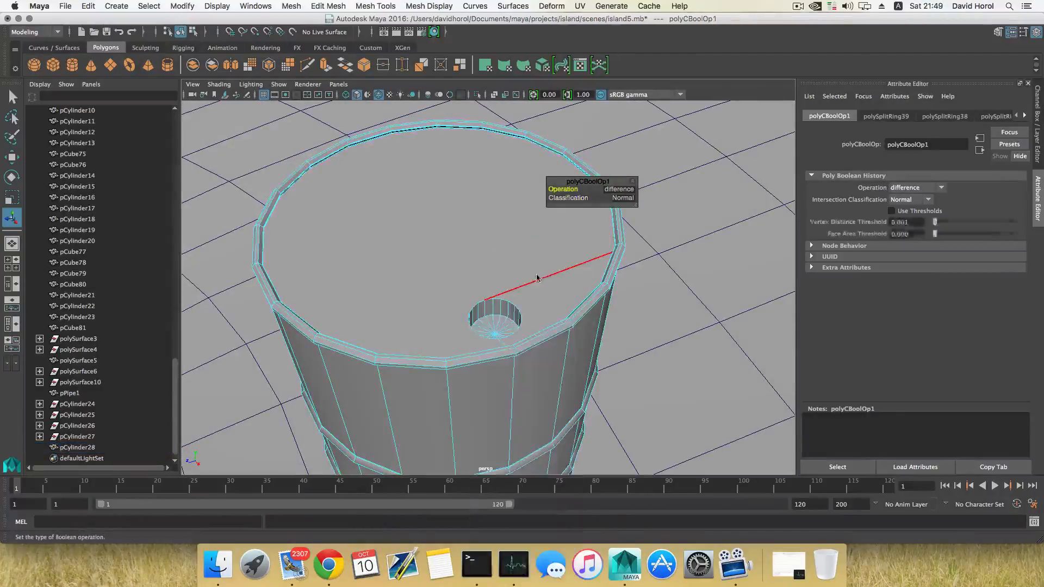
left_click(538, 281)
right_click_drag(538, 281, 594, 333, "shift")
left_click_drag(587, 328, 650, 324, "alt")
middle_click_drag(635, 294, 524, 352, "alt")
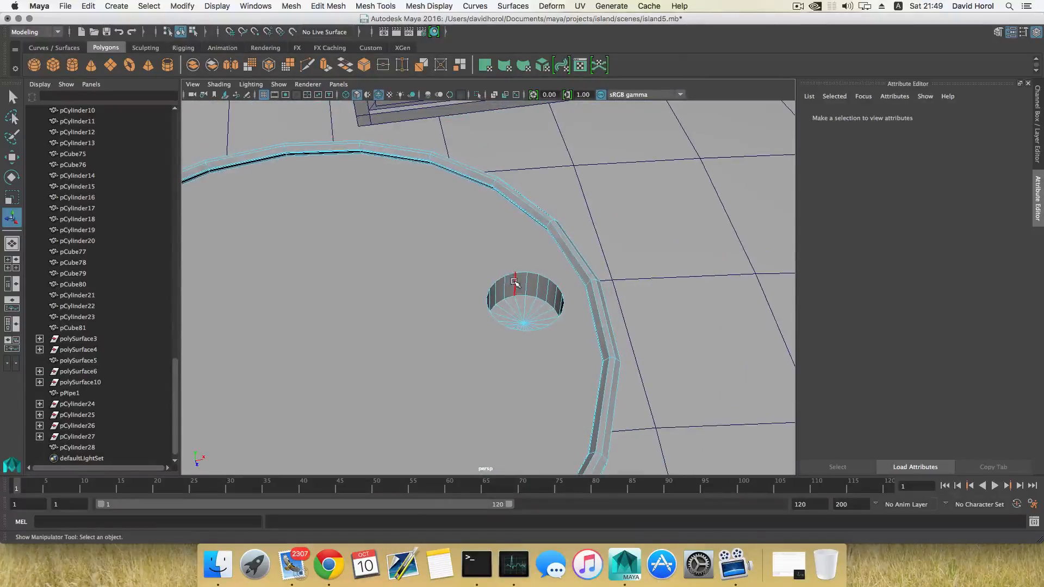
scroll(449, 393, "down", 5)
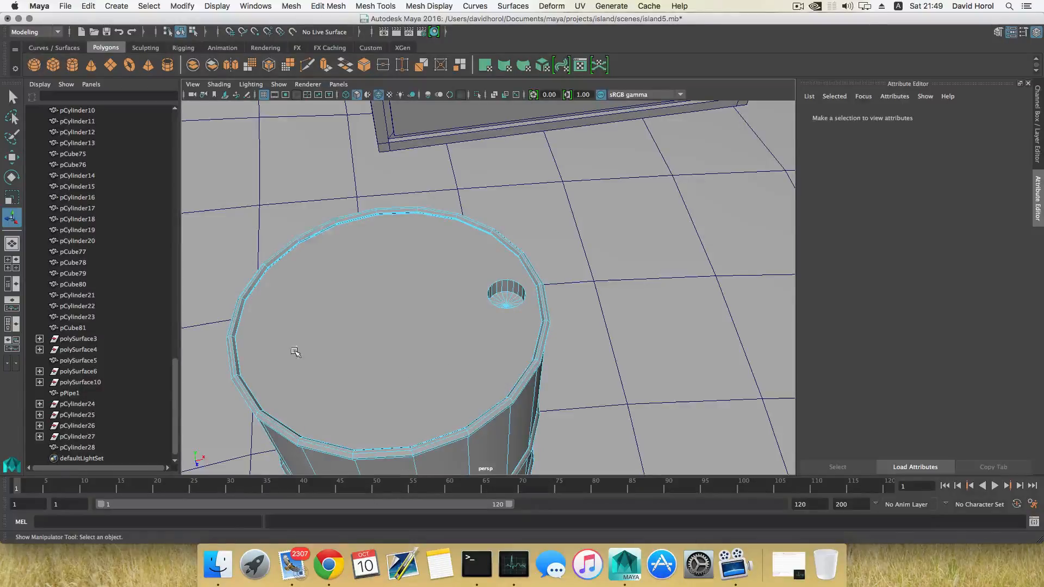
right_click_drag(323, 315, 608, 386, "alt")
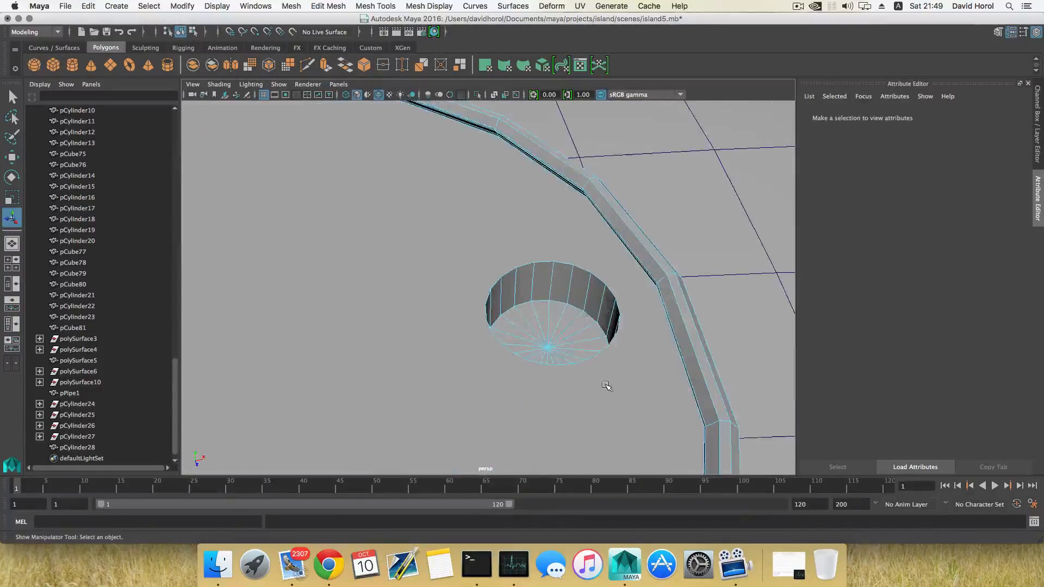
middle_click_drag(598, 390, 550, 424, "alt")
Step: Try to select the ring of wall faces inside the hole and delete it
right_click_drag(526, 262, 519, 234)
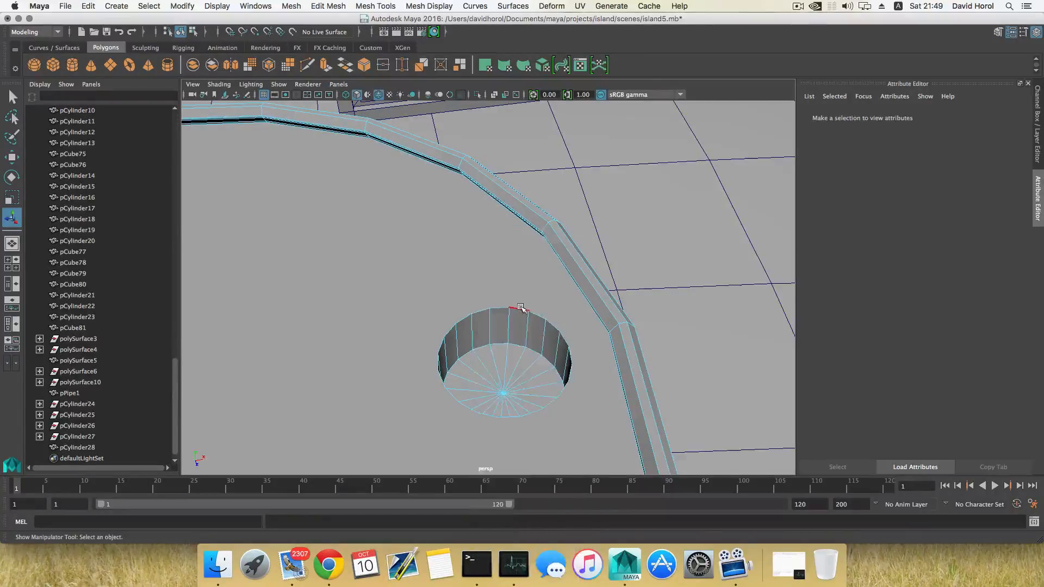
left_click(520, 309)
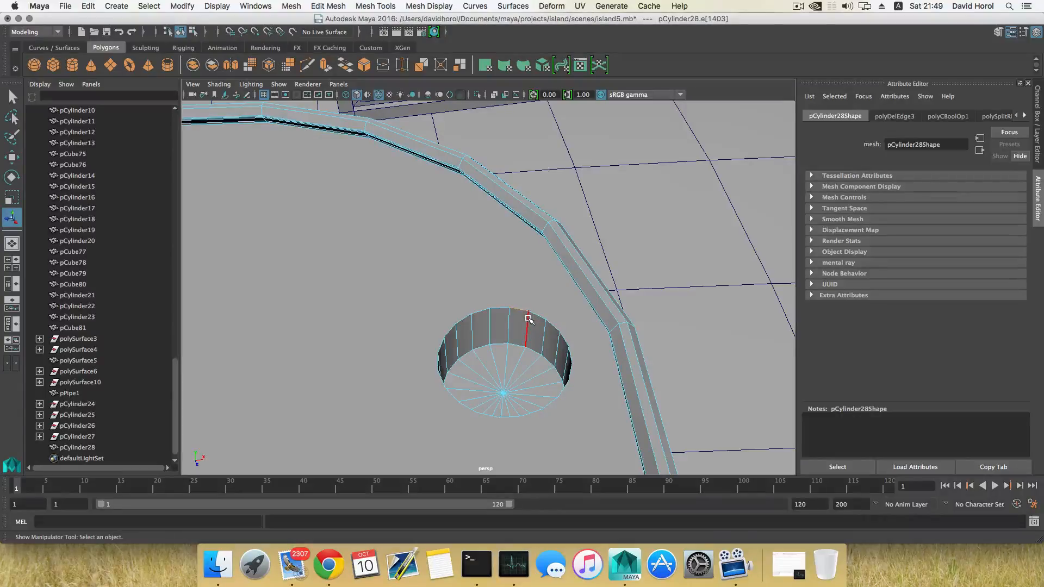
right_click_drag(527, 319, 526, 296)
left_click(523, 329)
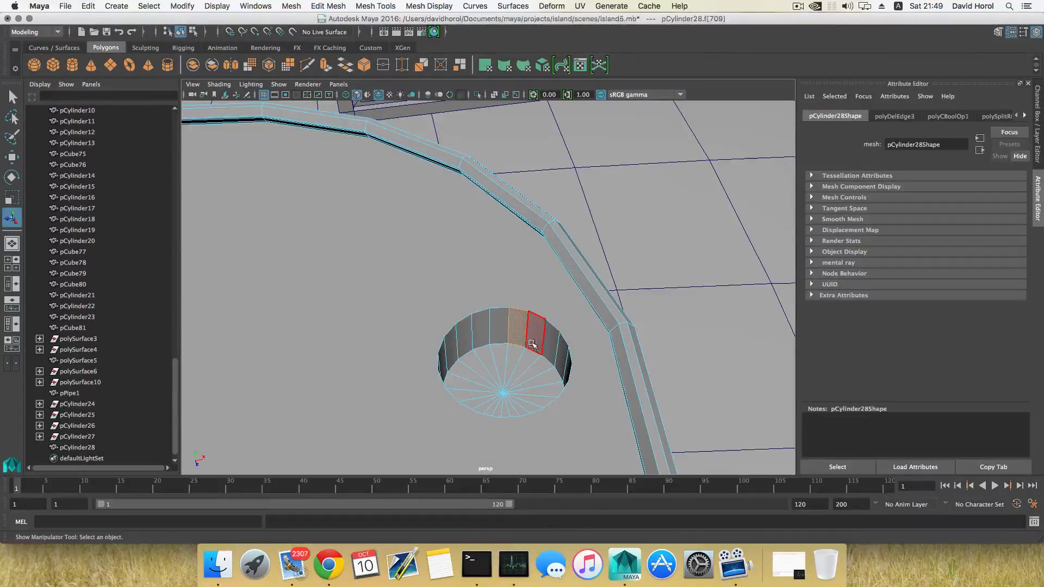
double_click(532, 339, "shift")
key("Delete")
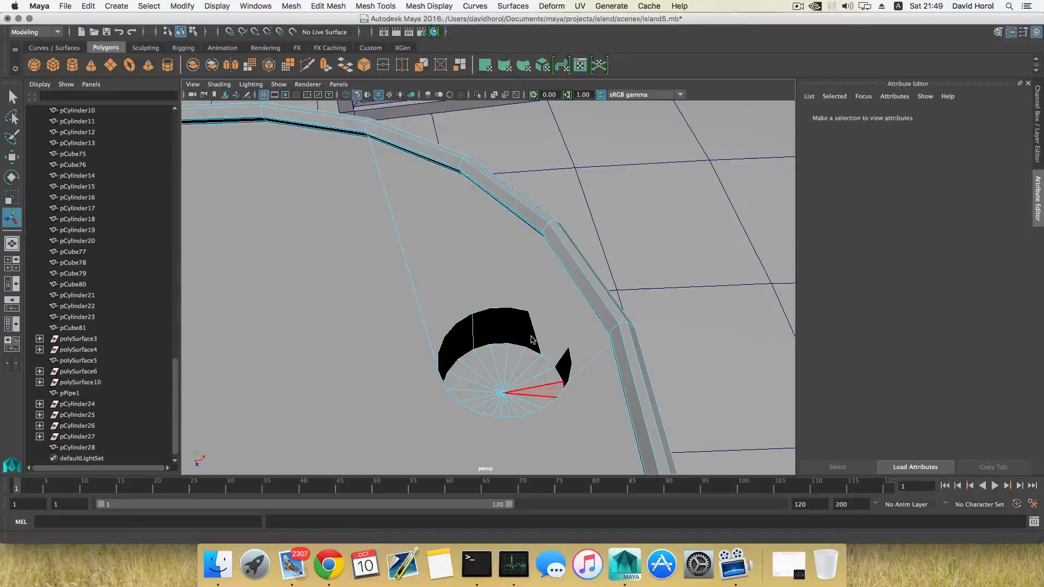
Step: Undo the hole-wall face deletion and the stray-edge removal, back to the Boolean result
key("z")
key("z")
key("z")
key("z")
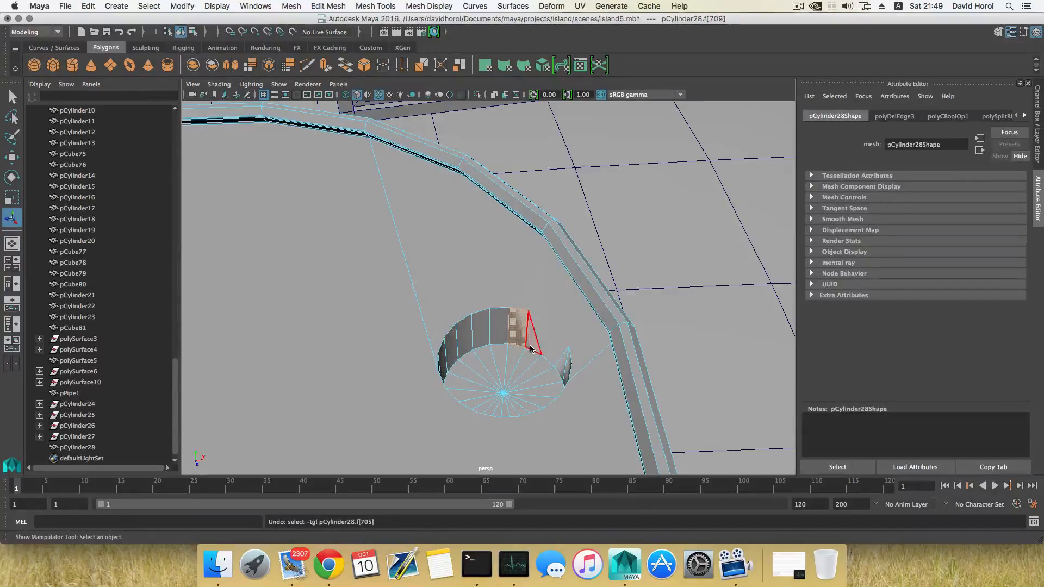
key("z")
key("z")
key("z")
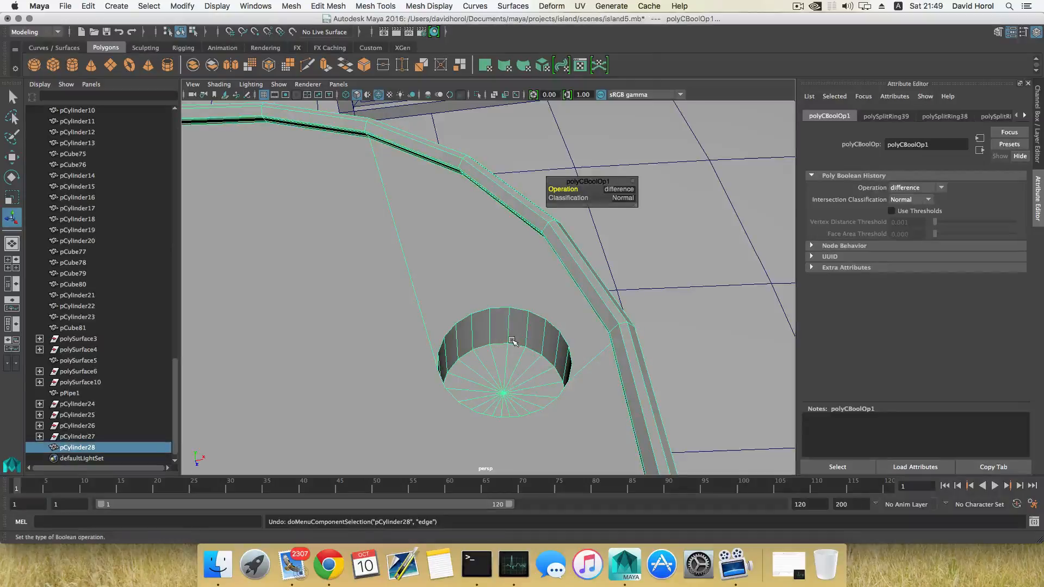
Step: Try deleting the long edge between the hole and the barrel's rim, and undo that deletion
key("F8")
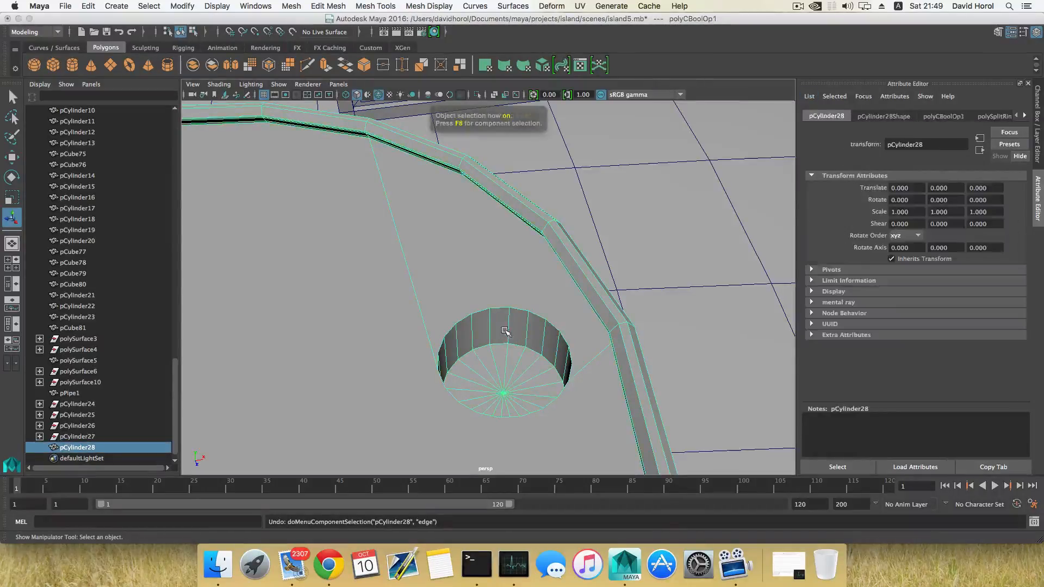
left_click_drag(514, 349, 428, 326, "alt")
middle_click_drag(440, 324, 499, 342, "alt")
right_click_drag(462, 263, 465, 209)
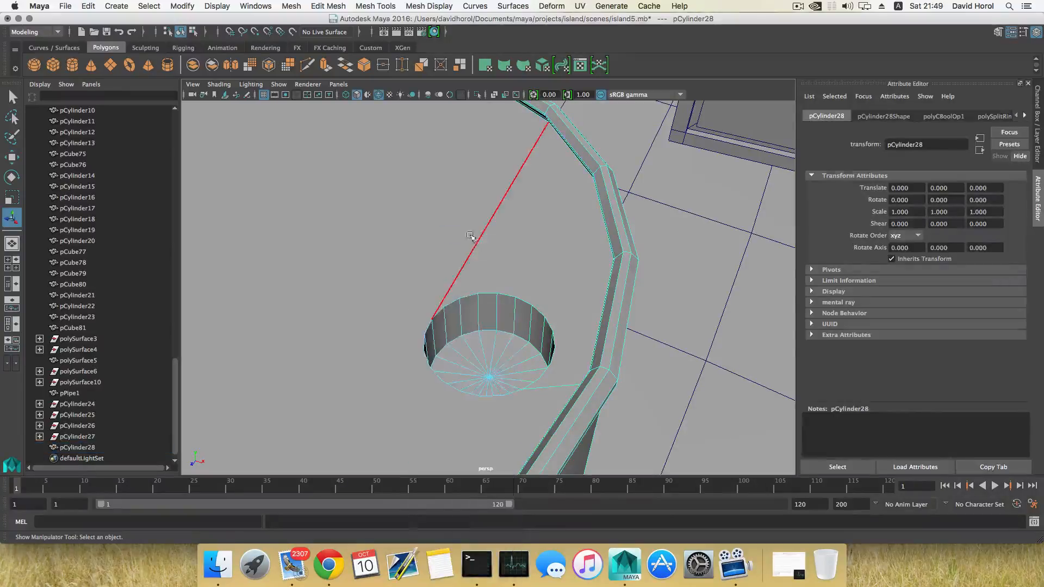
left_click(474, 246)
key("Delete")
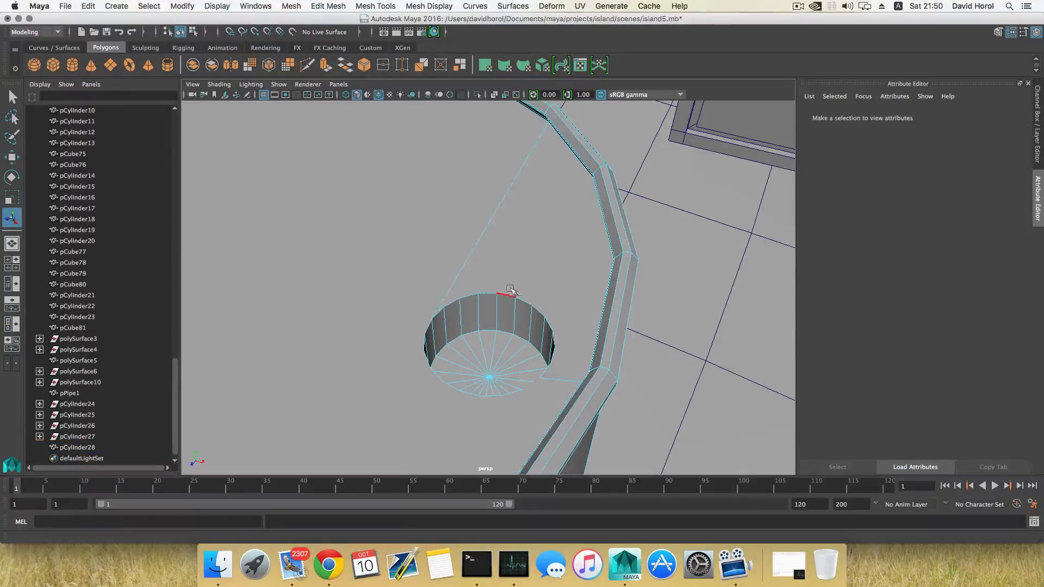
key("super+z")
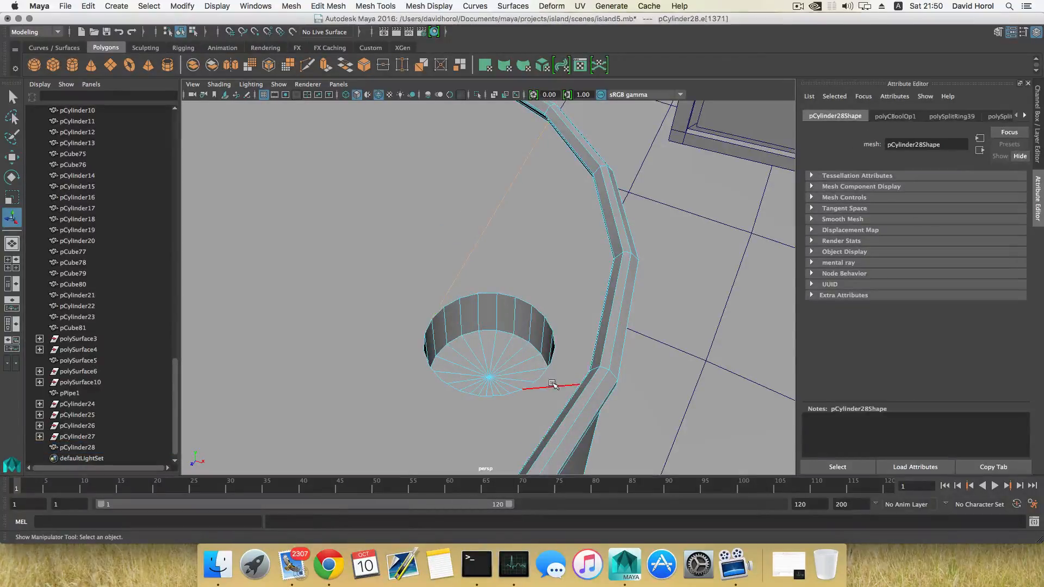
Step: Remove the edges connecting the hole to the rim with the Delete Edge command
left_click(482, 224)
right_click_drag(480, 225, 421, 249, "shift")
left_click_drag(506, 299, 423, 300, "alt")
scroll(499, 286, "down", 3)
middle_click_drag(423, 300, 480, 318, "alt")
left_click_drag(480, 318, 505, 319, "alt")
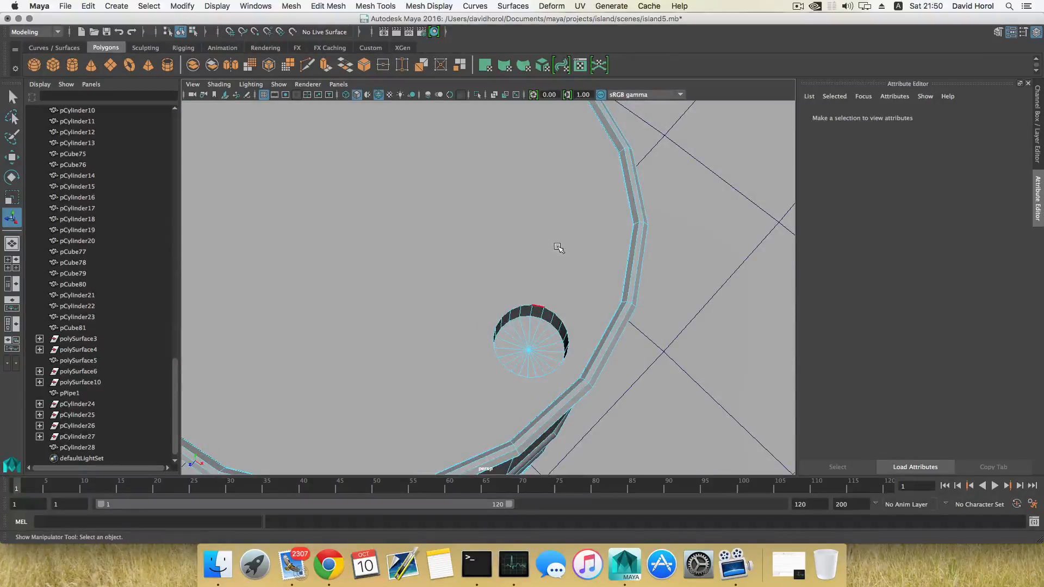
key("F8")
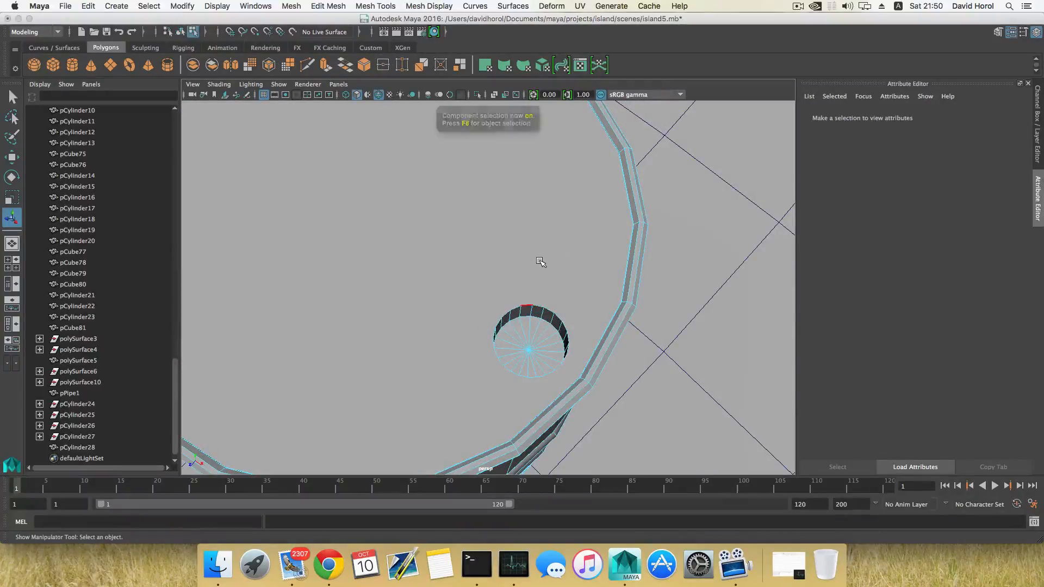
left_click(375, 5)
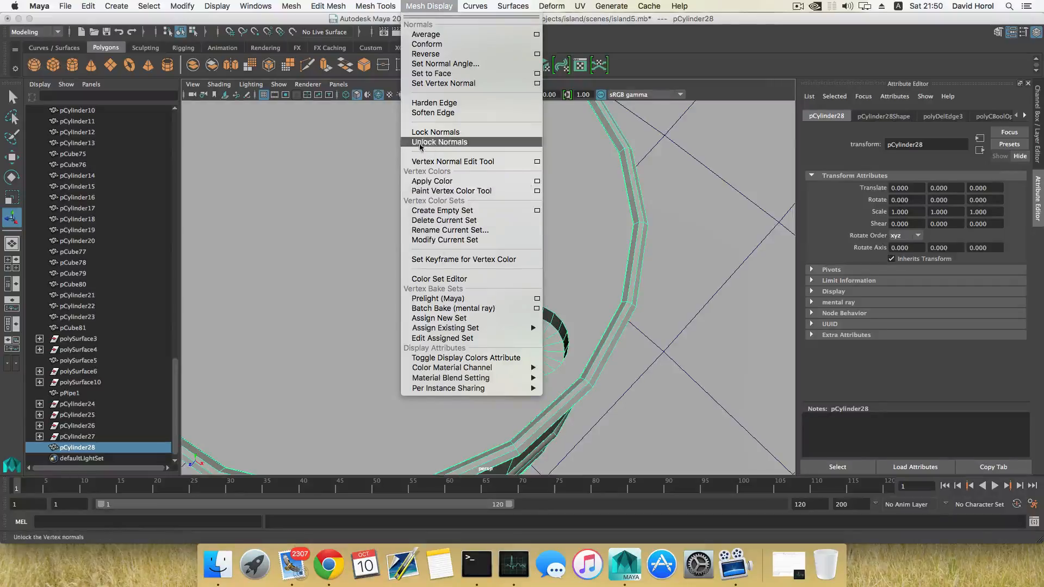
mouse_move(375, 6)
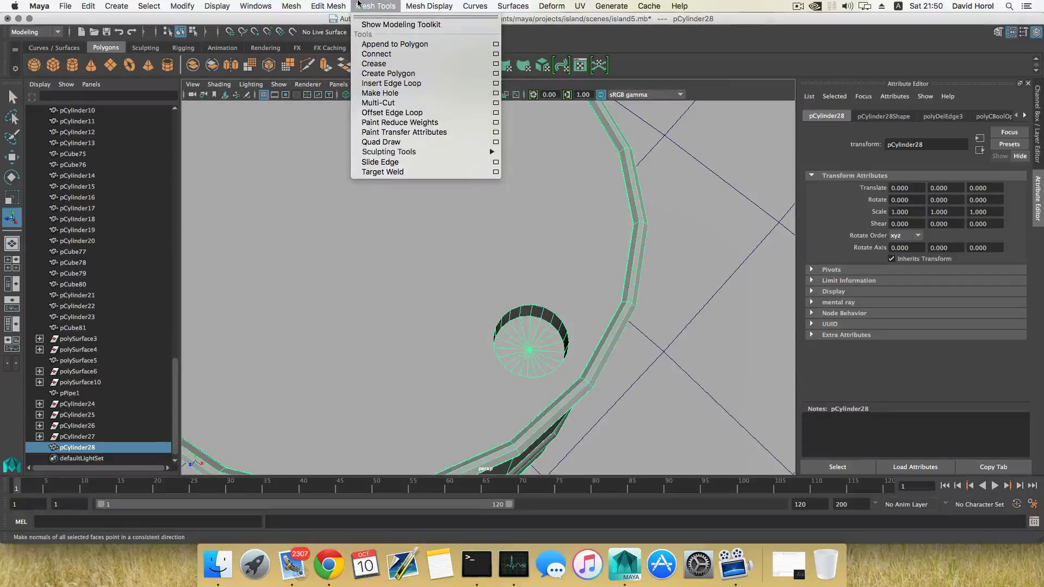
left_click(392, 172)
key("super+z")
Step: Try to cut a new edge from a vertex on the hole's border to the nearest inner rim vertex with Multi-Cut
left_click(375, 6)
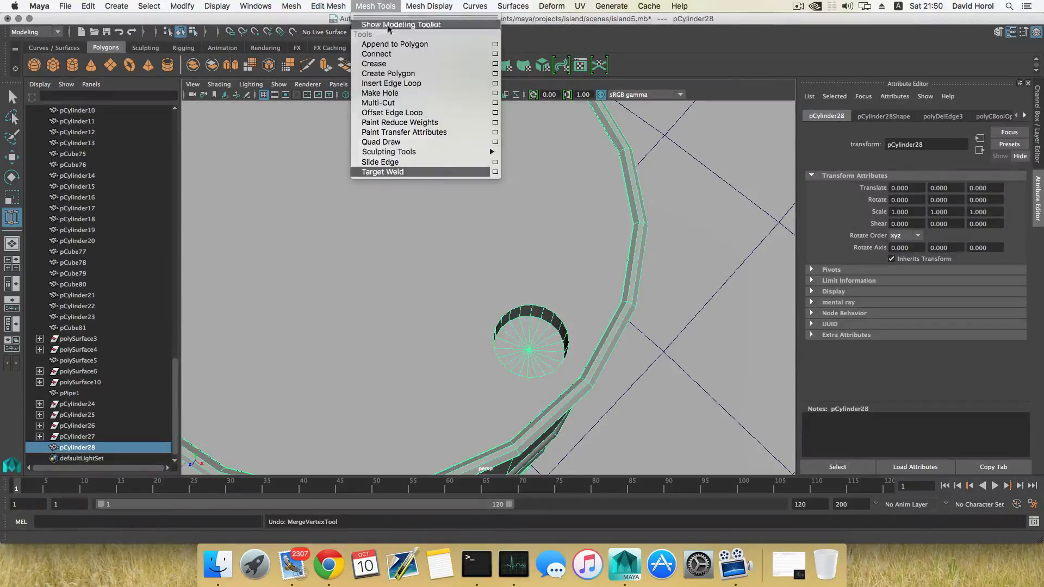
left_click(403, 102)
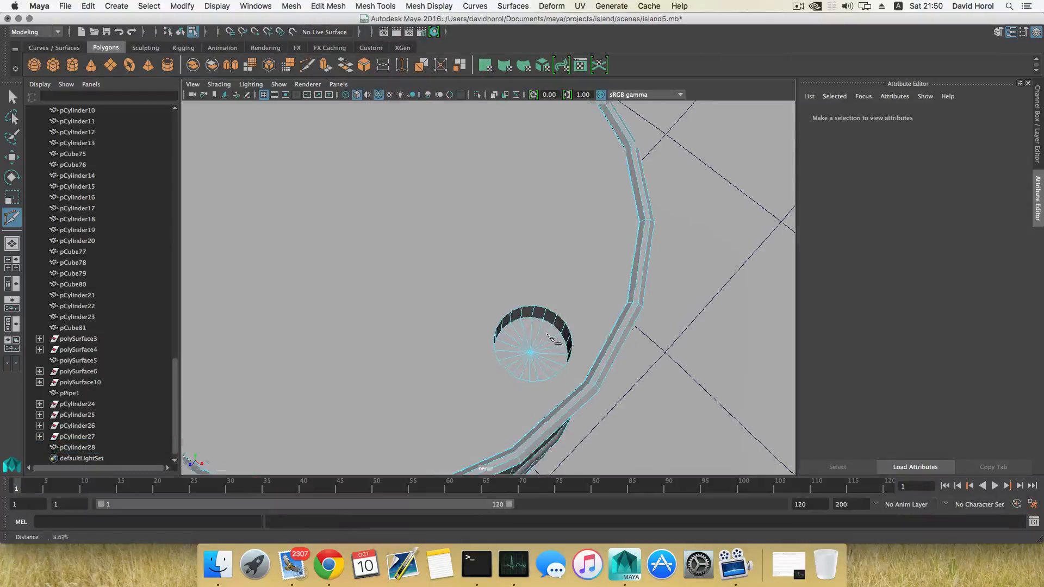
left_click_drag(552, 339, 561, 285, "alt")
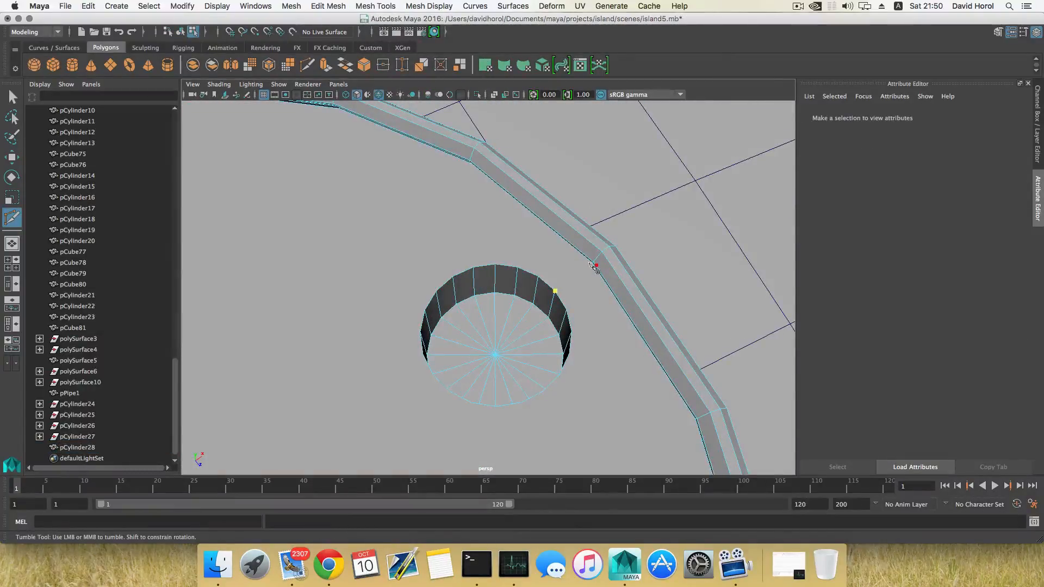
right_click_drag(563, 295, 646, 310, "alt")
left_click_drag(604, 305, 638, 243, "alt")
middle_click_drag(638, 242, 625, 269, "alt")
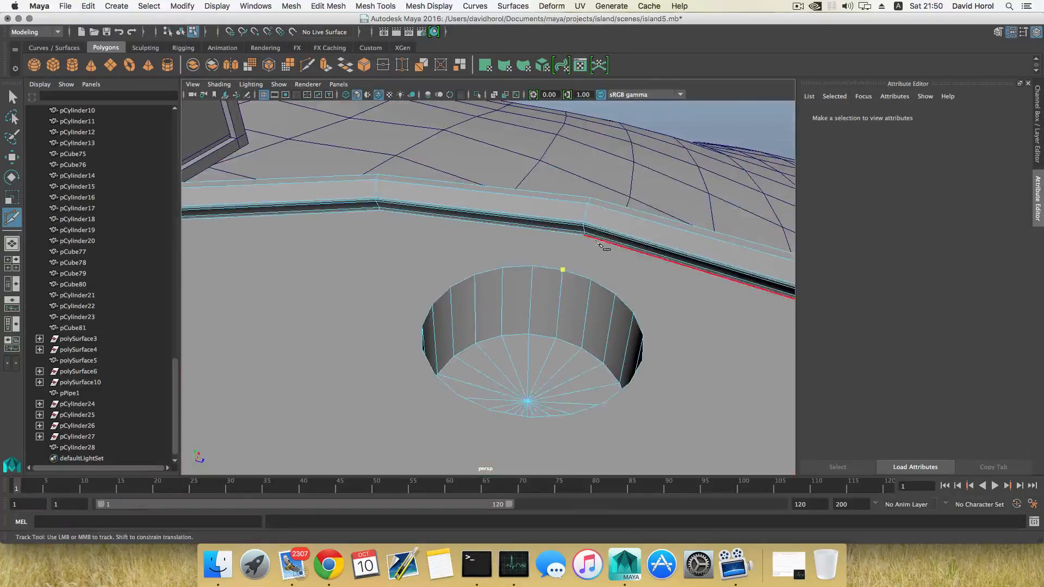
left_click(583, 236)
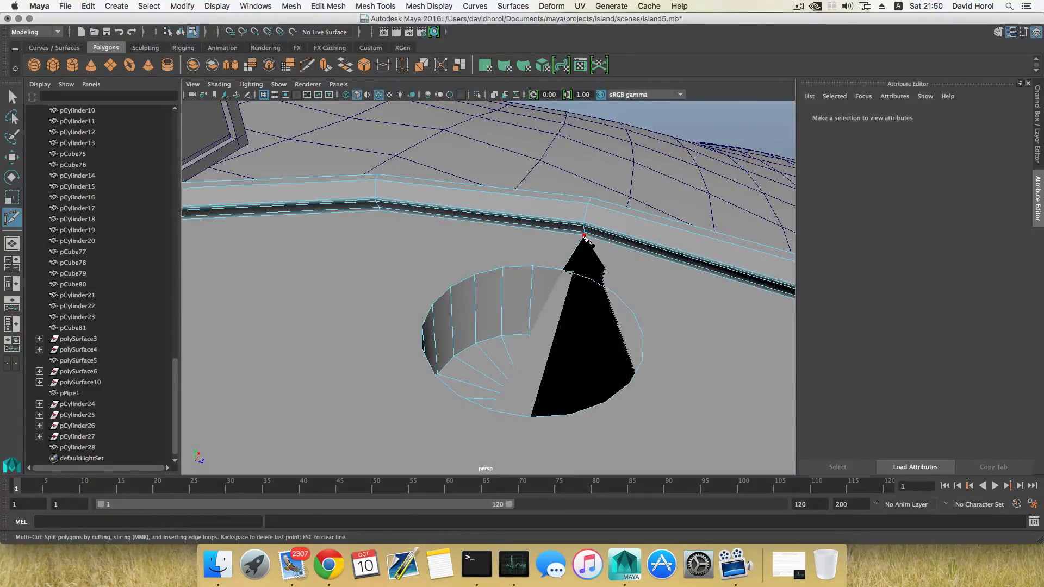
key("z")
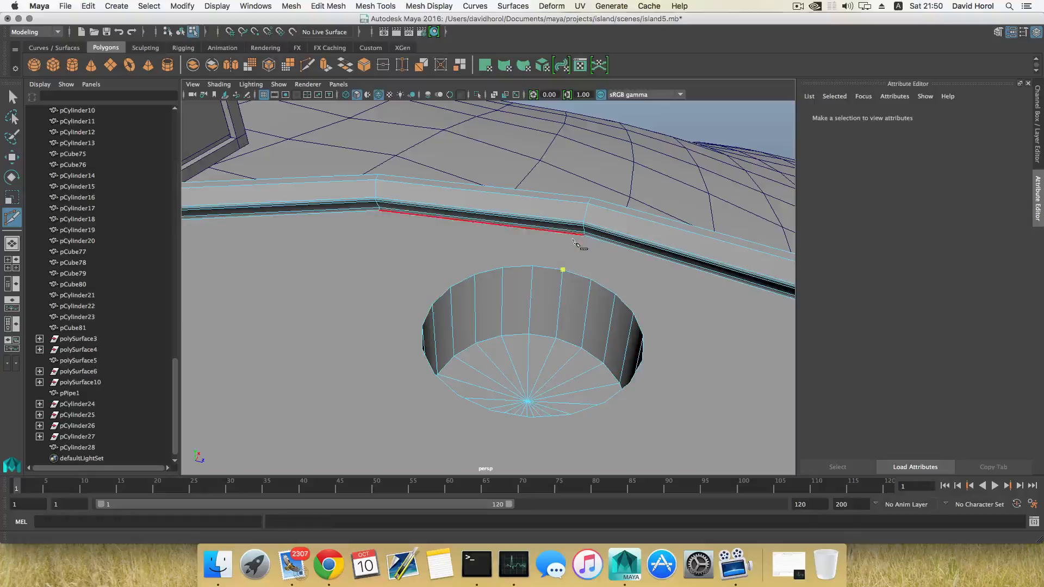
left_click(584, 237)
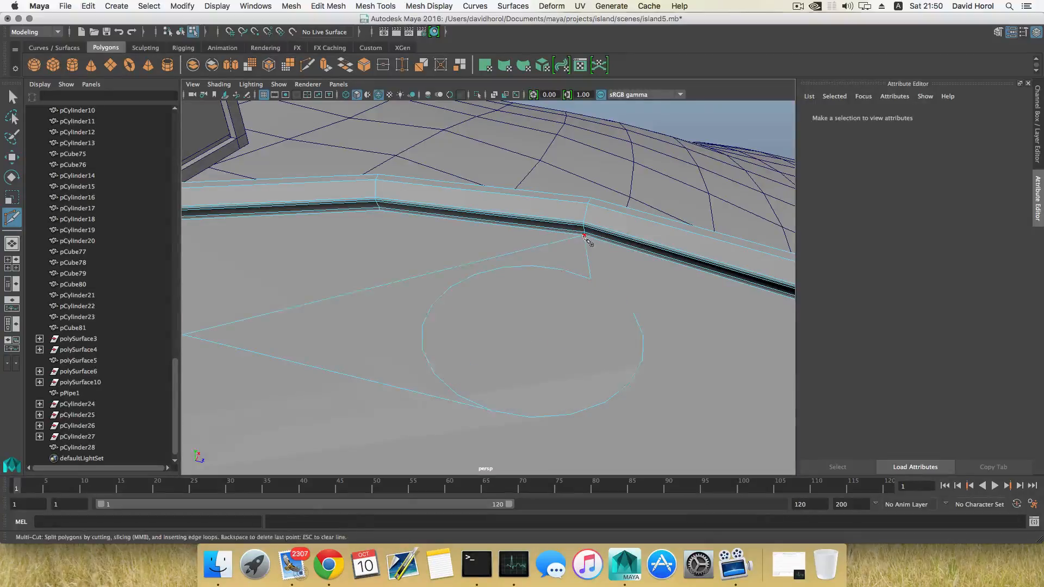
Step: Undo the Multi-Cut, the edge removal and the Boolean difference, back to the separate barrel and small cylinder
key("z")
key("z")
key("z")
key("z")
key("z")
key("z")
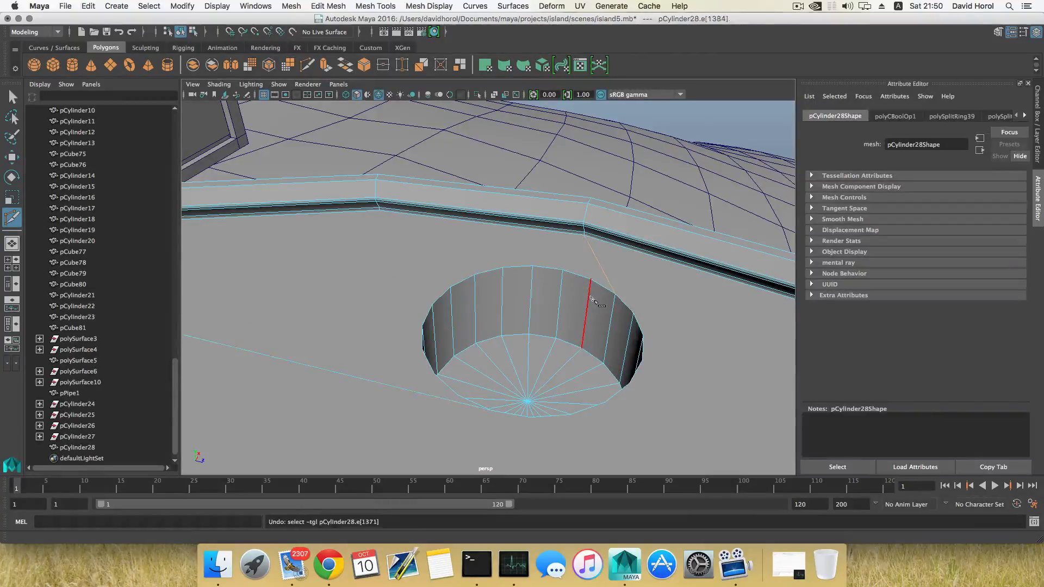
key("z")
key("z")
key("z")
key("z")
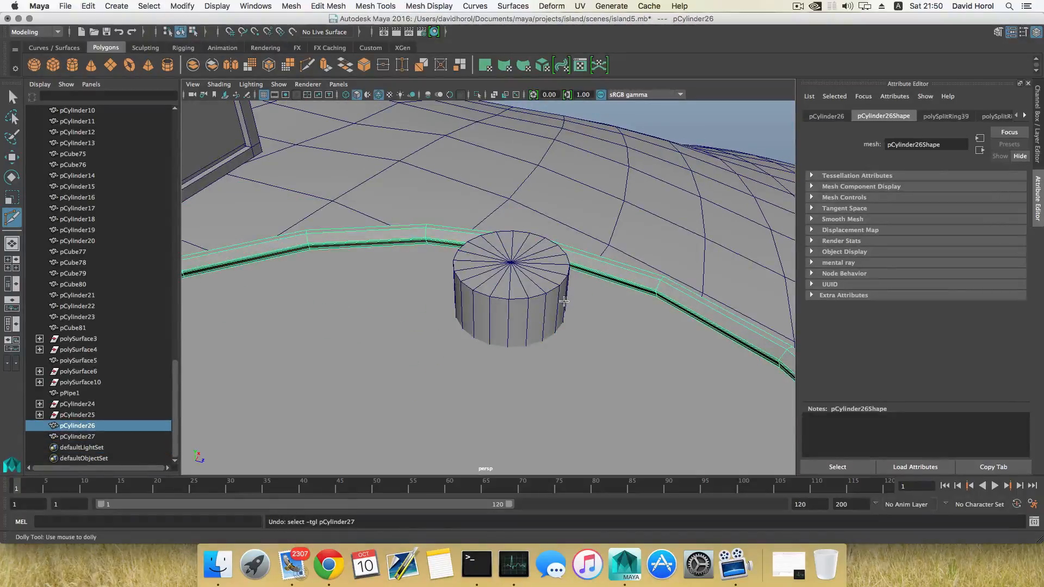
Step: Delete the small cylinder standing on the barrel's top
left_click(11, 99)
left_click(530, 270)
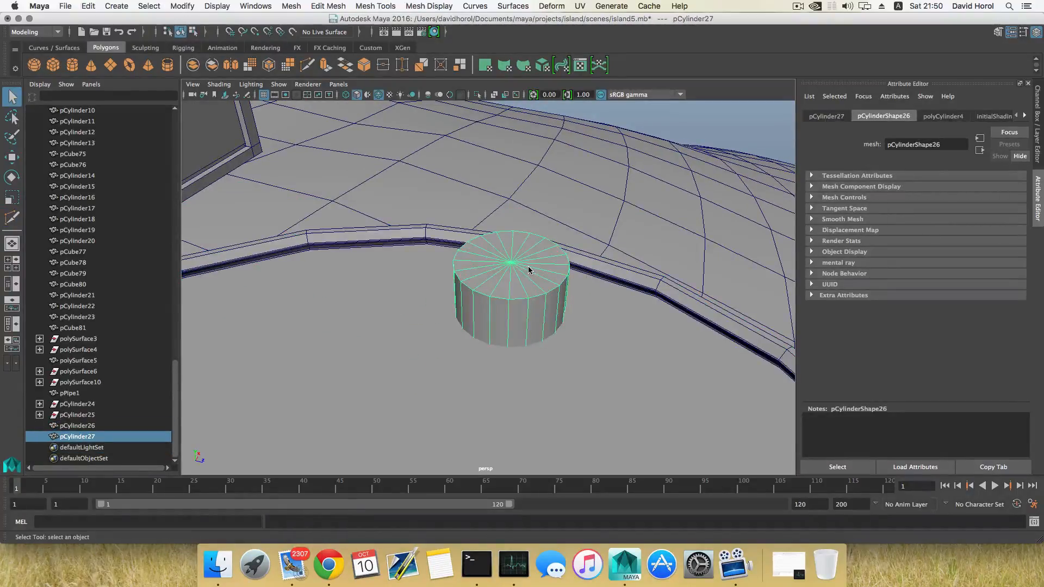
key("Delete")
Step: Extrude the barrel's flat top face and scale it slightly inward from the rim
right_click_drag(543, 266, 543, 289)
left_click(529, 356)
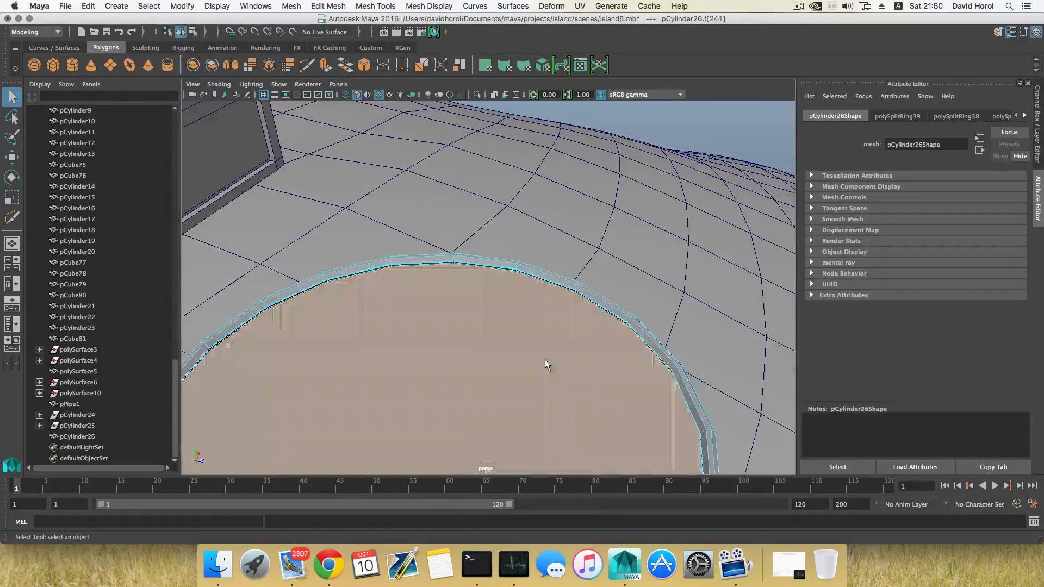
left_click_drag(544, 365, 487, 367, "alt")
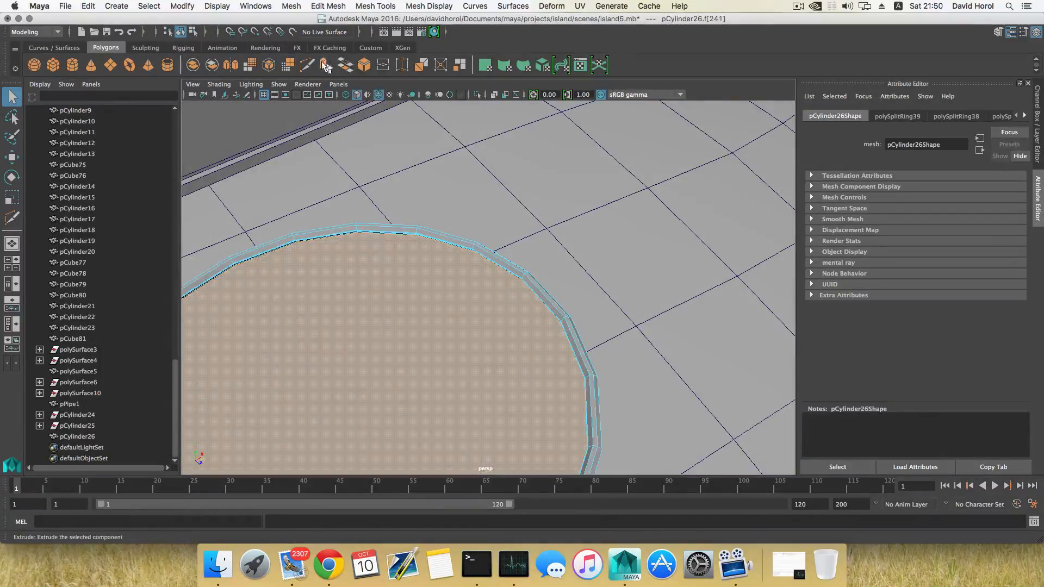
key("ctrl+e")
key("f")
key("r")
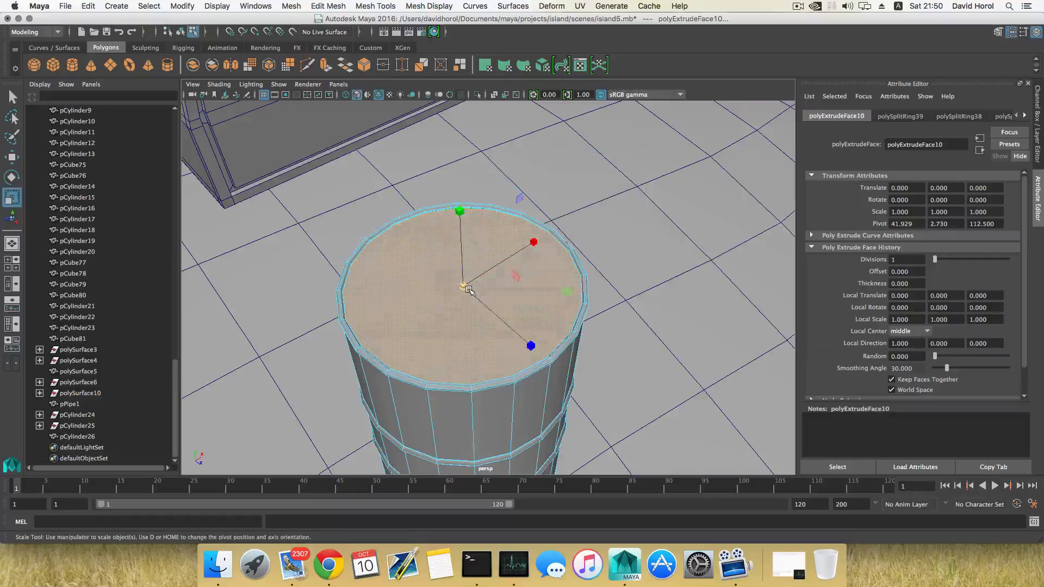
left_click_drag(463, 286, 453, 287)
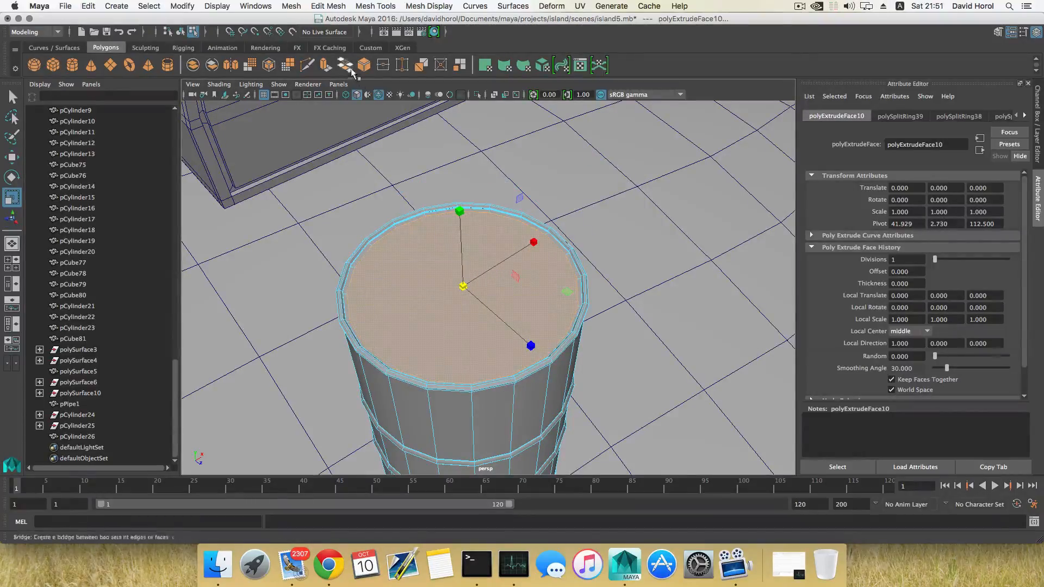
Step: Extrude the top face again and scale it down to a small disc in the centre
left_click(326, 66)
key("r")
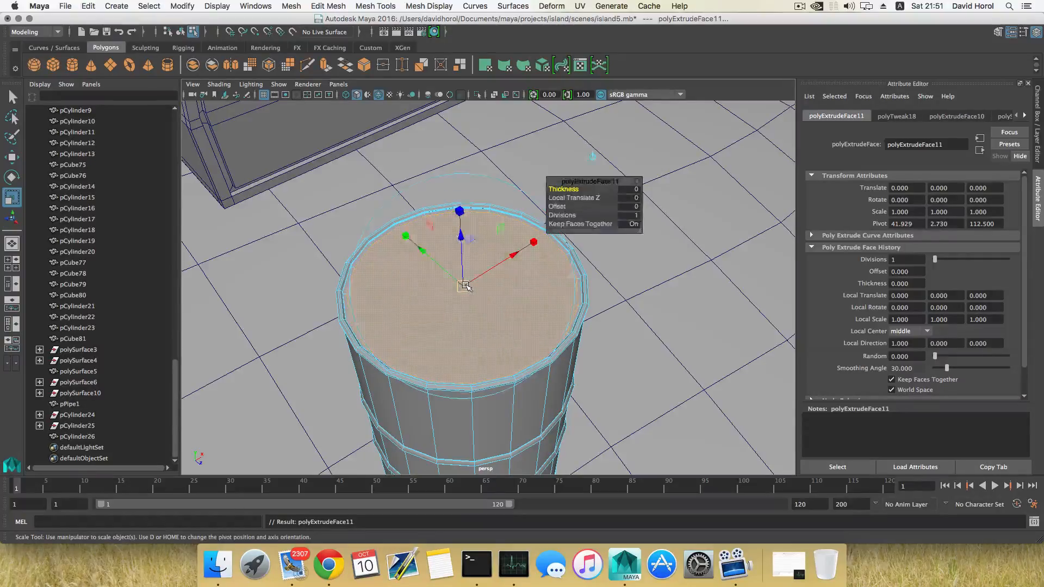
left_click_drag(464, 287, 464, 288)
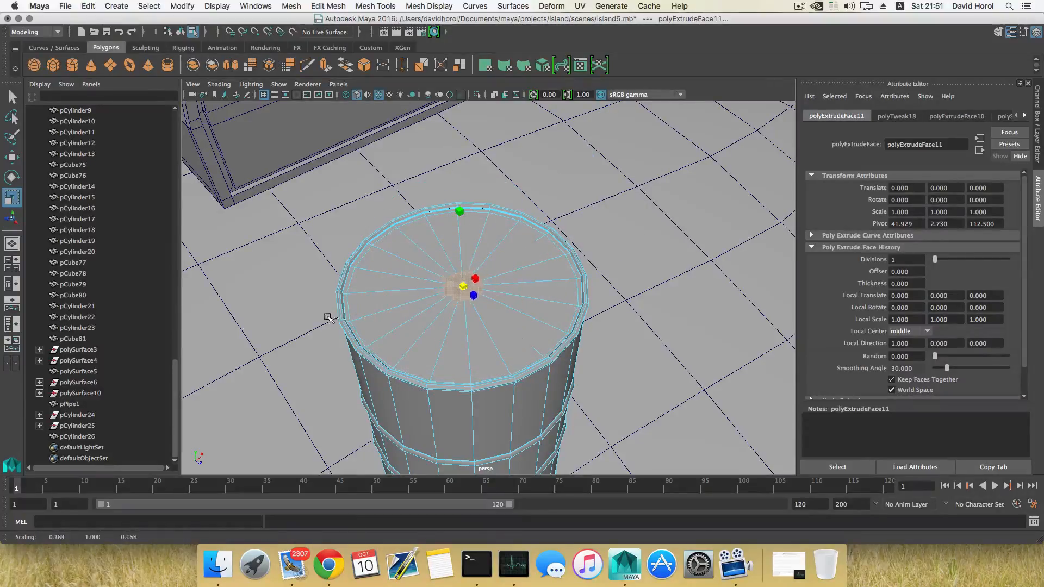
Step: Move the small disc face sideways from the centre of the barrel's top to near the rim
key("w")
left_click_drag(533, 243, 589, 221)
right_click_drag(552, 233, 679, 314, "alt")
left_click_drag(610, 289, 562, 289, "alt")
middle_click_drag(562, 288, 471, 304, "alt")
left_click_drag(471, 304, 481, 330, "alt")
right_click_drag(481, 331, 610, 377, "alt")
left_click_drag(610, 377, 601, 333, "alt")
left_click_drag(626, 234, 400, 179)
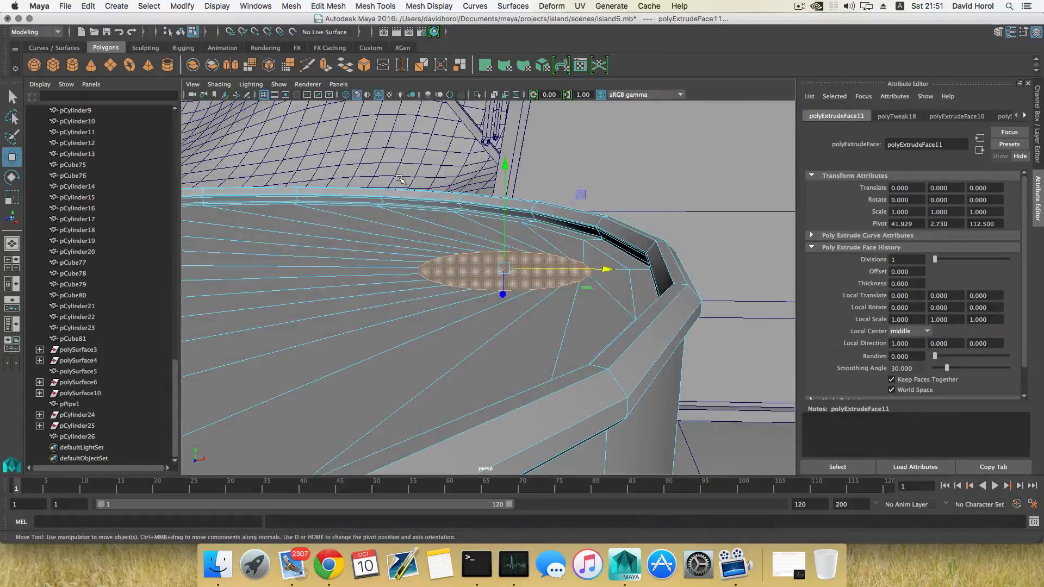
Step: Fine-tune the size of the small disc face and its distance from the rim
key("r")
left_click_drag(515, 283, 495, 311, "alt")
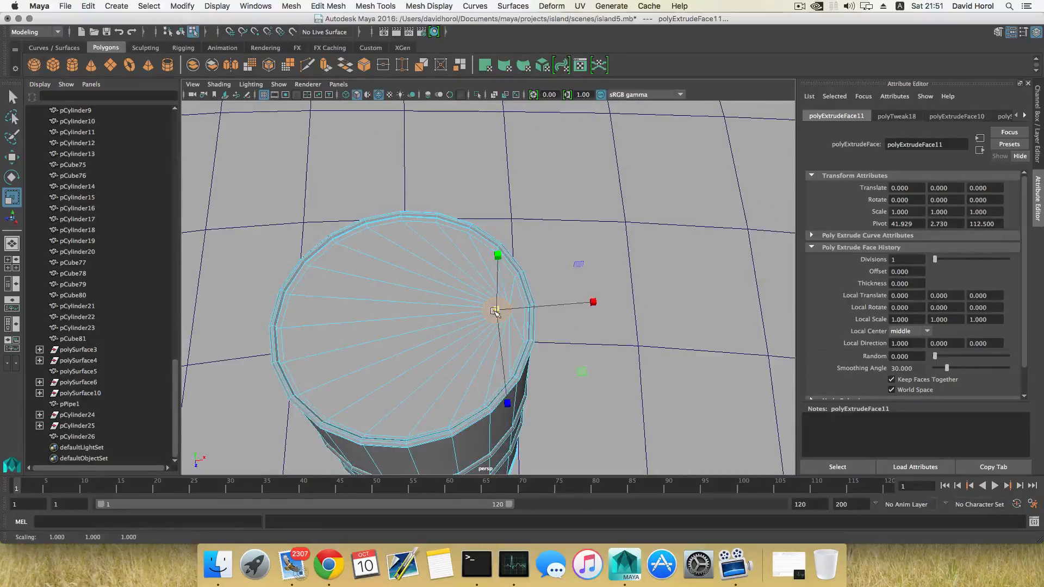
right_click_drag(478, 310, 752, 361, "alt")
key("w")
left_click_drag(584, 361, 519, 348)
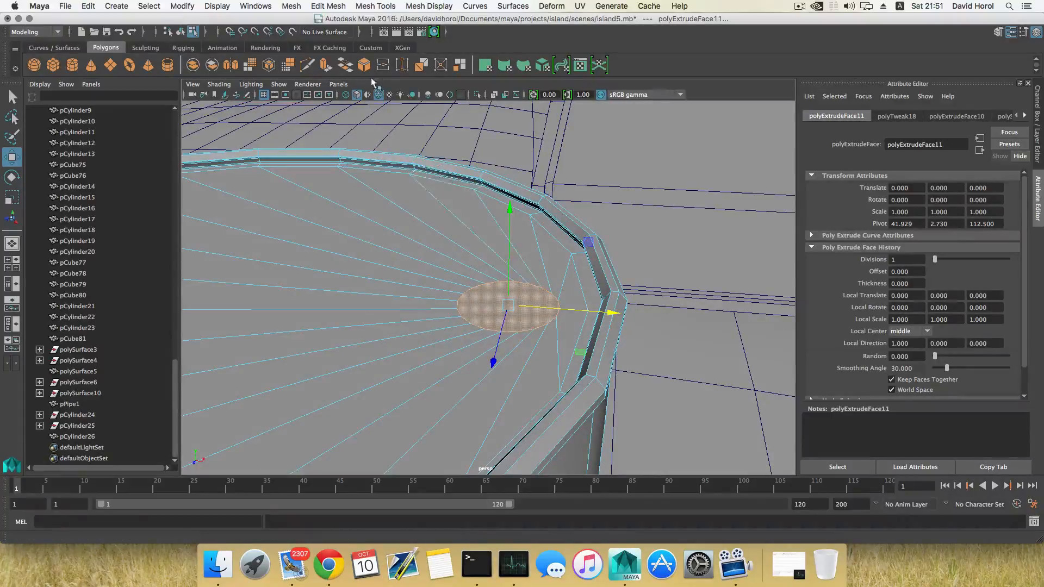
Step: Extrude the small disc face upward by about 0.042, then inset a second extrusion to a scale of about 0.917
left_click(324, 66)
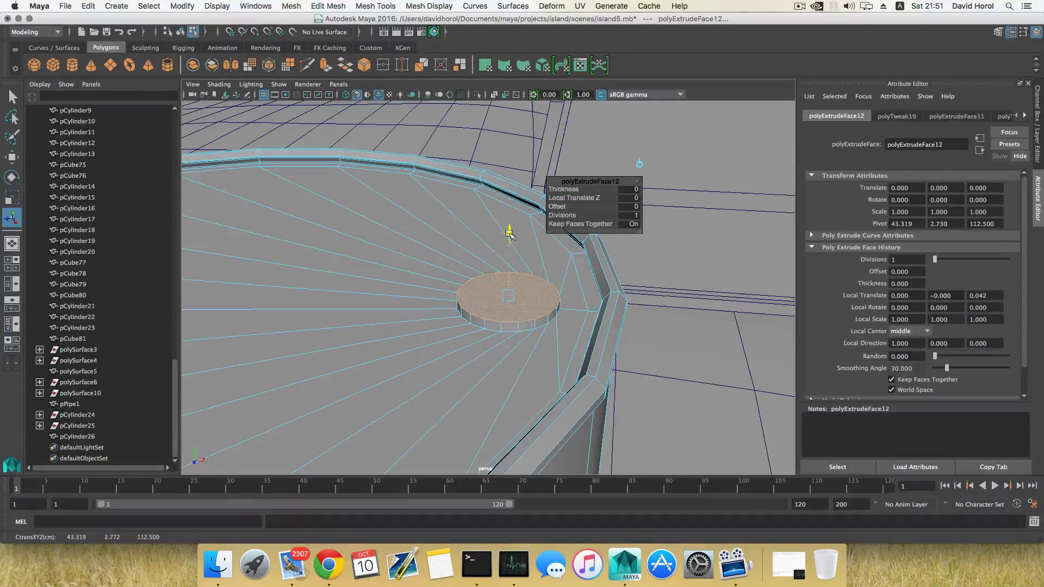
left_click(509, 232)
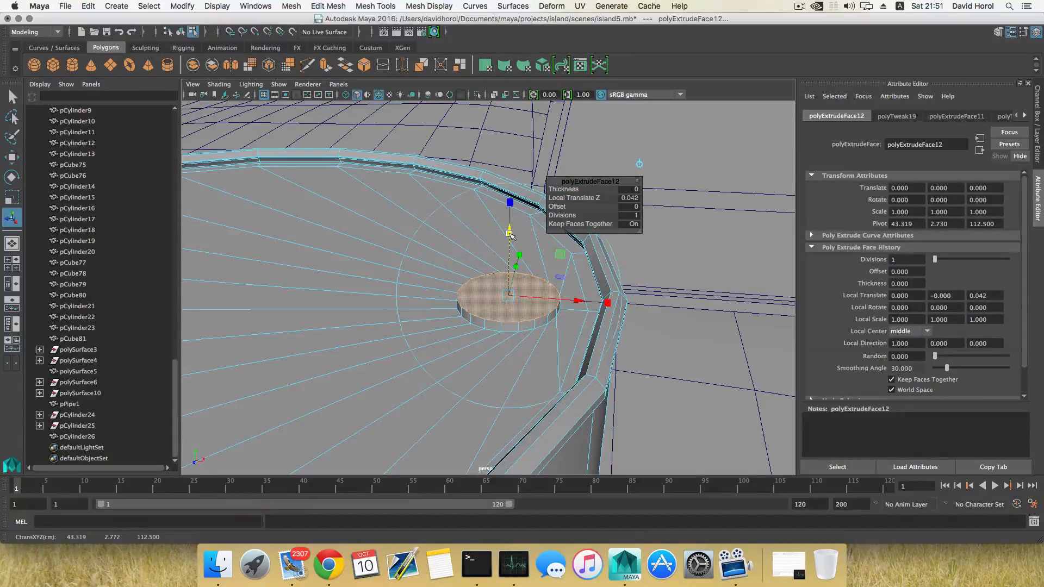
left_click(325, 67)
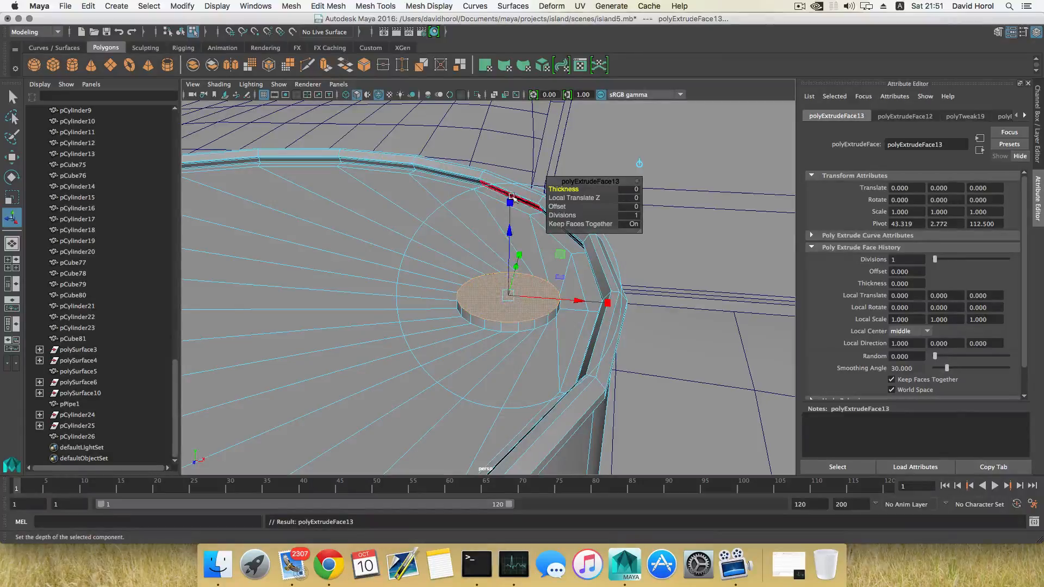
left_click_drag(511, 299, 503, 295)
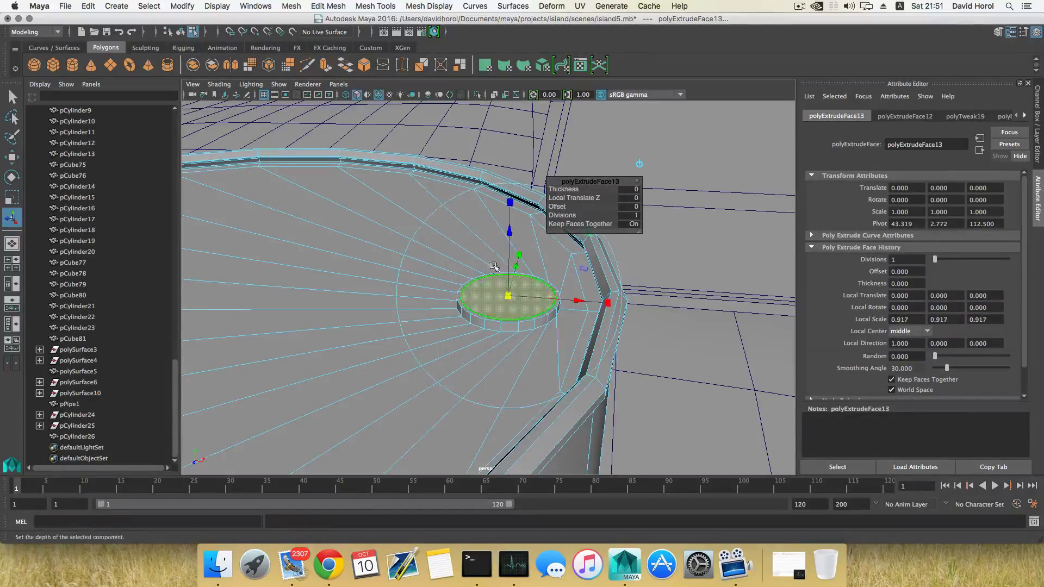
Step: Extrude the inset disc face down into the barrel to hollow out the opening, and return to object selection
left_click(326, 65)
left_click_drag(511, 231, 488, 297)
key("F8")
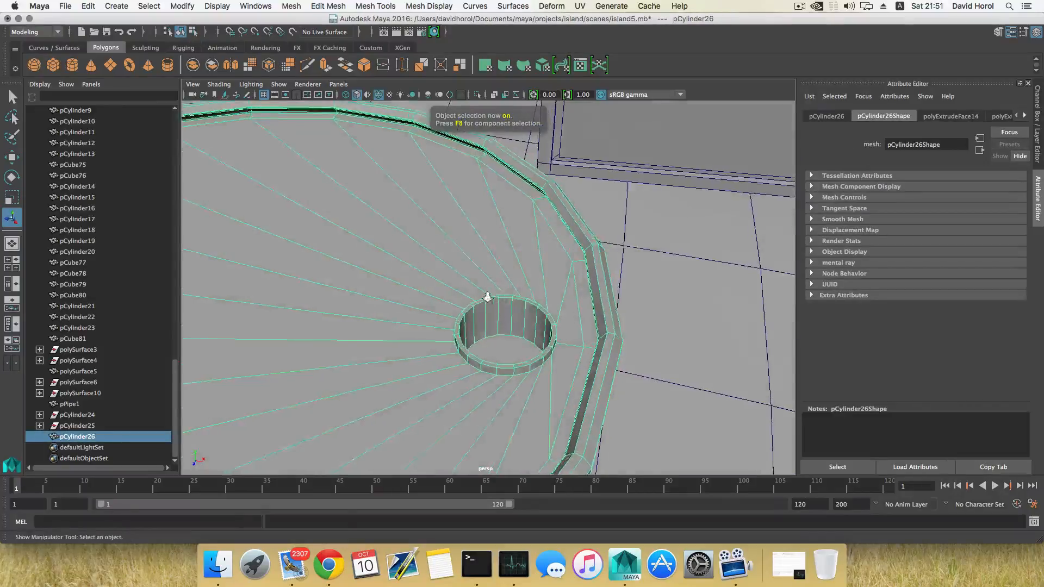
Step: Insert edge loops near the bottom and top of the opening's inner wall and around its outer wall
right_click_drag(488, 296, 486, 322, "alt")
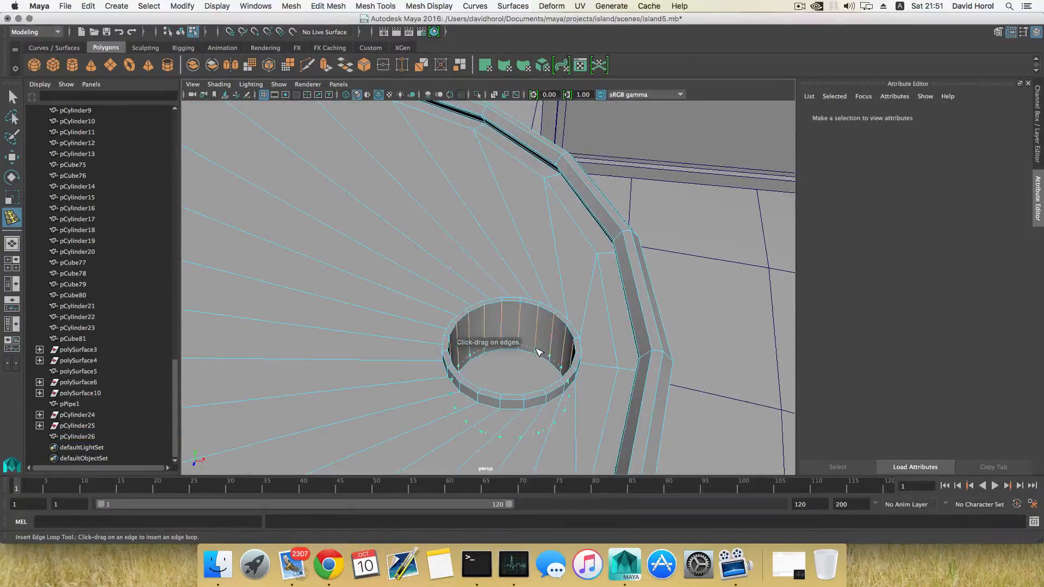
left_click(539, 351)
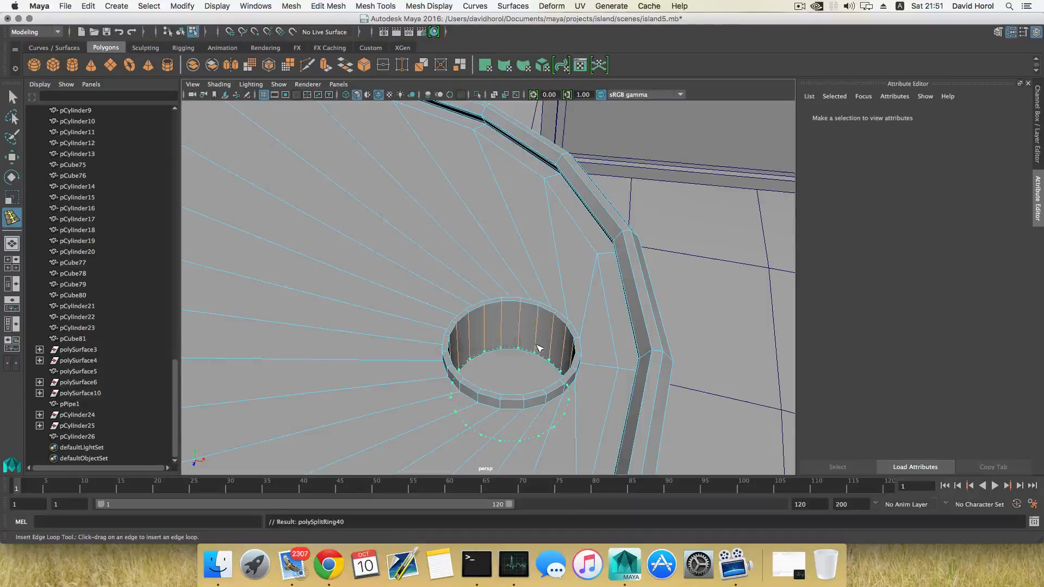
left_click(541, 311)
left_click_drag(533, 323, 554, 294, "alt")
Step: Extrude the upper face band around the opening outward by about 0.006 and scale its height to about 0.786 to form a lip
right_click_drag(549, 294, 549, 293)
left_click(566, 284)
double_click(567, 284)
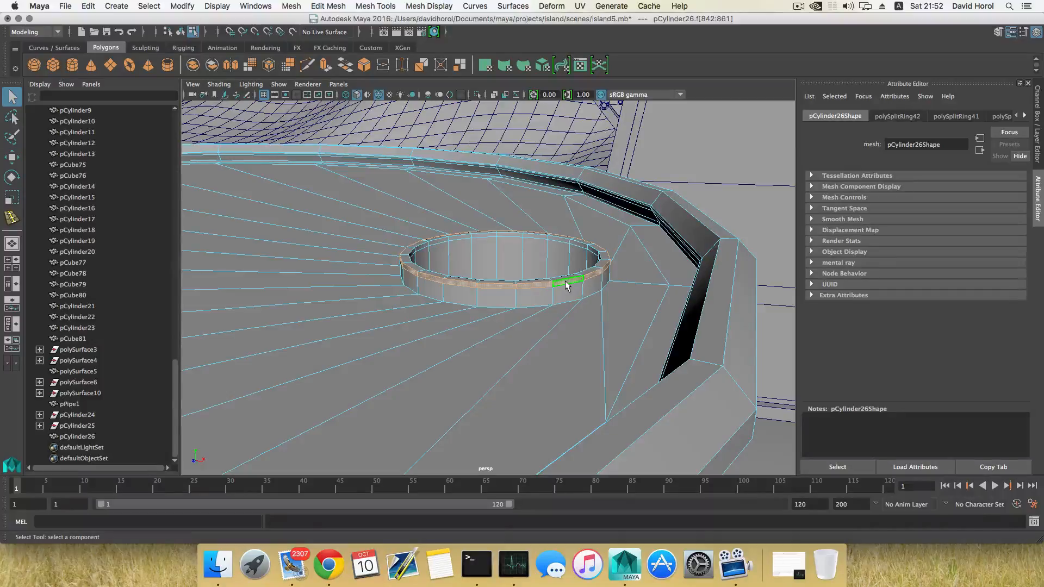
left_click(326, 66)
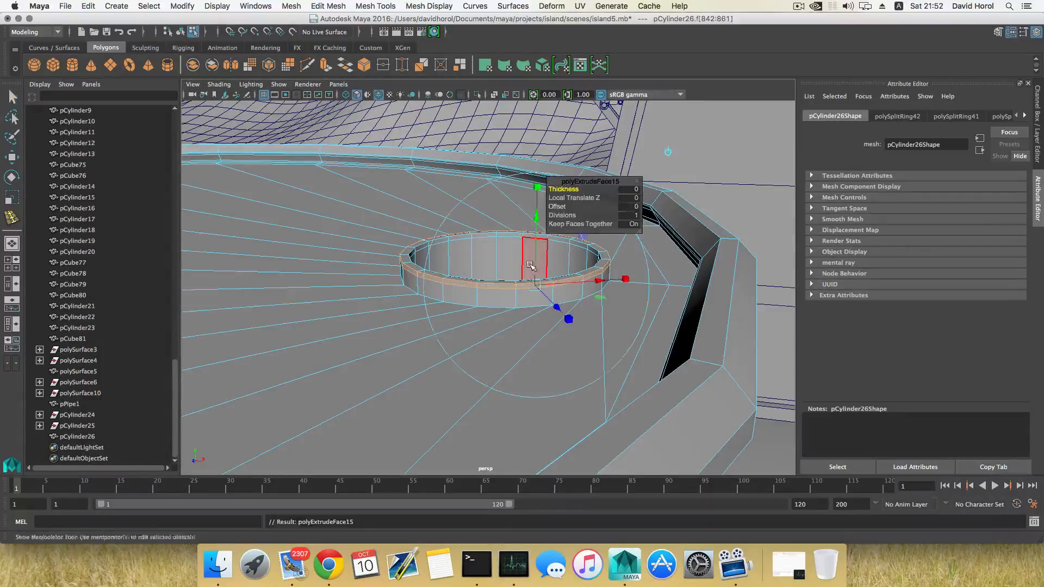
left_click_drag(515, 296, 565, 327, "alt")
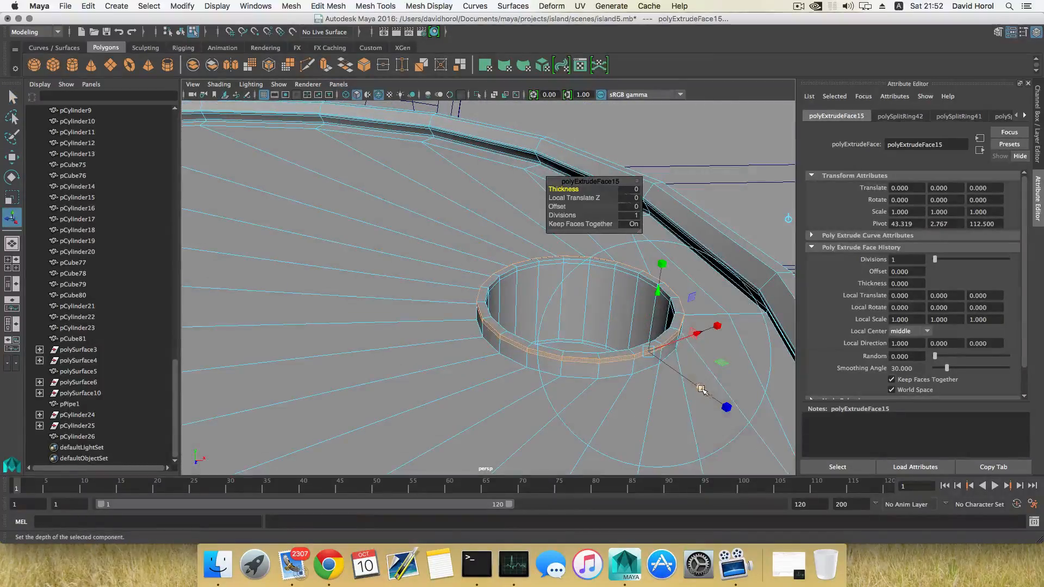
left_click_drag(700, 387, 704, 389)
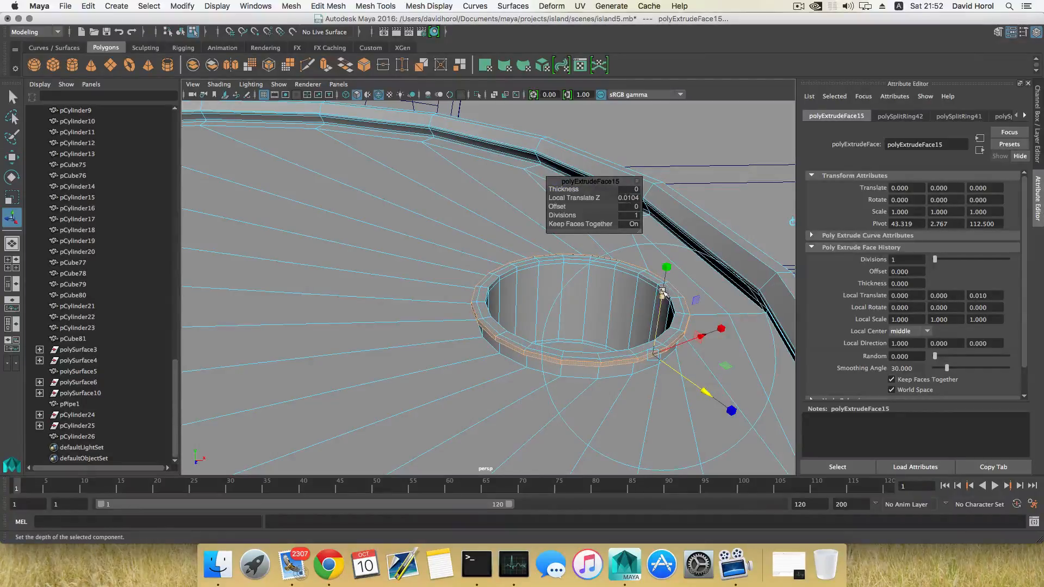
left_click_drag(665, 268, 634, 287)
left_click_drag(709, 341, 682, 327)
scroll(641, 317, "up", 5)
middle_click_drag(644, 318, 528, 336, "alt")
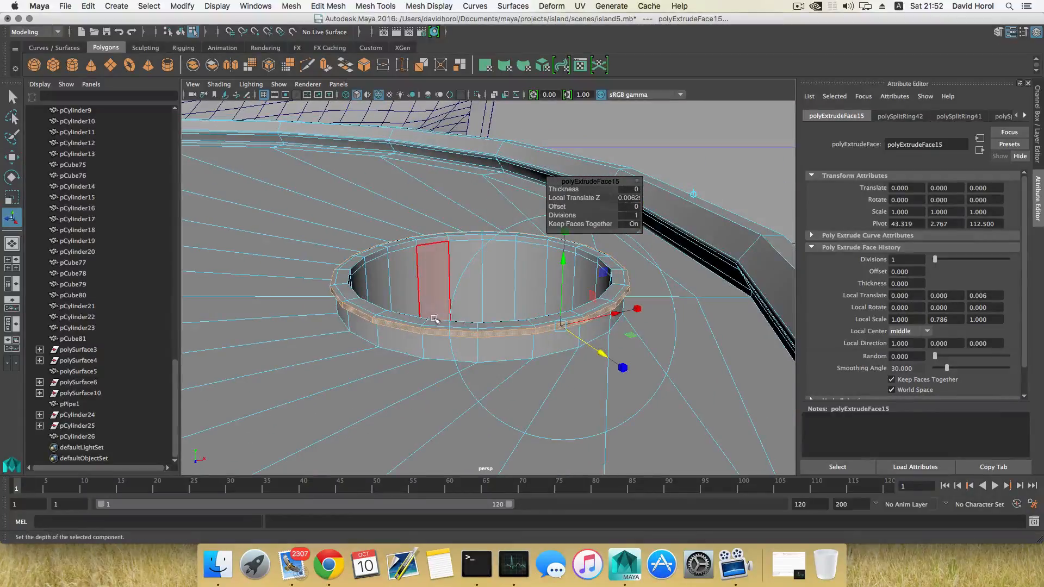
Step: Insert an edge loop around the opening's lip and scale it slightly
right_click_drag(474, 334, 473, 239)
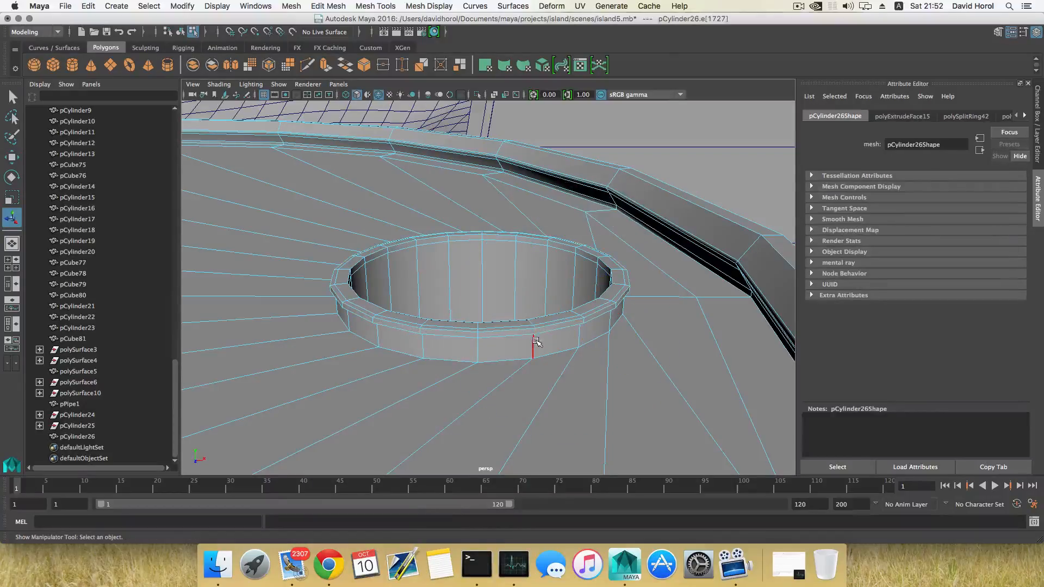
right_click_drag(535, 333, 549, 370, "shift")
key("r")
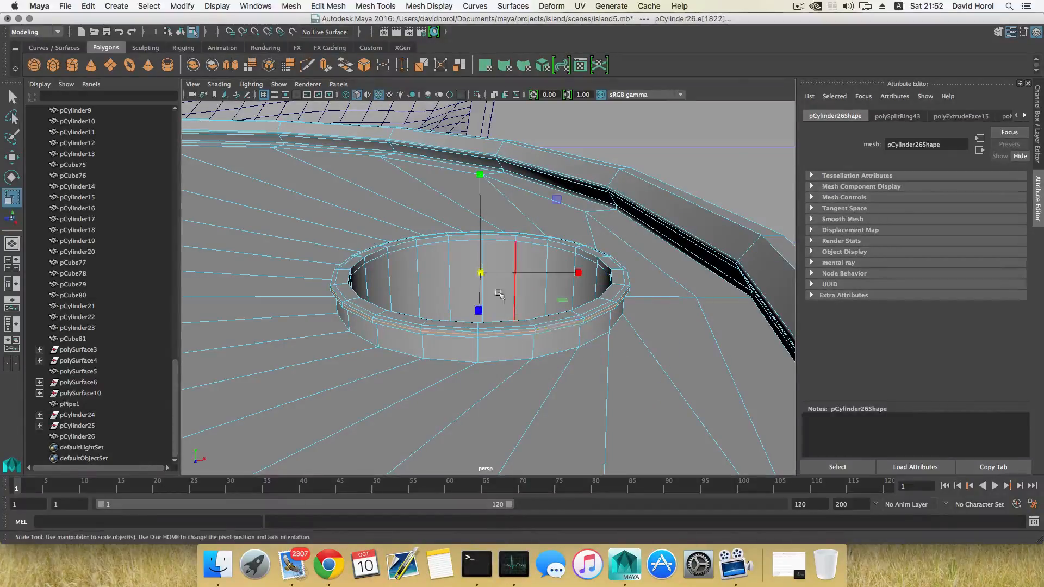
left_click_drag(481, 275, 480, 275)
scroll(563, 325, "up", 6)
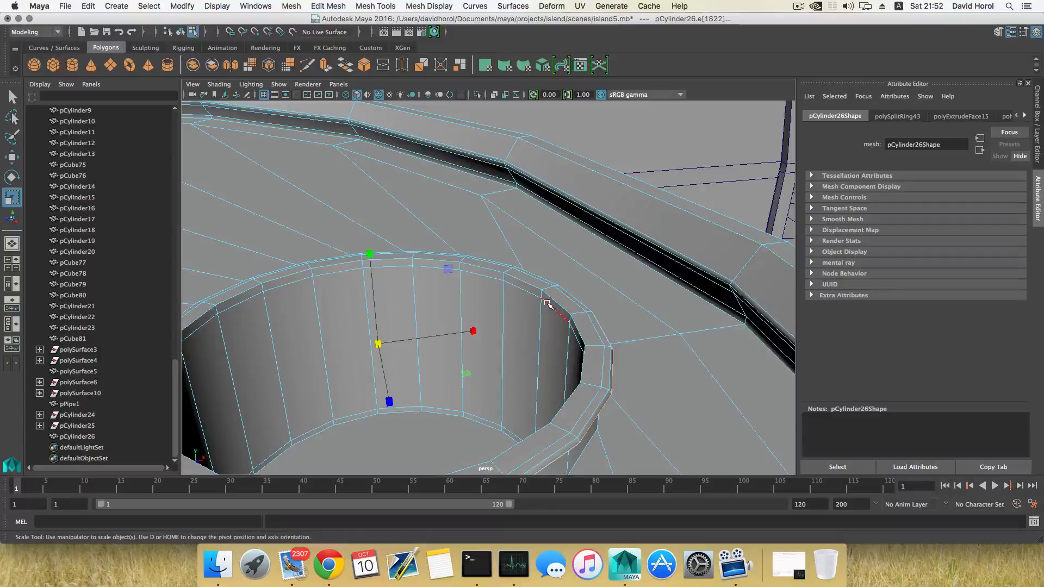
Step: Insert supporting edge loops along the inner edge of the opening's lip, undoing the misplaced one
key("F8")
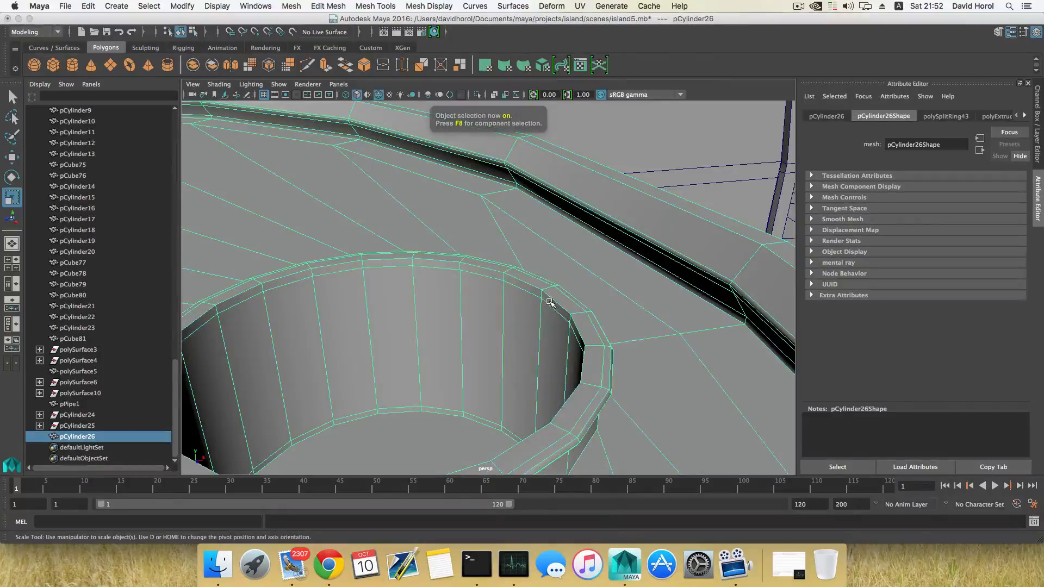
right_click_drag(547, 303, 479, 315, "shift")
left_click_drag(549, 294, 559, 298)
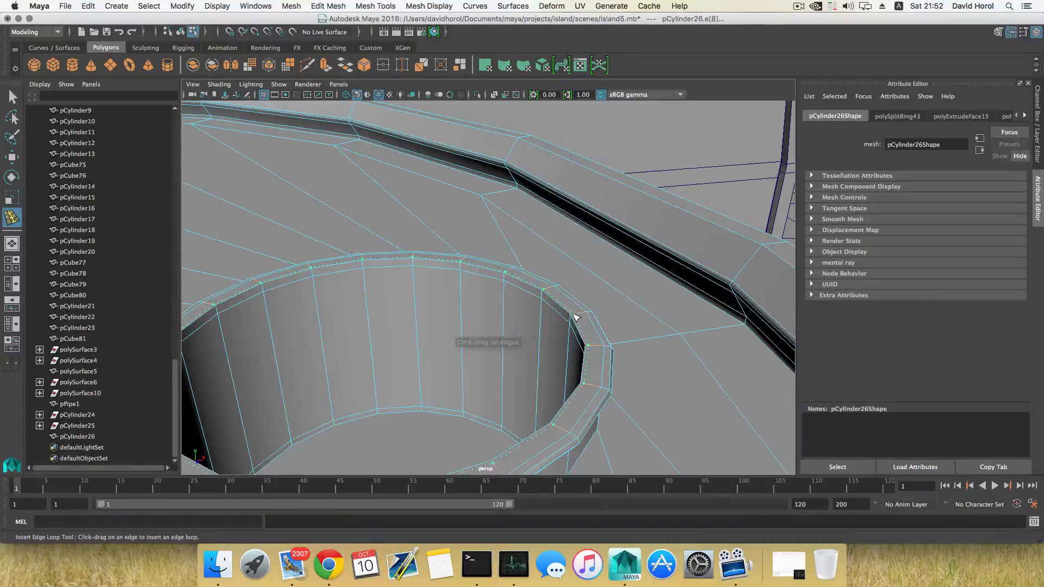
left_click(550, 296)
key("super+z")
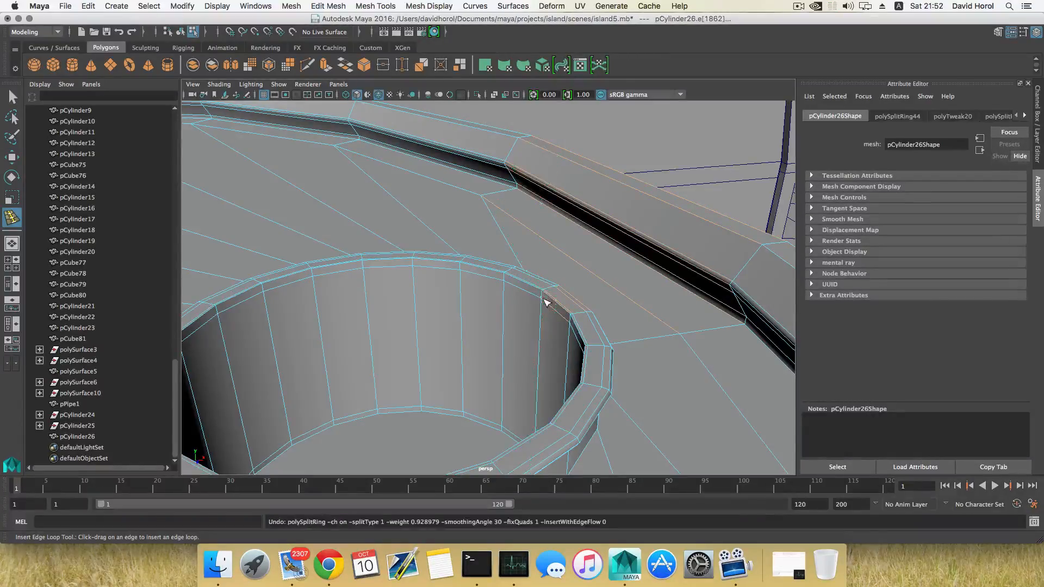
left_click_drag(542, 293, 542, 318)
Step: Extrude the face at the bottom of the opening and scale it inward to about 0.767
key("f")
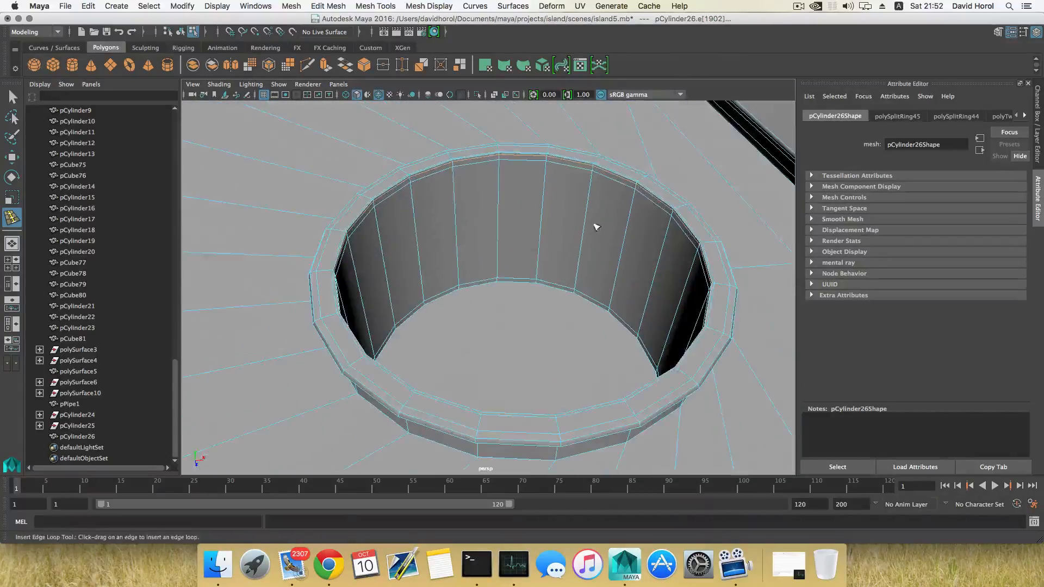
mouse_move(533, 266)
left_mouse_down("alt")
mouse_move(513, 293)
mouse_move(514, 266)
left_mouse_up("alt")
right_click_drag(511, 264, 513, 305)
left_click(510, 312)
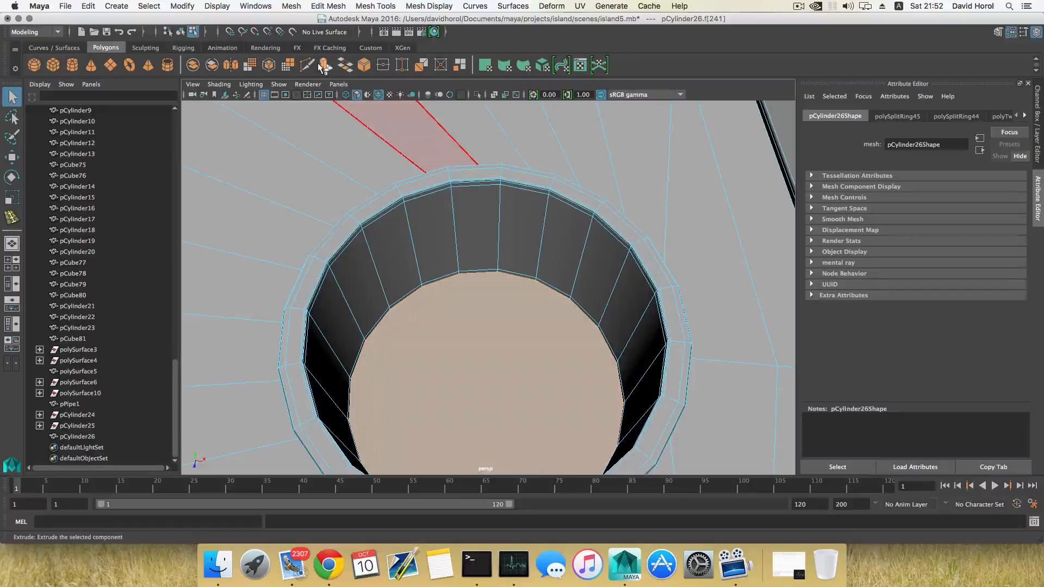
key("ctrl+e")
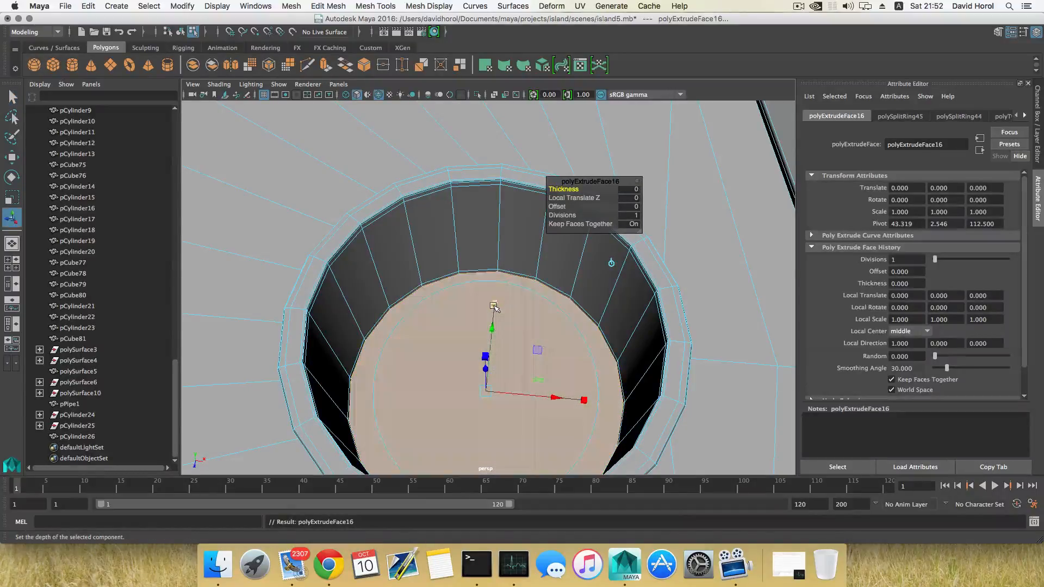
left_click(493, 306)
left_click_drag(486, 391, 484, 393)
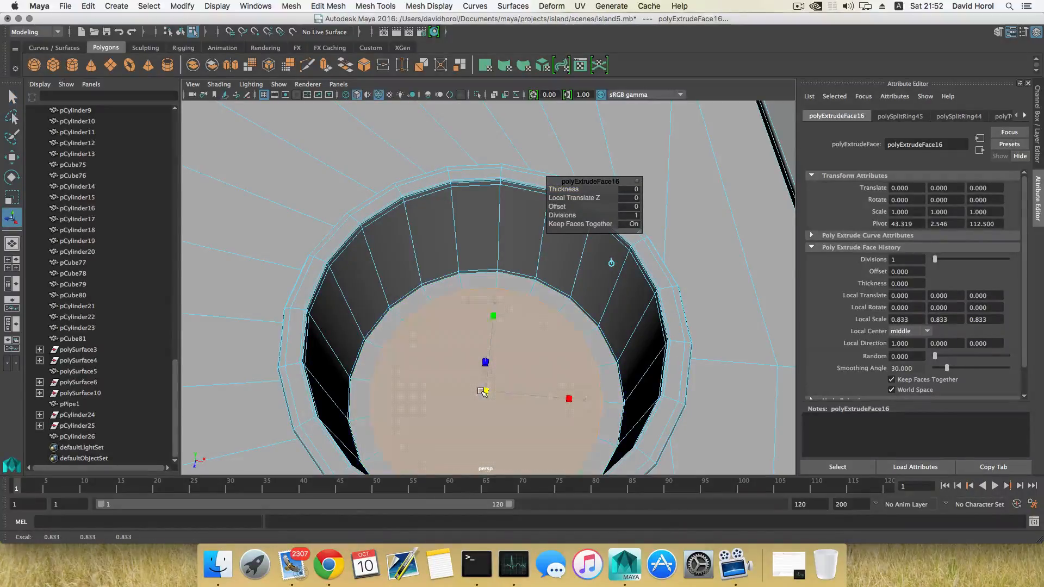
left_click(485, 391)
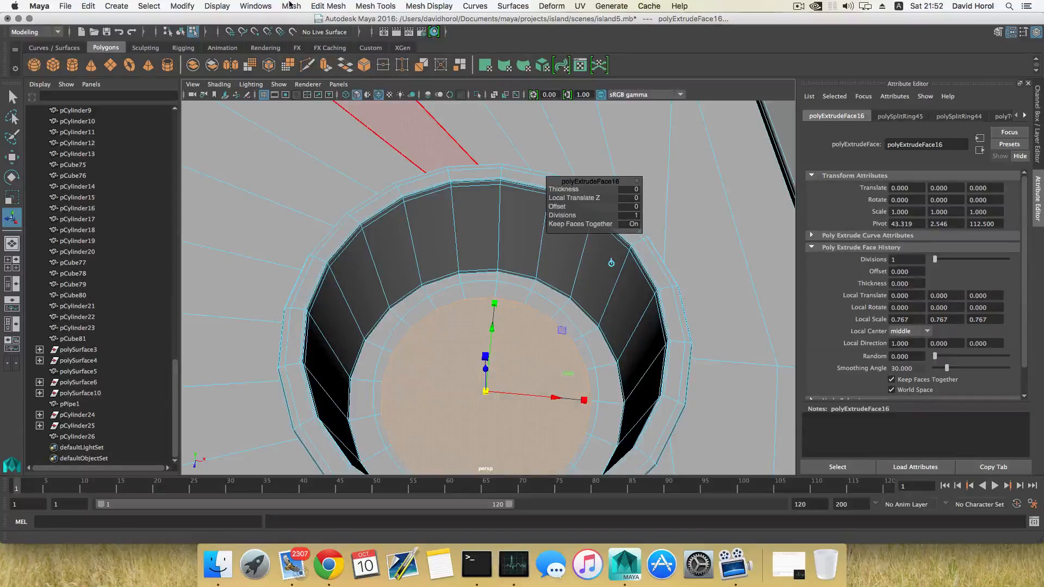
Step: Poke the inset face at the bottom of the opening and switch the barrel to smooth mesh preview
left_click(328, 6)
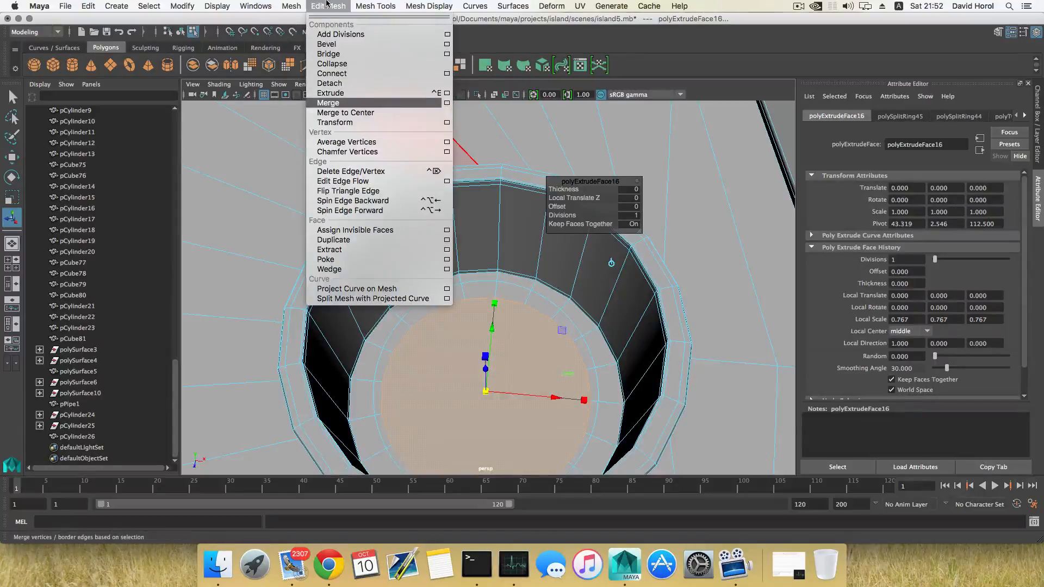
left_click(326, 260)
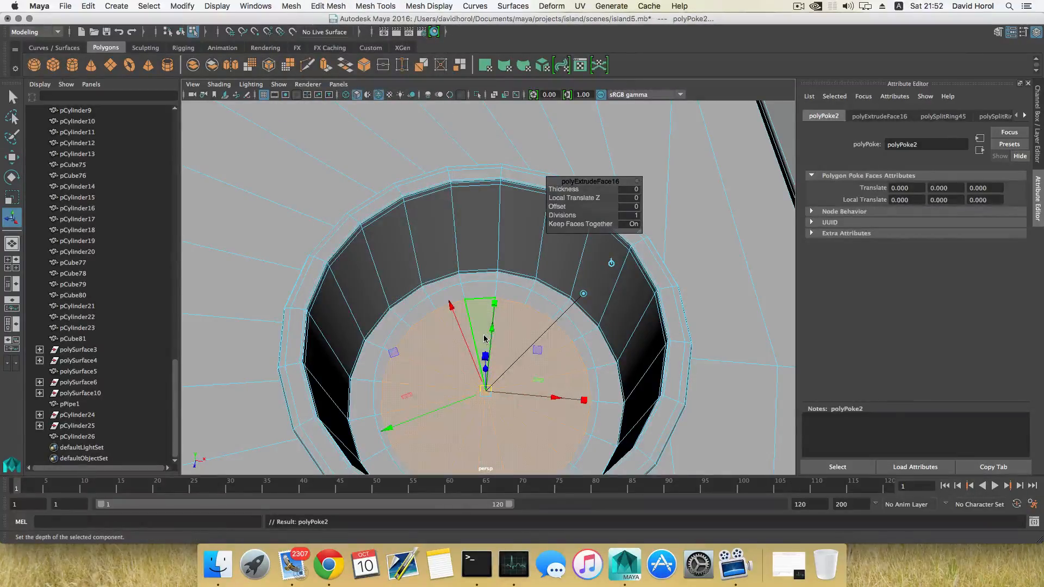
key("F8")
scroll(550, 355, "down", 4)
left_click_drag(549, 356, 589, 324, "alt")
key("3")
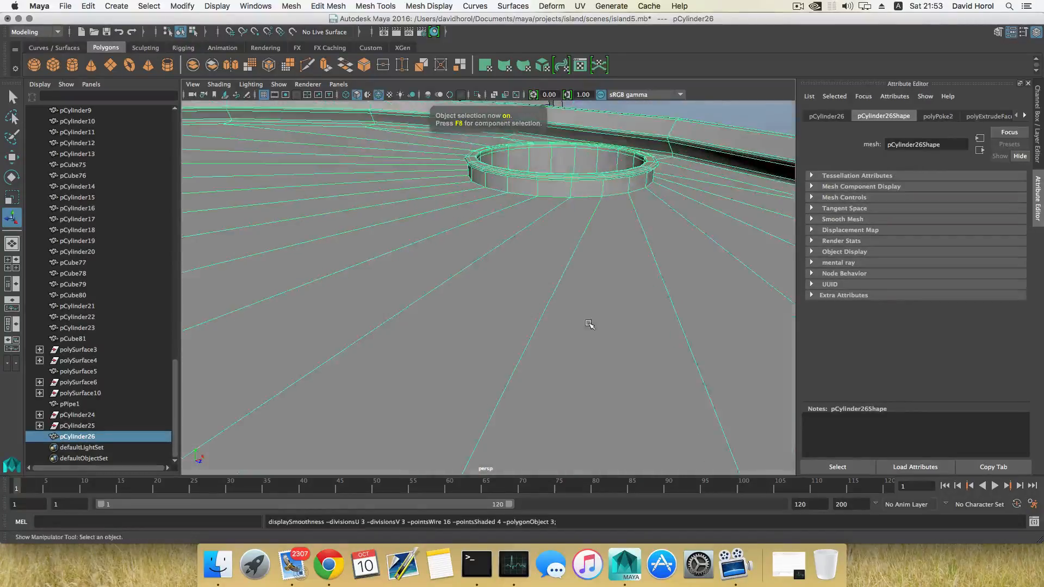
Step: Turn off the barrel's smooth preview and insert supporting edge loops on both sides of the outer base of the opening's lip
scroll(583, 323, "down", 5)
key("1")
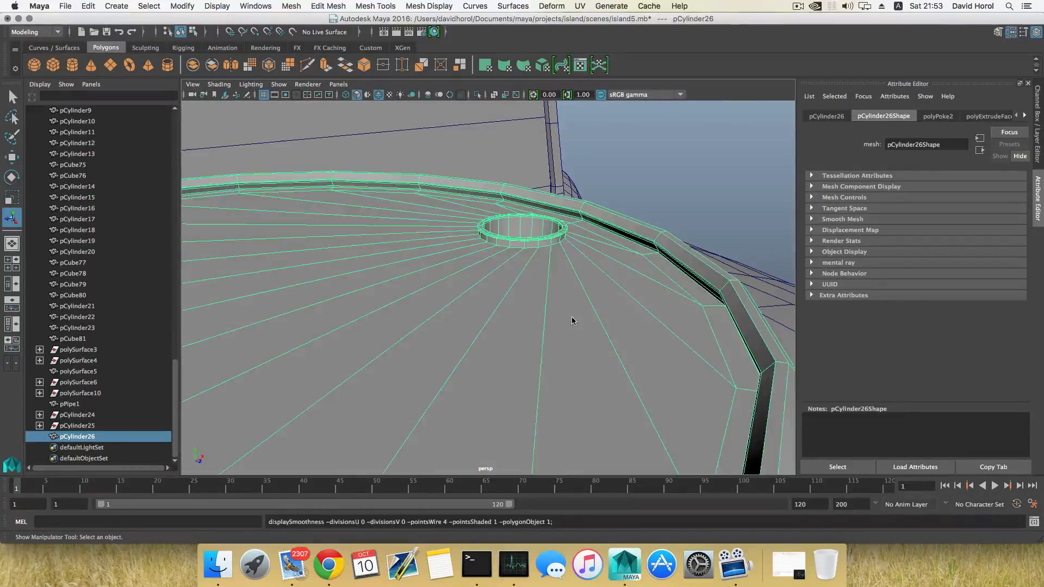
scroll(480, 291, "up", 8)
right_click(556, 325, "shift")
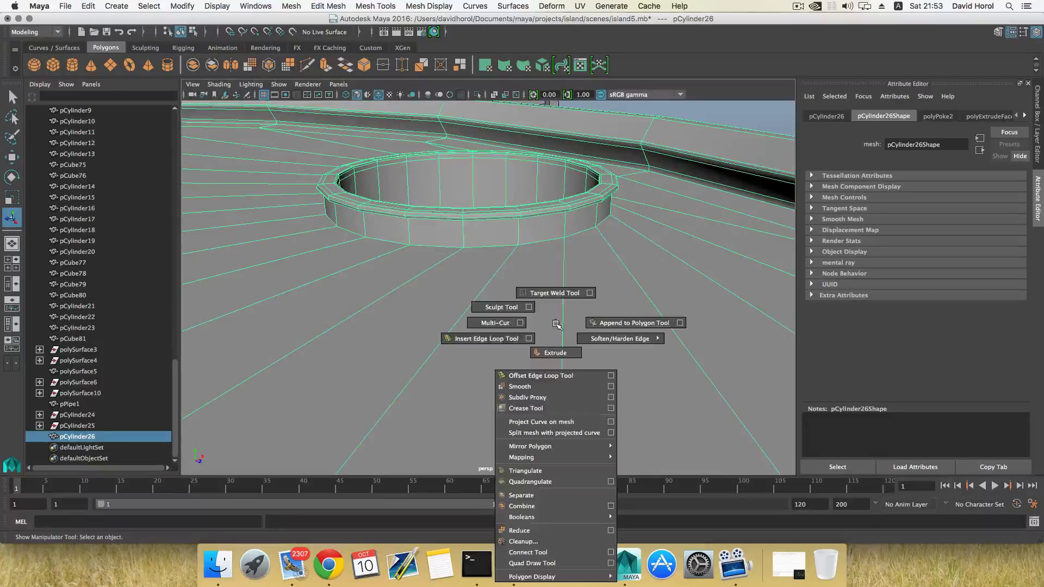
left_click(487, 338)
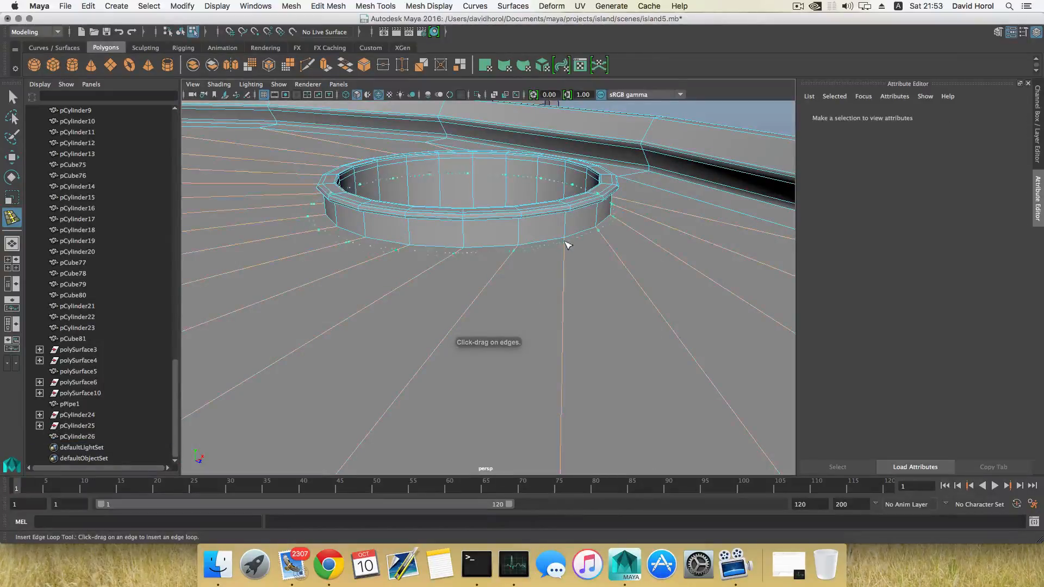
left_click(565, 240)
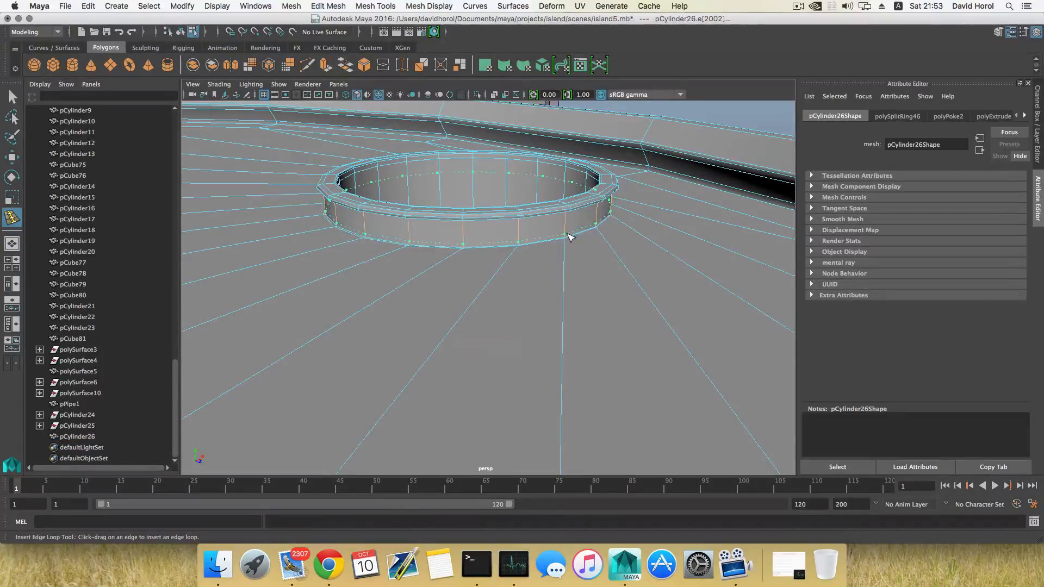
left_click(568, 236)
Step: Insert supporting edge loops where the barrel's top surface meets the inner wall of its outer rim
left_click_drag(567, 245, 552, 222, "alt")
middle_click_drag(552, 222, 554, 280, "alt")
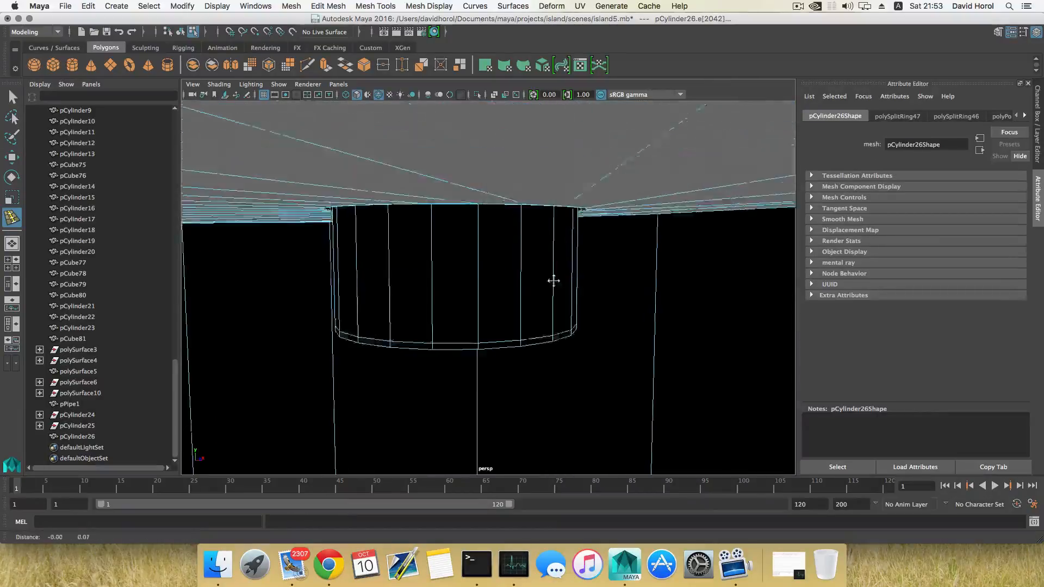
left_click_drag(553, 280, 549, 324, "alt")
scroll(512, 327, "up", 5)
right_click_drag(550, 324, 496, 324, "alt")
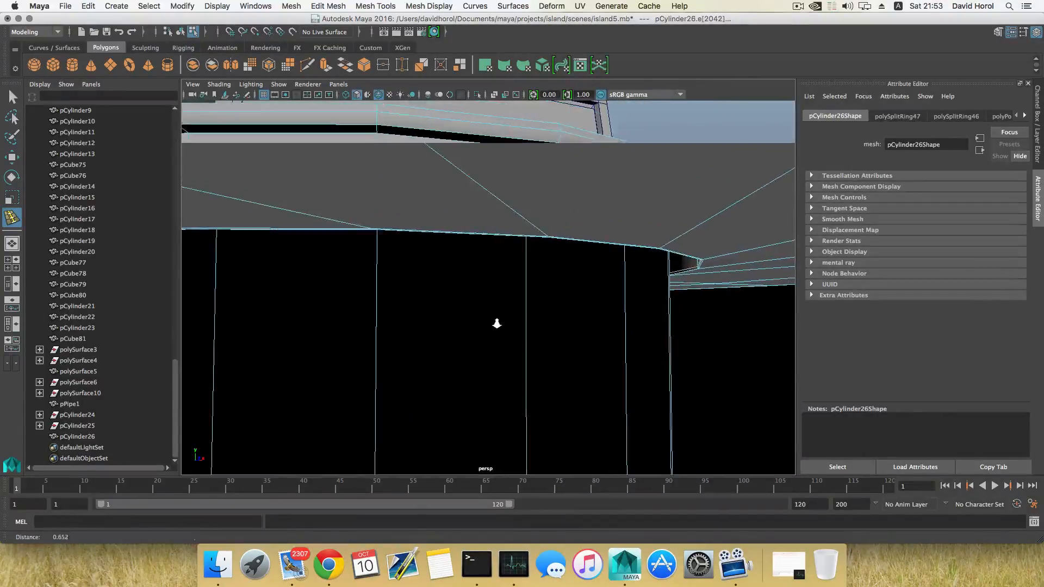
left_click_drag(496, 324, 497, 325, "alt")
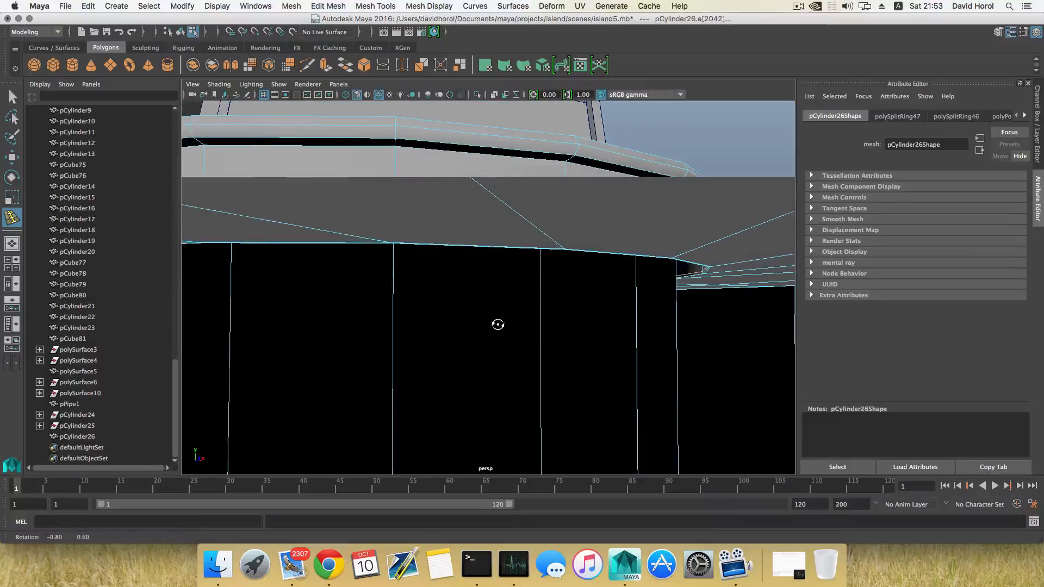
left_click(571, 163)
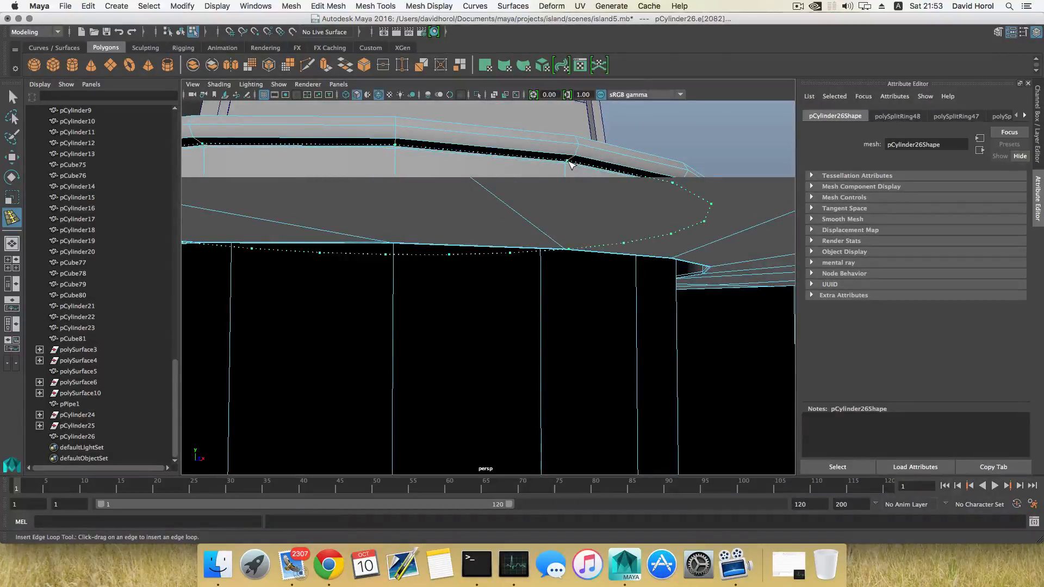
left_click_drag(575, 204, 568, 221, "alt")
scroll(568, 223, "down", 5)
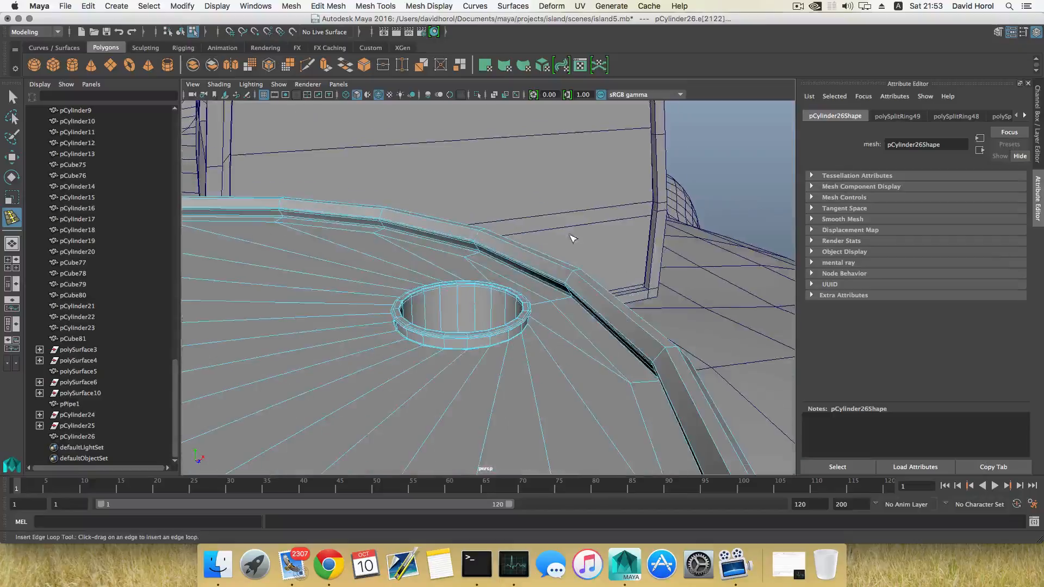
Step: Switch the barrel to smooth mesh preview, return to object selection and select the whole barrel
key("3")
key("F8")
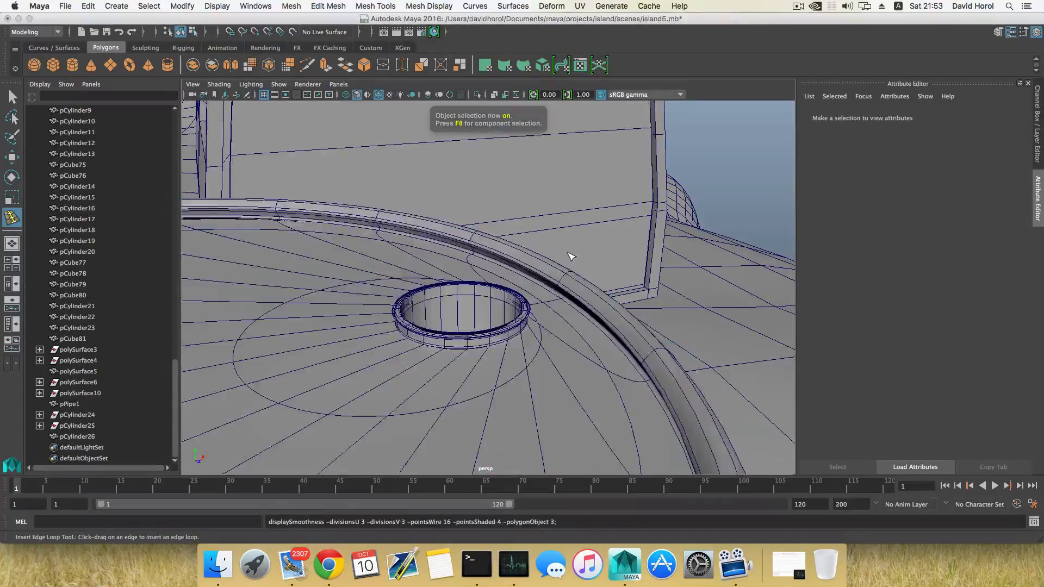
left_click_drag(566, 256, 312, 225, "alt")
key("w")
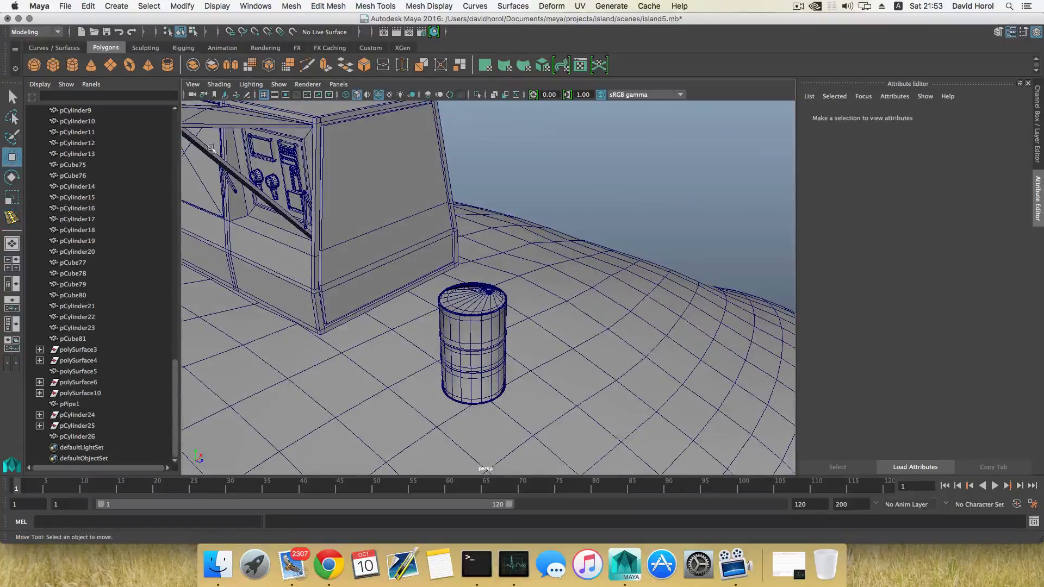
key("q")
left_click(465, 327)
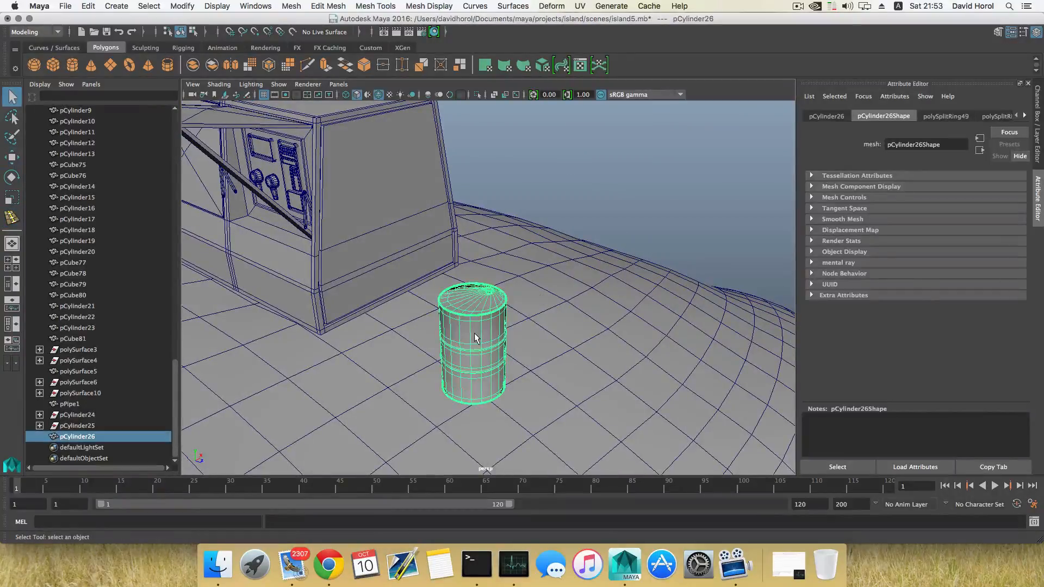
left_click_drag(474, 337, 525, 328, "alt")
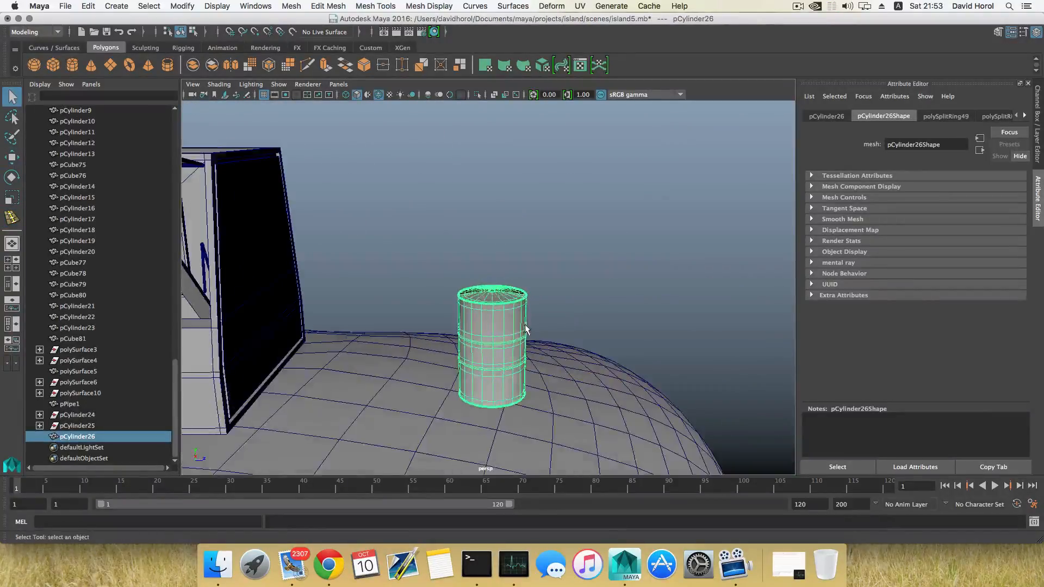
Step: Center the barrel's pivot and delete its construction history
key("w")
left_click_drag(328, 315, 436, 338, "alt")
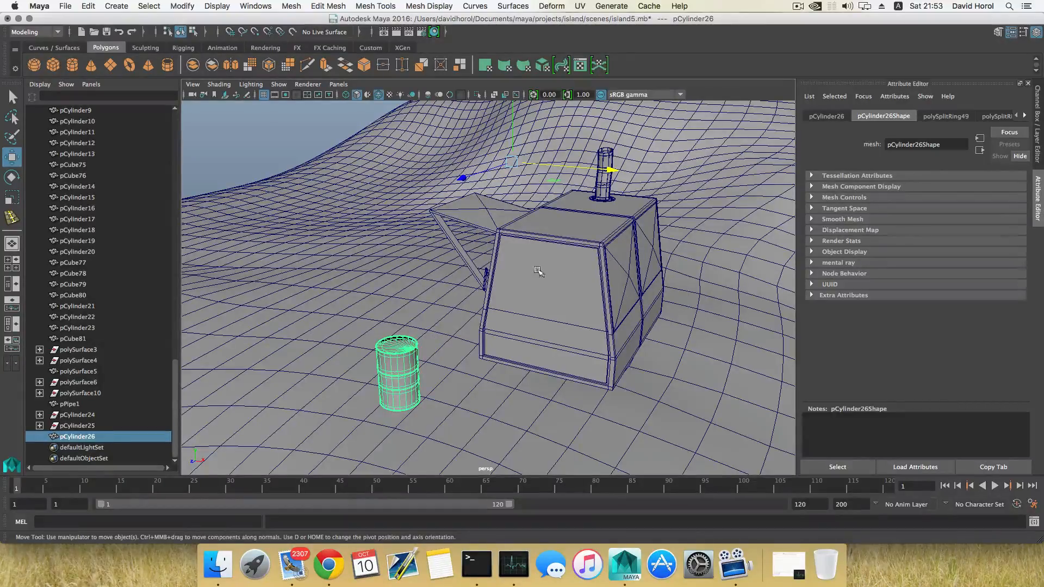
left_click_drag(538, 271, 563, 325, "alt")
key("e")
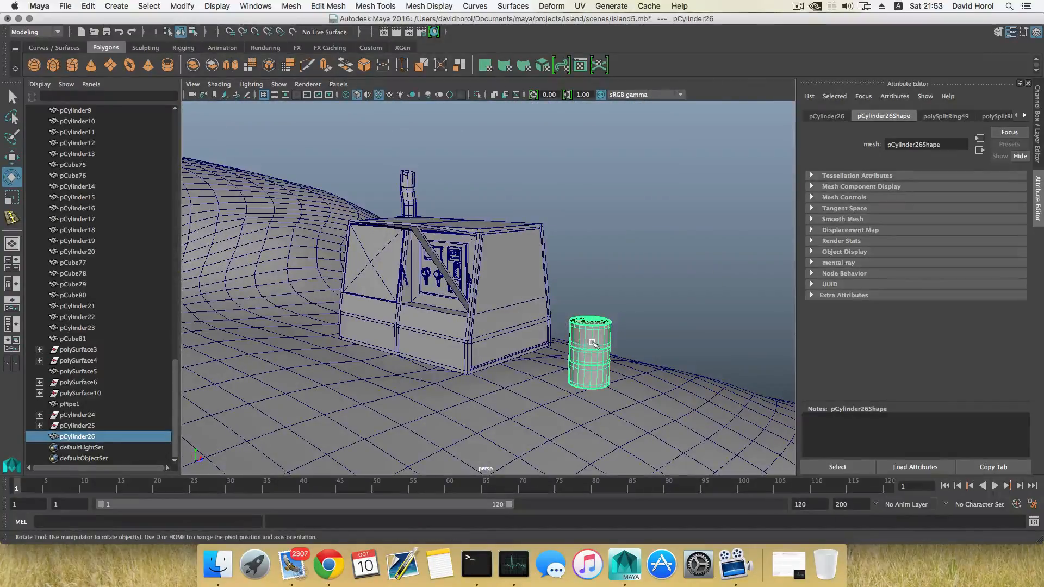
left_click(11, 98)
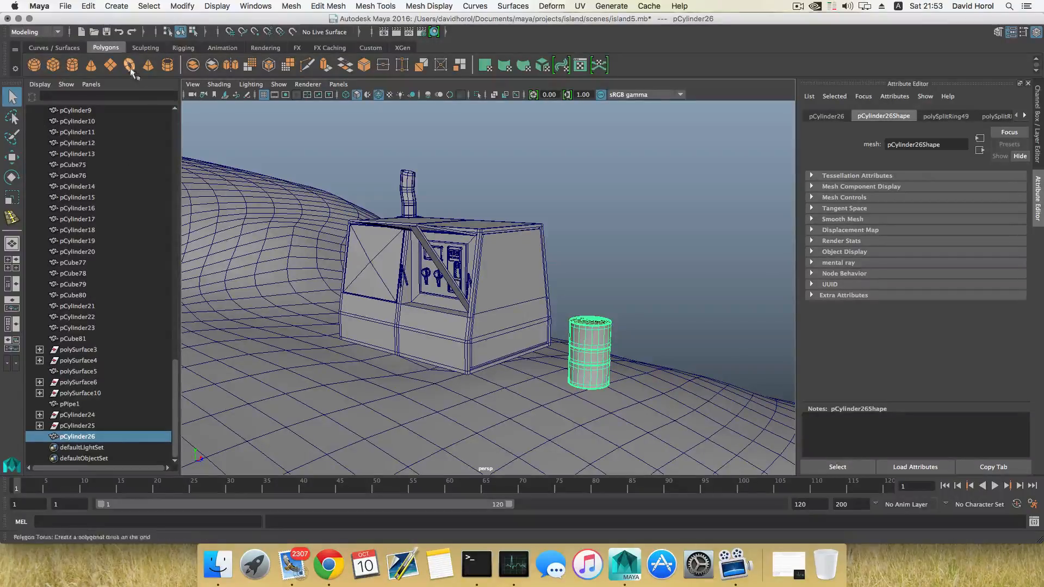
left_click(182, 6)
left_click(199, 74)
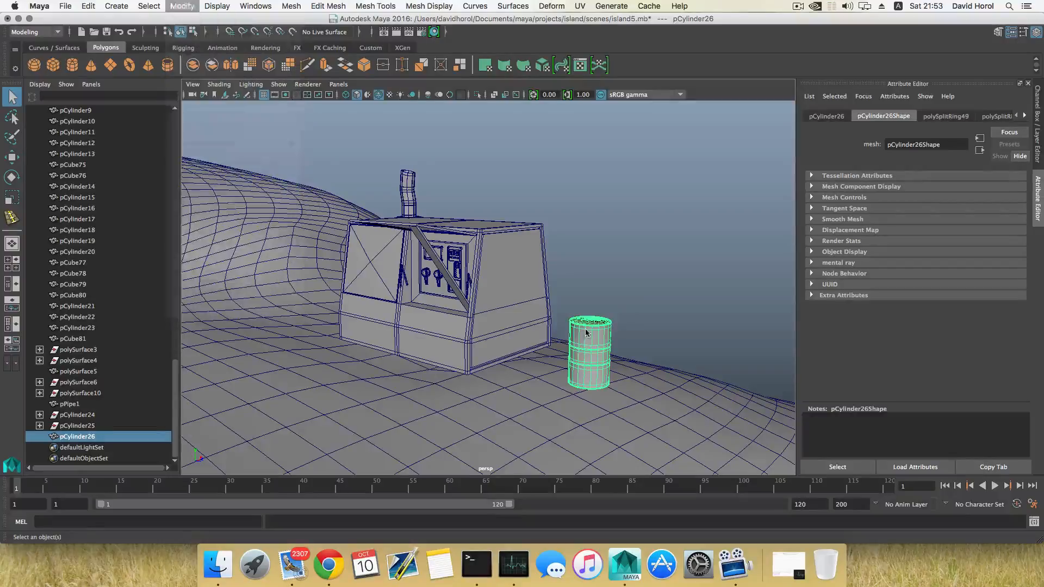
key("w")
left_click(88, 6)
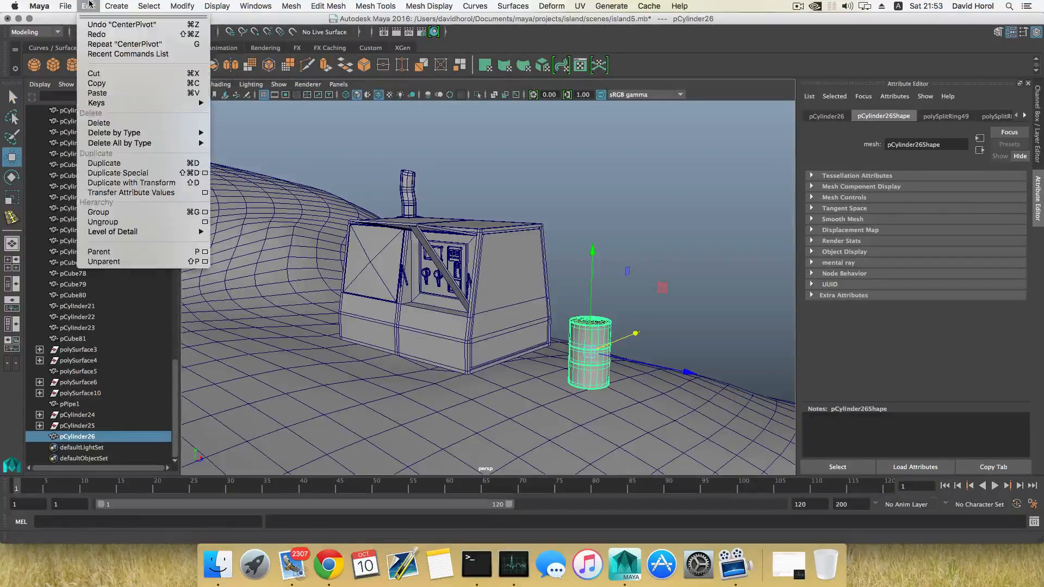
mouse_move(144, 136)
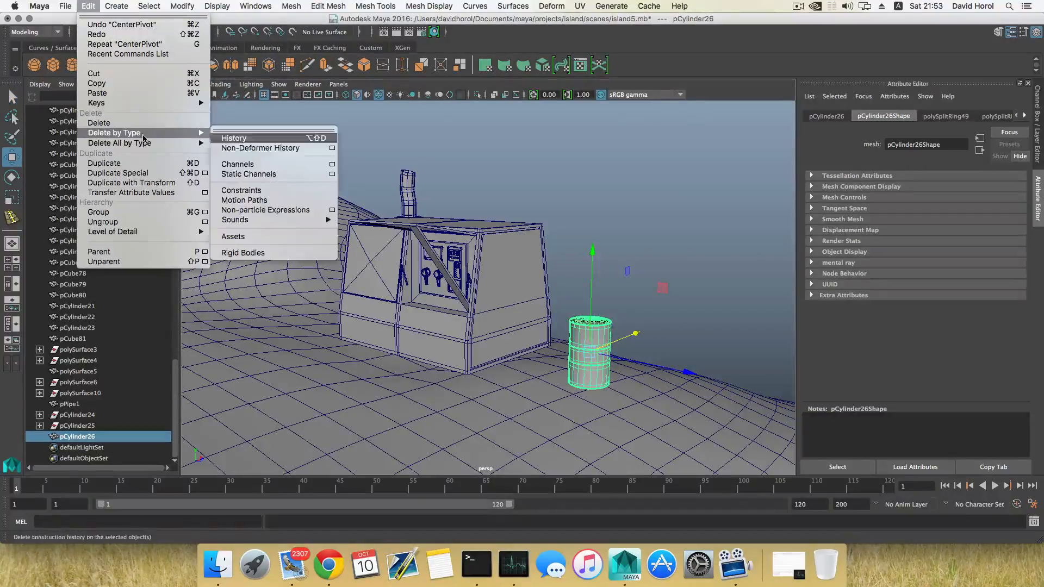
left_click(233, 138)
Step: Move the barrel close to the front corner of the generator box and set its height so it stands on the ground
left_click_drag(687, 370, 584, 359)
left_click_drag(579, 372, 429, 358, "alt")
left_click_drag(449, 224, 450, 302)
left_click_drag(516, 346, 598, 385, "alt")
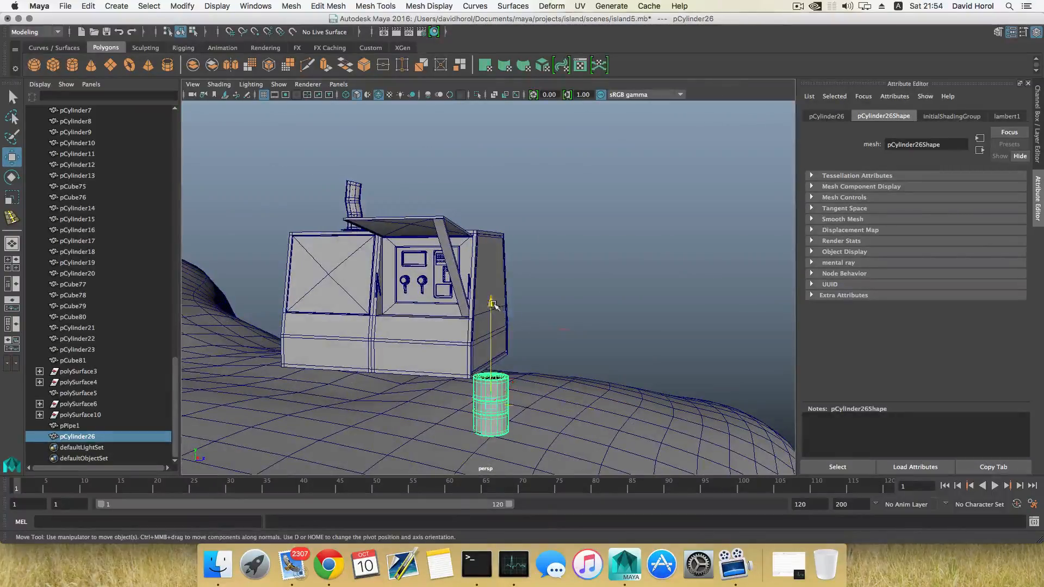
left_click_drag(493, 305, 484, 249)
left_click_drag(560, 352, 549, 318)
left_click_drag(507, 247, 549, 348)
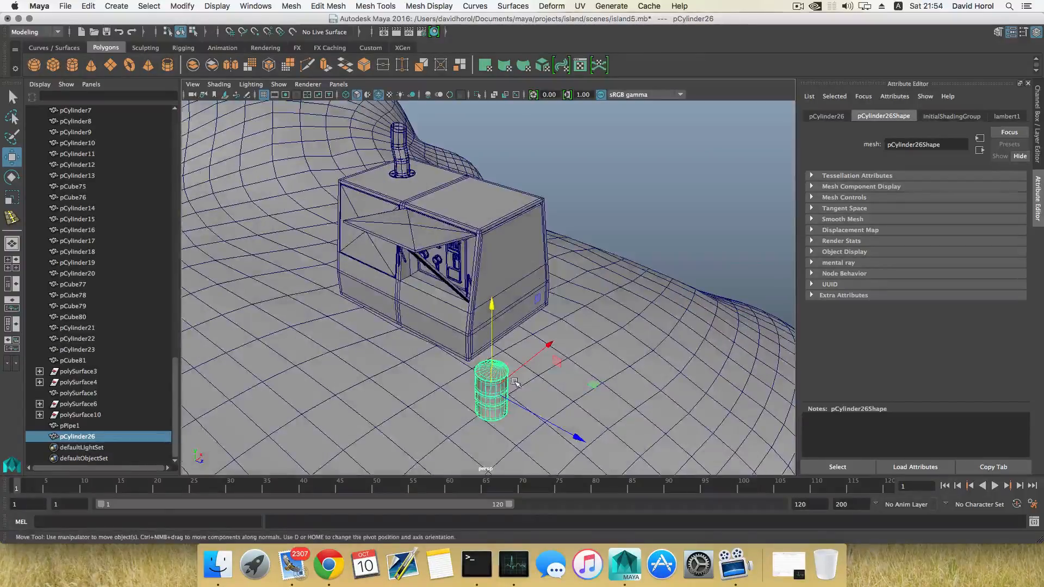
Step: Duplicate the barrel twice and arrange the copies with the original as a tight cluster of three beside the generator
key("super+d")
left_click_drag(576, 435, 605, 452)
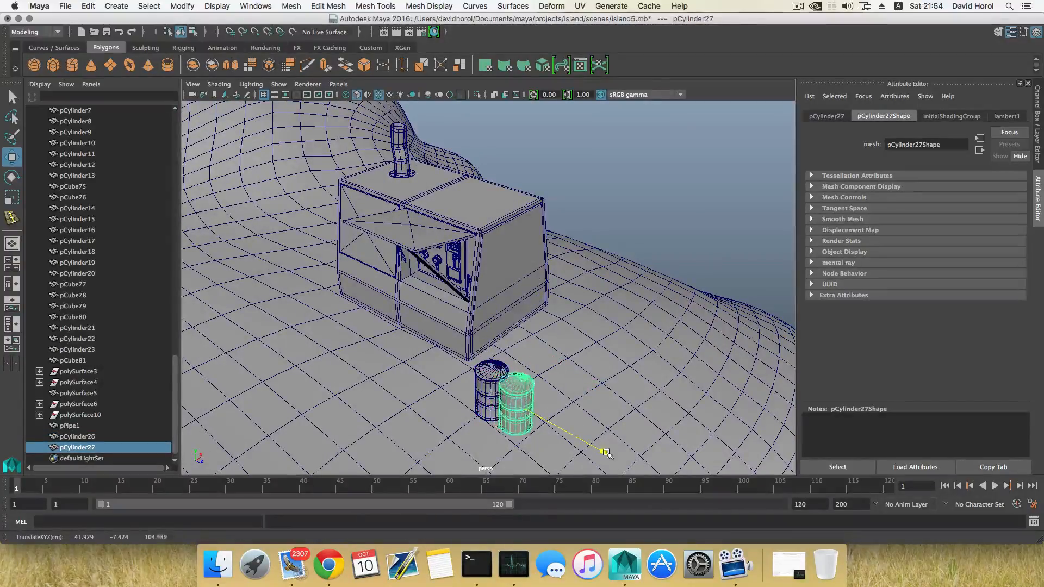
key("super+d")
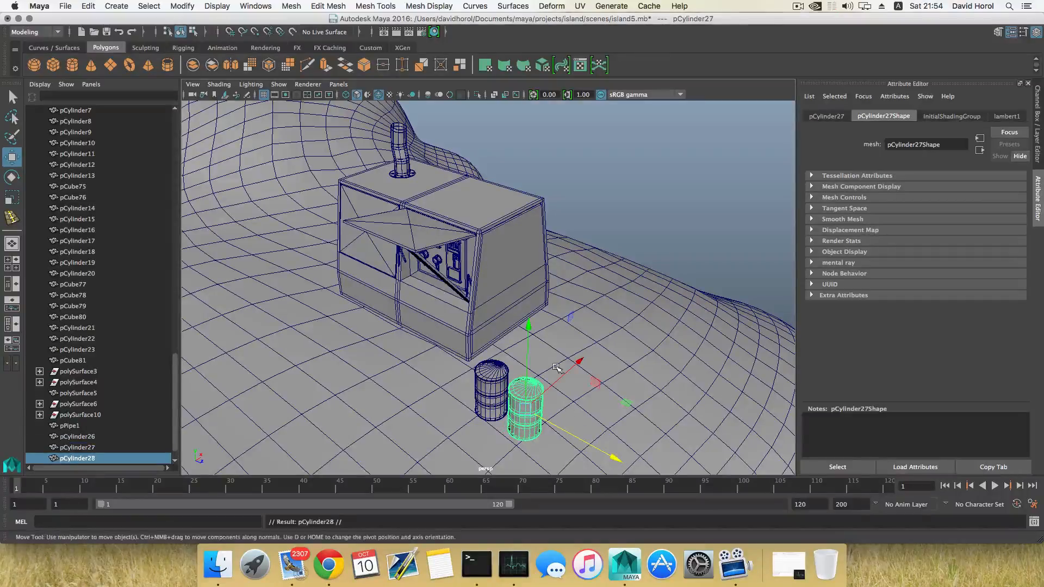
left_click_drag(579, 360, 599, 346)
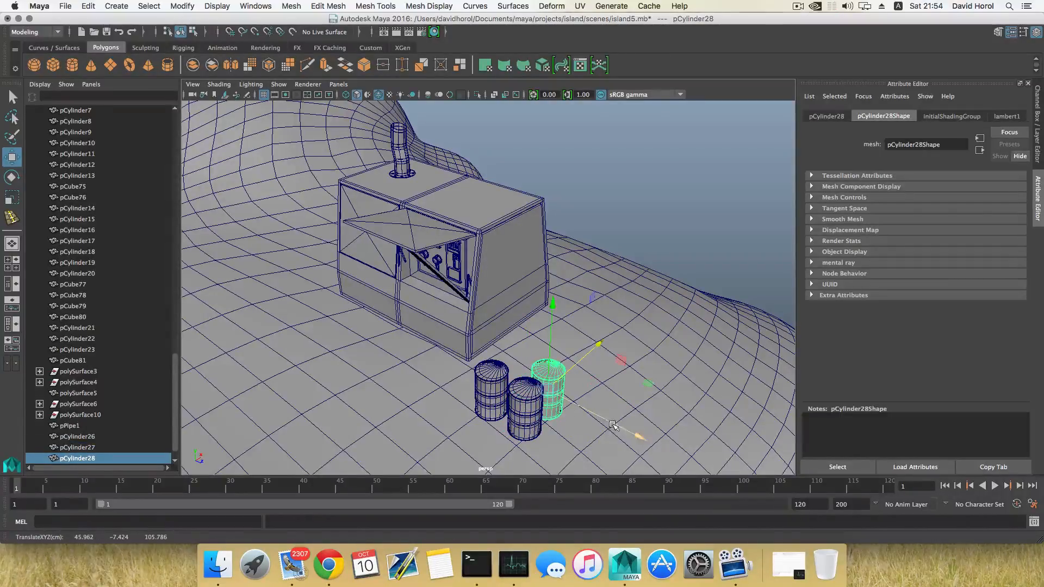
left_click_drag(590, 416, 628, 380, "alt")
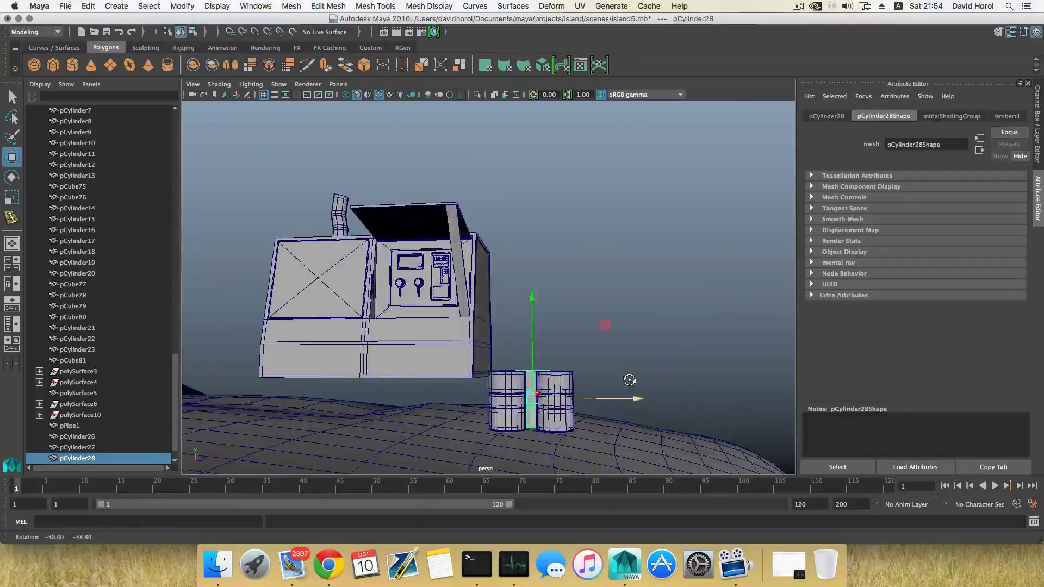
left_click_drag(554, 410, 550, 388, "alt")
scroll(484, 377, "down", 3)
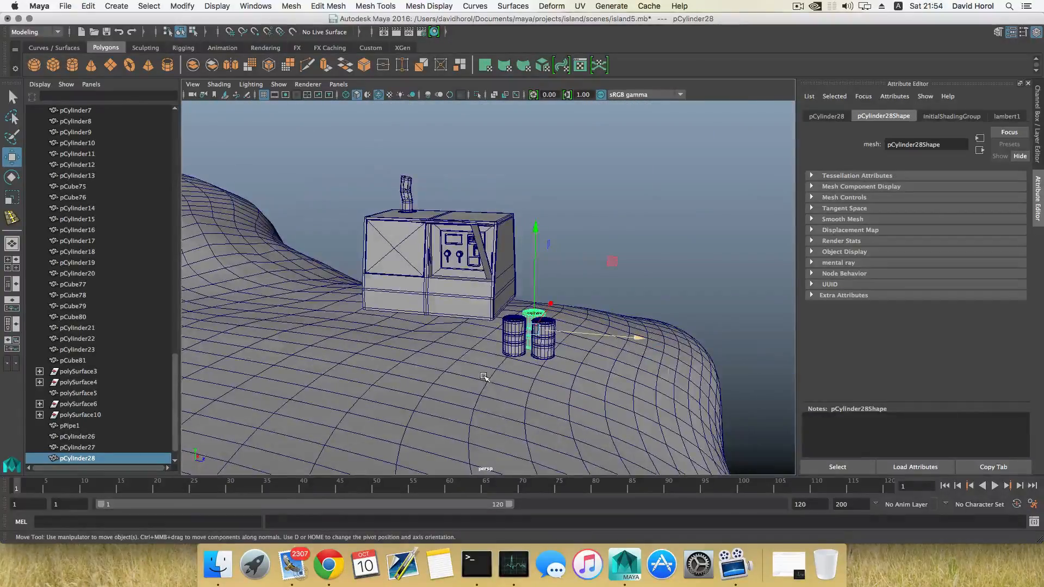
scroll(484, 377, "up", 3)
left_click_drag(484, 377, 511, 344, "alt")
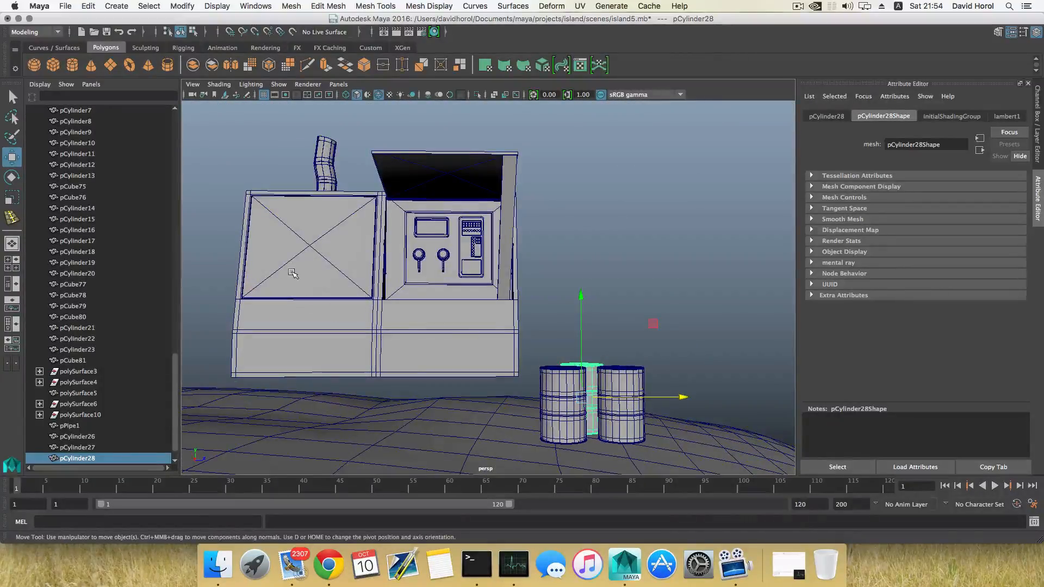
Step: Save the scene as a new version named island6.mb
left_click(65, 6)
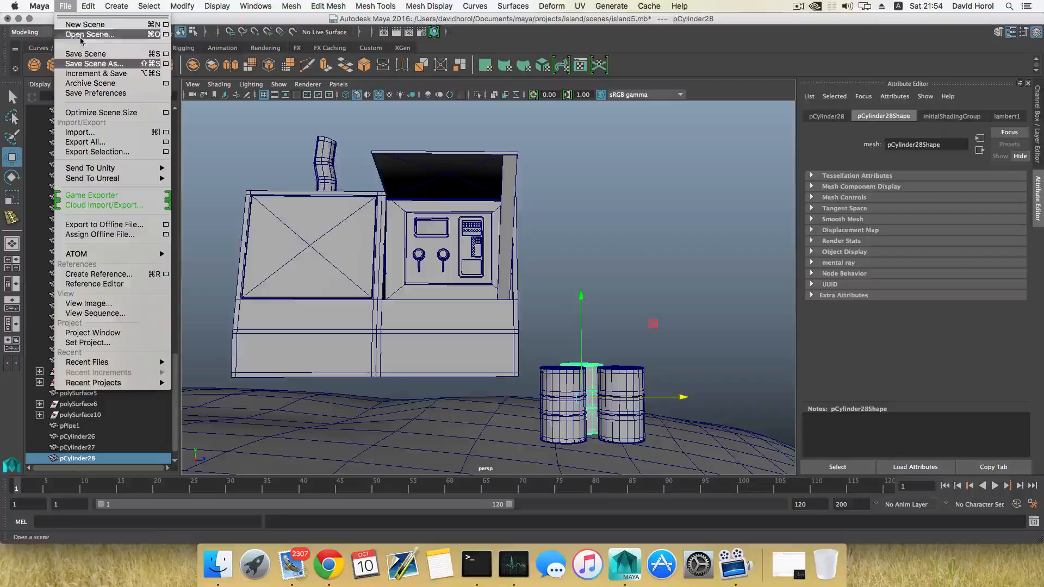
left_click(94, 65)
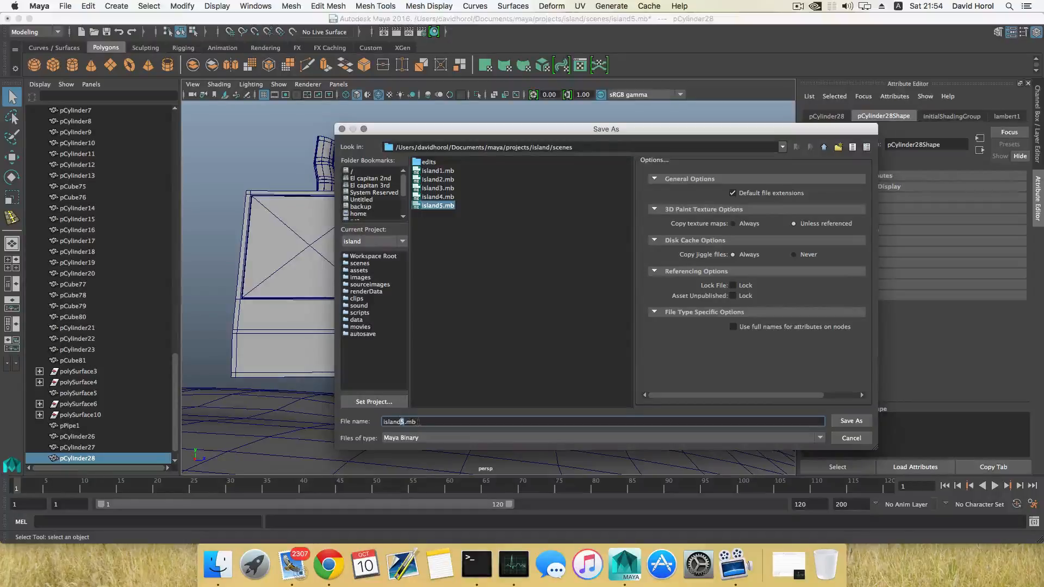
left_click(849, 421)
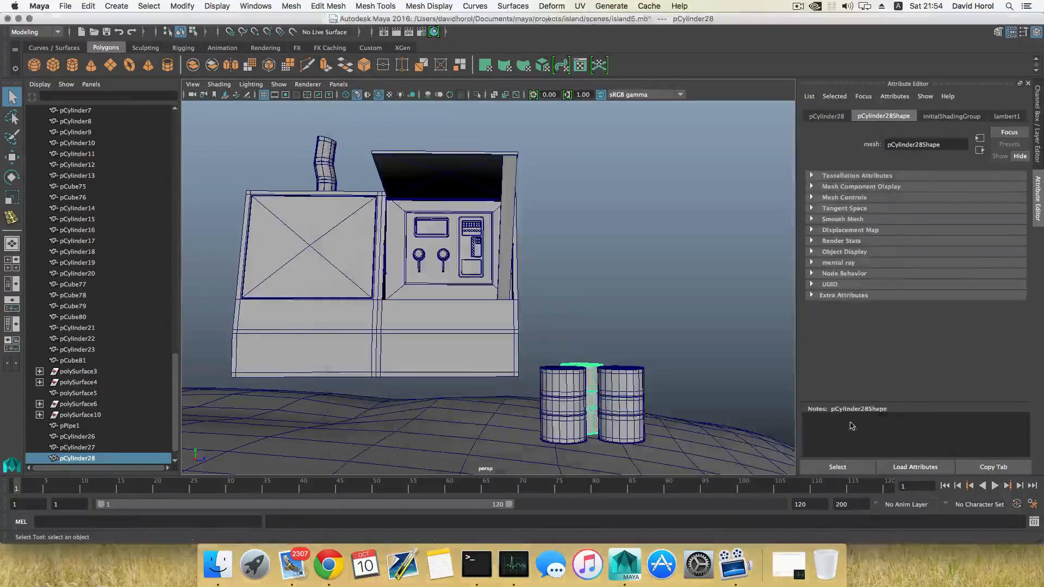
key("w")
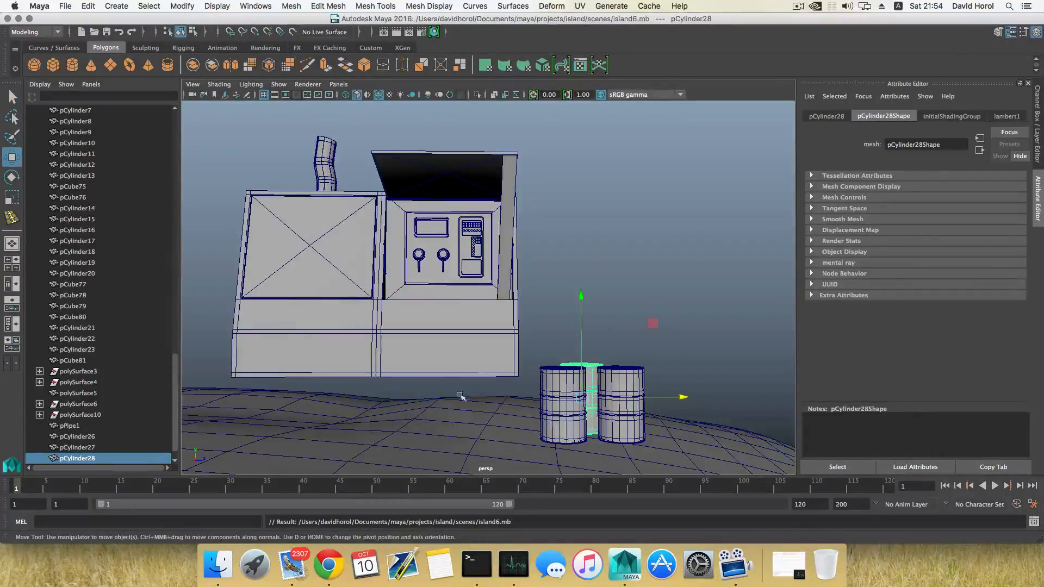